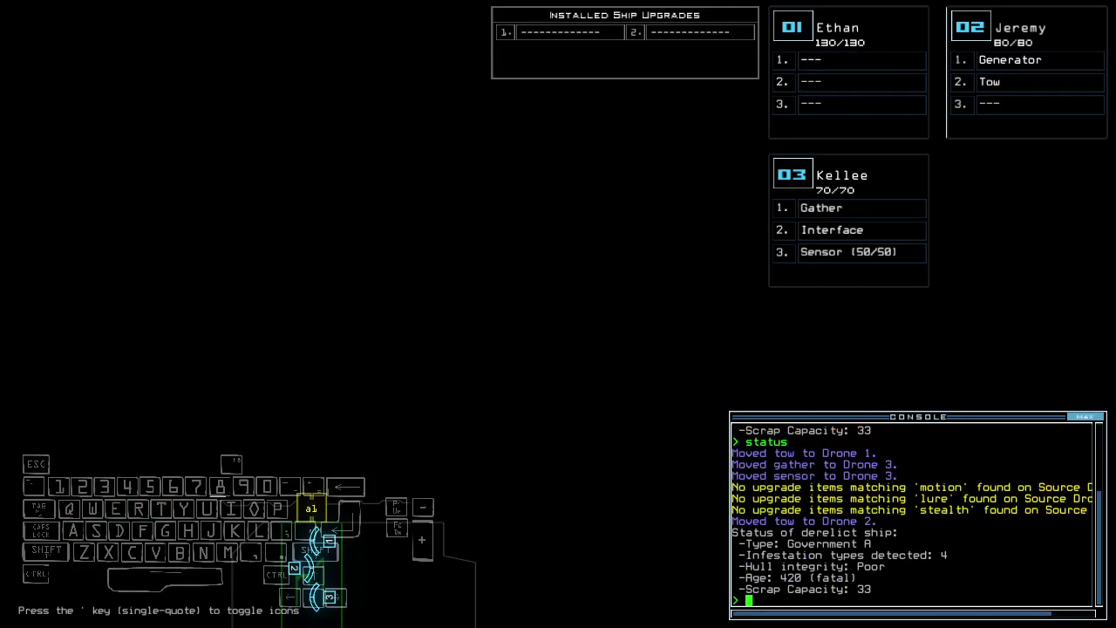
type("3")
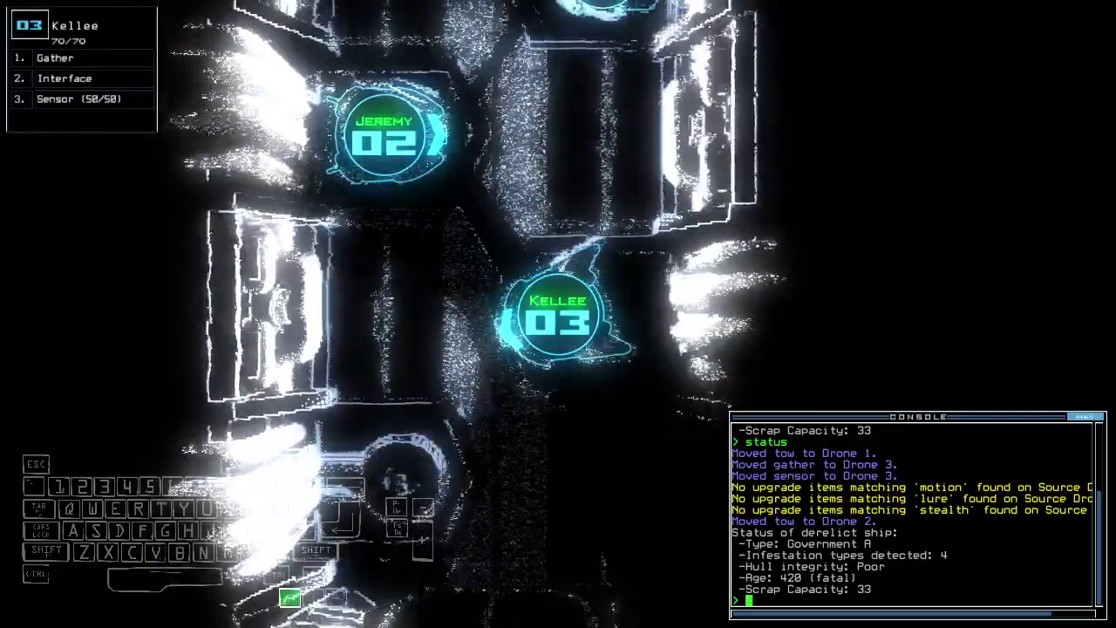
type("ss")
- Drop a sensor from drone 3 near the airlock (49 of 50 left) and steer it forward
key("Return")
key("Left")
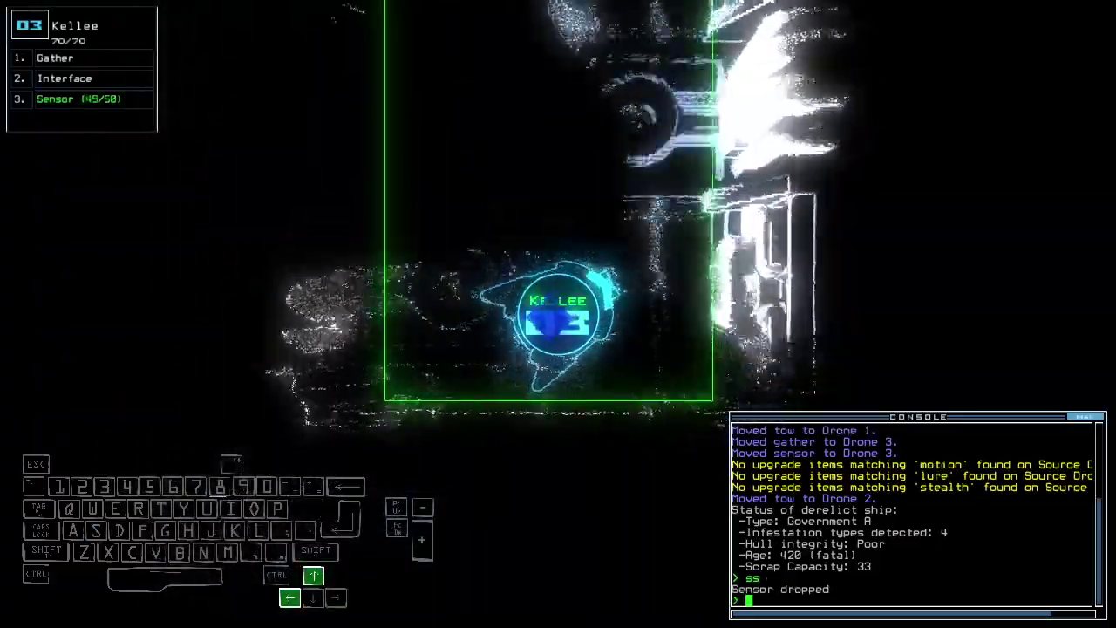
key("Up")
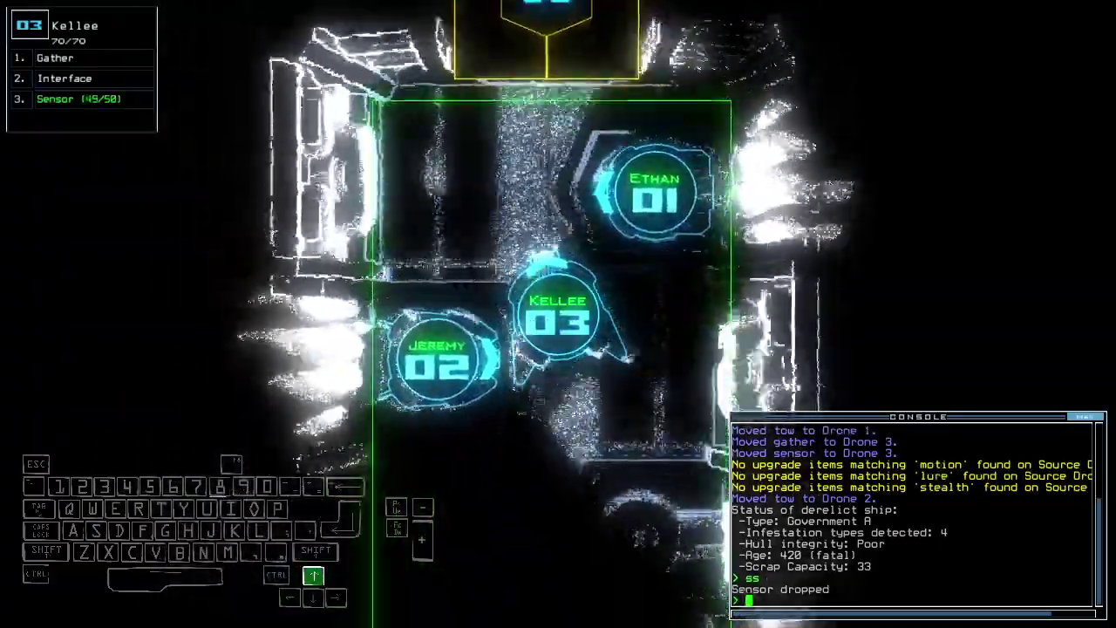
- Move drone 1 right, return to drone 3, and bring up the ship schematic
key("2")
key("1")
key("Right")
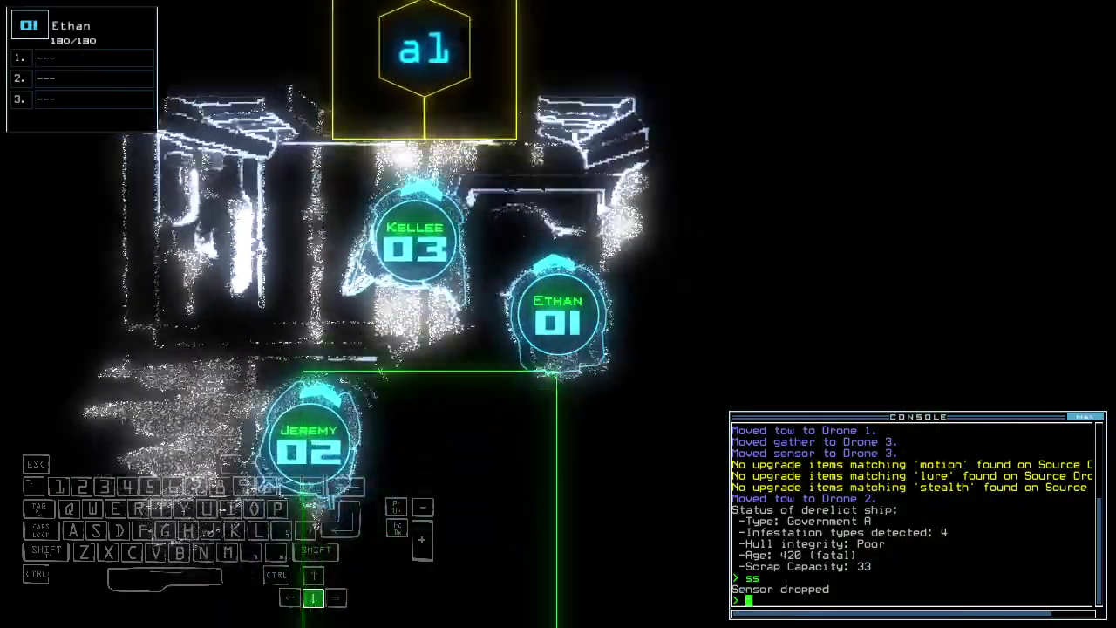
key("3")
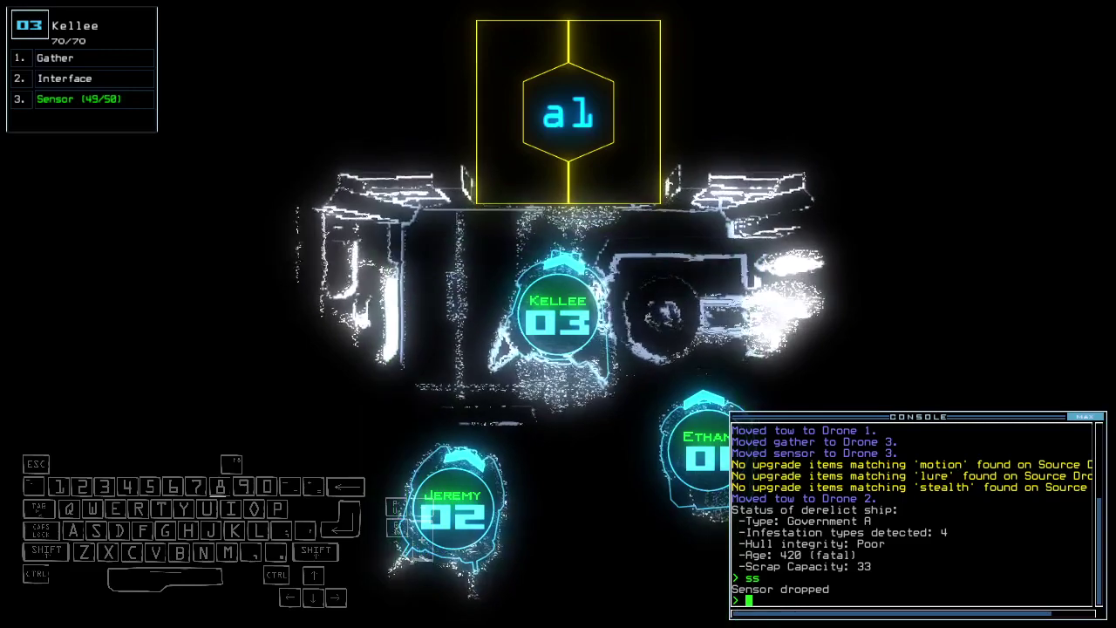
key("space")
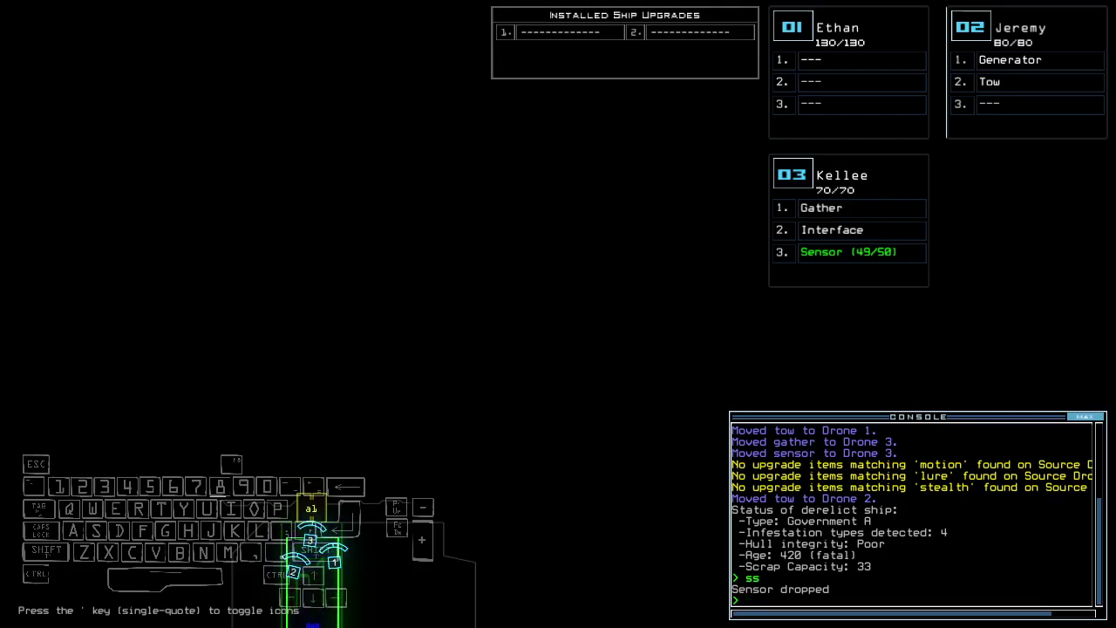
- Launch the mission, drop another sensor from drone 3, collect scrap and activate the generator
key("3")
type("lo")
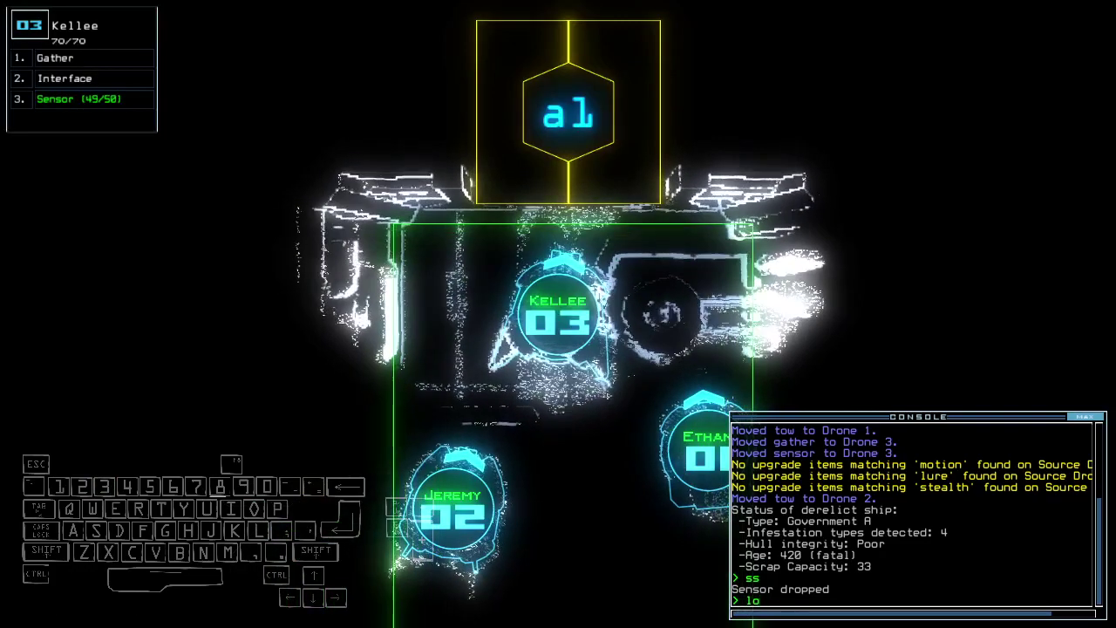
key("Return")
key("Up")
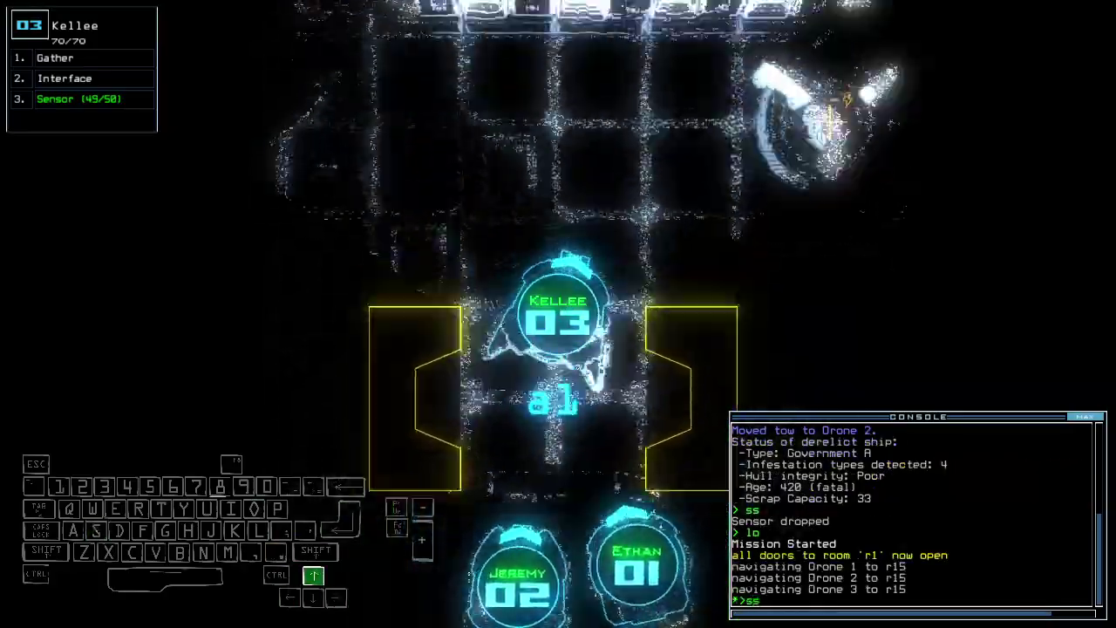
key("Return")
type("g")
key("Return")
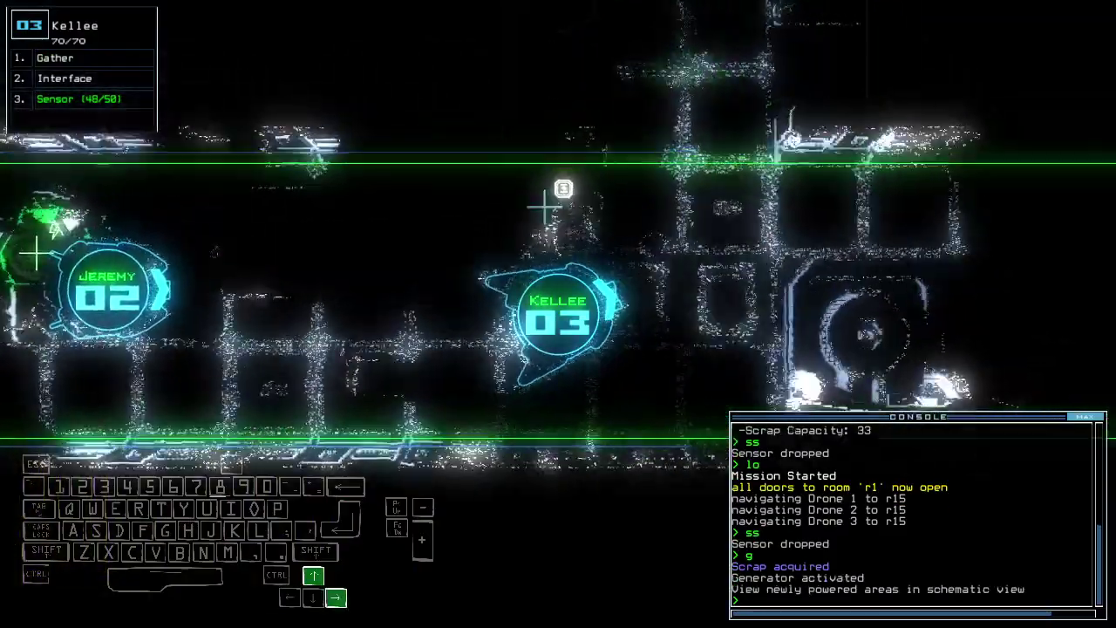
- Search for fuel with drone 3, finding none, and open door d16
key("Up")
key("Return")
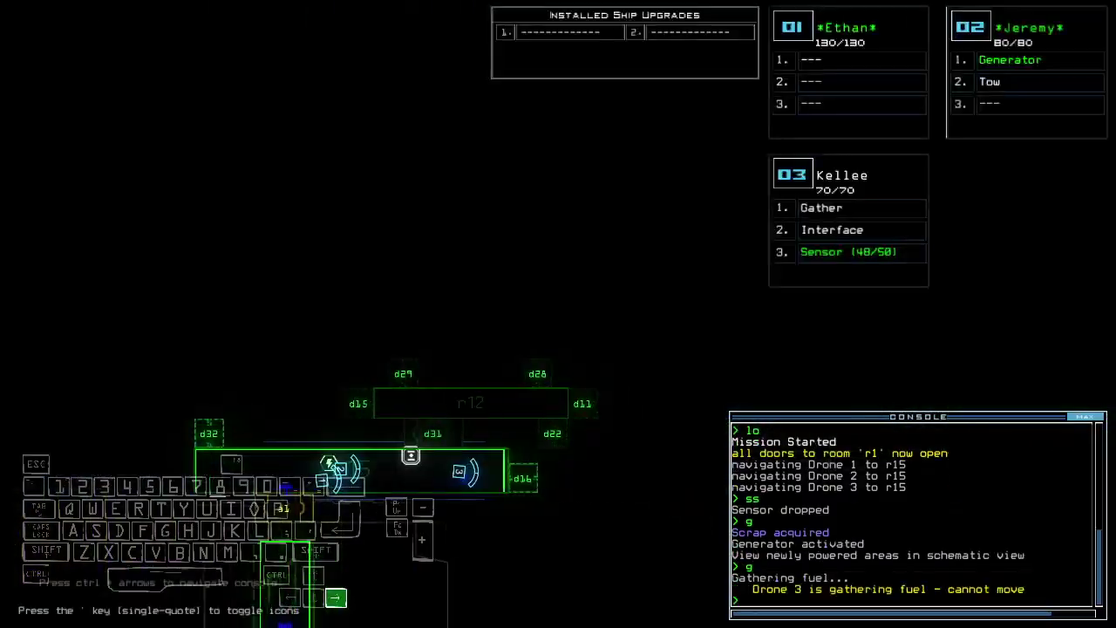
type("d16 d16")
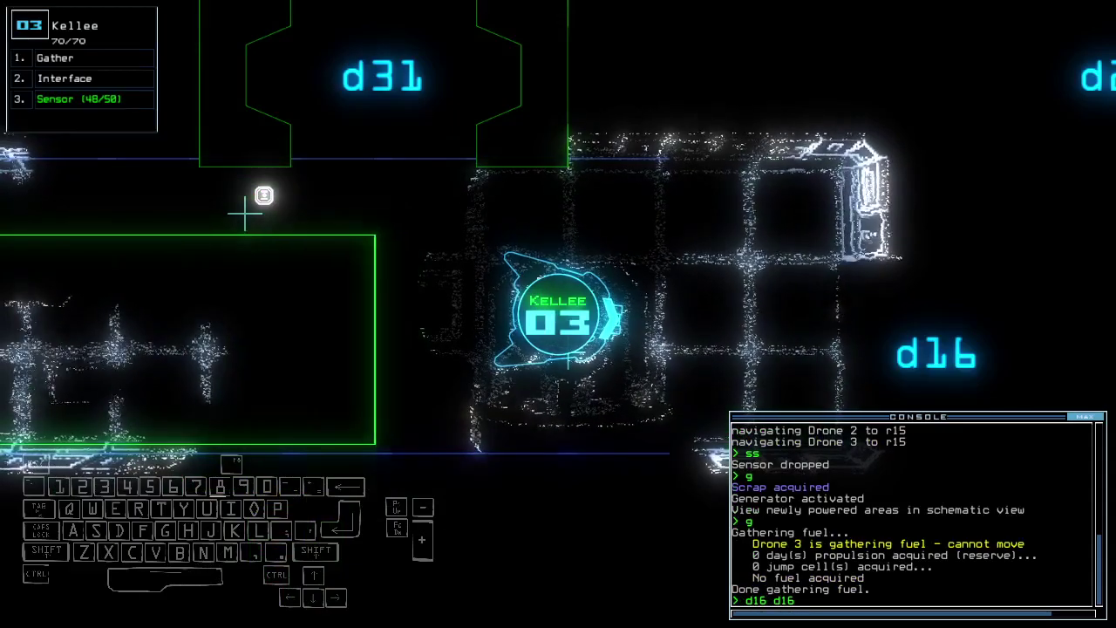
key("Return")
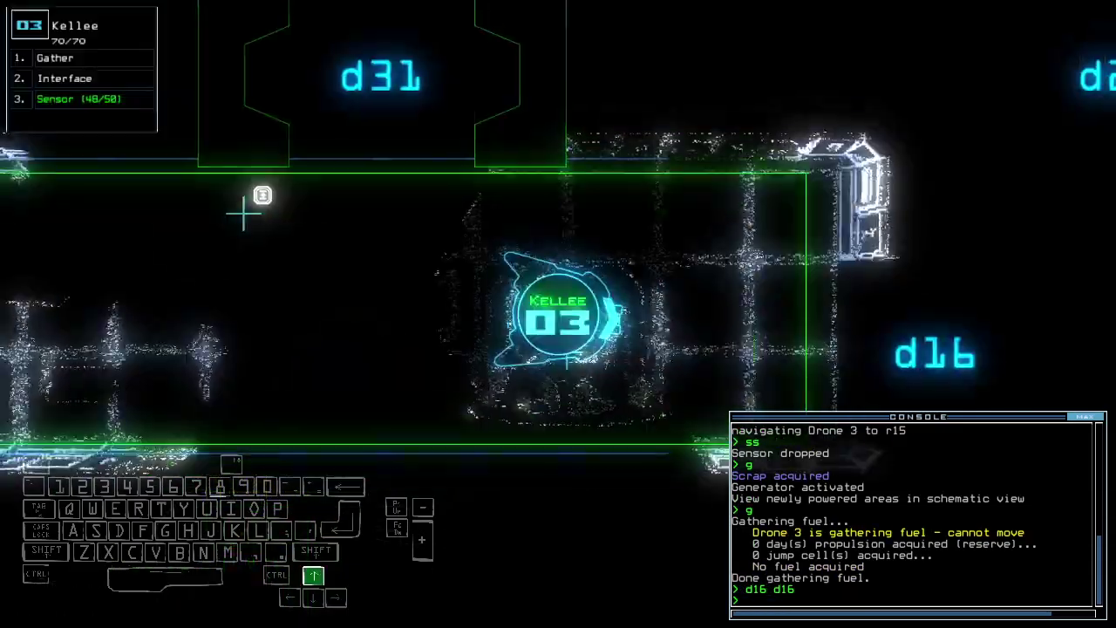
type("d16")
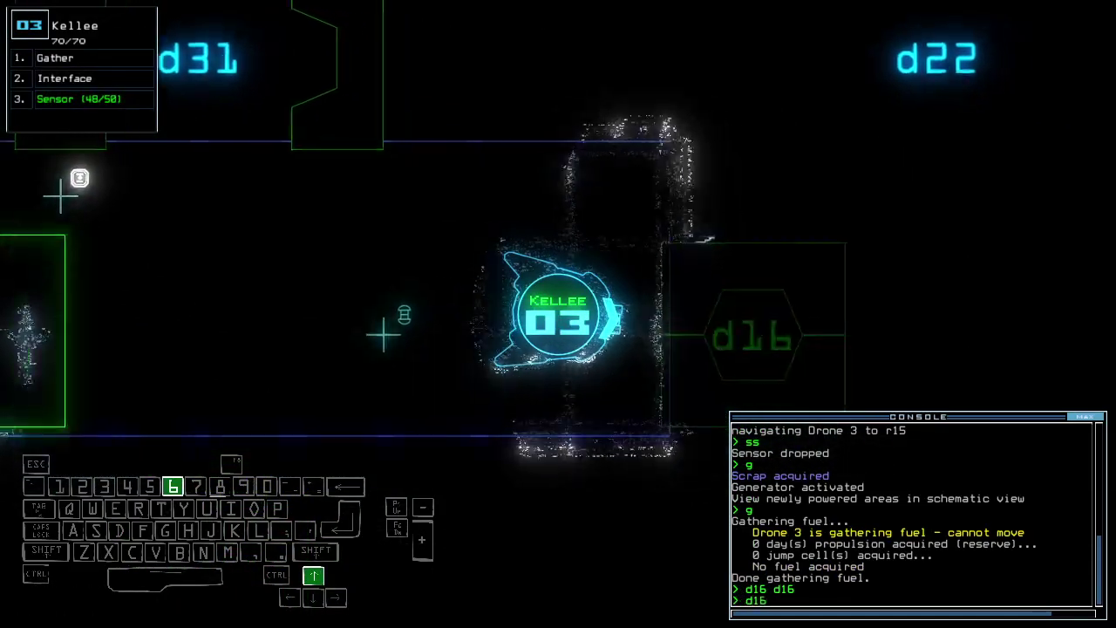
key("Return")
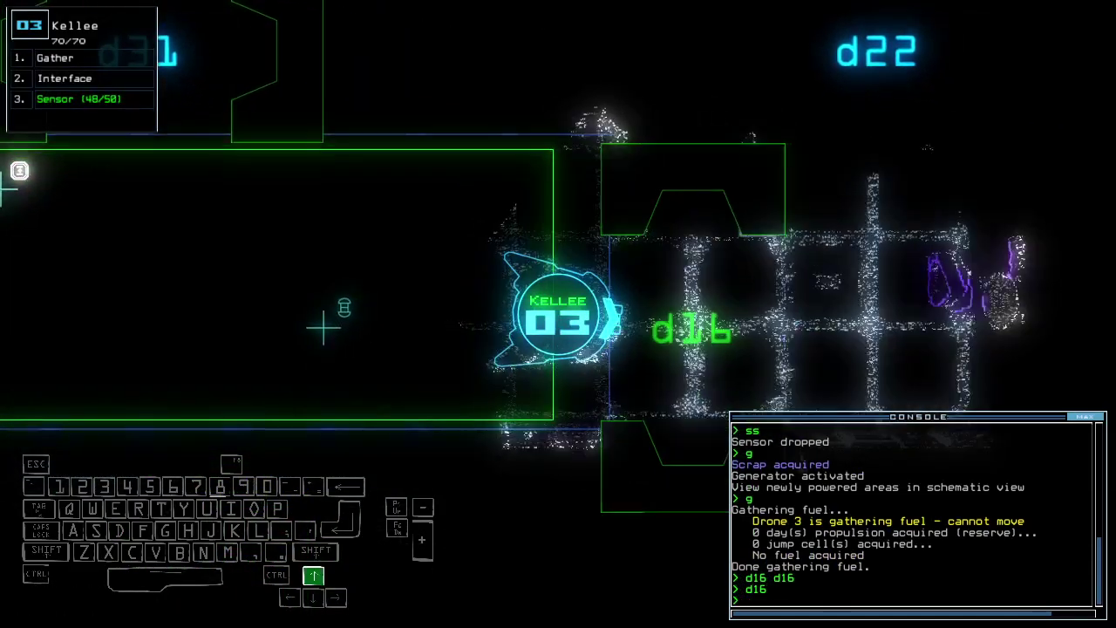
type("d16")
key("Return")
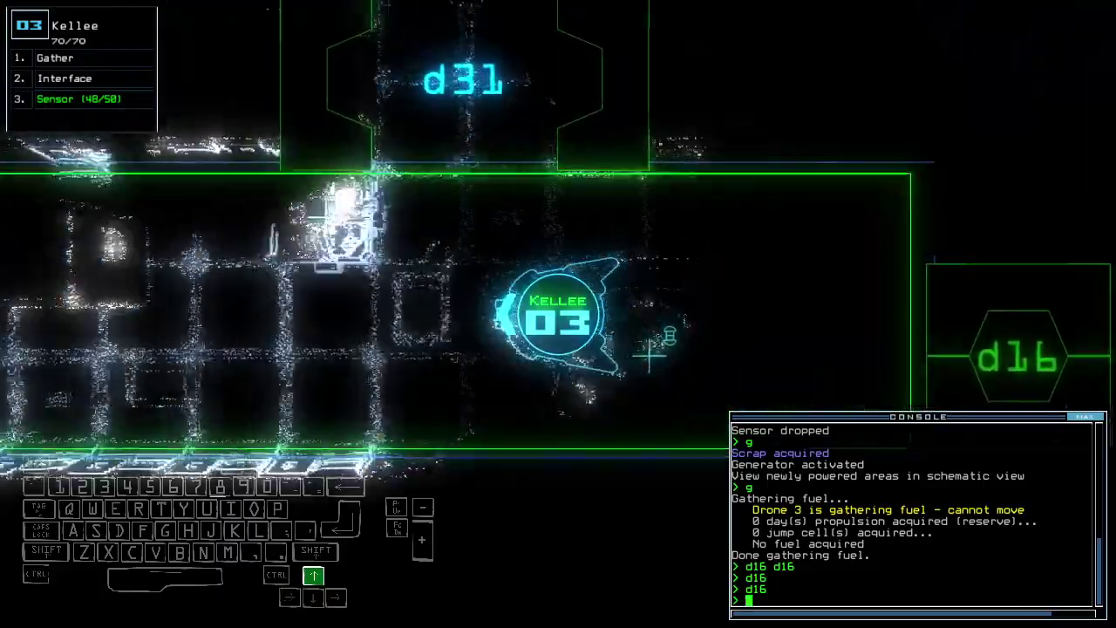
- Move drone 3 through the next room toward door d32, checking drones 1 and 2
key("Up")
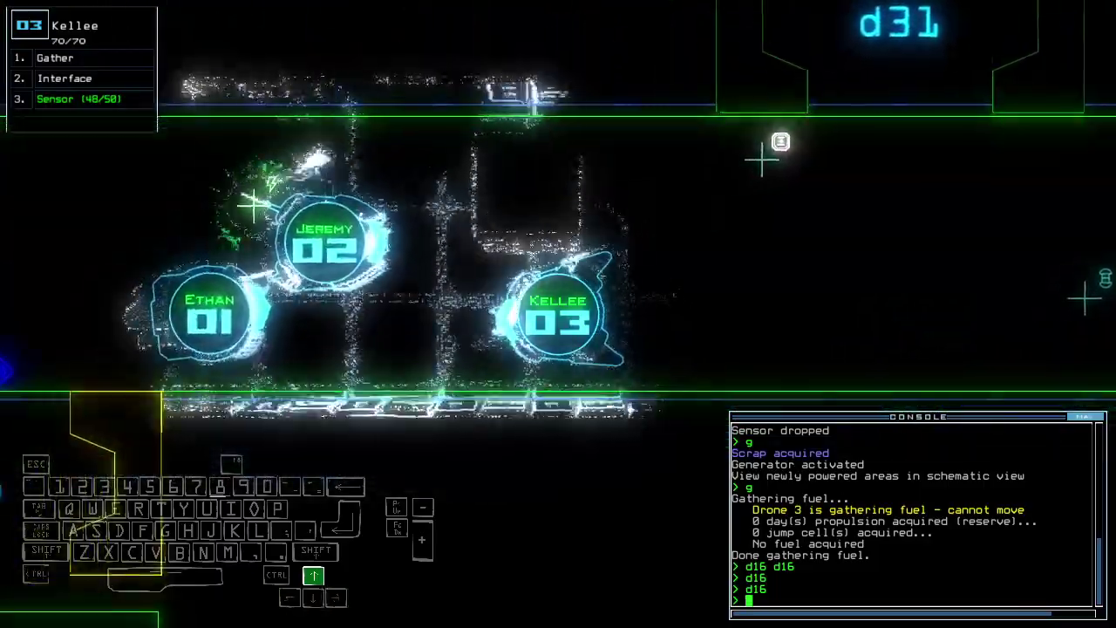
key("1")
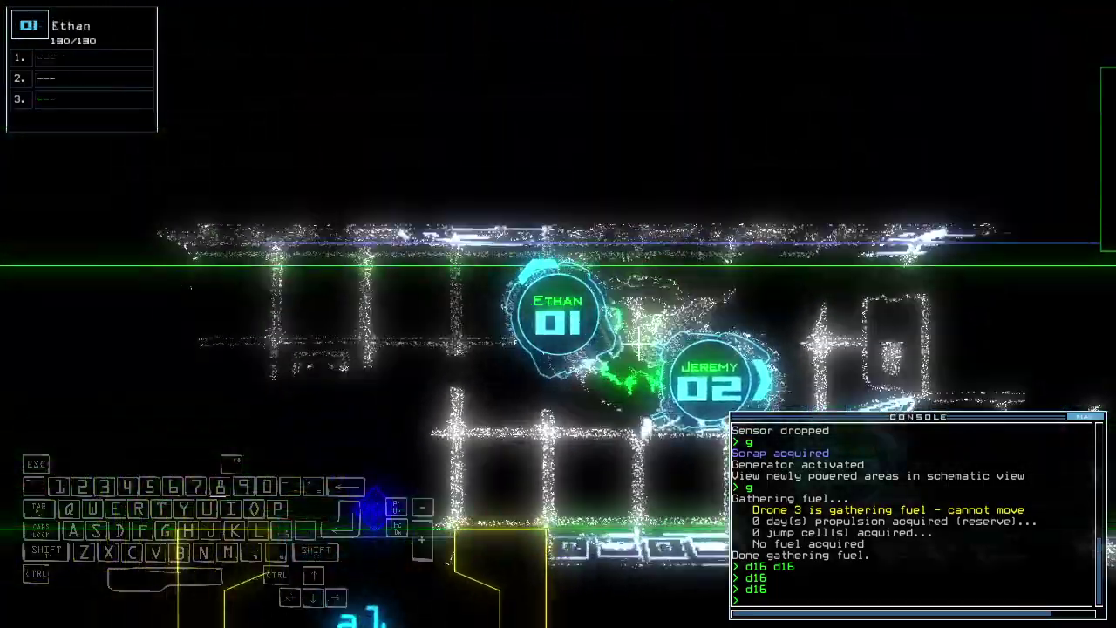
key("2")
key("3")
key("Up")
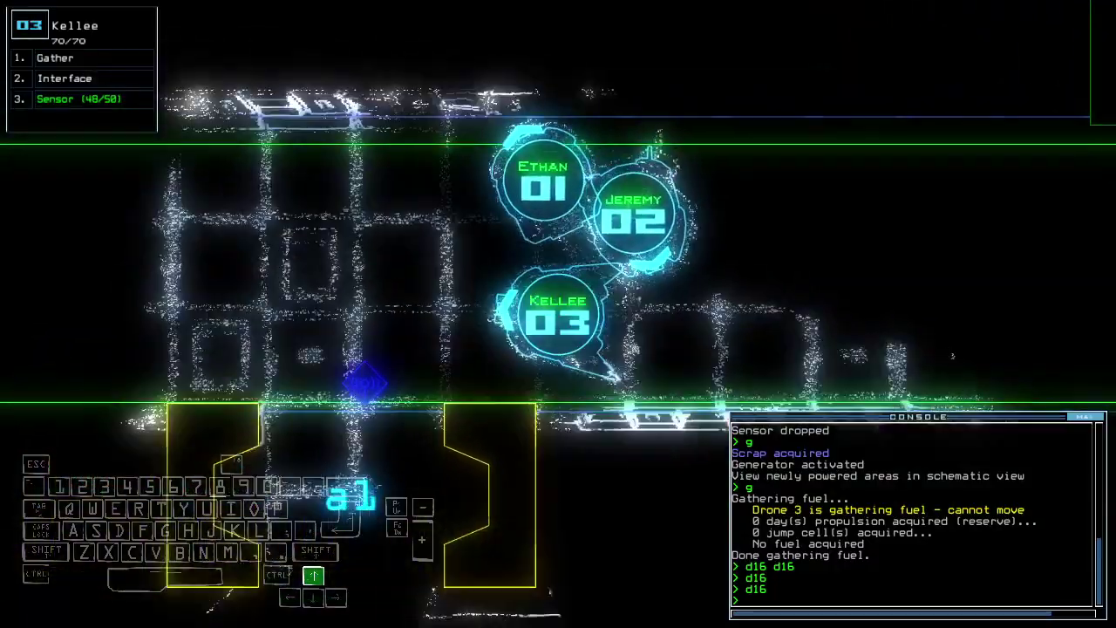
key("Up")
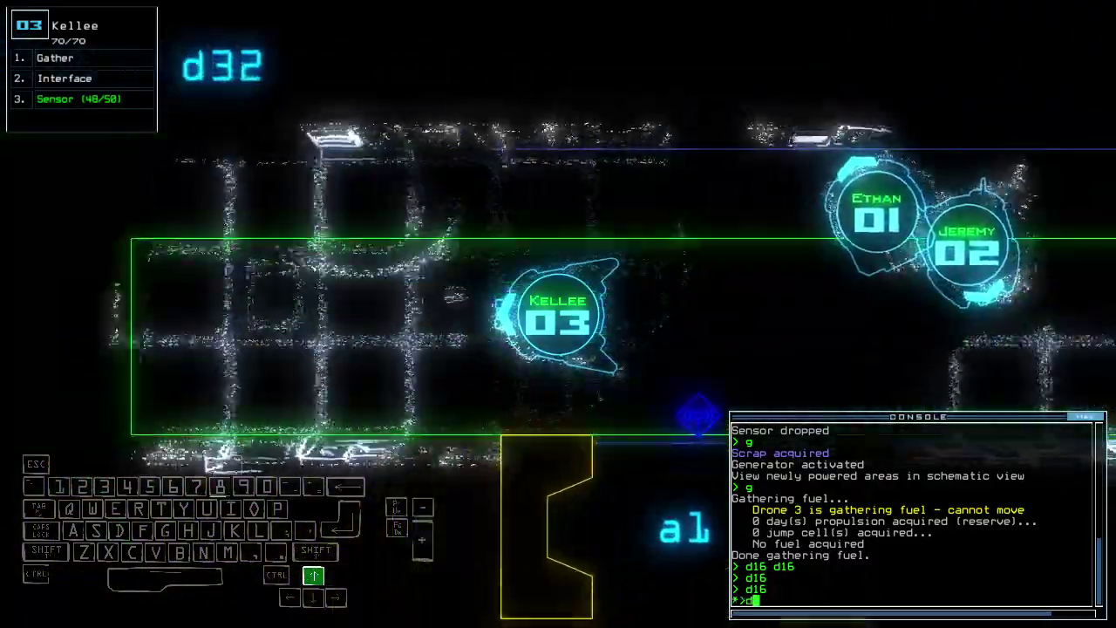
type("d32")
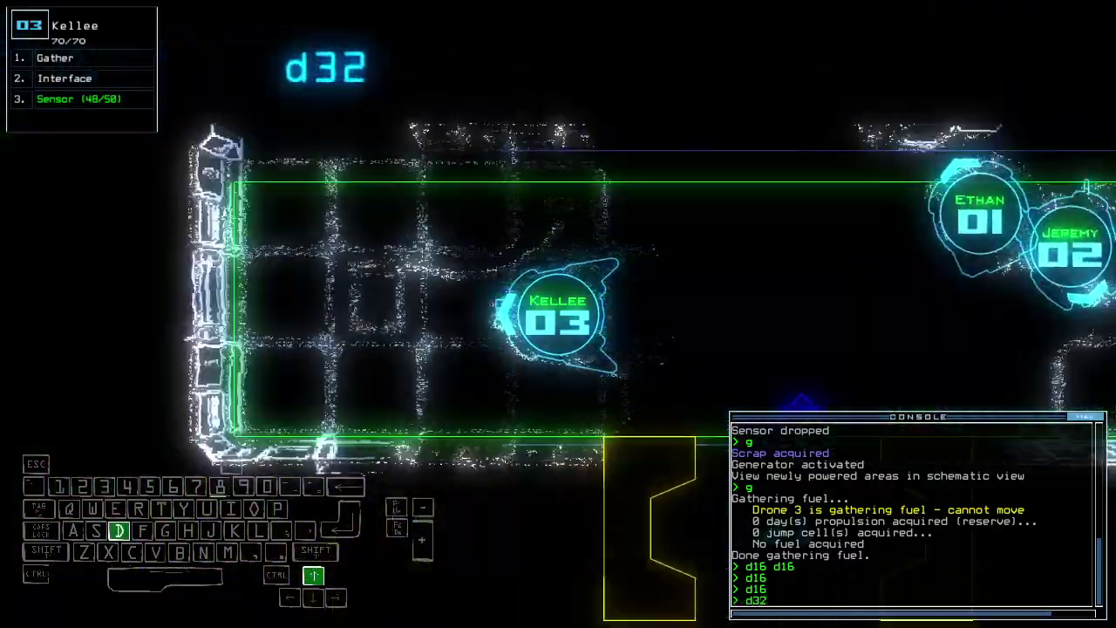
- Open door d32 and take drone 3 through it
key("Return")
key("space")
key("space")
type("d32")
key("Return")
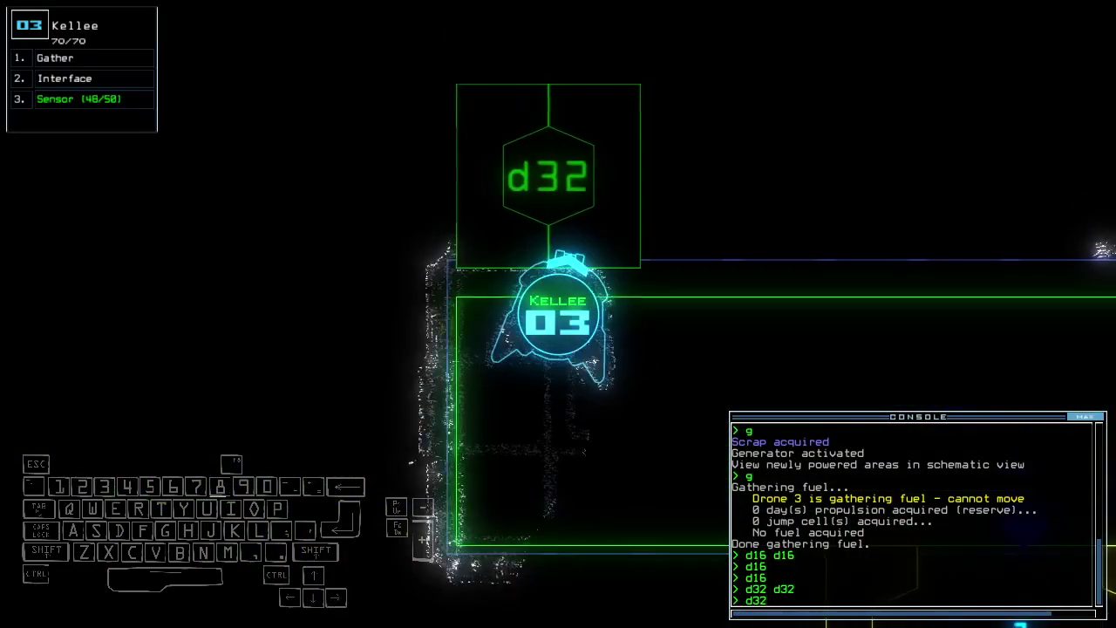
key("Return")
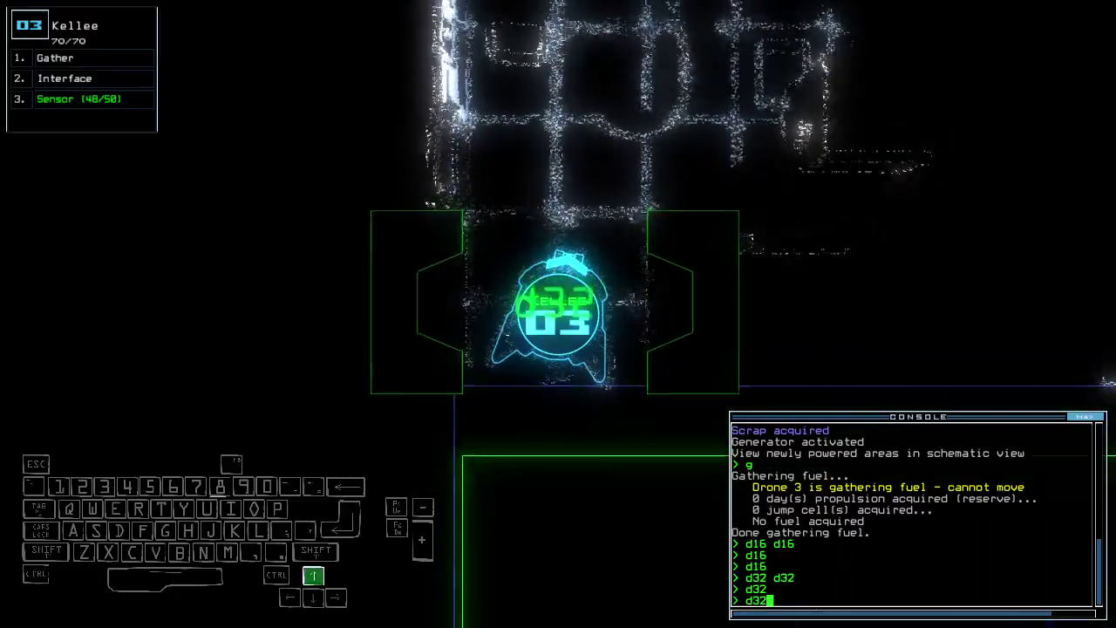
type("ss")
- Drop a sensor, collect scrap, and steer drone 3 up through the rooms toward door d15
key("Return")
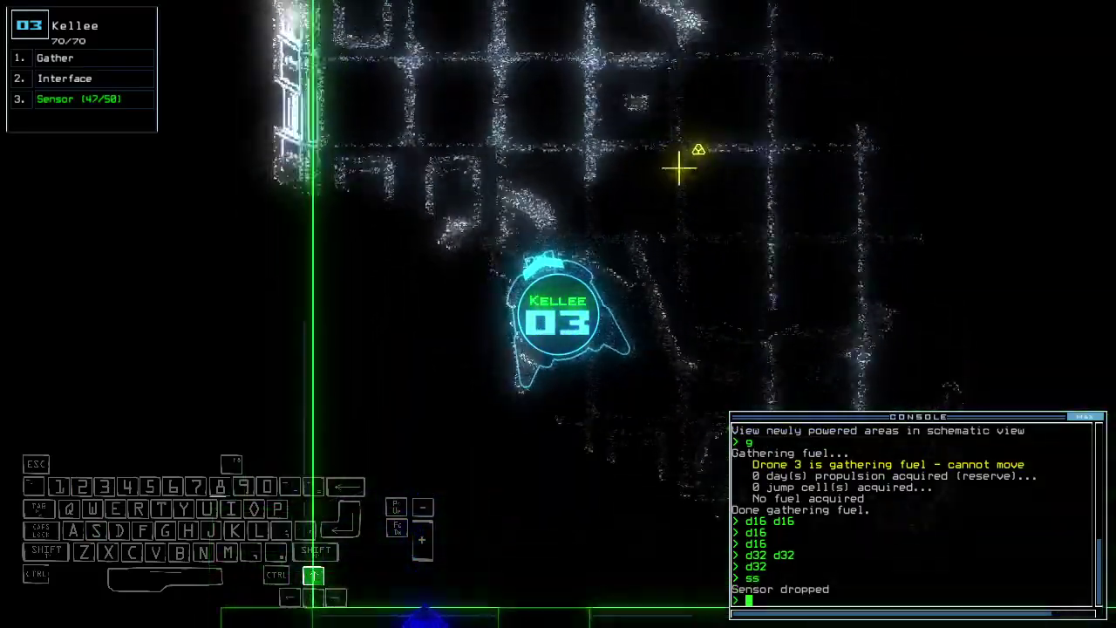
key("Up")
type("g")
key("Return")
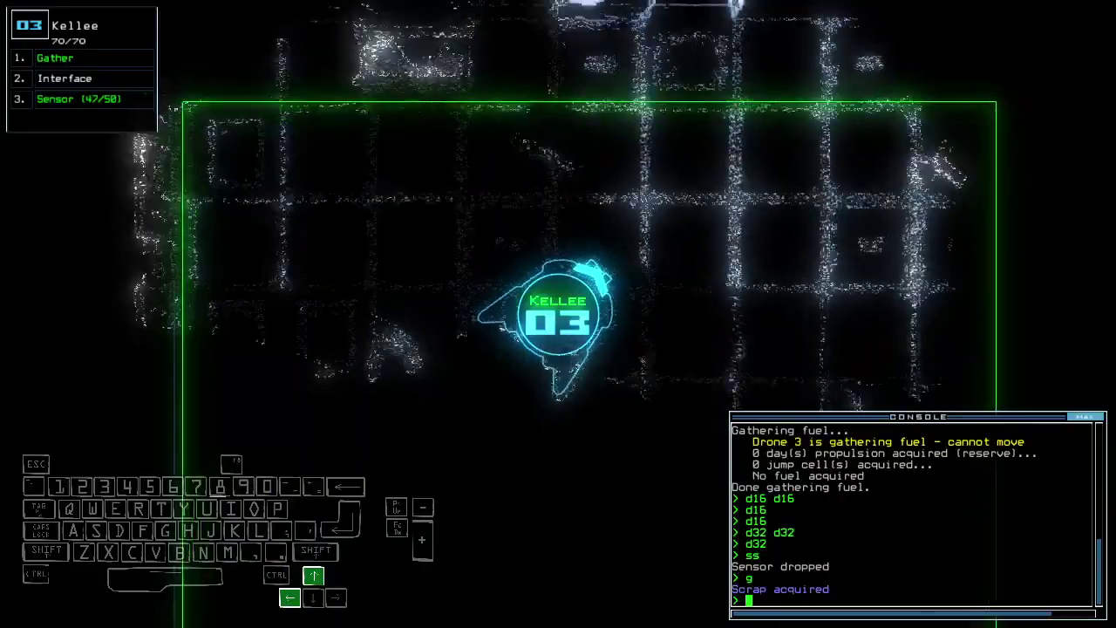
key("Right")
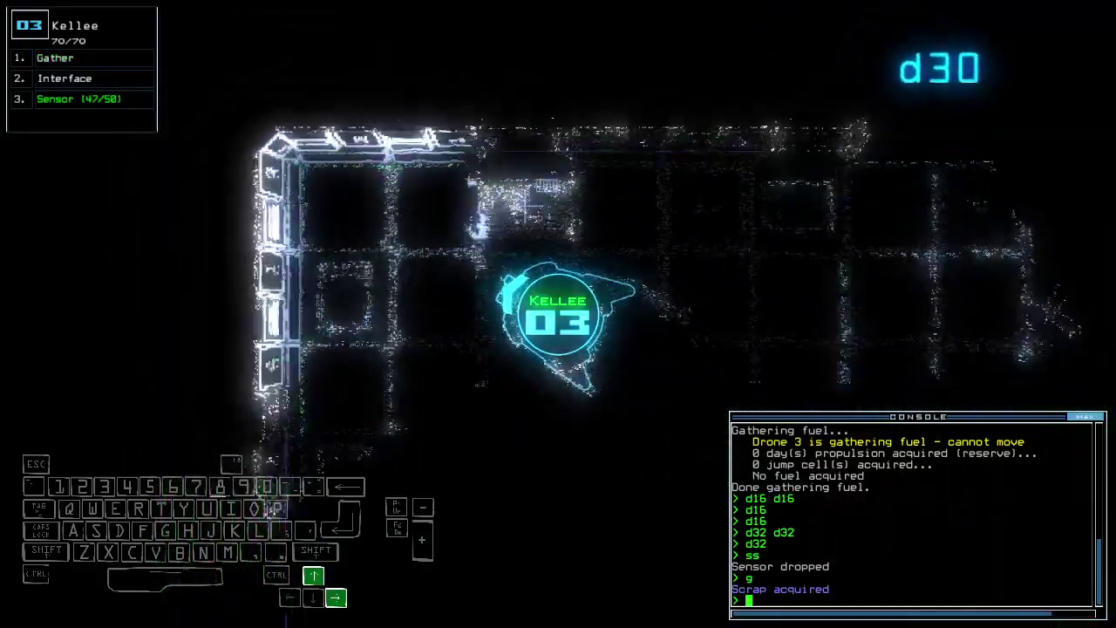
key("Right")
key("Up")
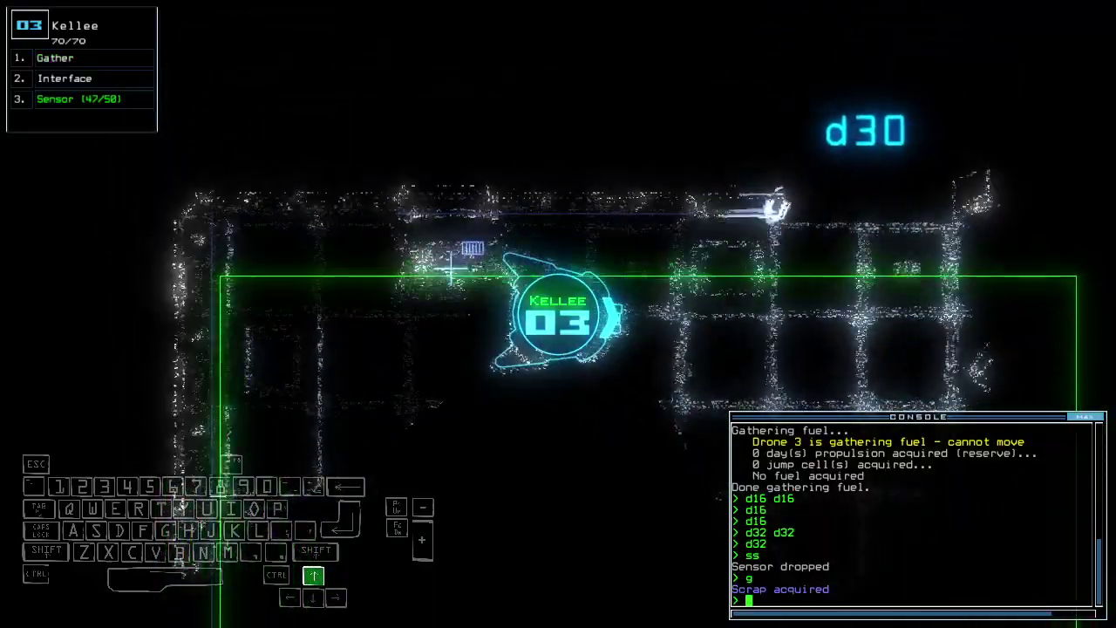
key("Up")
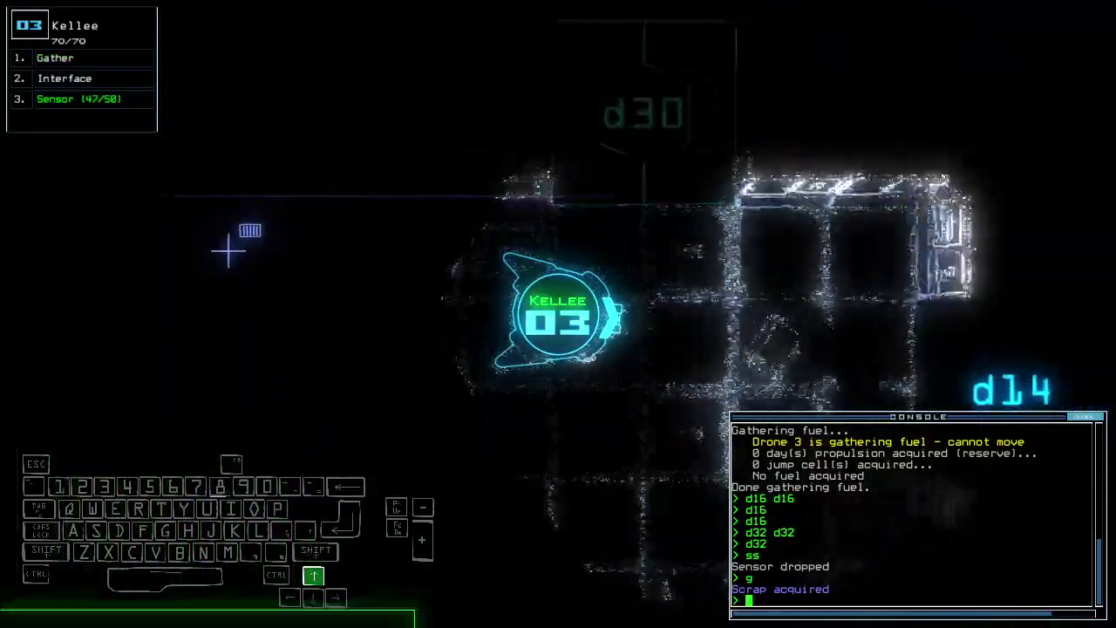
key("Up")
key("Up")
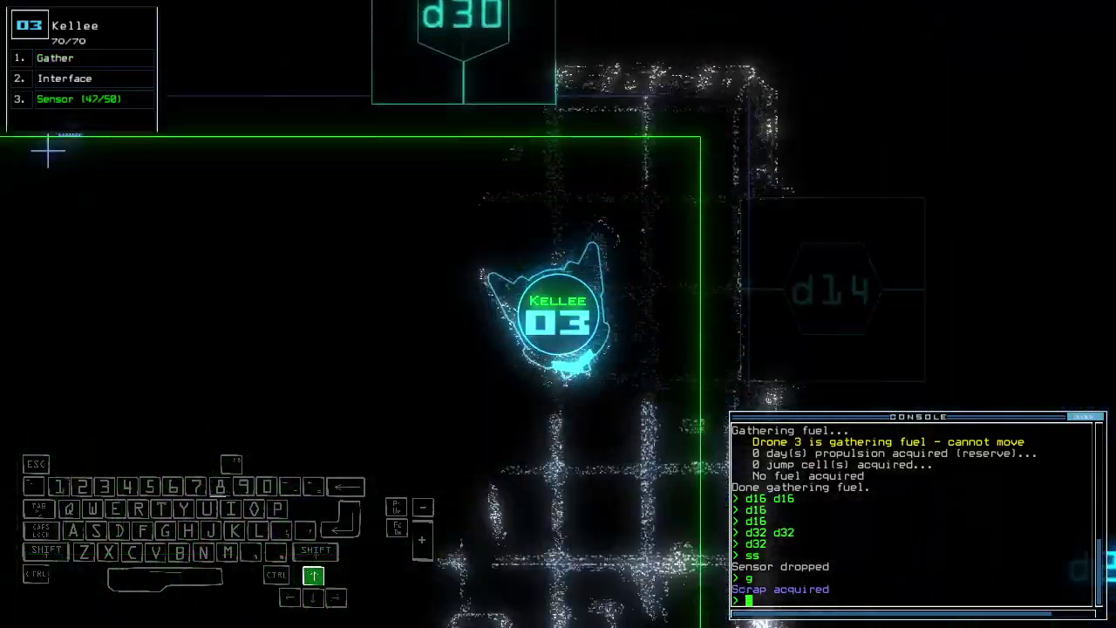
key("Up")
key("Up")
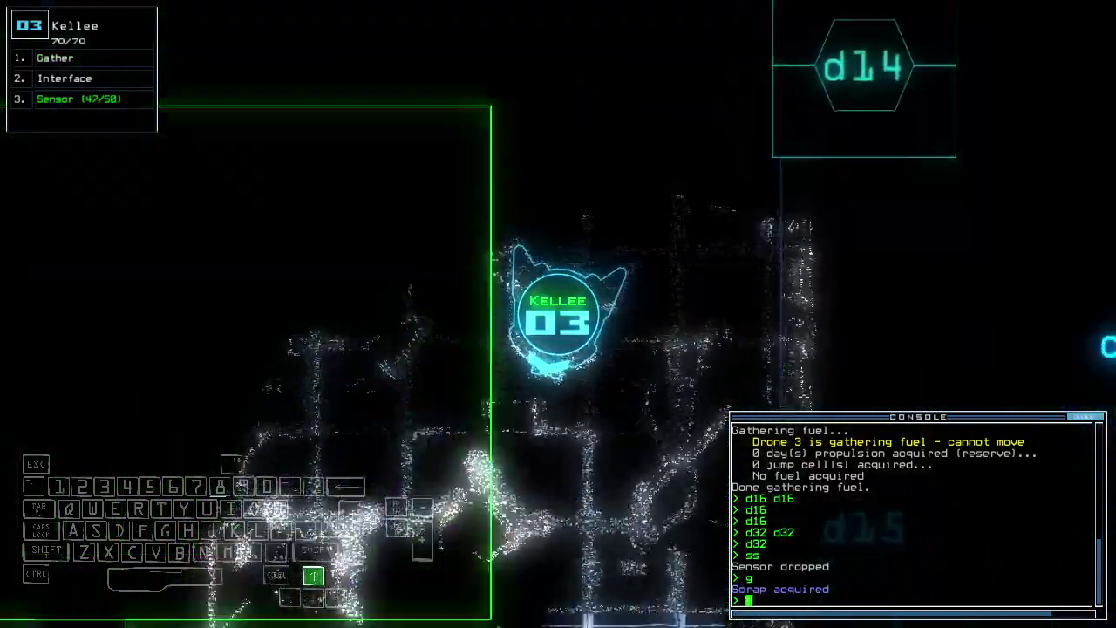
key("Up")
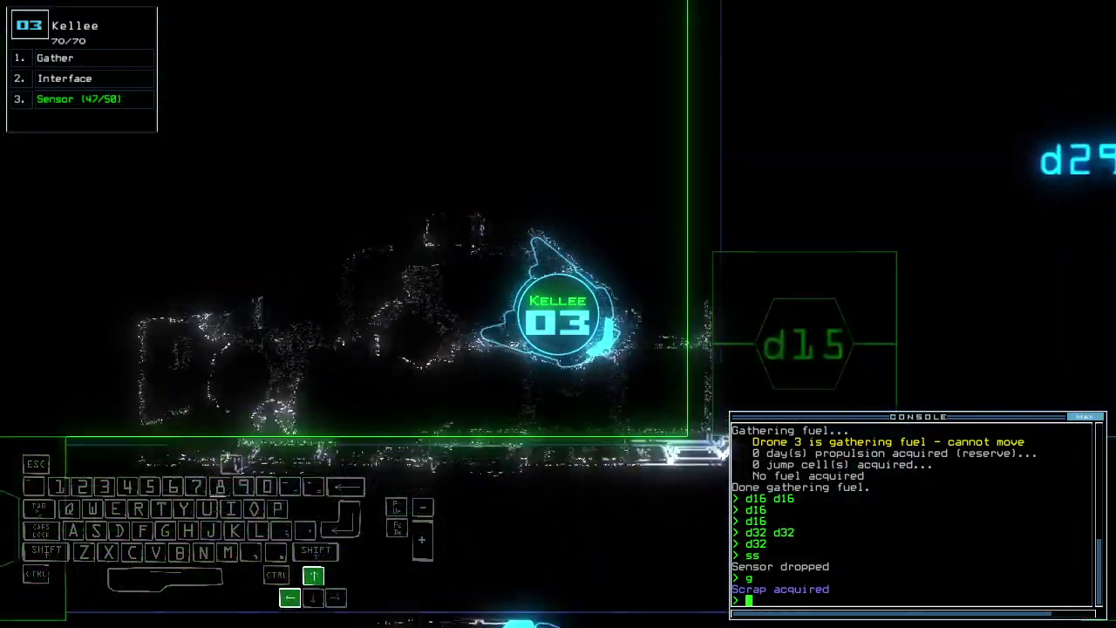
type("d15")
- Open door d15, drop a sensor in room r12, search it (nothing found), and cycle its doors
key("Return")
key("Up")
key("s")
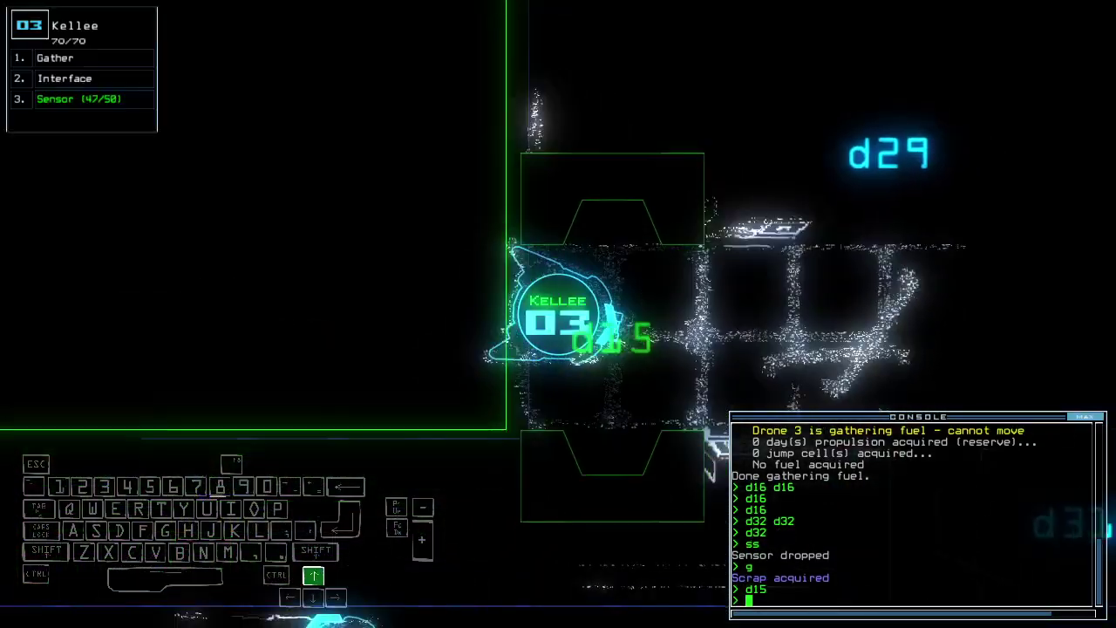
key("Return")
type("i")
key("Return")
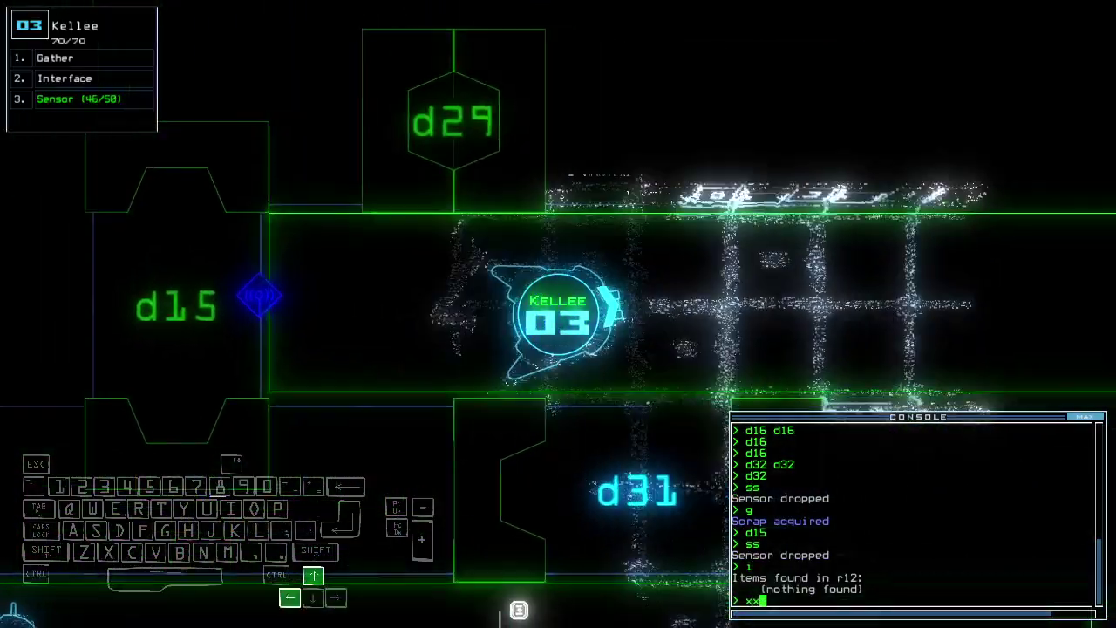
type("xx r12")
key("Return")
- Take drone 3 along the corridor through door d29 into r11 and drop a sensor (45 left)
key("Up")
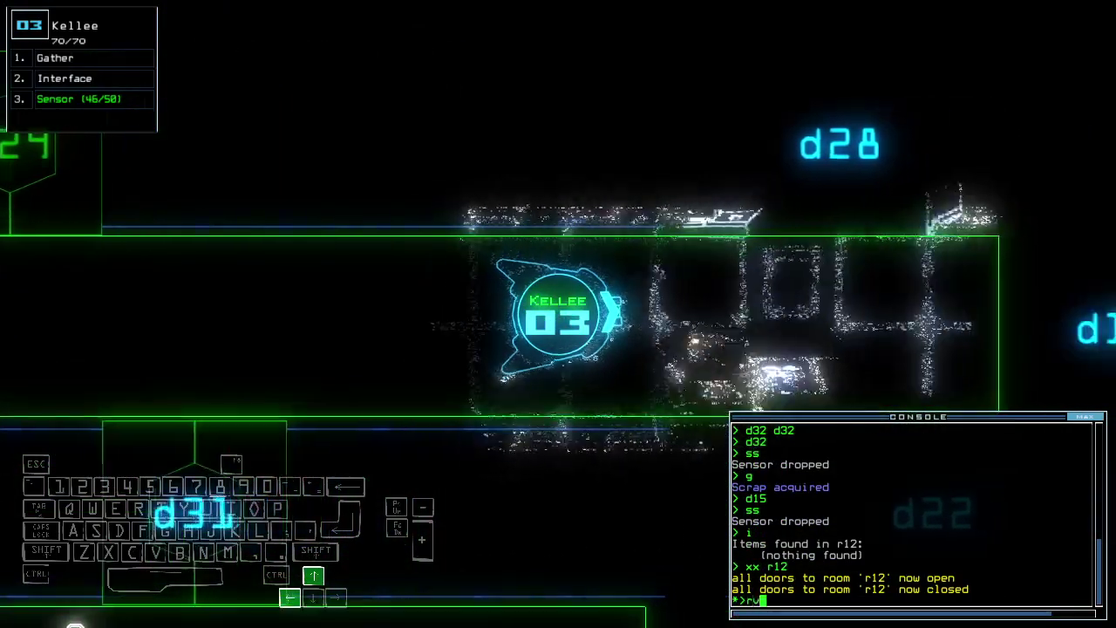
key("ctrl+Right")
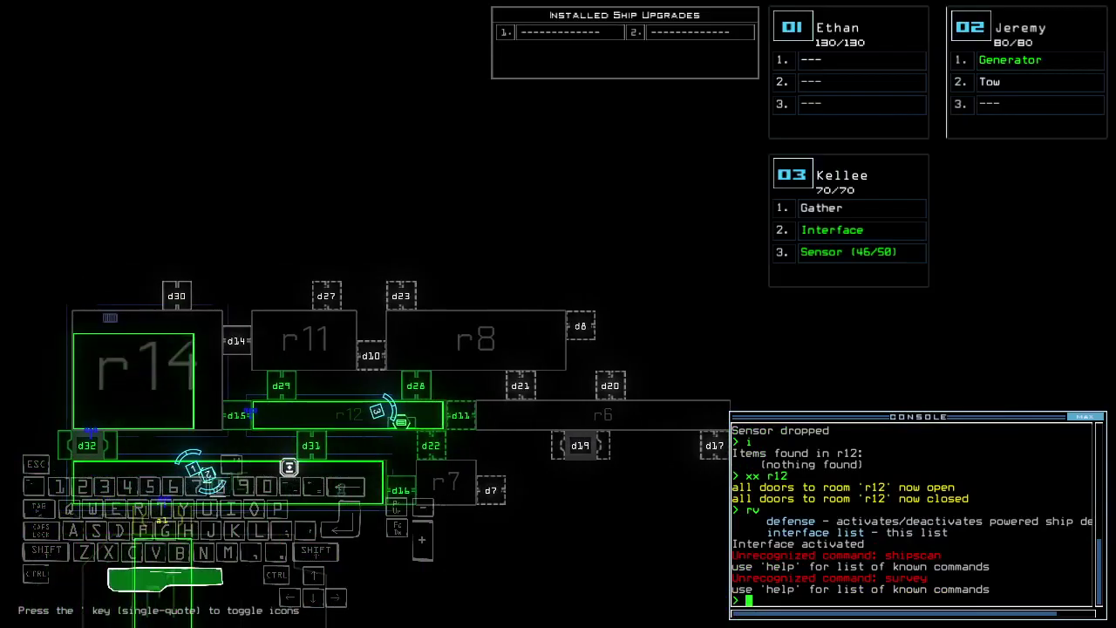
key("3")
key("Right")
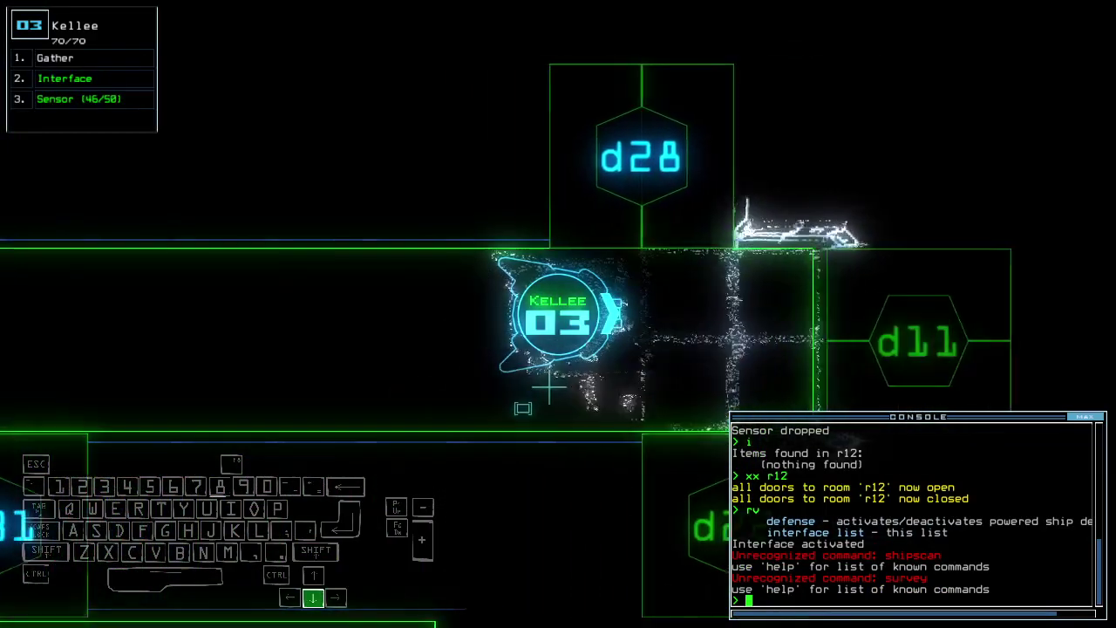
key("Left")
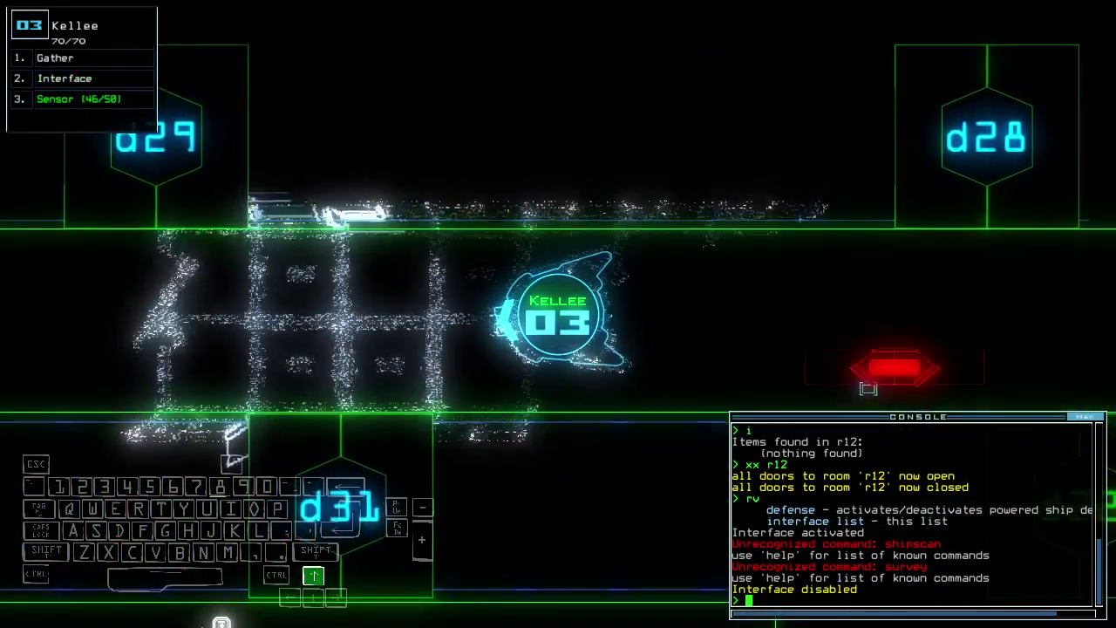
type("d29")
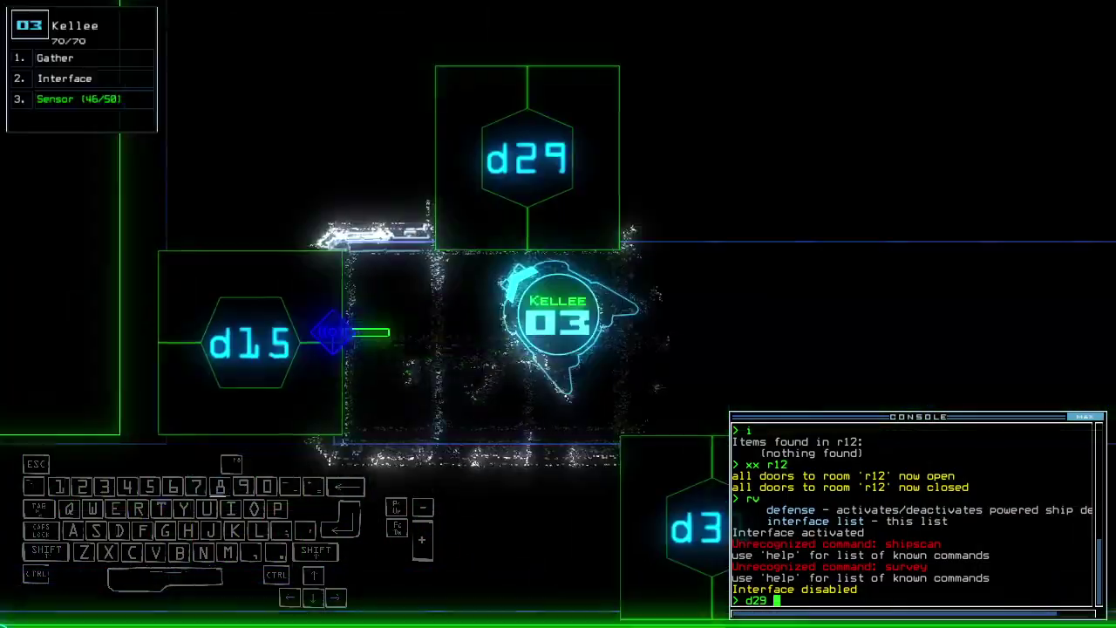
key("Return")
key("Up")
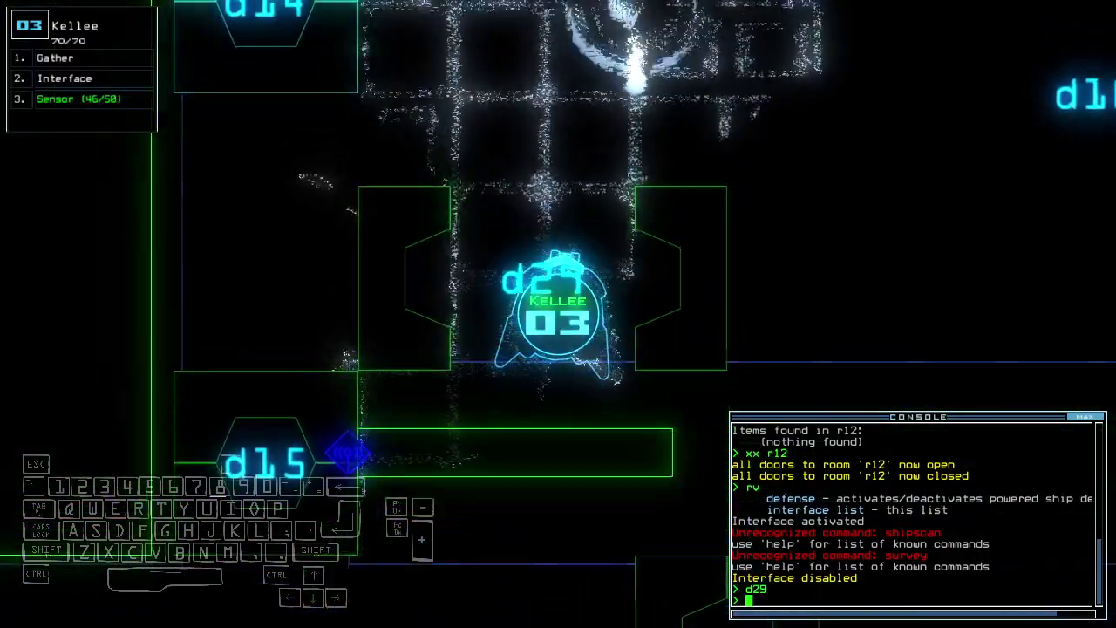
key("Up")
type("ss")
key("Return")
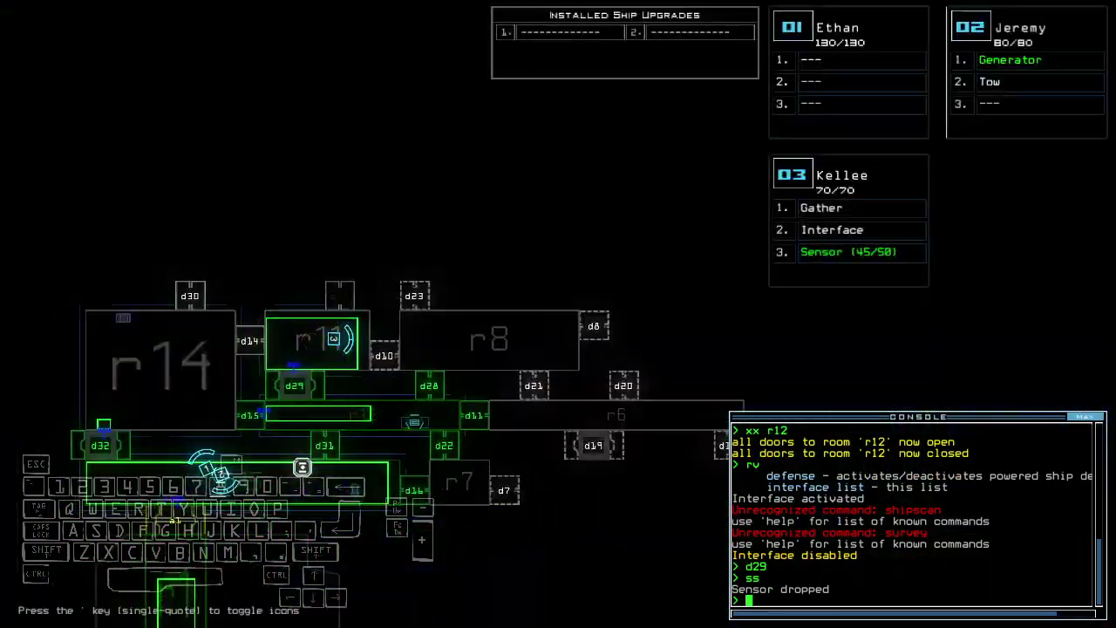
type("fr 7")
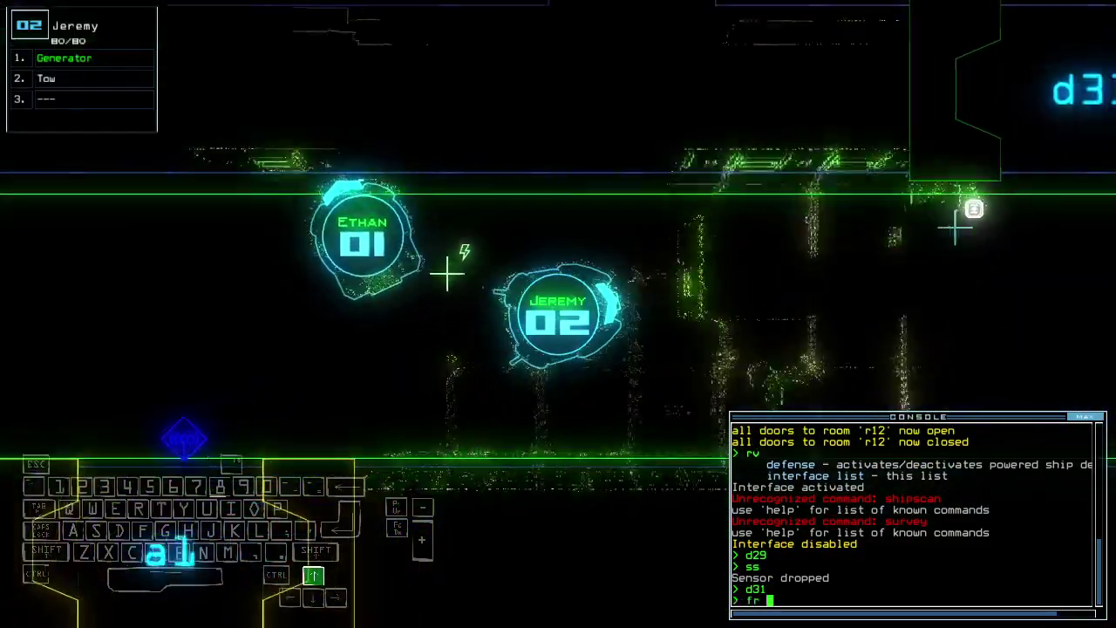
- Send drones 2 and 1 back to room r1
key("Return")
key("Up")
type("f r7")
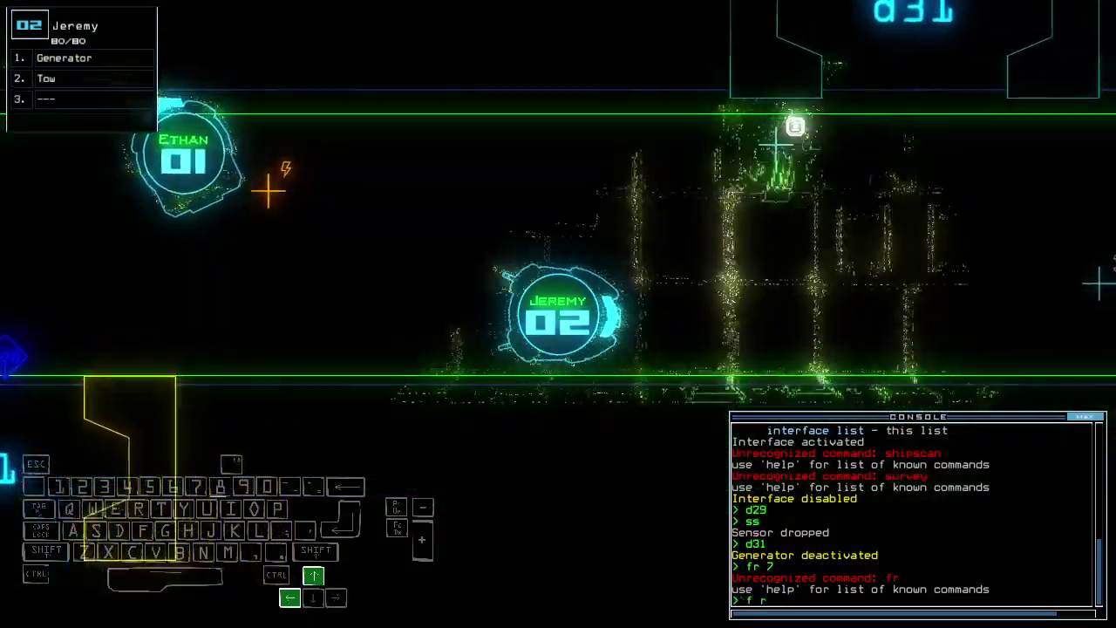
key("Return")
type("back")
key("Return")
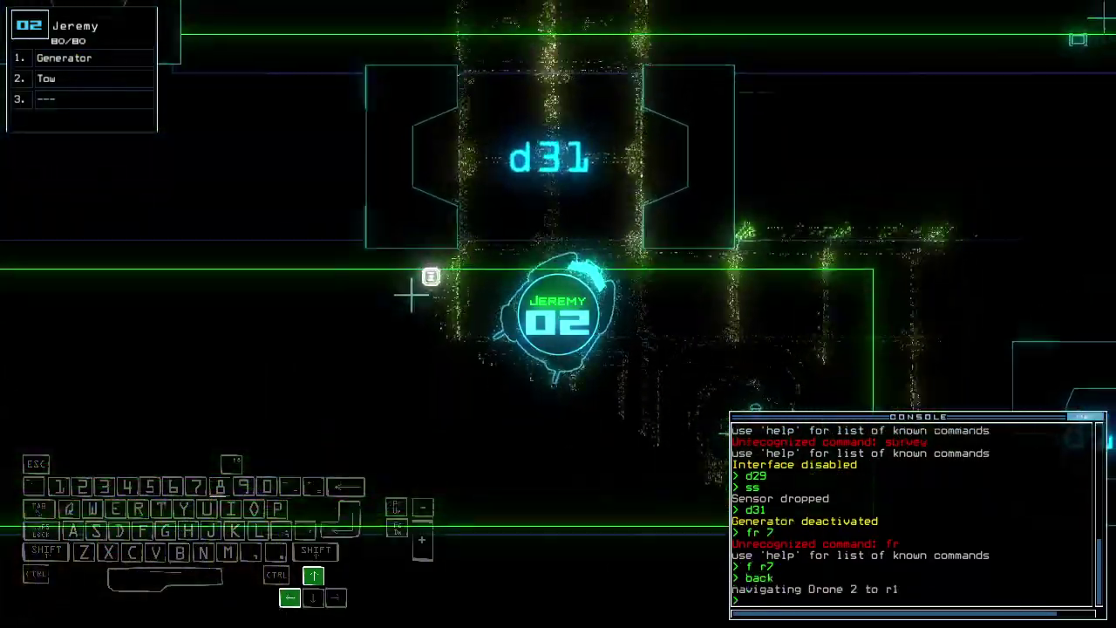
type("bn")
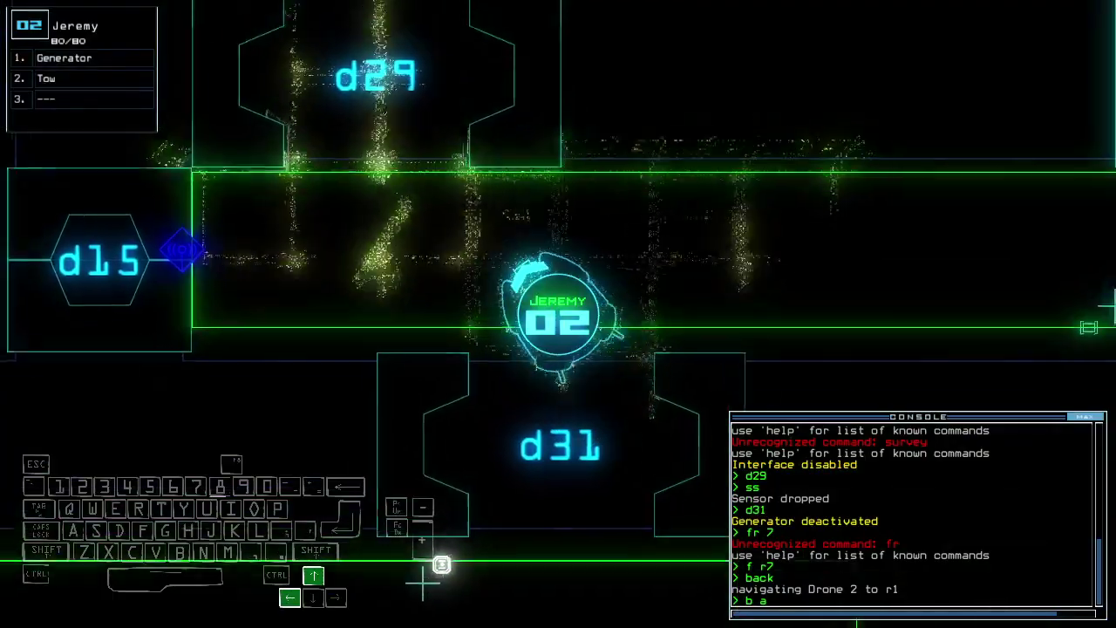
key("Up")
type("1")
key("Return")
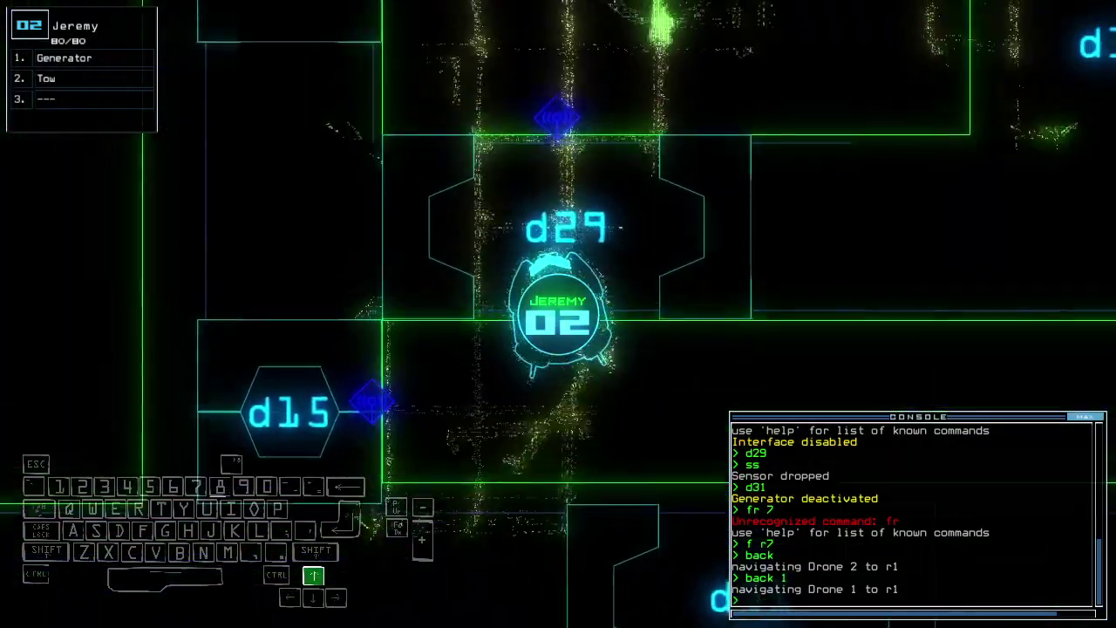
type("ge")
- Activate the generator to power the ship while drone 1 returns
key("Return")
key("space")
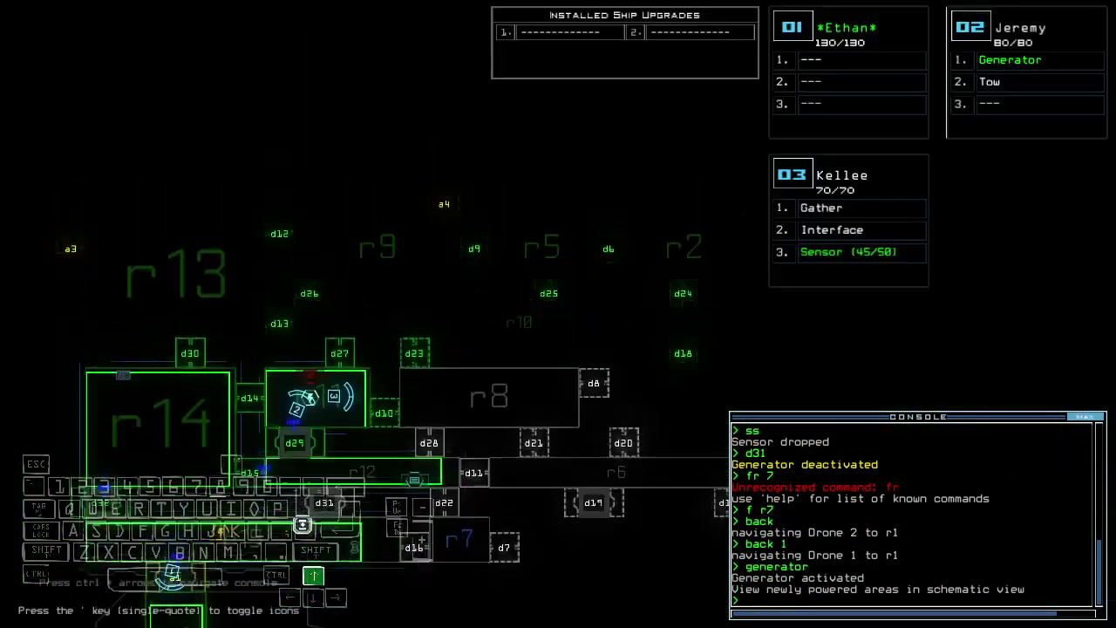
key("space")
key("Up")
key("space")
type("dd a")
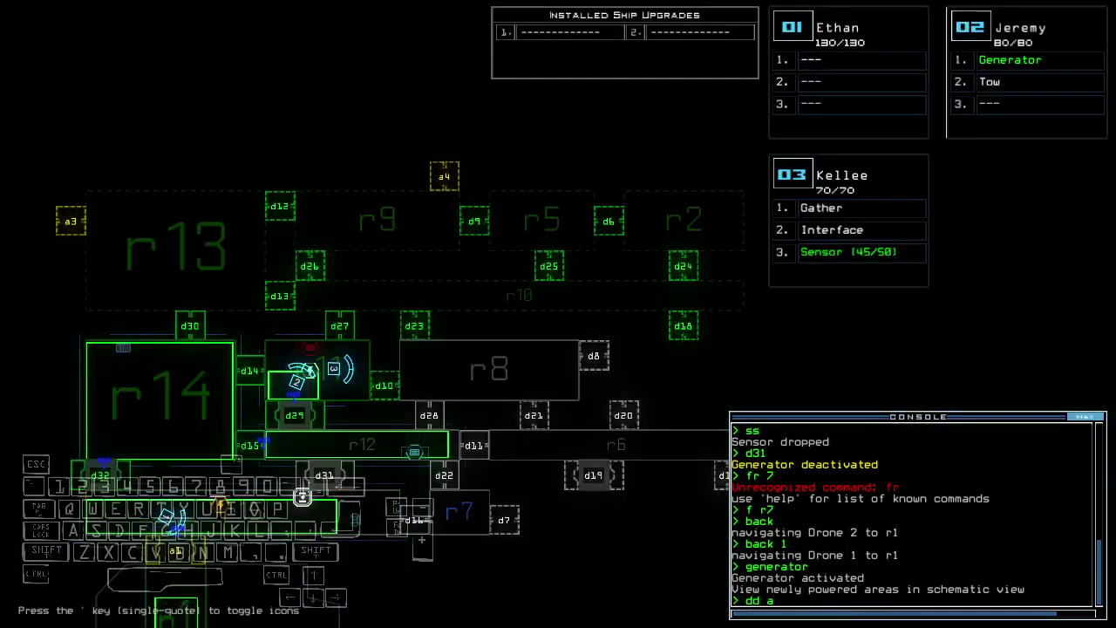
- Re-dock the boarding ship at airlock a4
key("space")
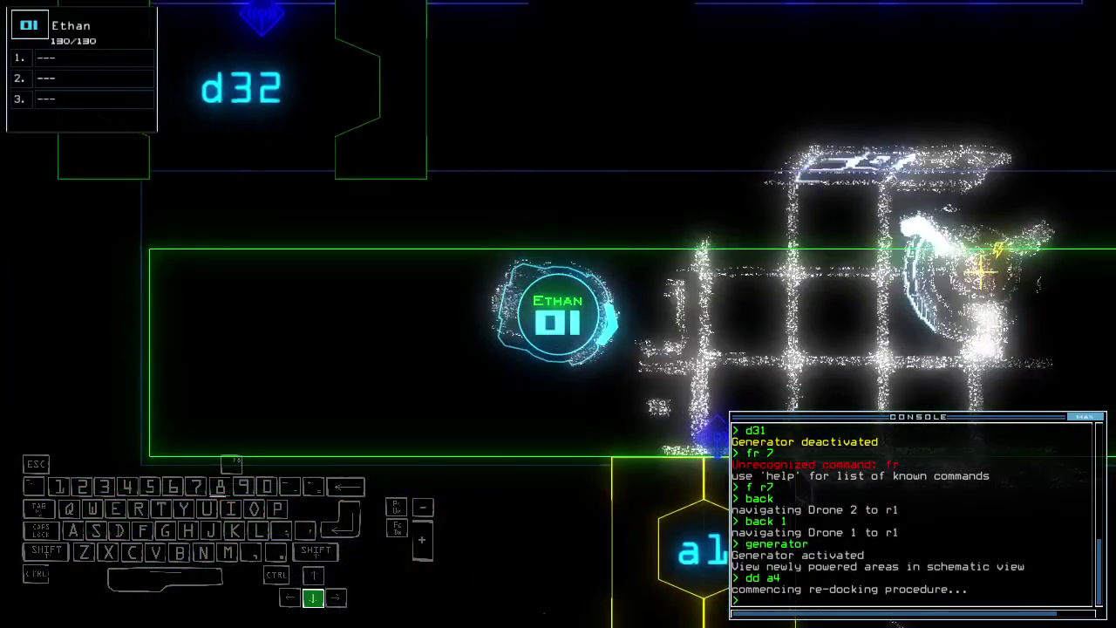
key("Down")
key("space")
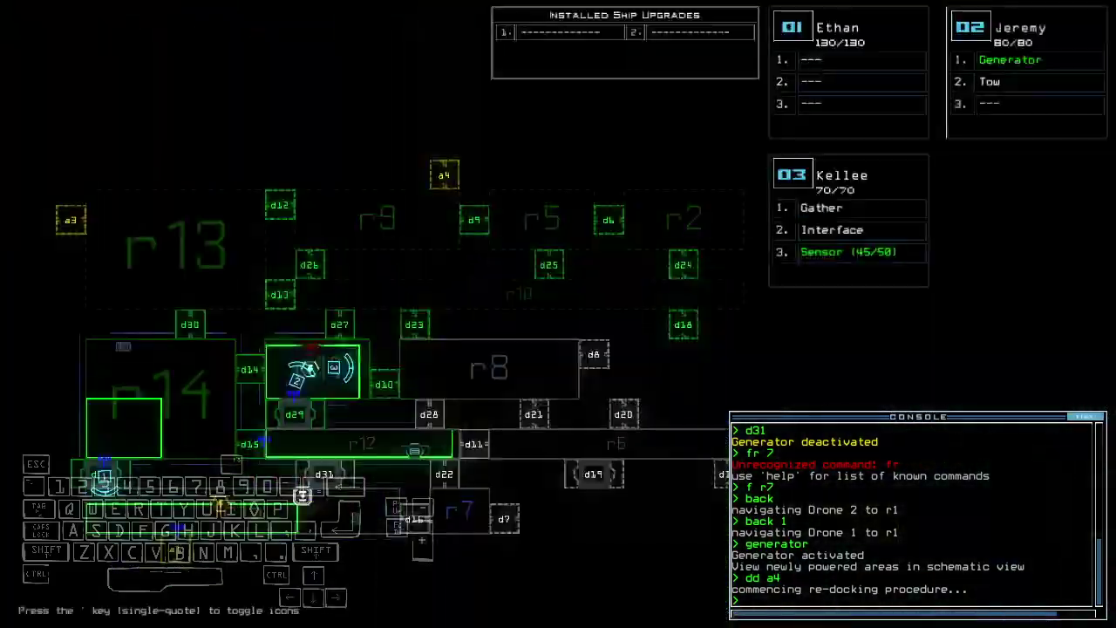
key("space")
type("d14")
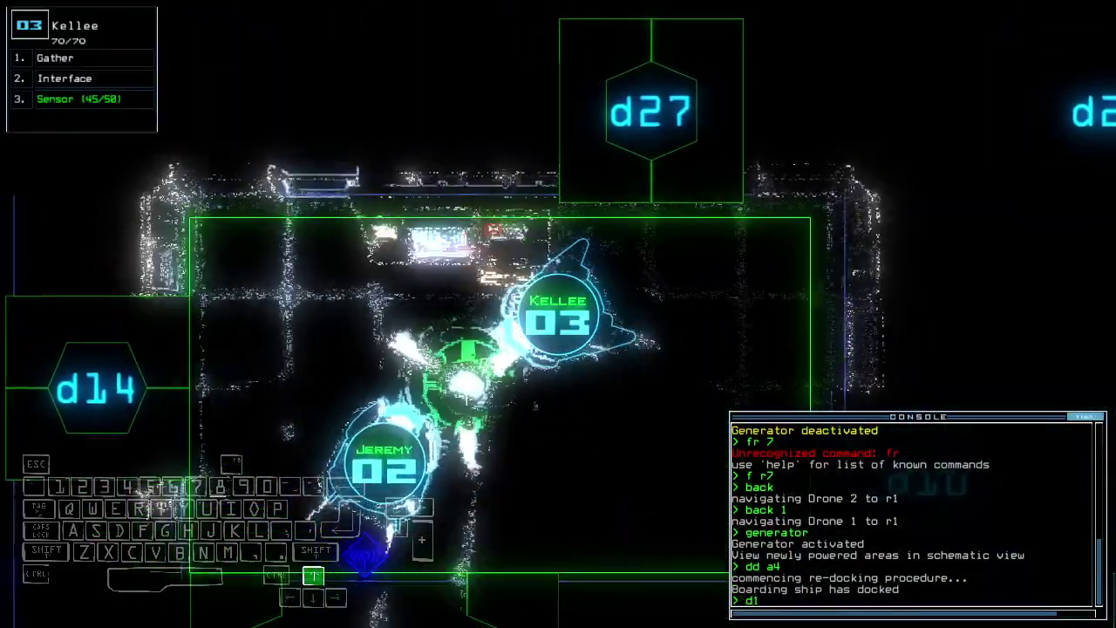
- Open door d14 and all doors to r1, then move drone 3 through door d30
key("Return")
type("a r1")
key("Return")
key("space")
key("space")
key("Up")
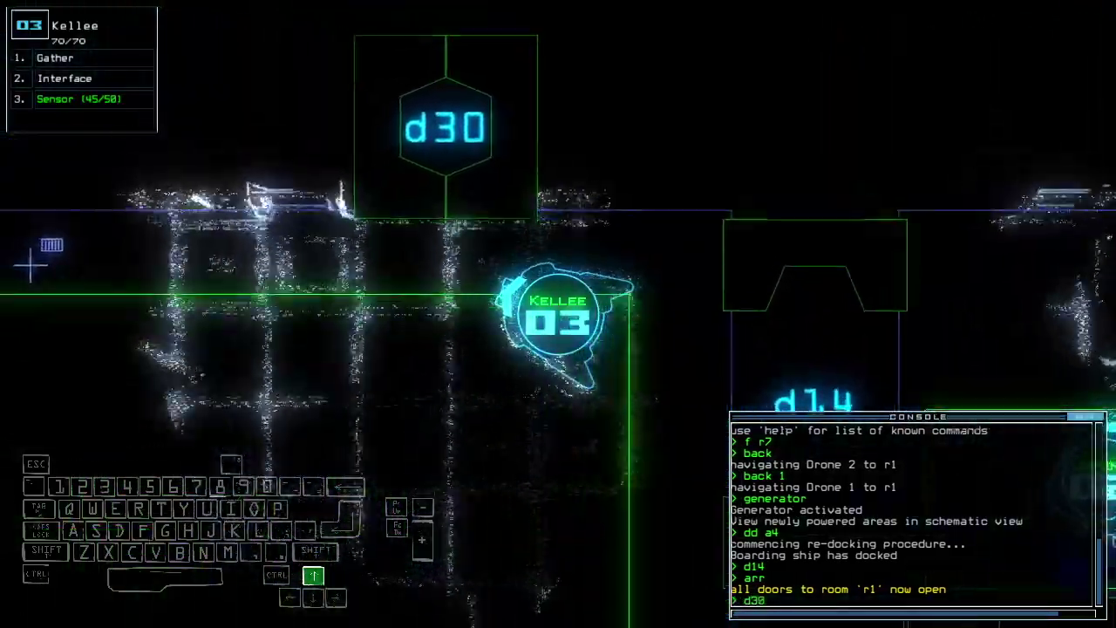
type("d30")
key("Return")
key("space")
key("space")
type("d3")
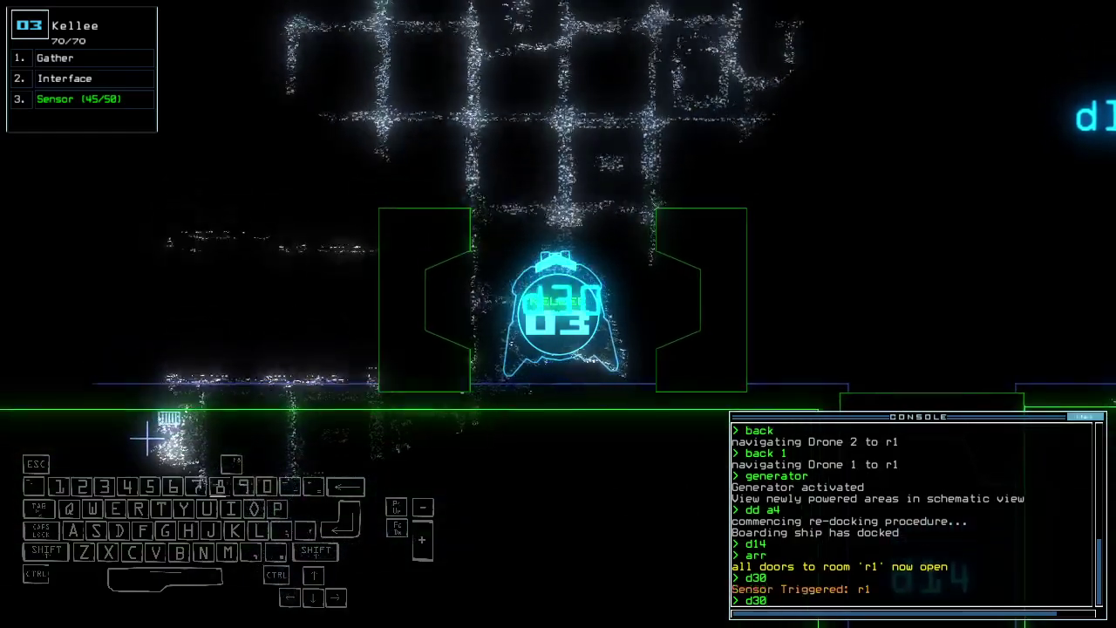
type("ss")
- Drop a sensor in room r1 and close all of r1's doors
key("Return")
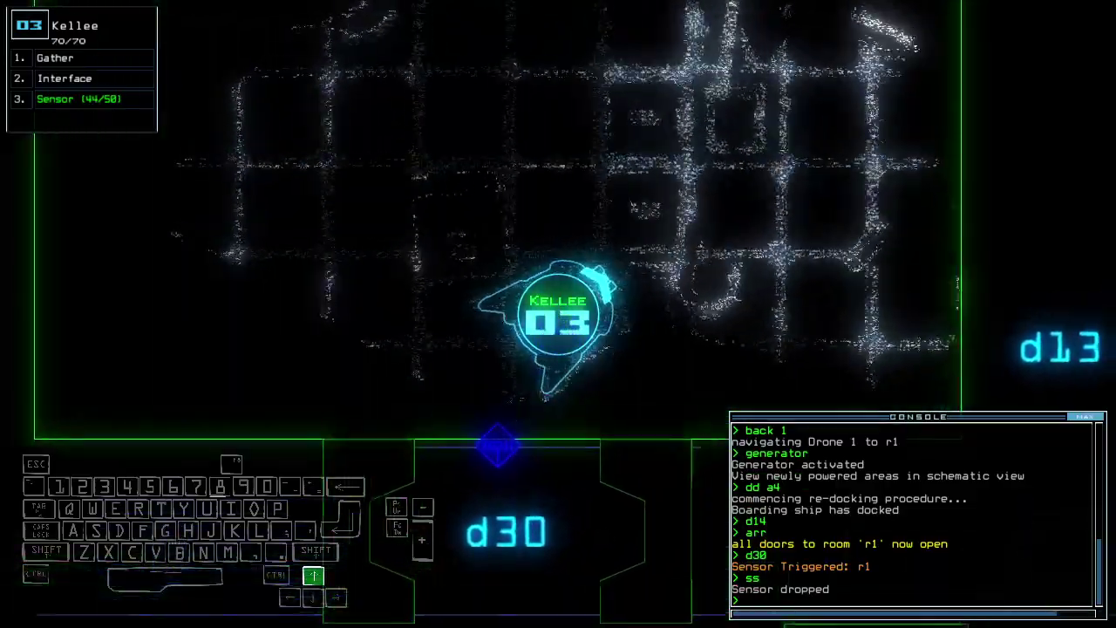
type("ra")
key("Return")
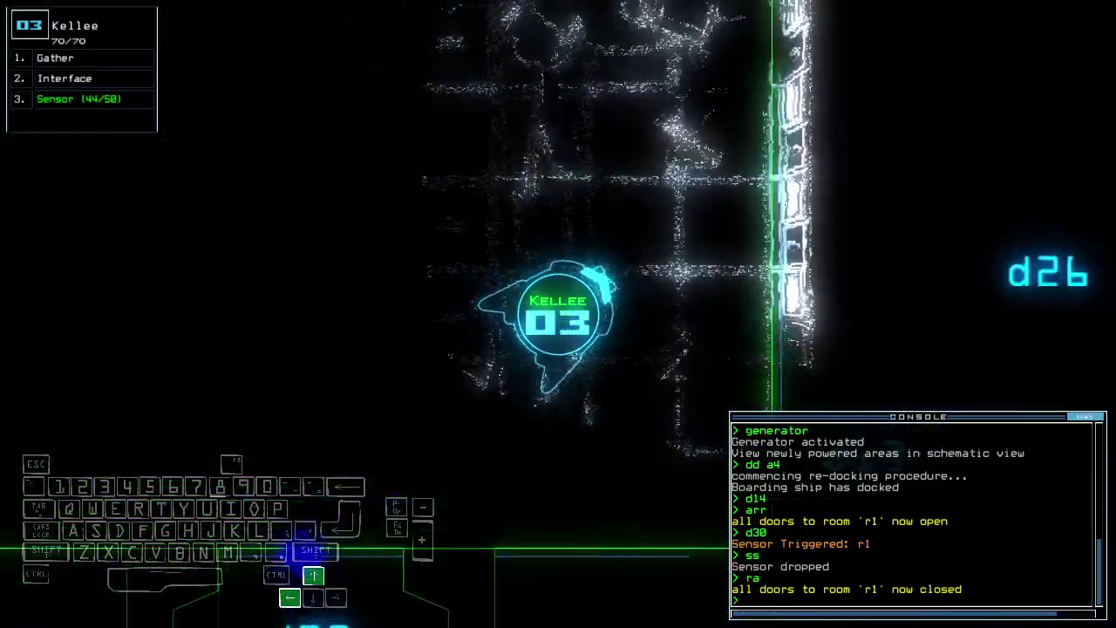
key("Up")
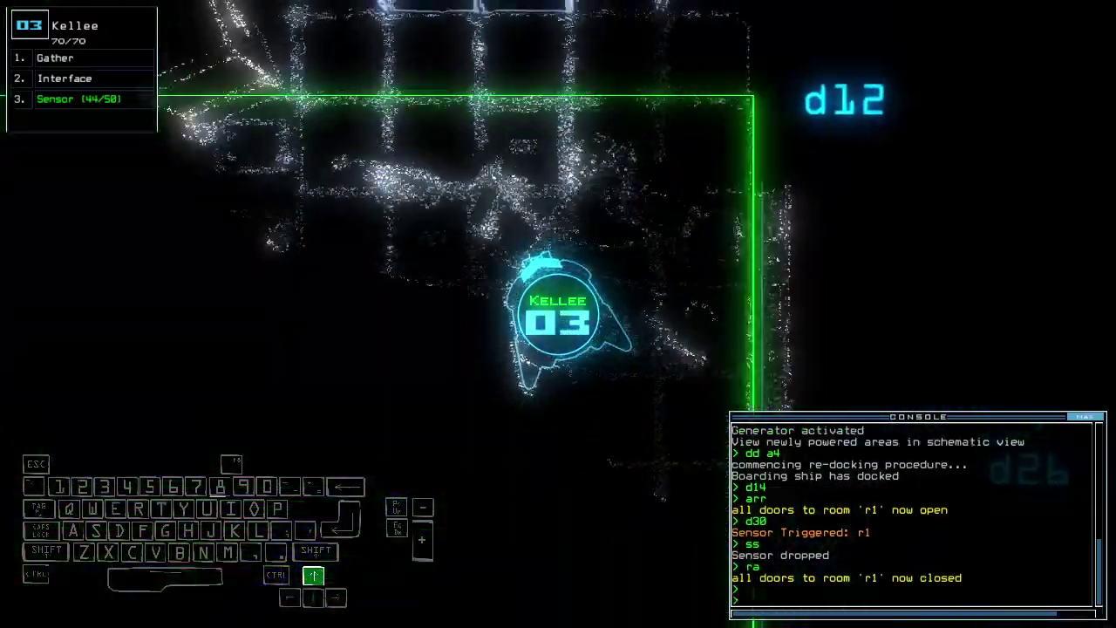
key("space")
type("dd a3")
- Re-dock at airlock a3 and toggle the ship defenses off
key("Return")
key("space")
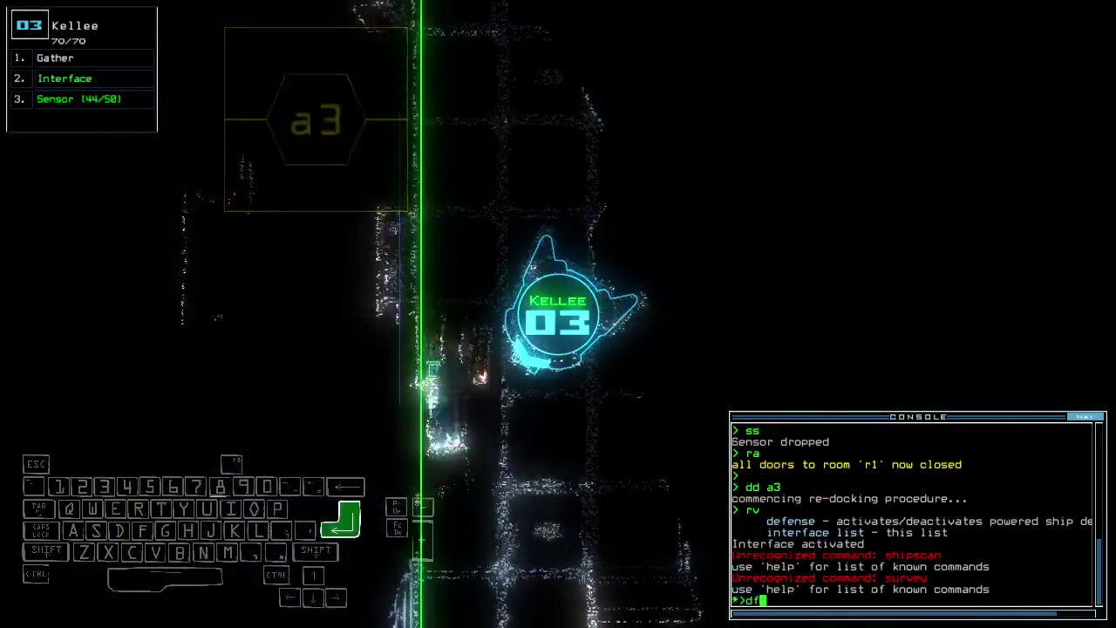
key("Return")
type("df")
key("Return")
key("space")
key("space")
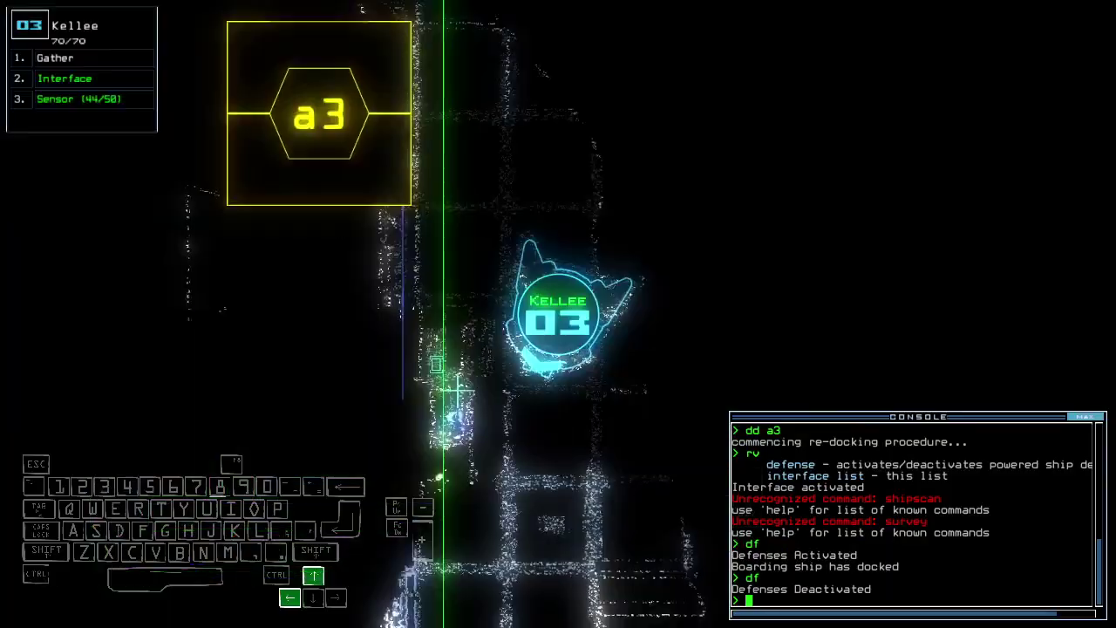
key("Up")
type("interface")
key("Return")
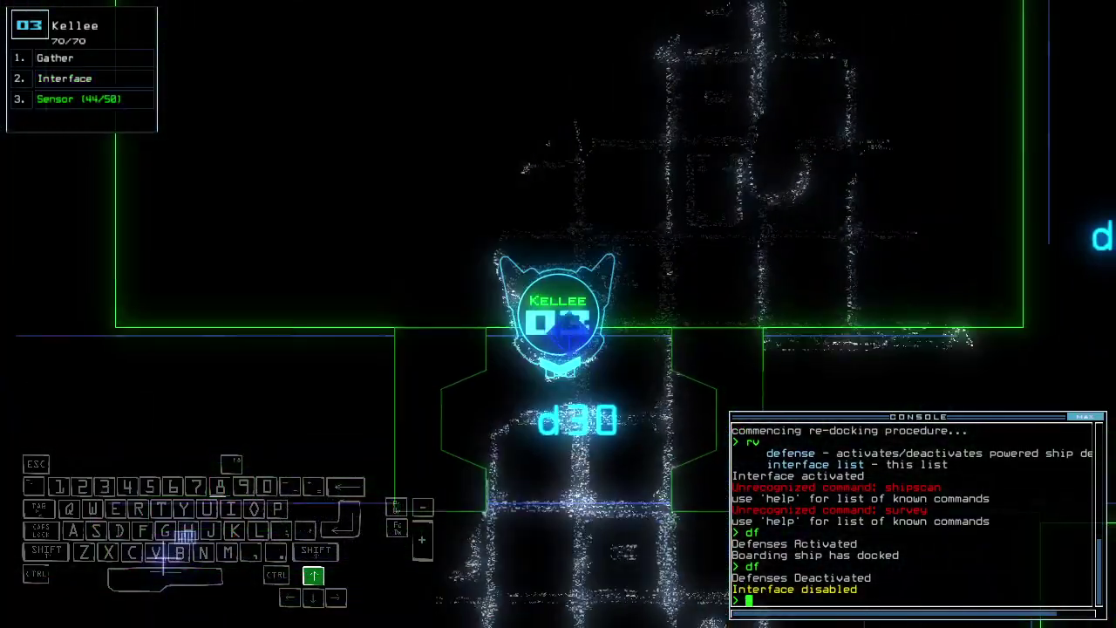
- Deactivate the interface and generator, then view the full ship schematic
key("space")
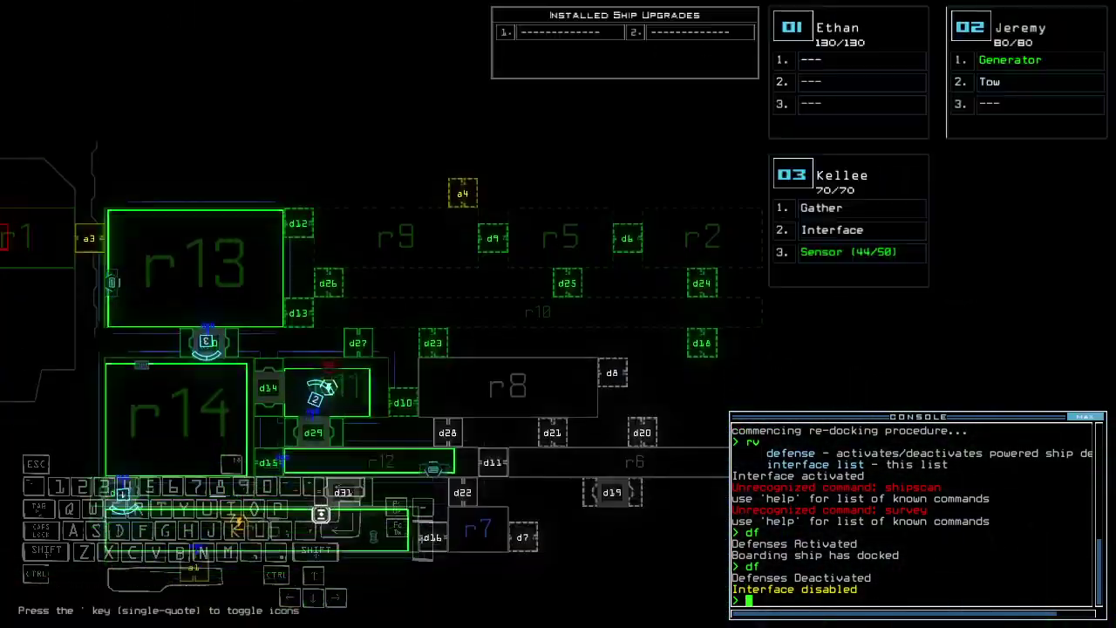
key("2")
key("1")
key("Down")
key("space")
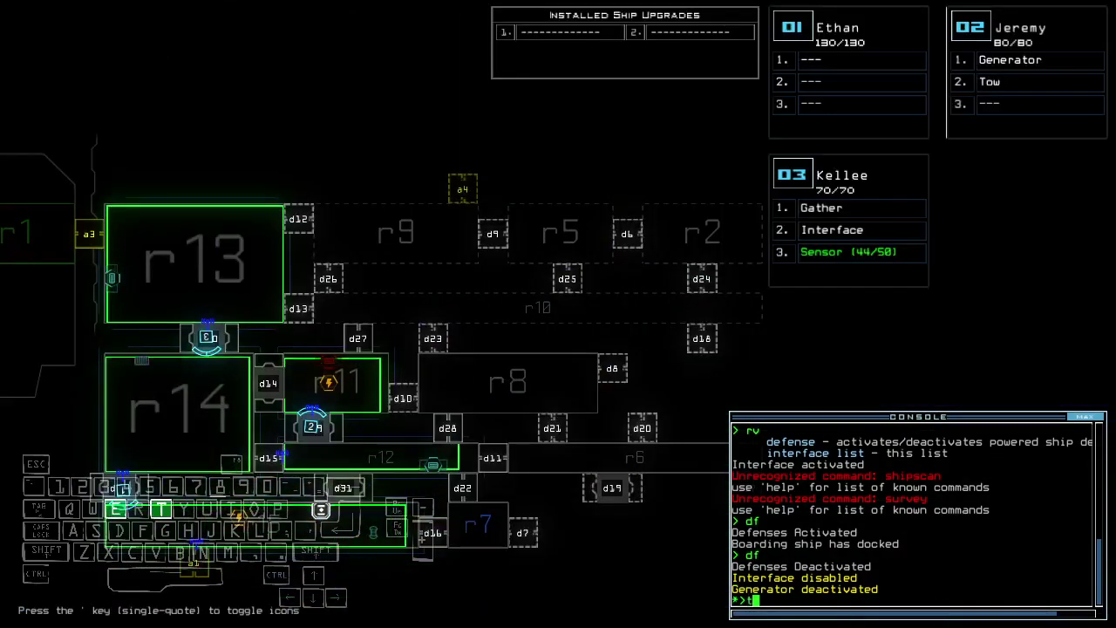
- Show the elapsed mission time (1:53) and pan the schematic map
key("Return")
key("Left")
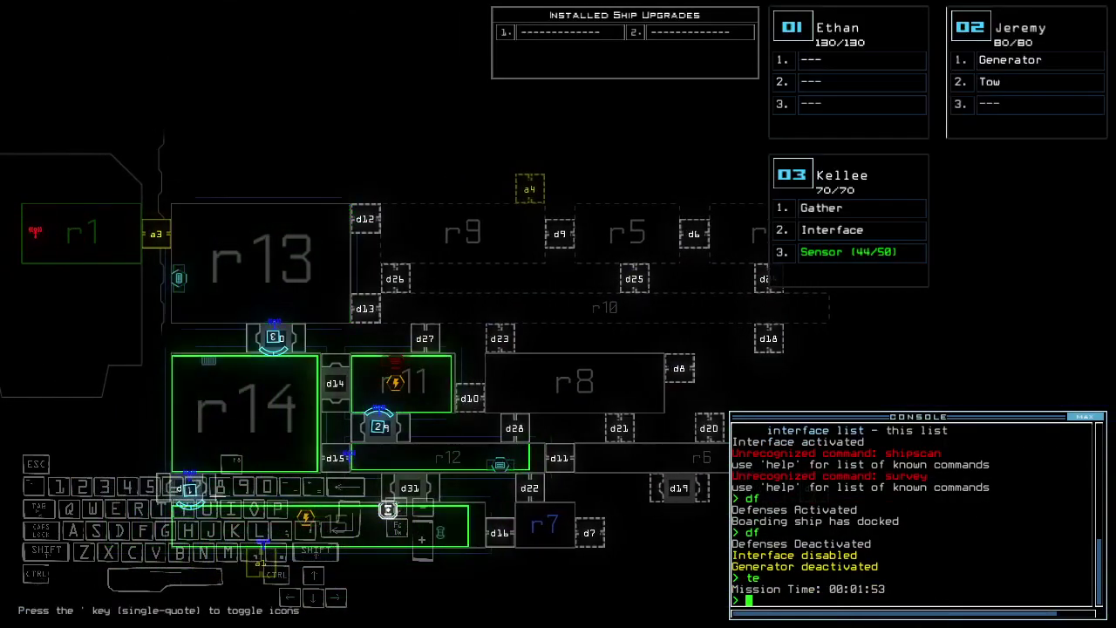
key("Right")
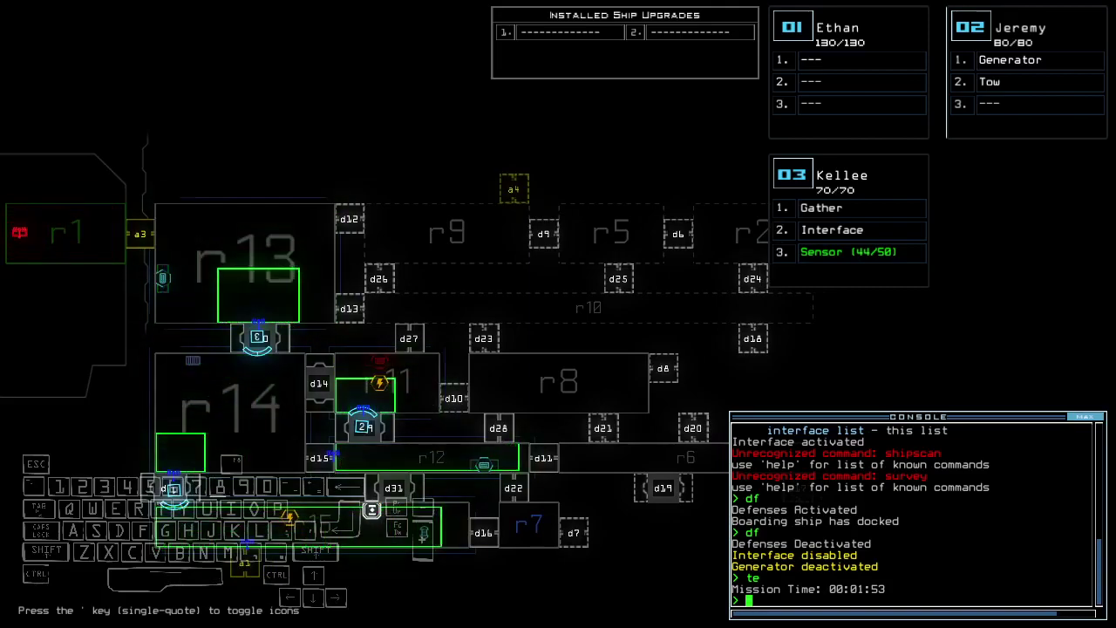
- Reactivate the generator and cycle the doors around room r1
key("space")
type("generator")
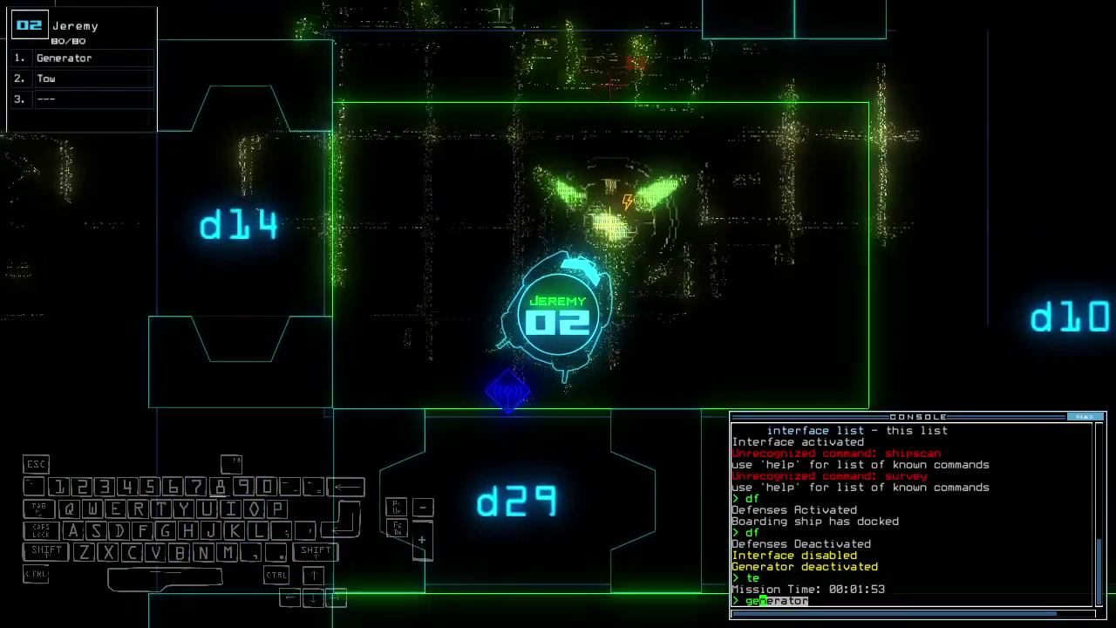
key("Return")
key("space")
key("space")
type("cccc")
key("Return")
type("arr")
key("Return")
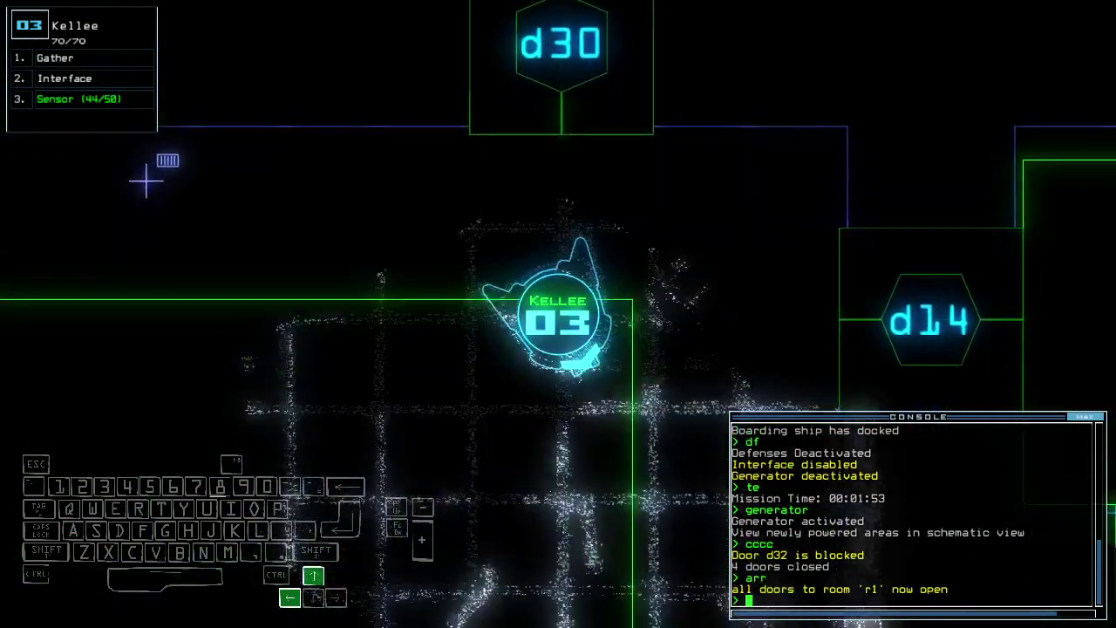
- Move drone 3 toward d14, use doors d13 and d14, and close the remaining open doors
key("Up")
key("Up")
type("d13")
key("Return")
type("cccc")
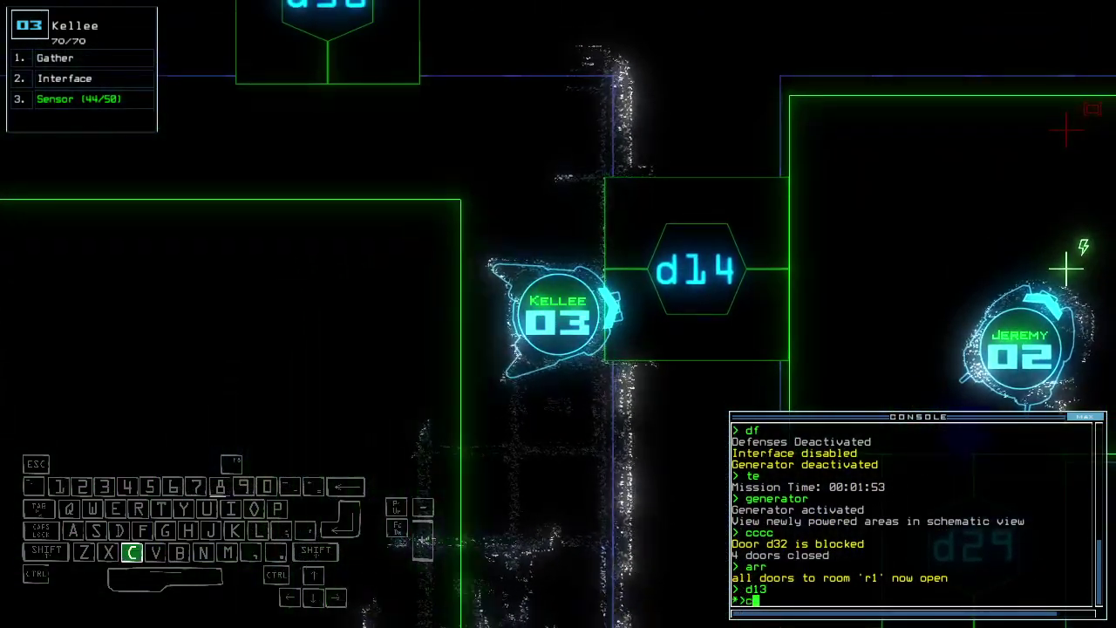
key("Return")
key("space")
type("d14")
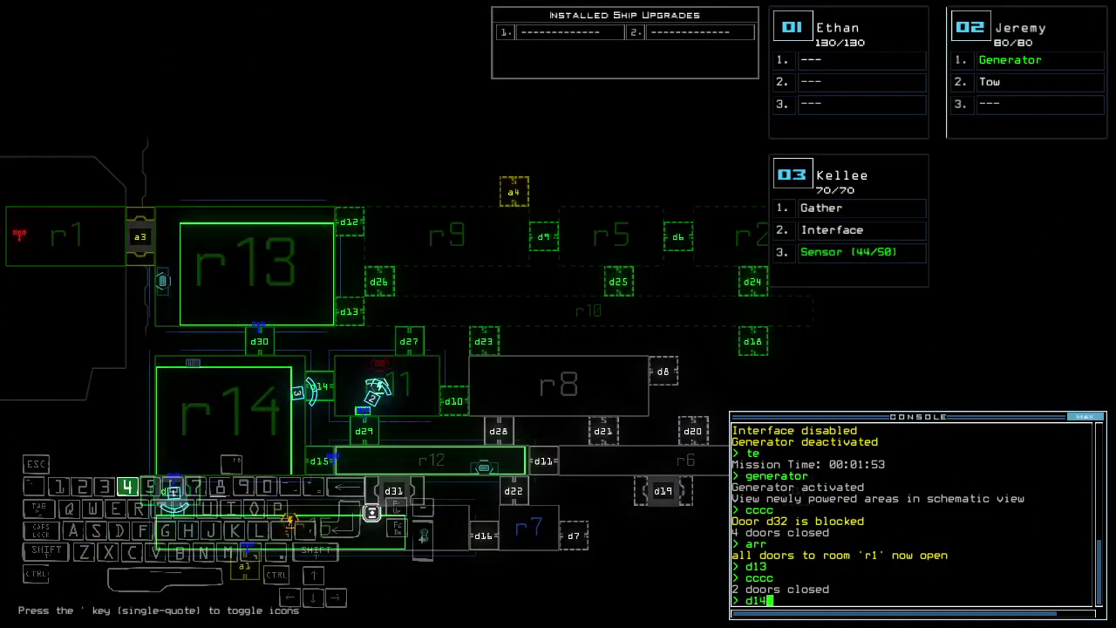
key("Return")
key("space")
type("d14")
key("Return")
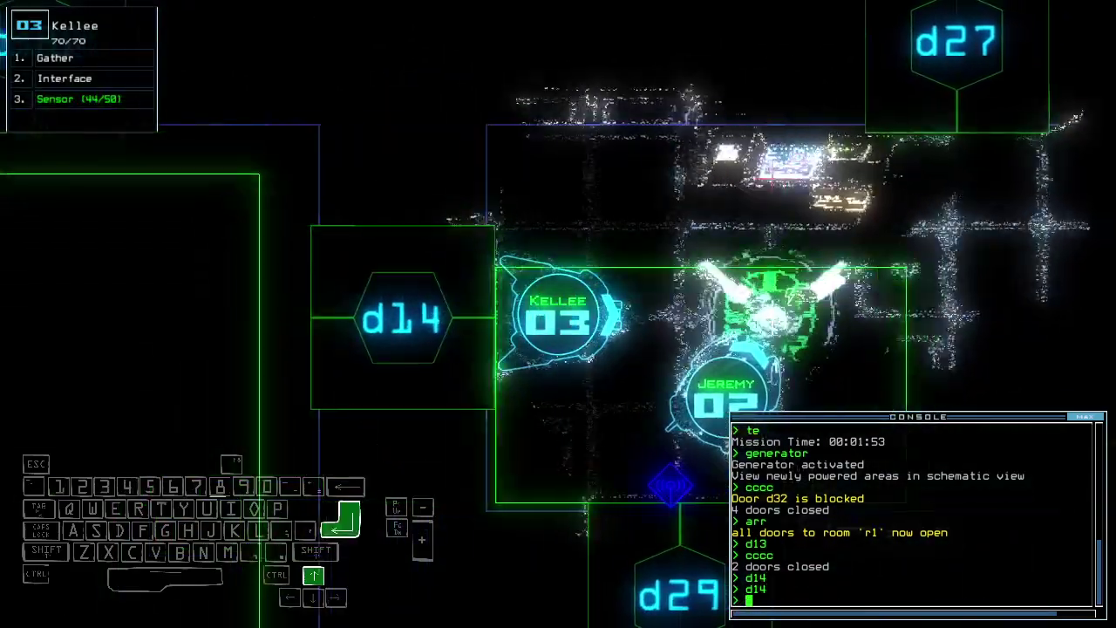
- Move drone 1 left, close door d32, and return control to drone 3
key("space")
key("1")
key("Left")
key("space")
key("3")
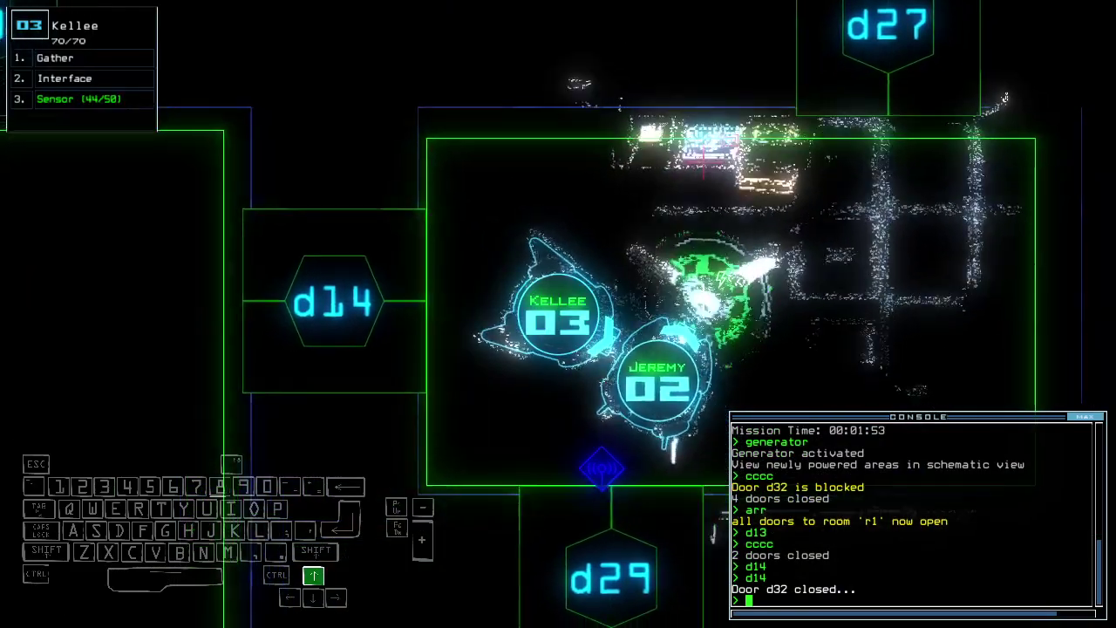
key("space")
type("dd a1")
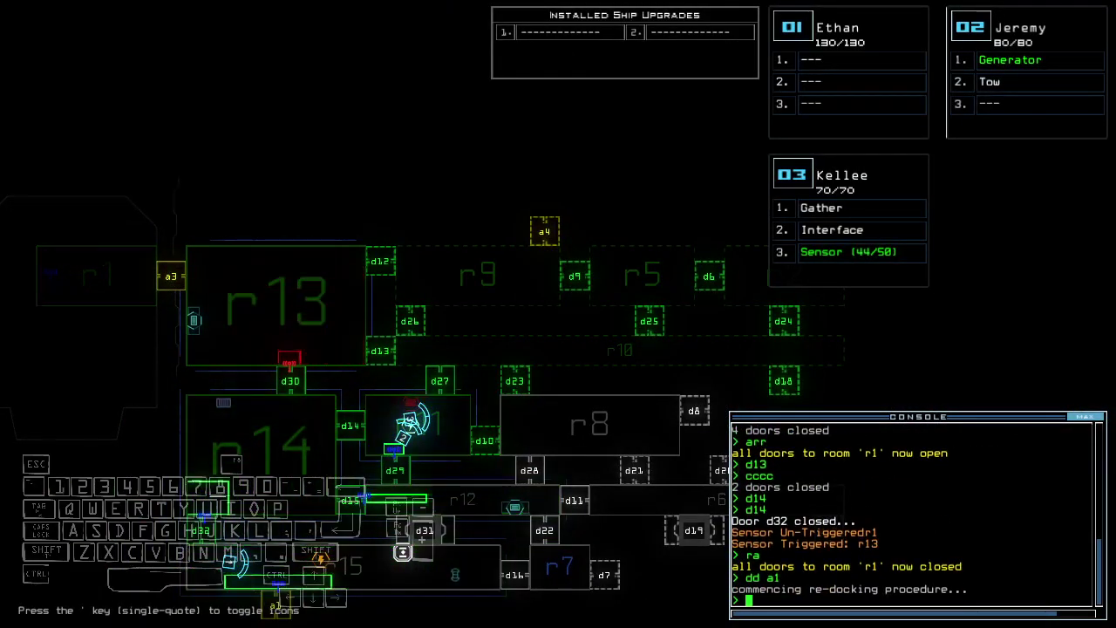
type("d27")
- Send Kellee through door d27, drop a sensor (43 left), and gather the corridor scrap
key("Return")
type("d")
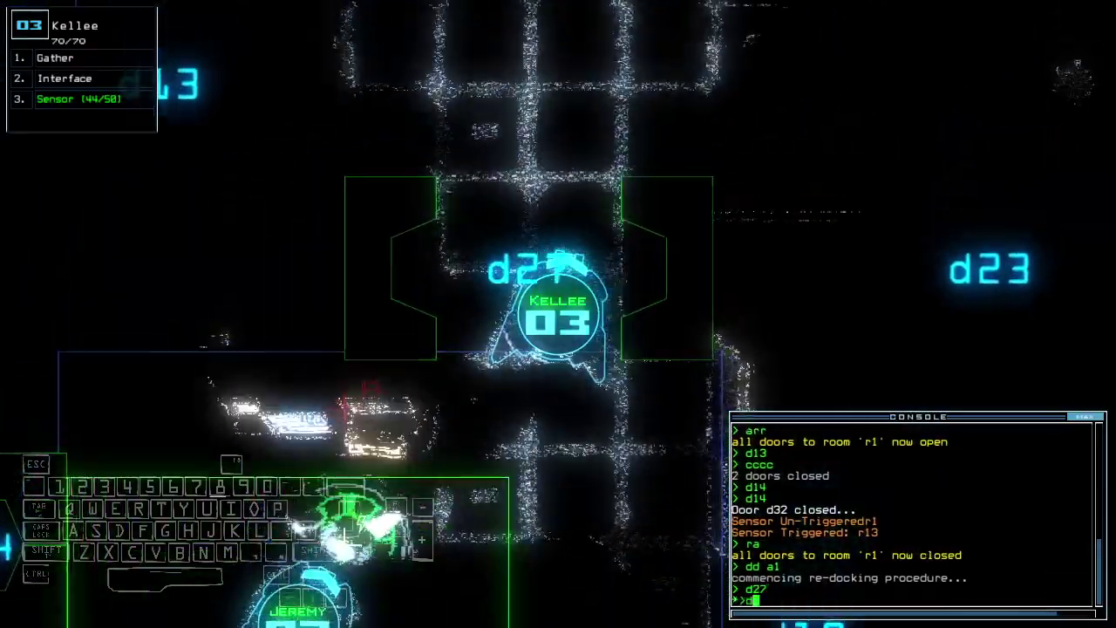
type("27")
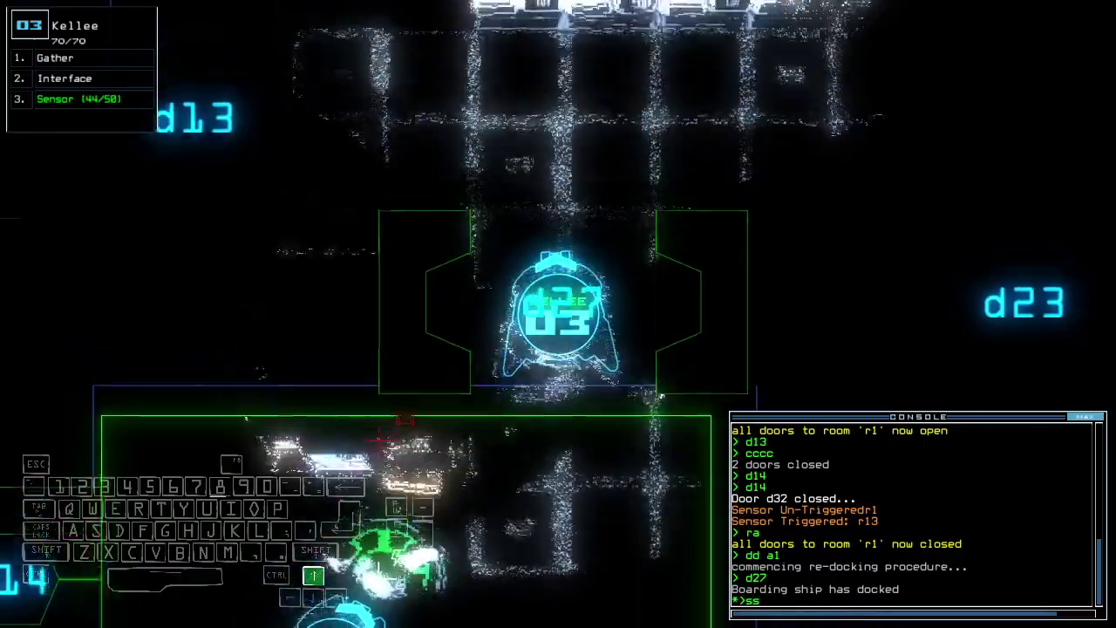
key("Return")
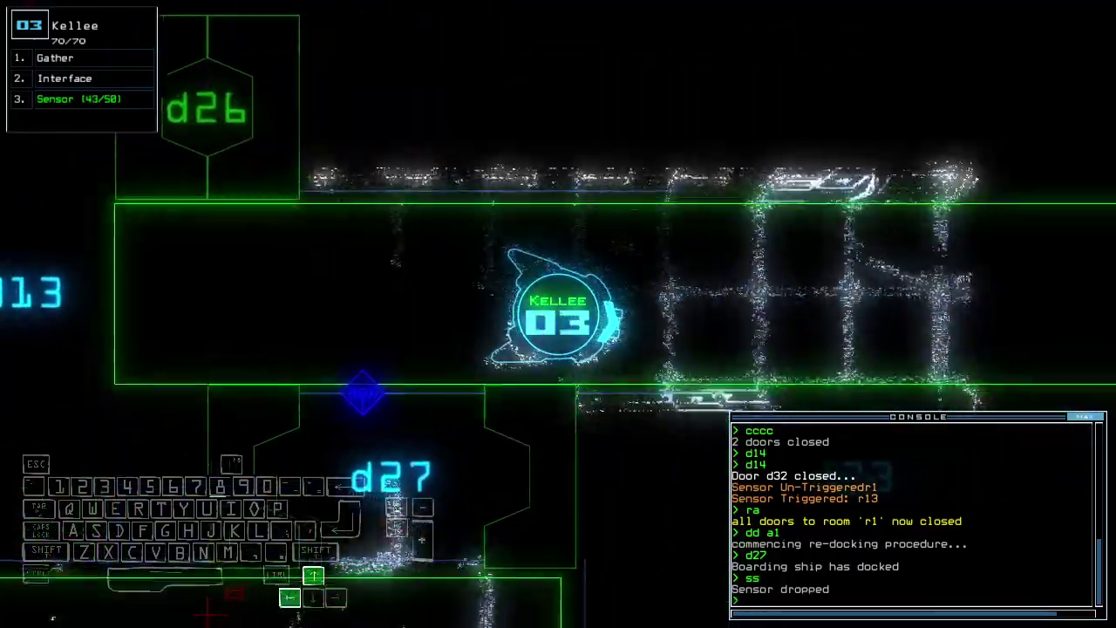
type("g")
key("Return")
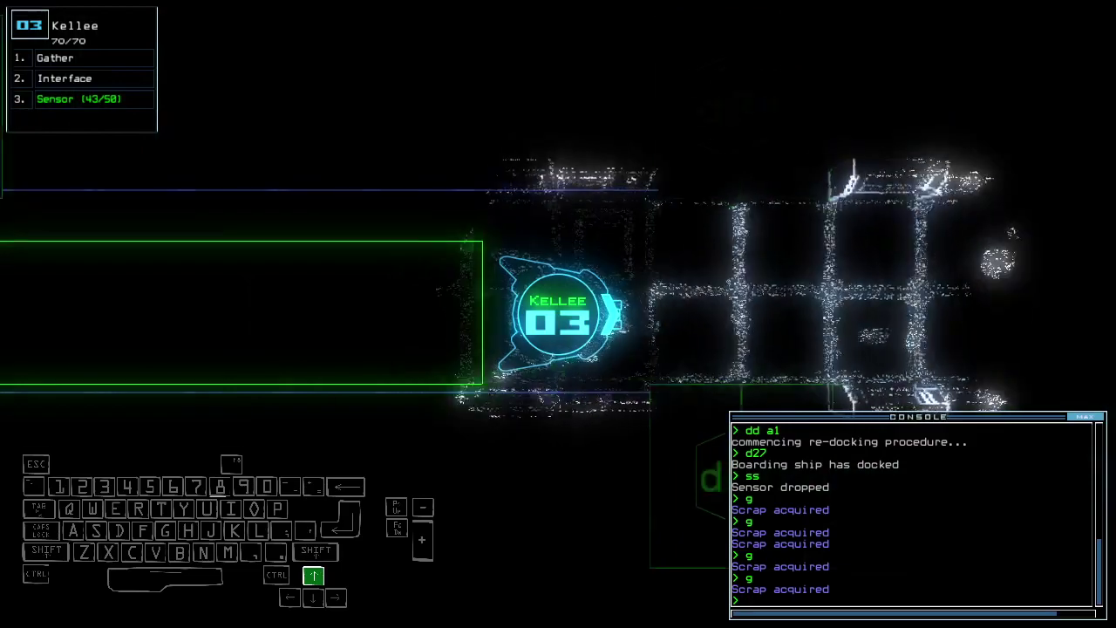
type("p")
- Swap modules with Marvin, tow it through d29 into r1, recall drone 1, and activate Kellee's shield
key("Return")
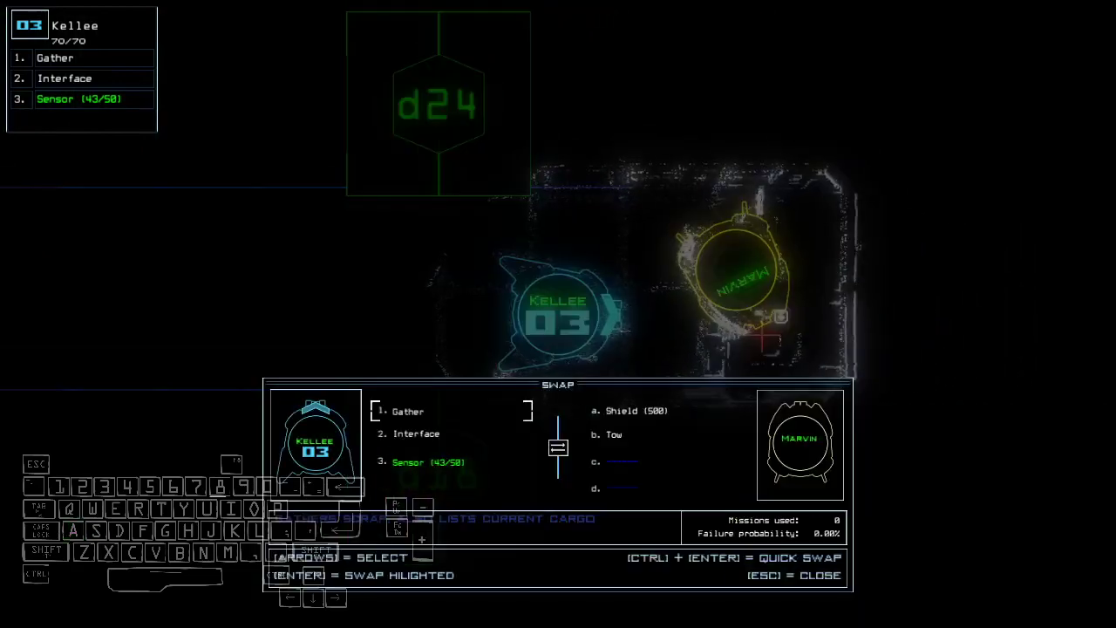
key("Escape")
type("swap")
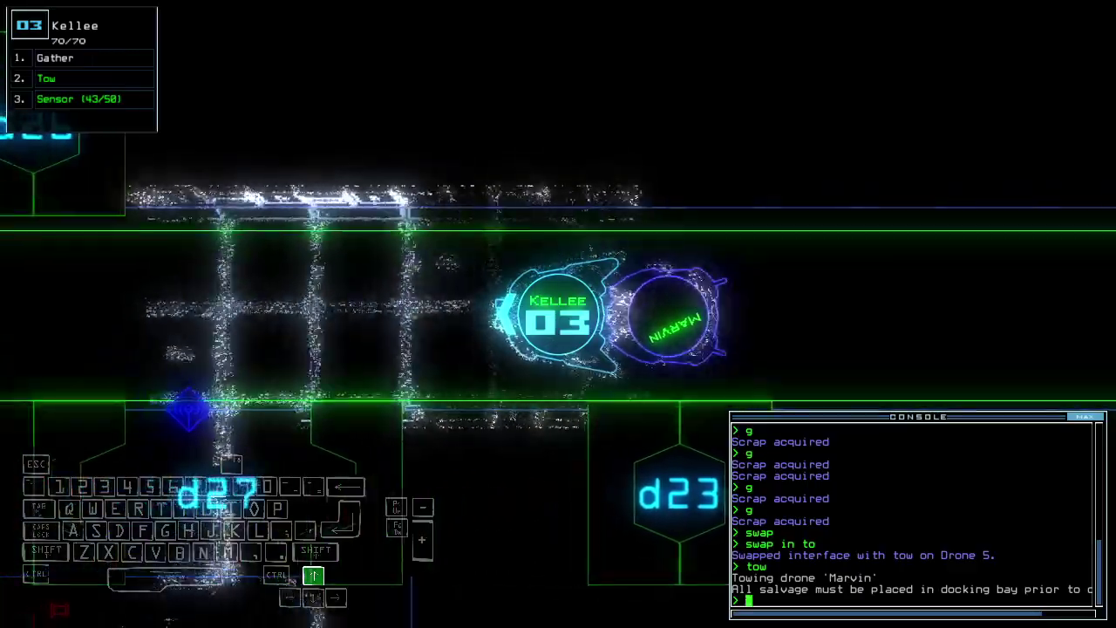
type("d23d27")
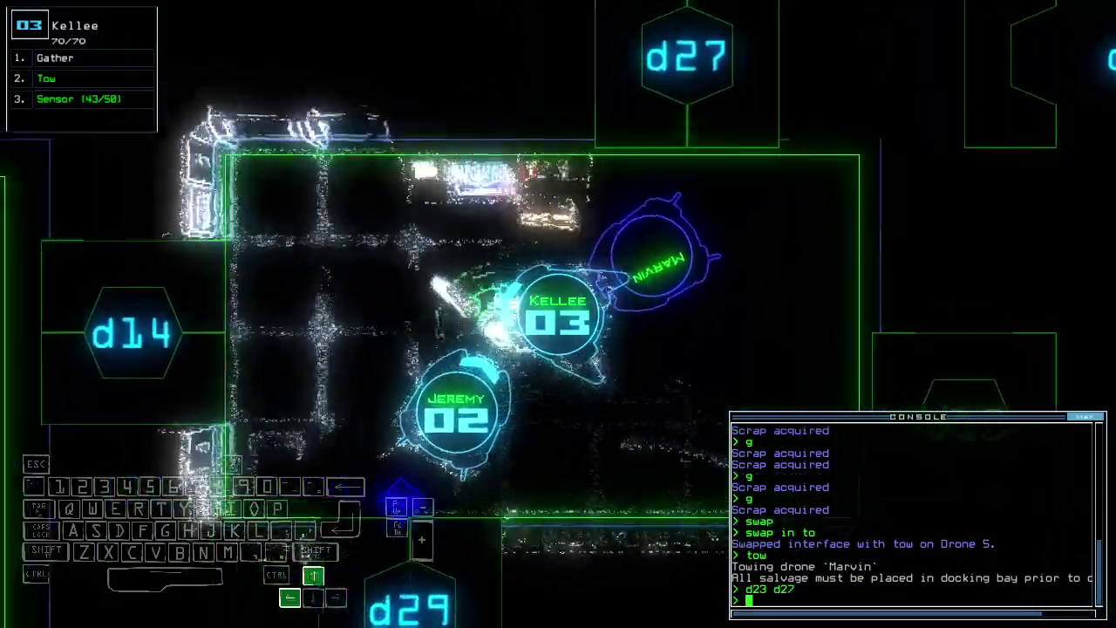
type("d29")
key("Return")
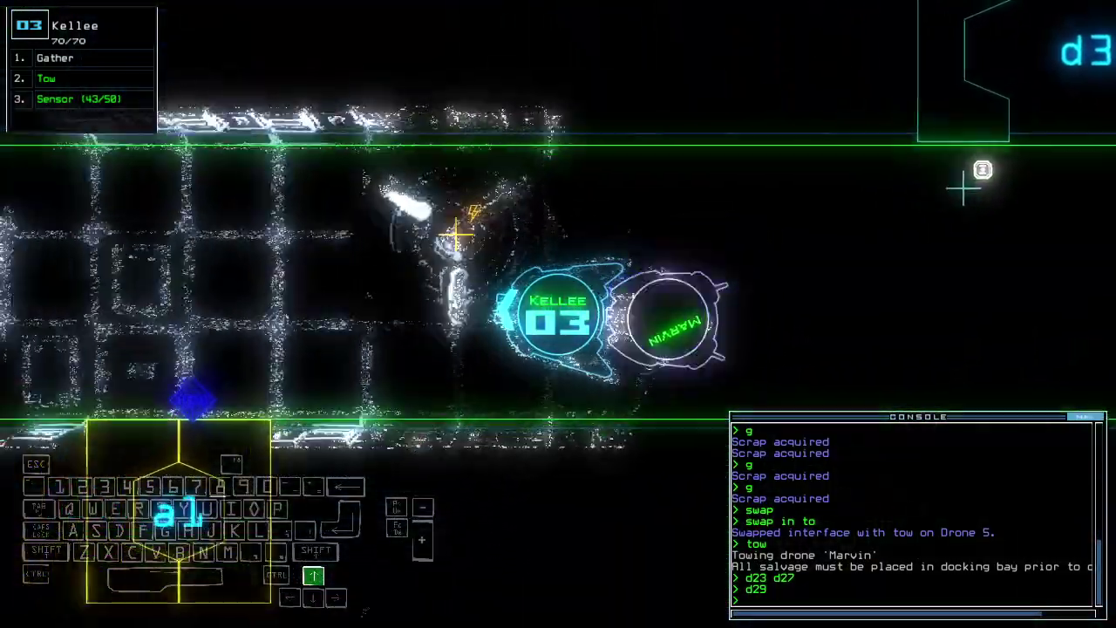
type("arr")
key("Return")
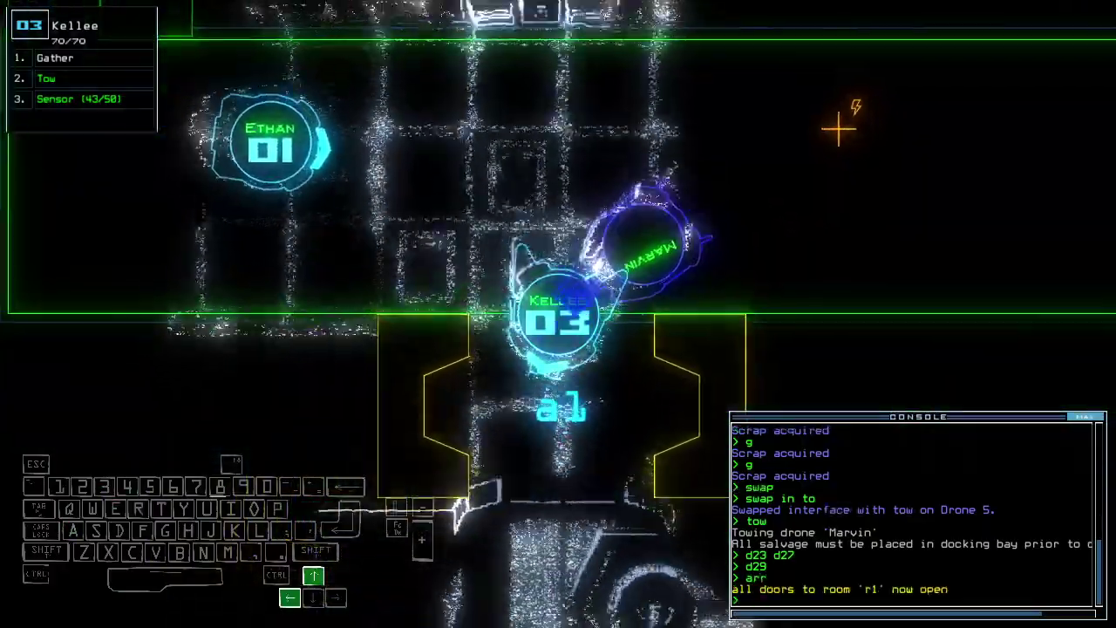
type("back 1")
key("Return")
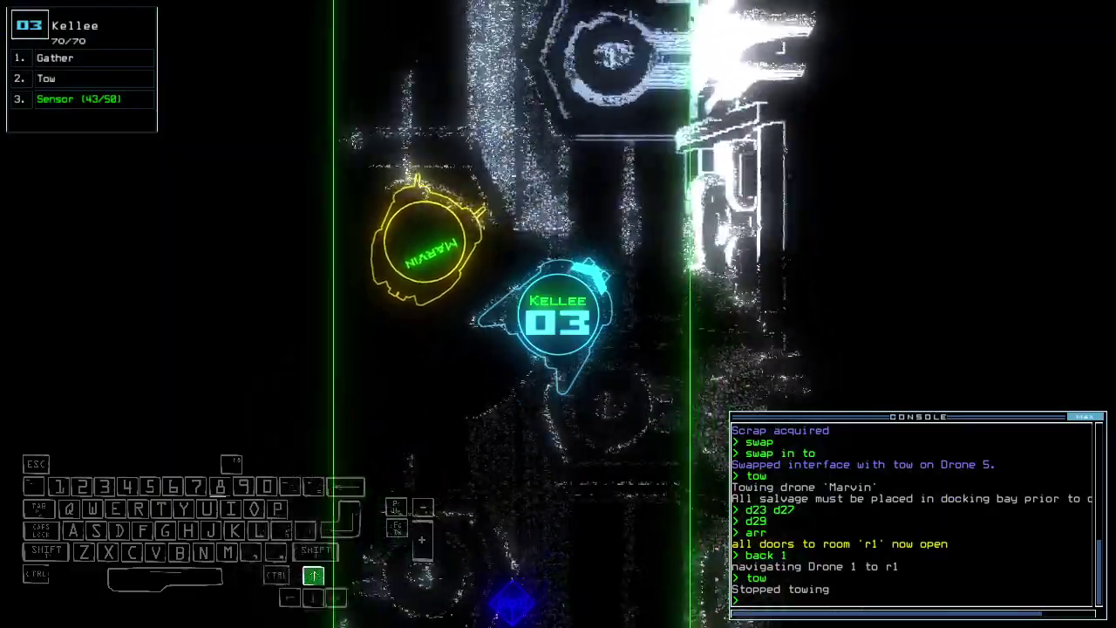
type("swap s")
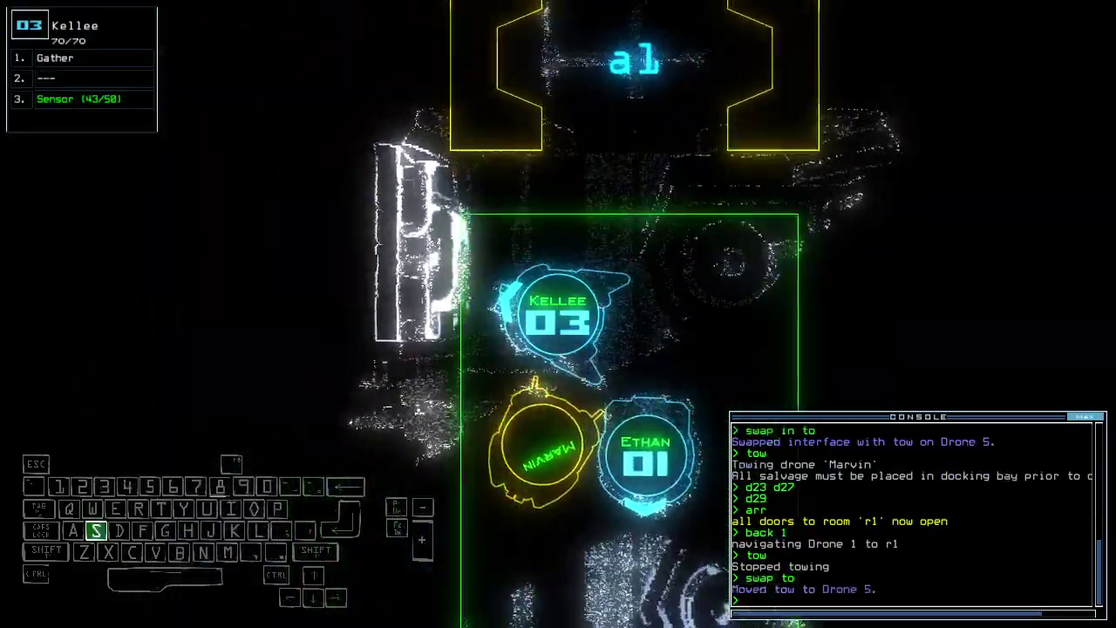
type("h")
key("Return")
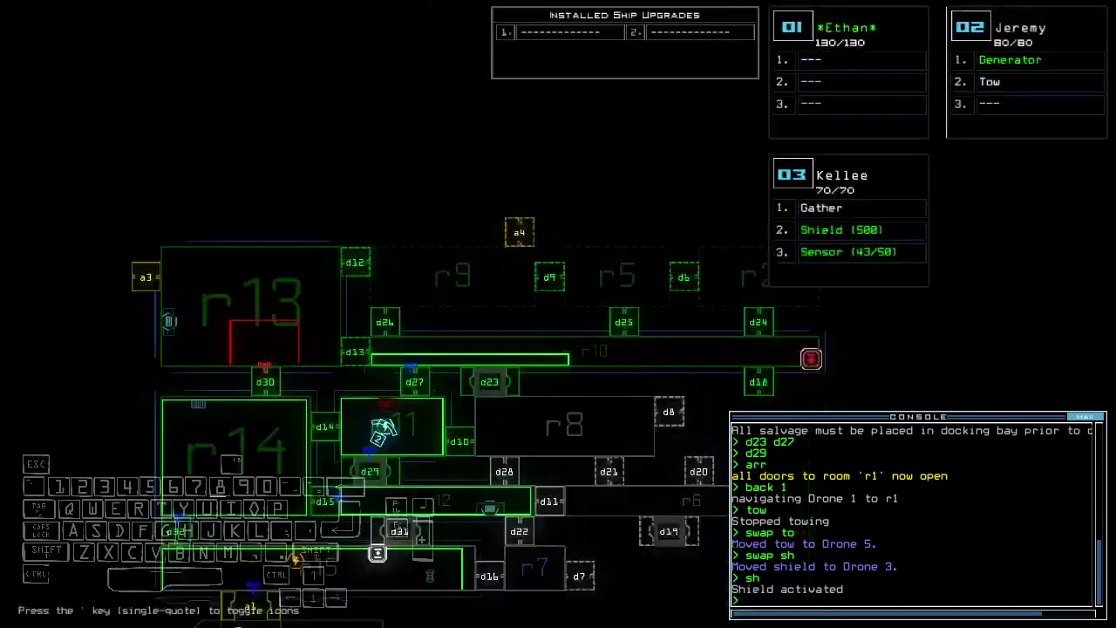
type("dd a4")
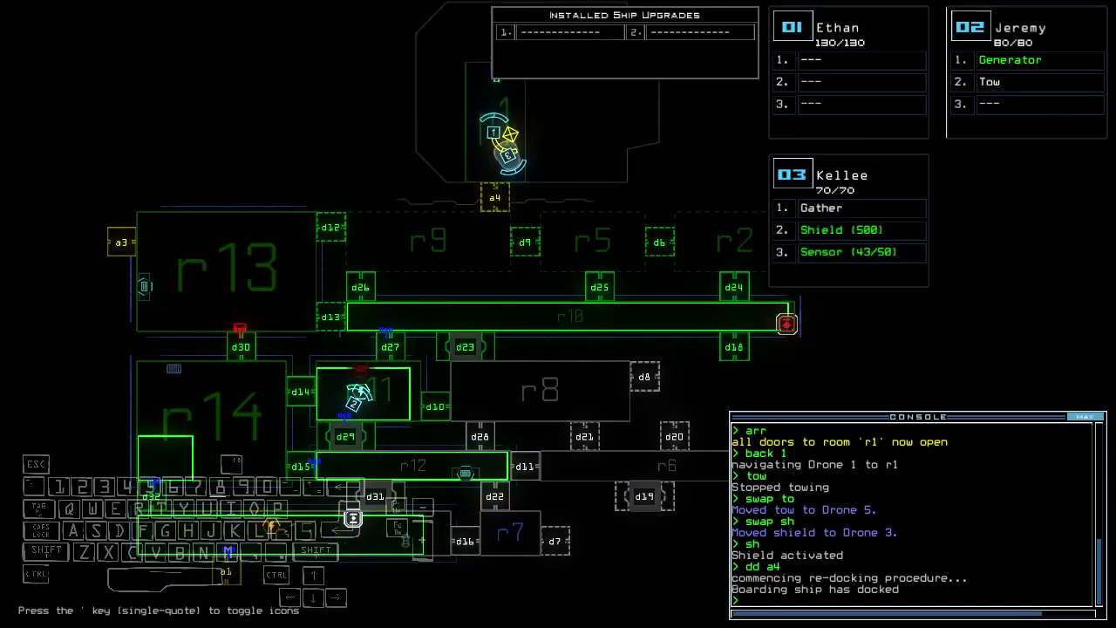
- Steer Kellee away from airlock a4, open room r1's doors, and drop a sensor there
key("3")
key("Down")
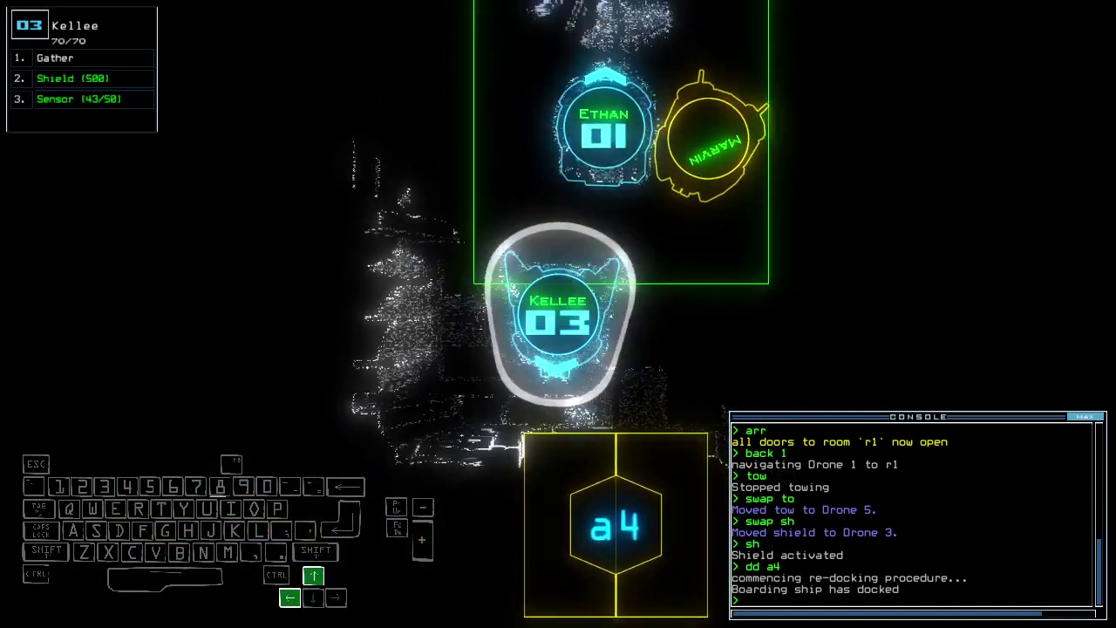
type("arr")
key("Return")
type("ss")
key("Return")
key("Down")
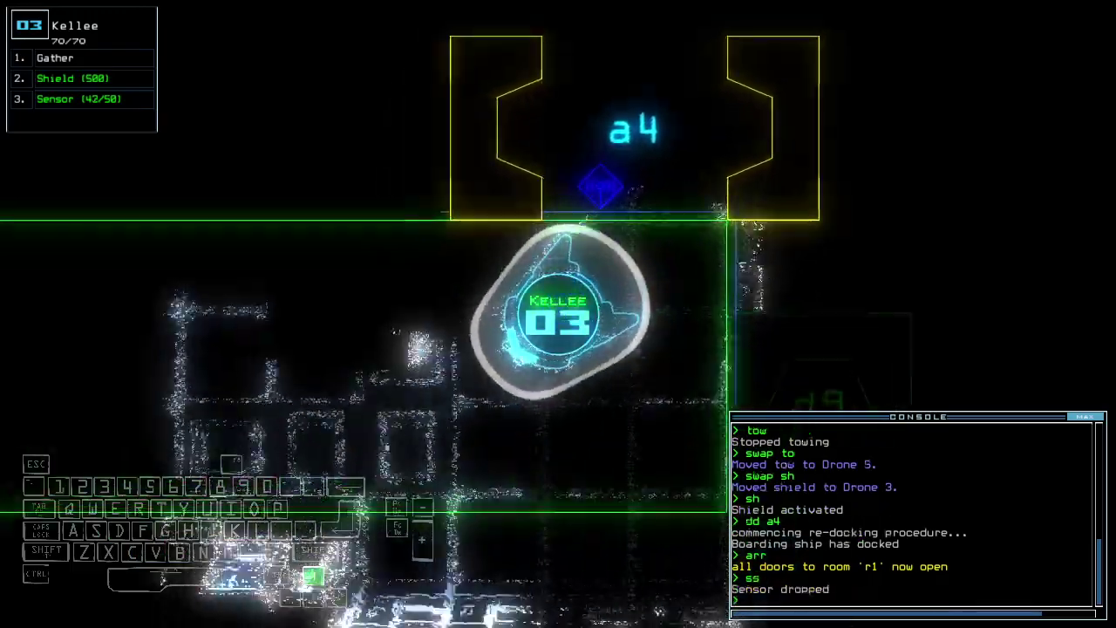
- Drive Kellee across the room and through door d9
key("Up")
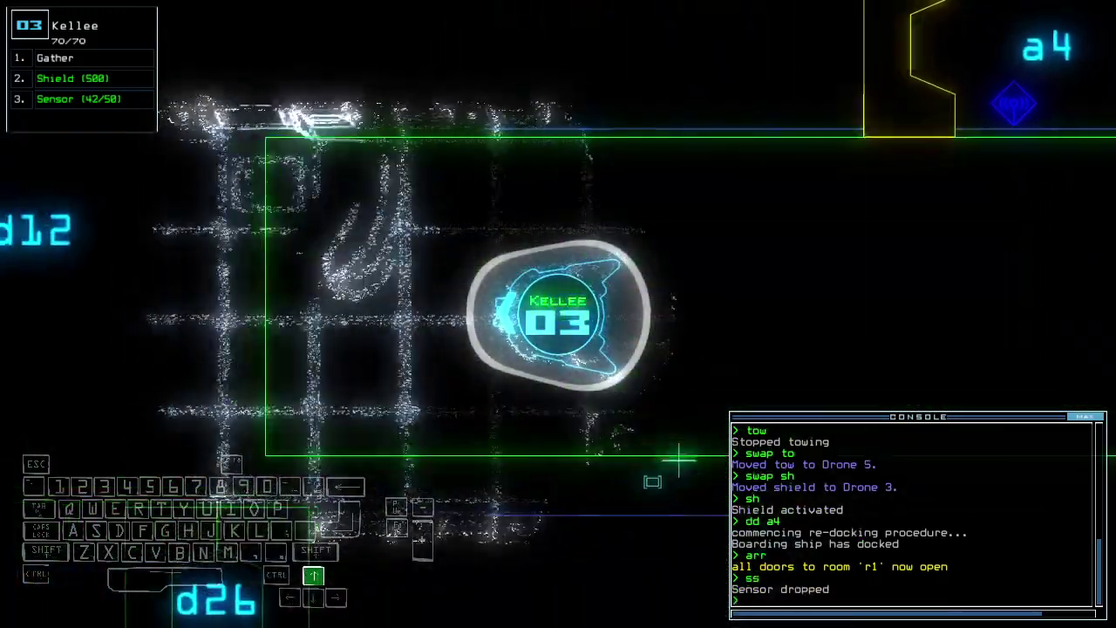
key("Up")
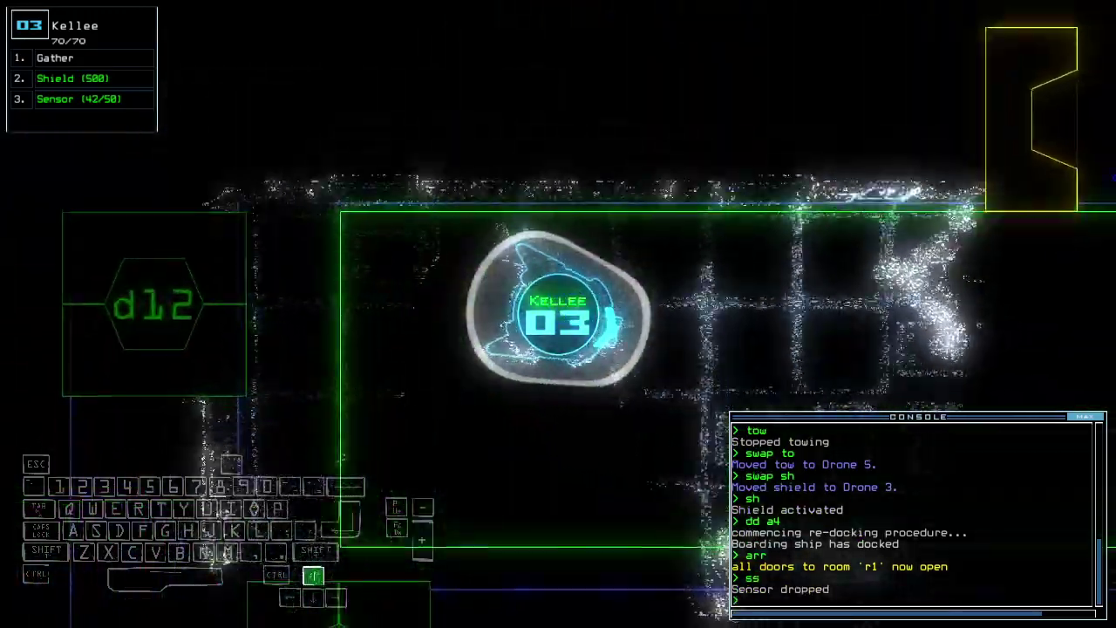
key("Up")
key("grave")
key("grave")
key("Up")
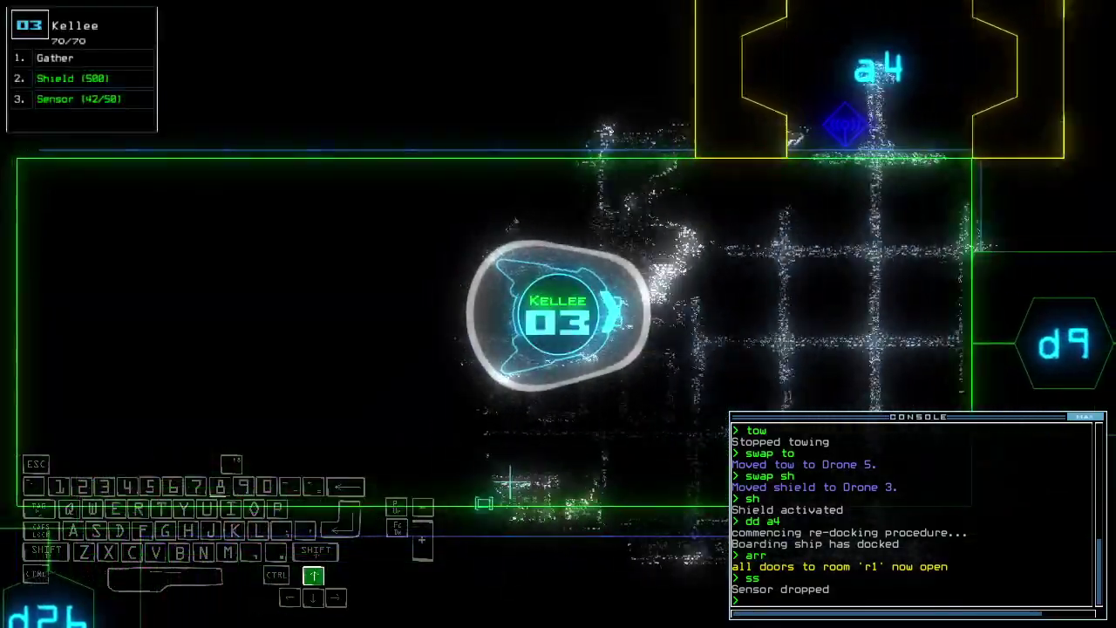
key("Up")
type("d9")
key("Return")
key("Up")
type("d")
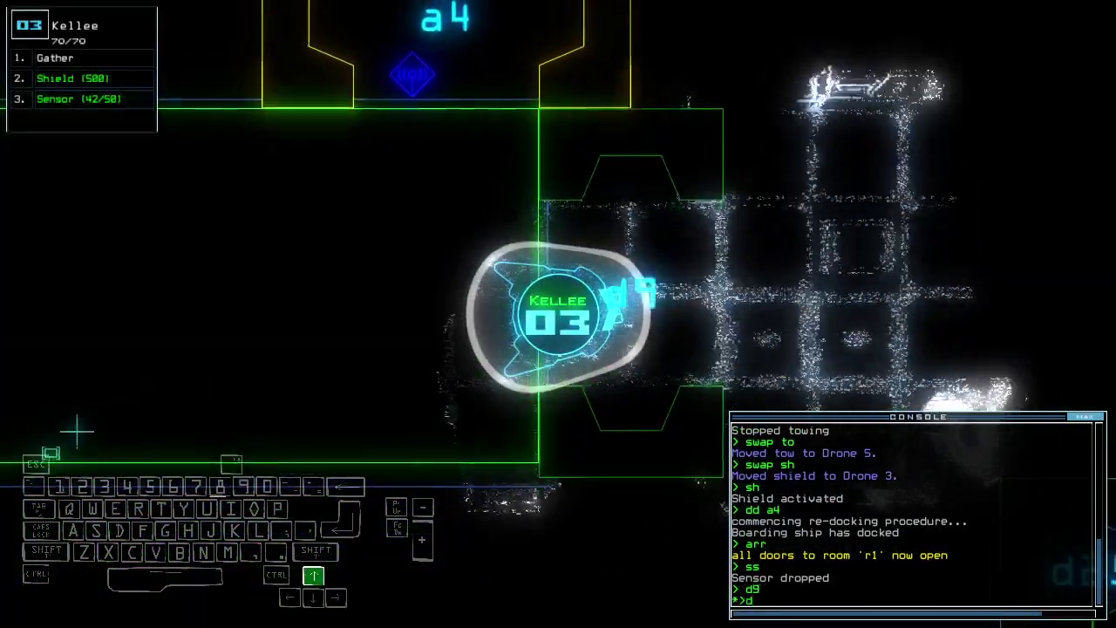
type("9")
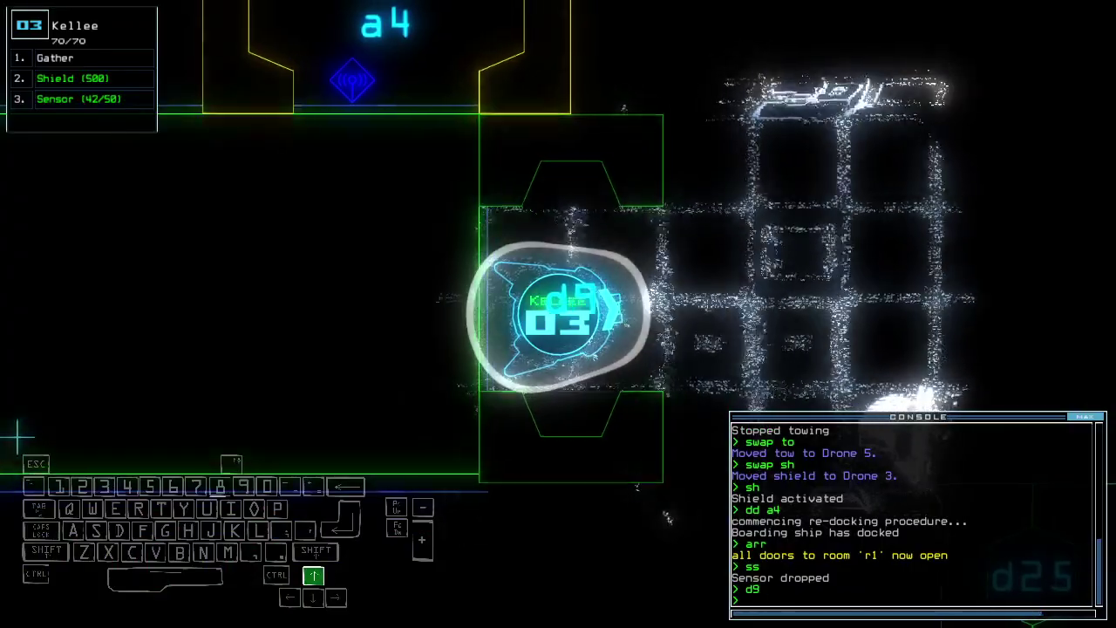
key("Return")
type("ss")
- Drop a sensor and gather scrap in the new room, then open door d6
key("Return")
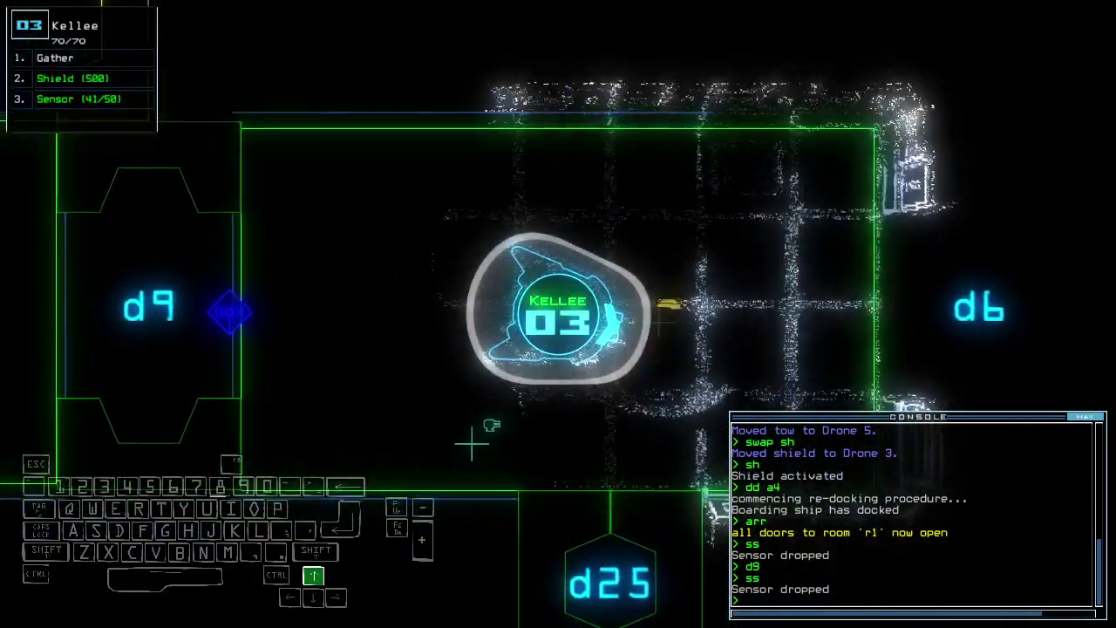
type("g")
key("Return")
key("Tab")
key("Tab")
type("d")
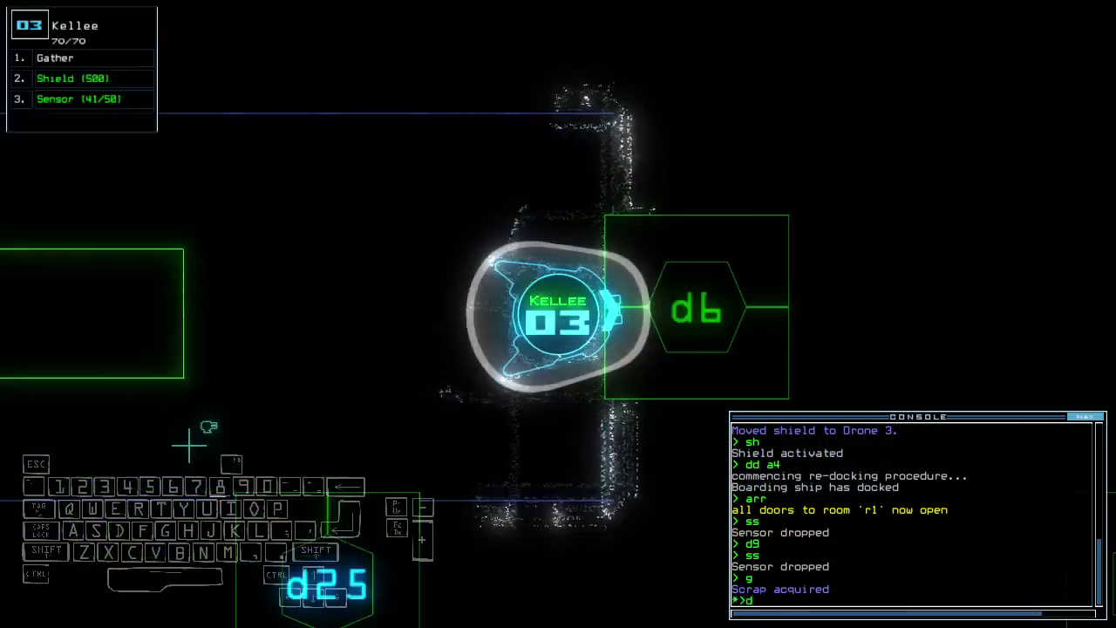
type("6")
key("Return")
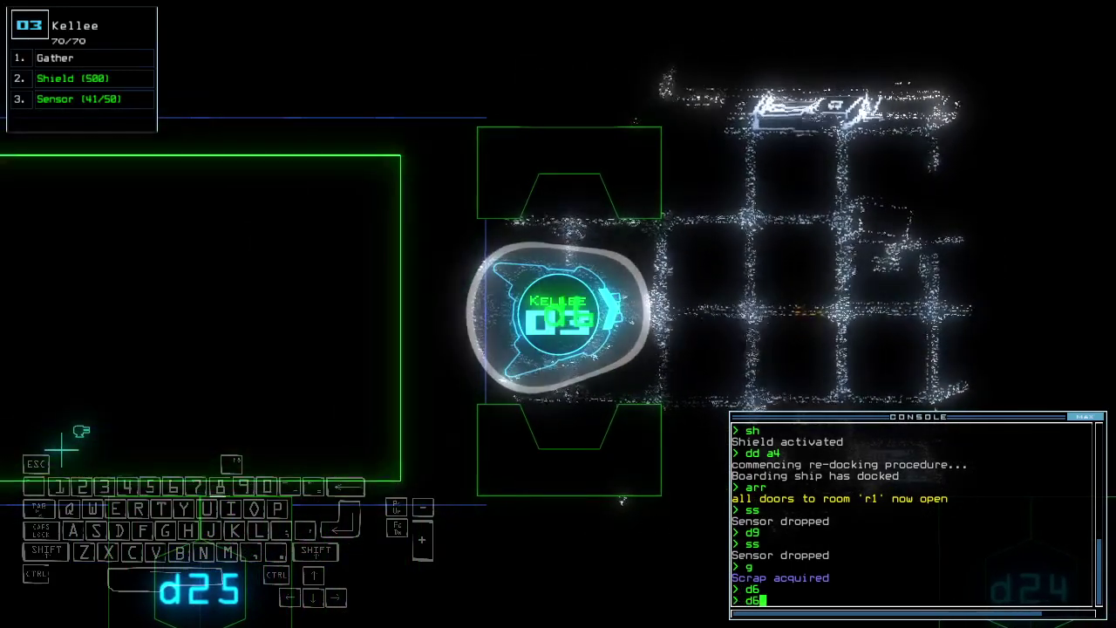
key("BackSpace")
key("BackSpace")
- Drop another sensor near door d6 and gather scrap beside Kellee
key("Tab")
key("Return")
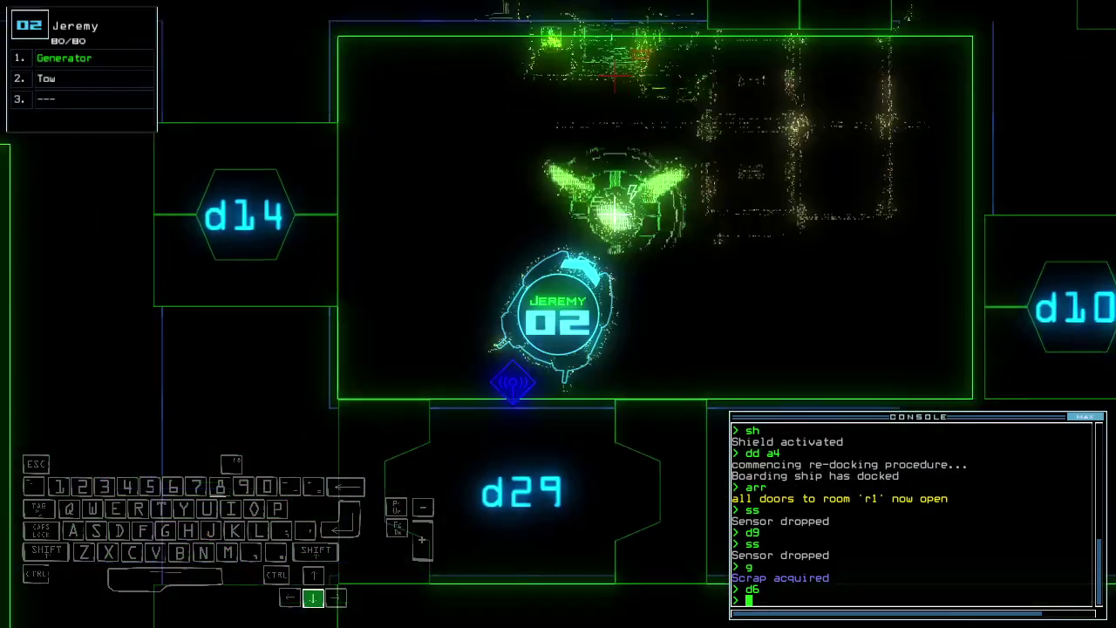
type("te")
key("Return")
key("3")
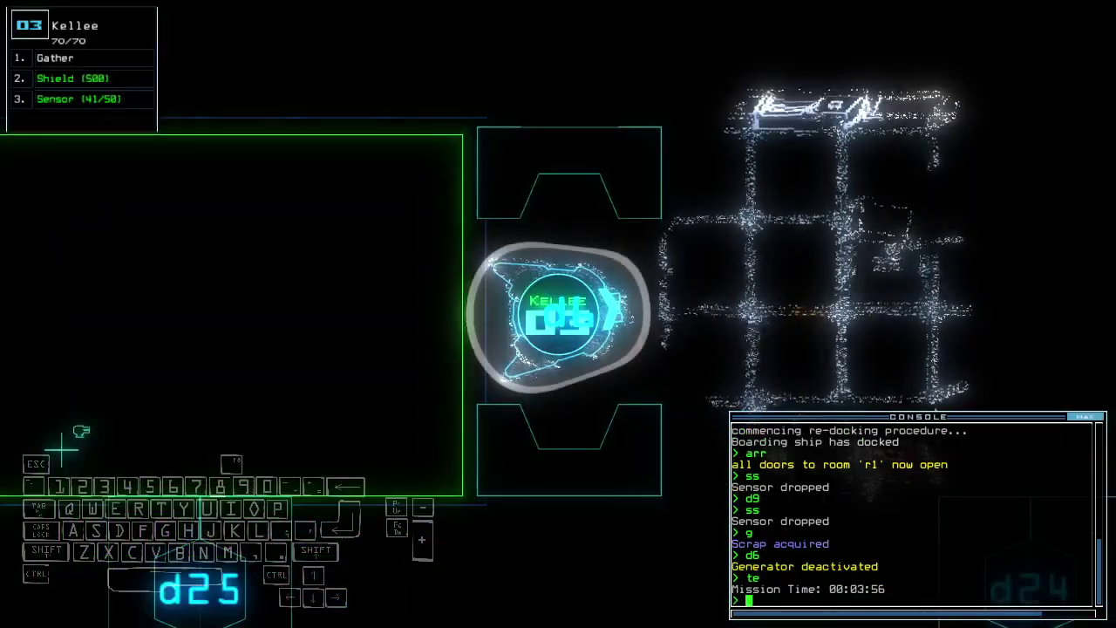
type("ss")
key("Return")
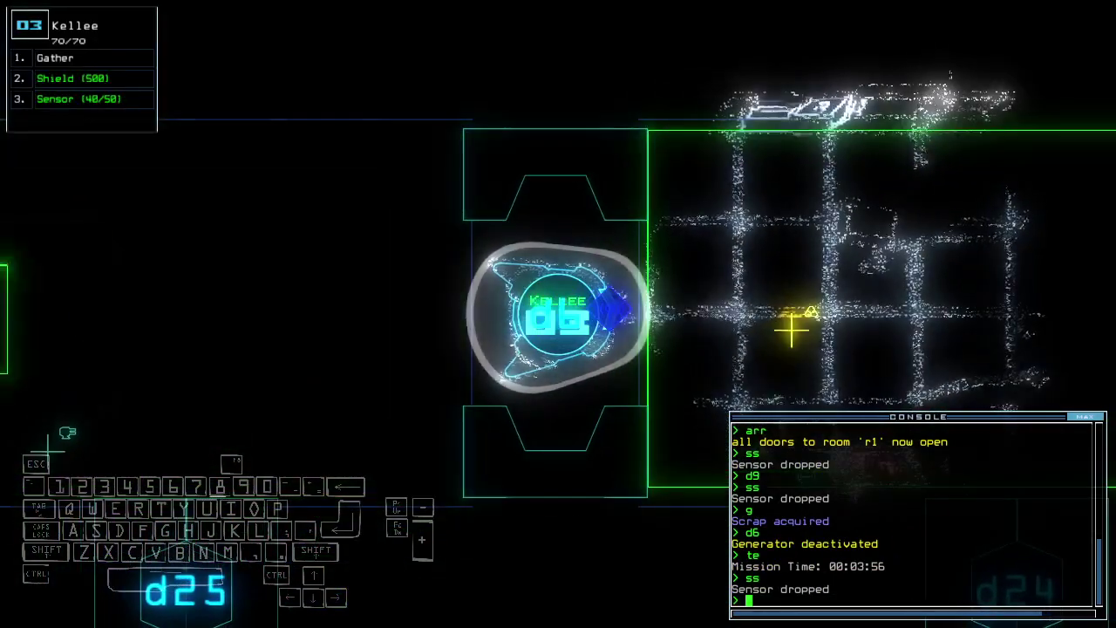
type("te")
key("Return")
type("g")
key("Return")
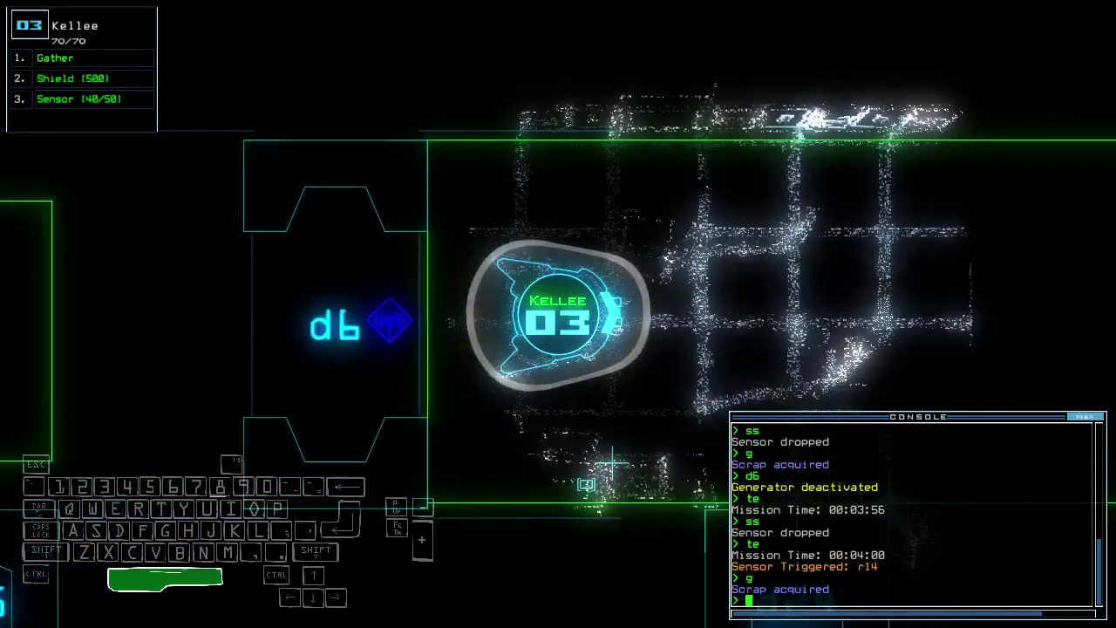
- Turn Jeremy's generator back on, then return to Kellee
key("Tab")
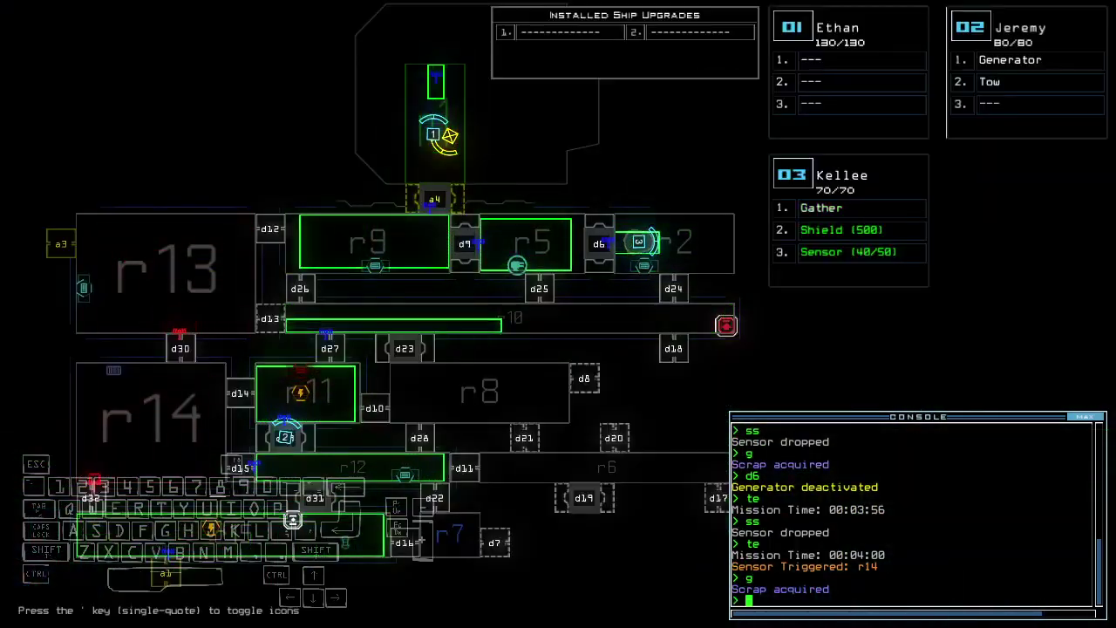
key("3")
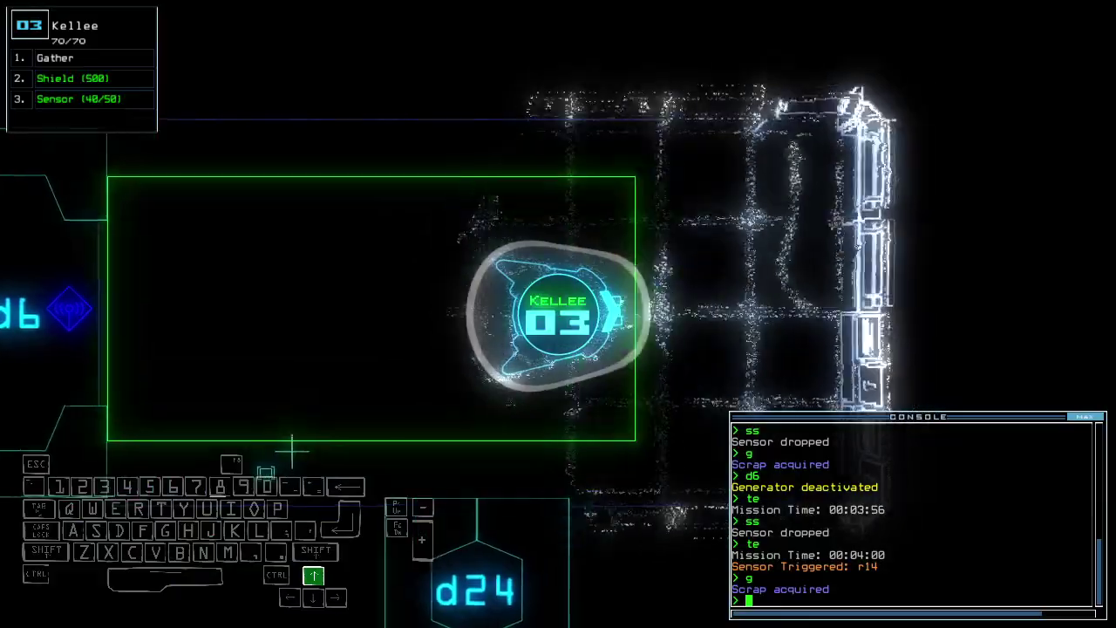
key("2")
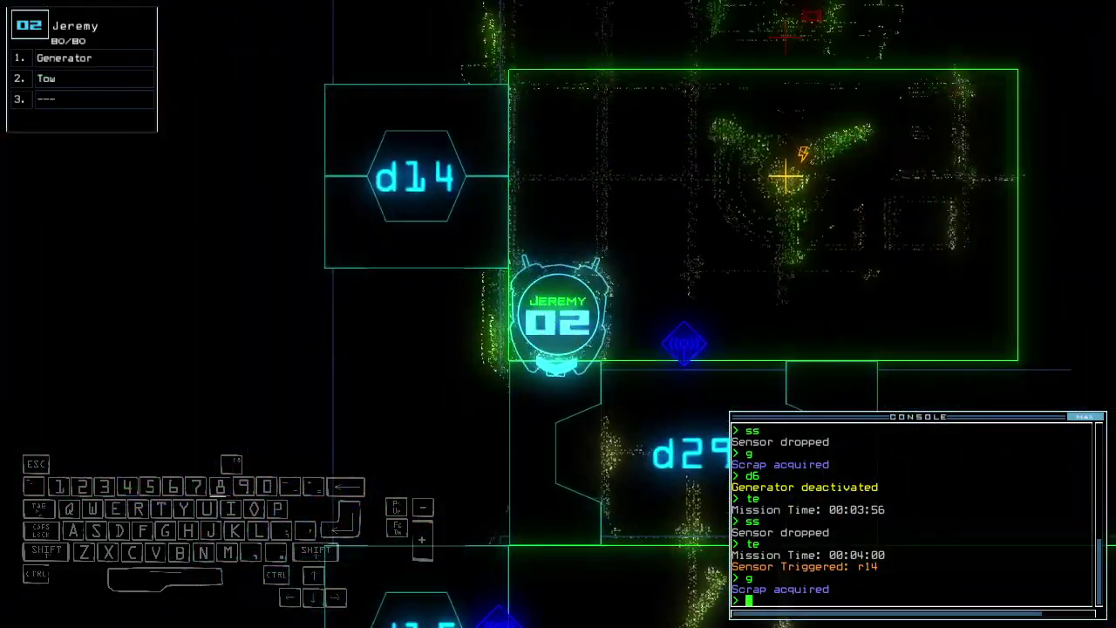
type("generator")
key("Return")
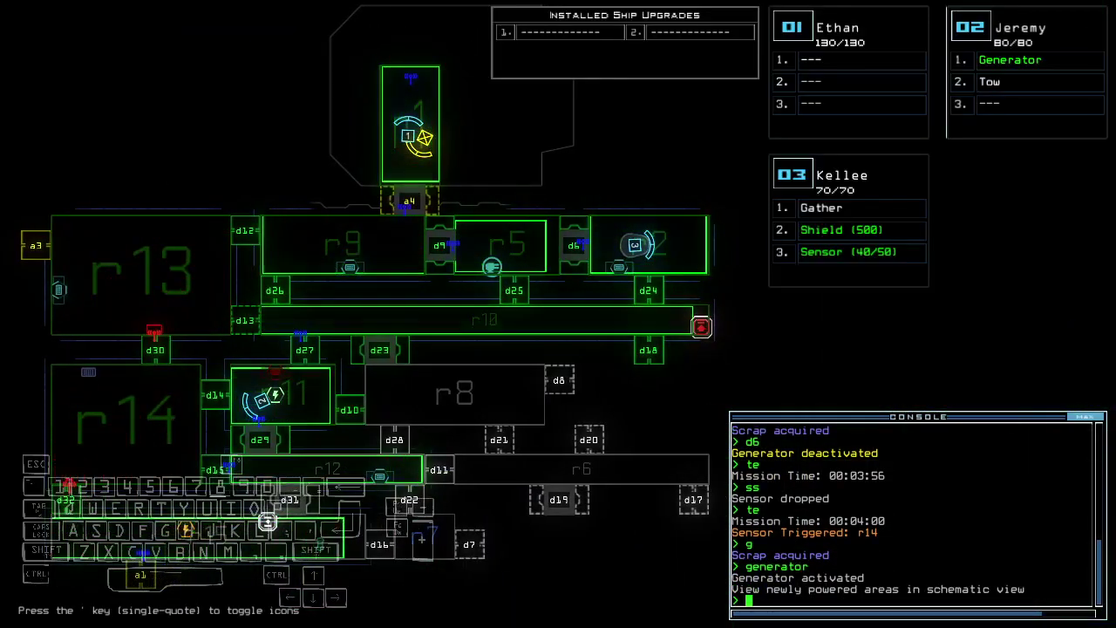
key("3")
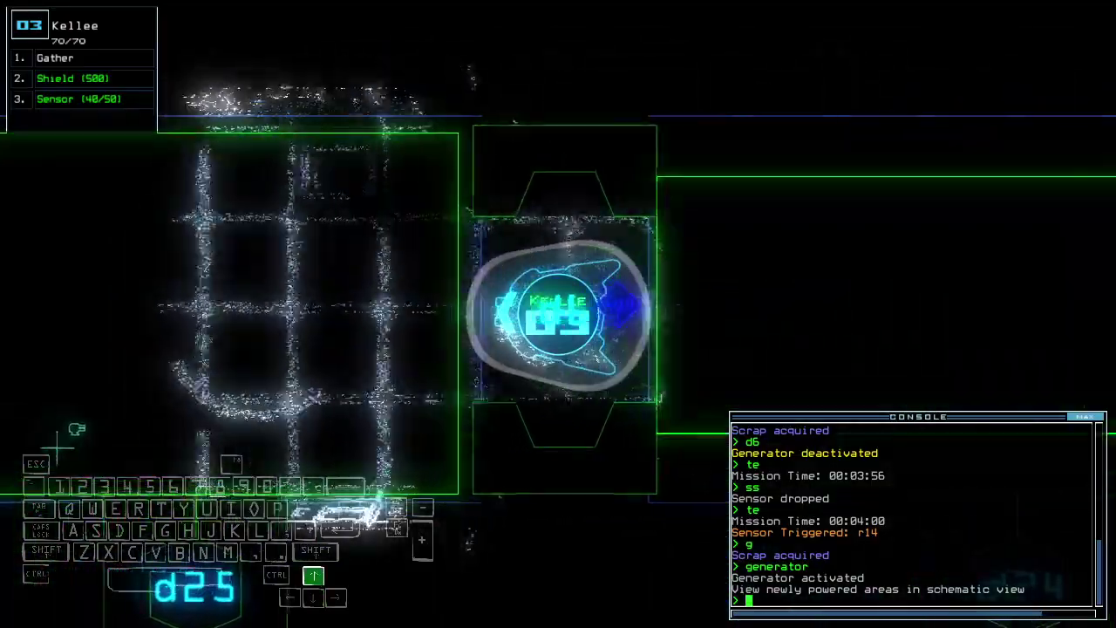
key("space")
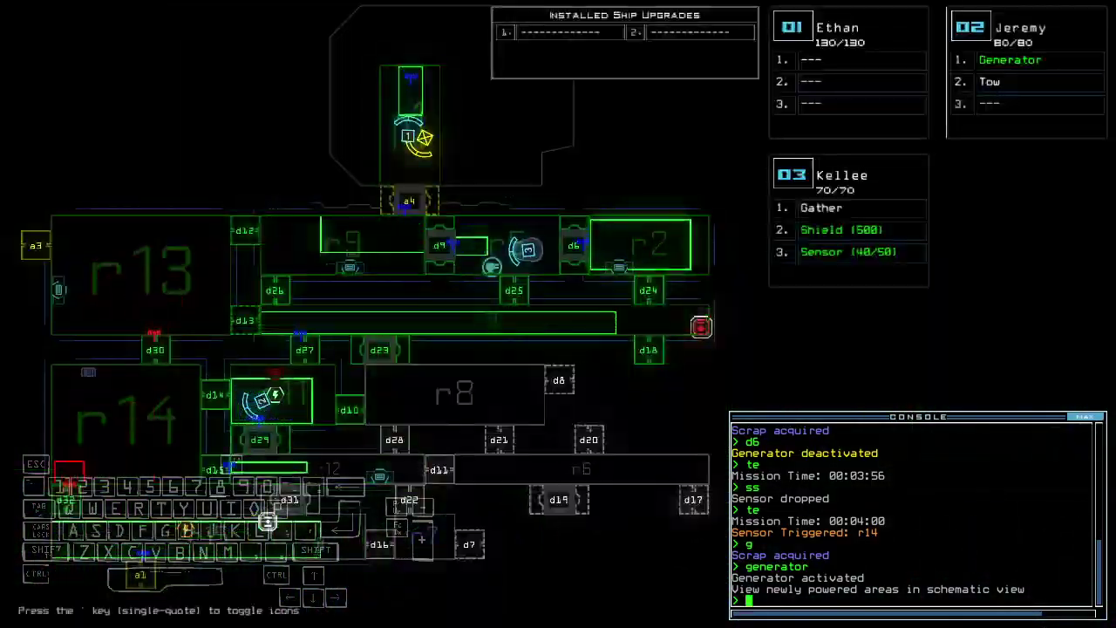
- Drive Kellee through door d6, then open door d24 and move through it
key("3")
key("Up")
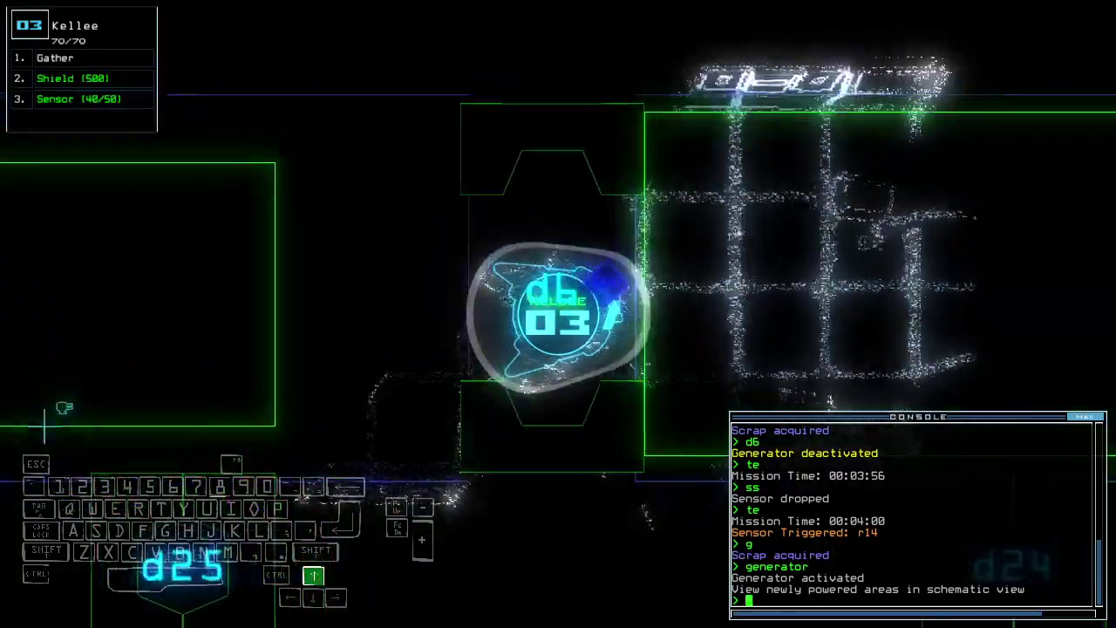
key("Up")
key("Right")
type("d")
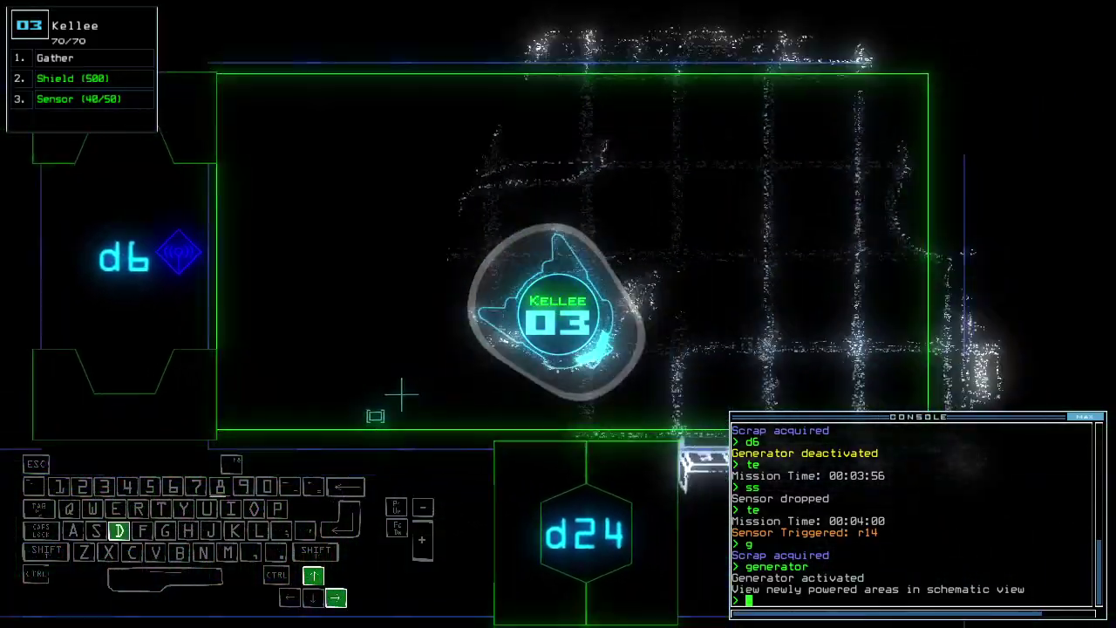
type("24")
key("Return")
key("space")
key("space")
type("d24")
- Close door d24 after the r10 alert, pull Kellee back, and shut four nearby doors
key("Return")
key("Up")
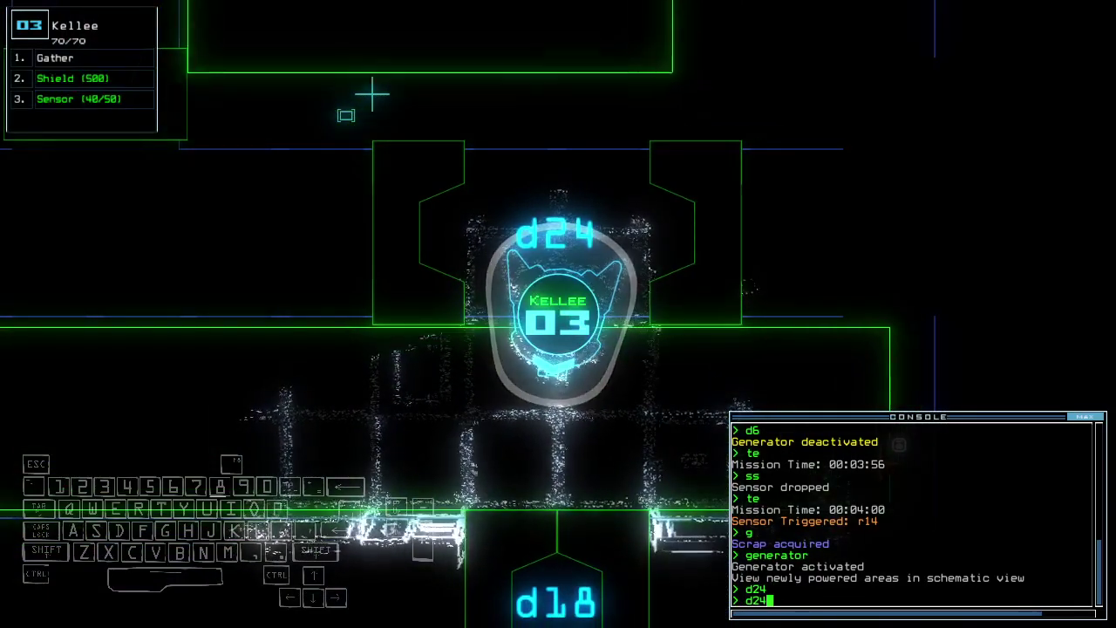
key("Return")
key("Down")
key("Down")
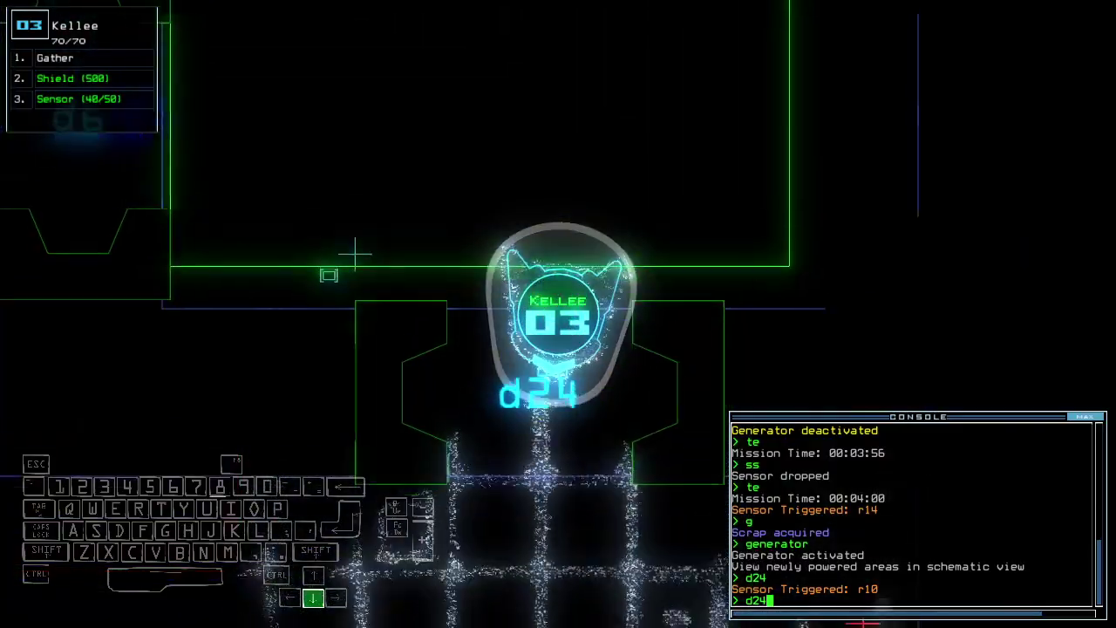
type("cccc")
key("Return")
type("d6")
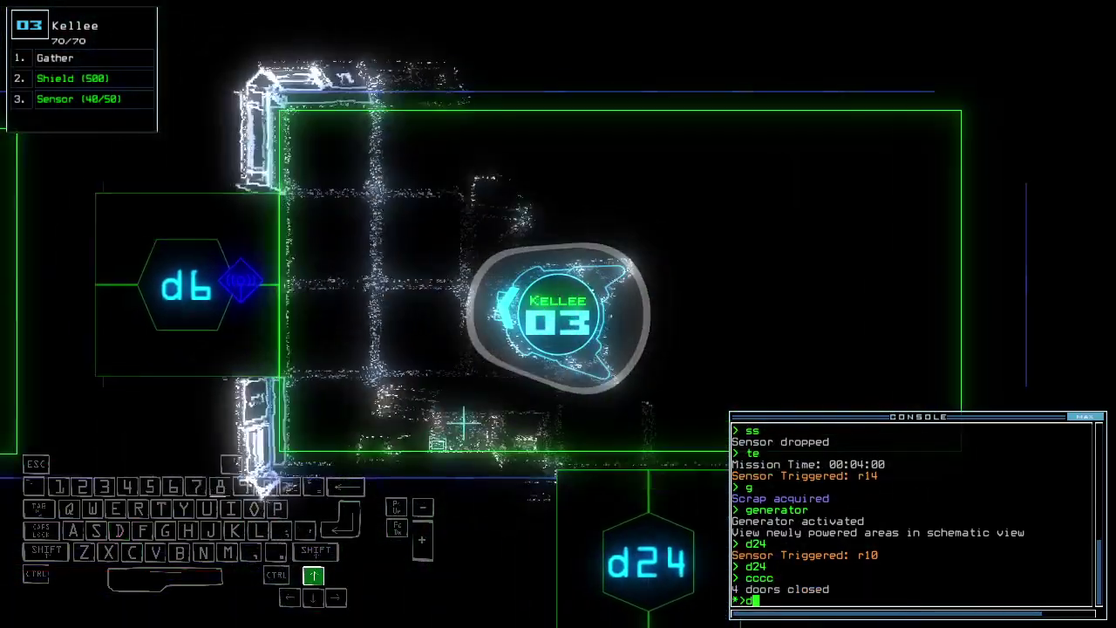
- Open door d6, close the nearby door, and open door d9
key("Return")
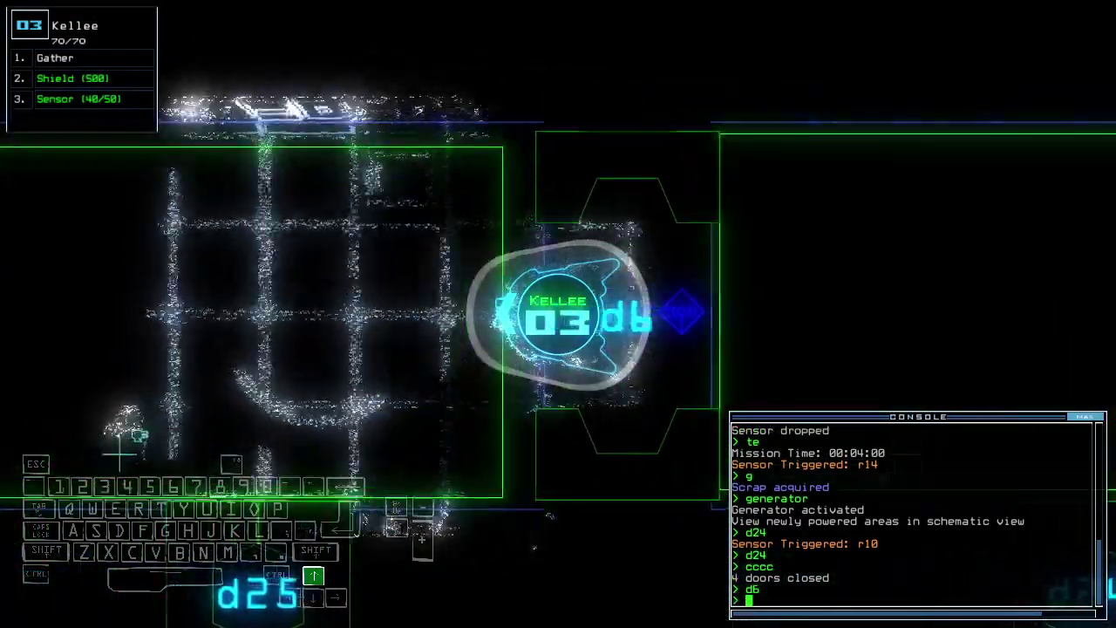
type("cccc")
key("Return")
type("d9")
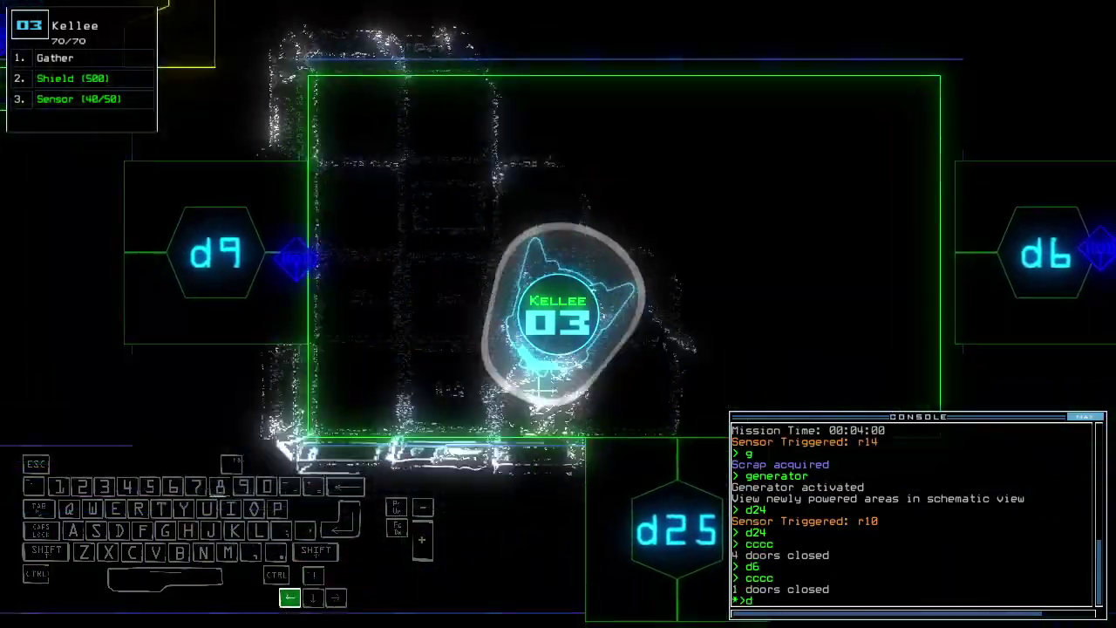
key("Return")
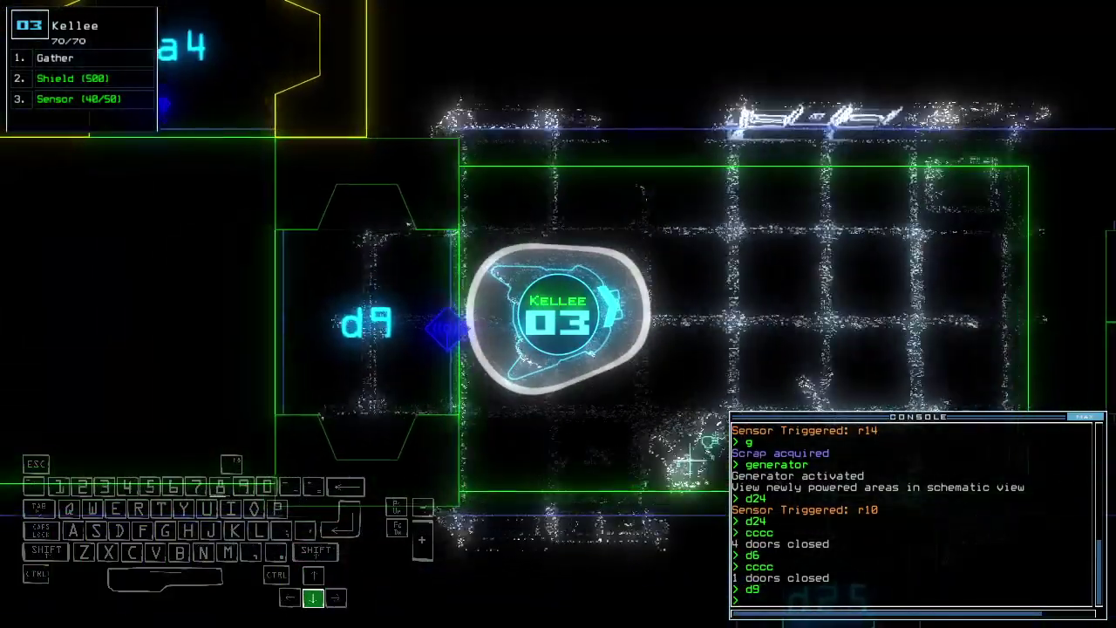
key("space")
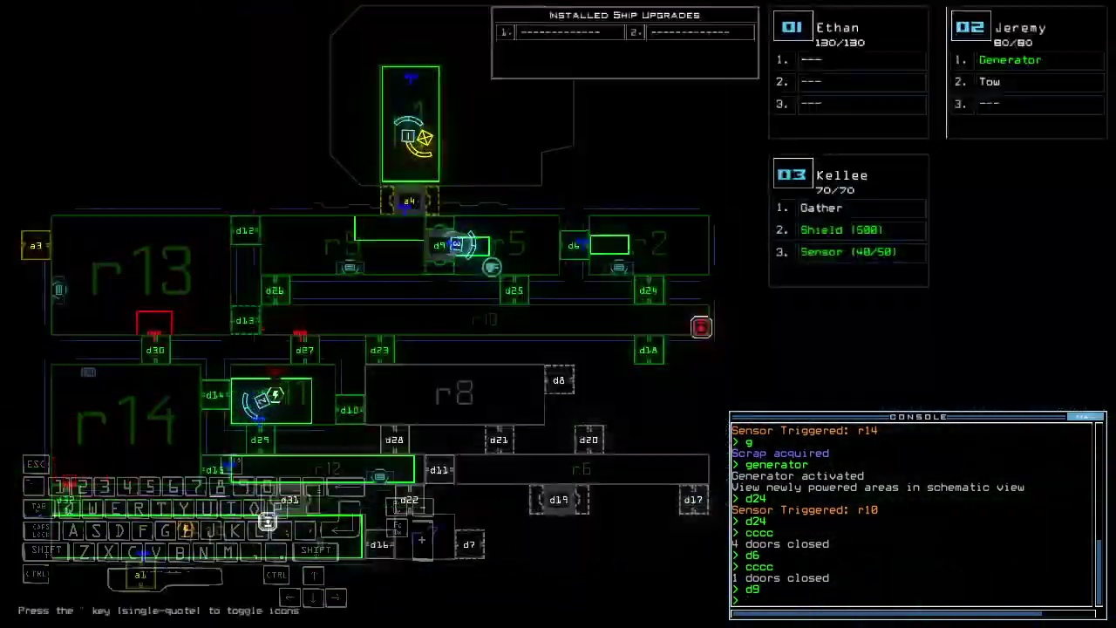
type("d2")
- Take Kellee through doors d25 and d26, closing the doors behind it
key("Return")
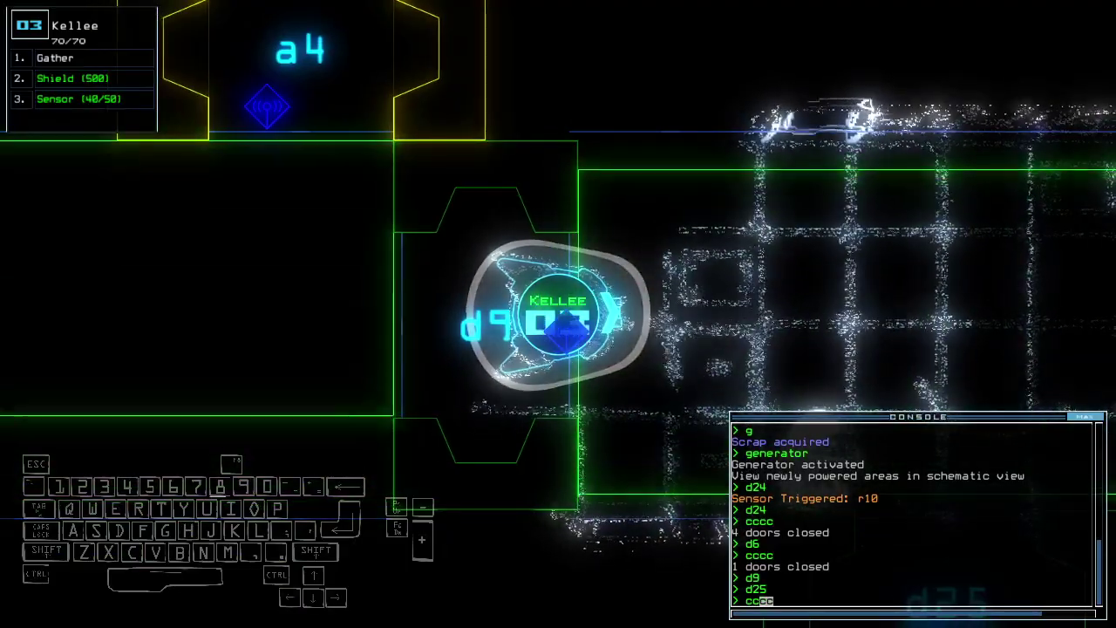
type("cc")
key("Return")
key("Left")
key("Up")
key("Up")
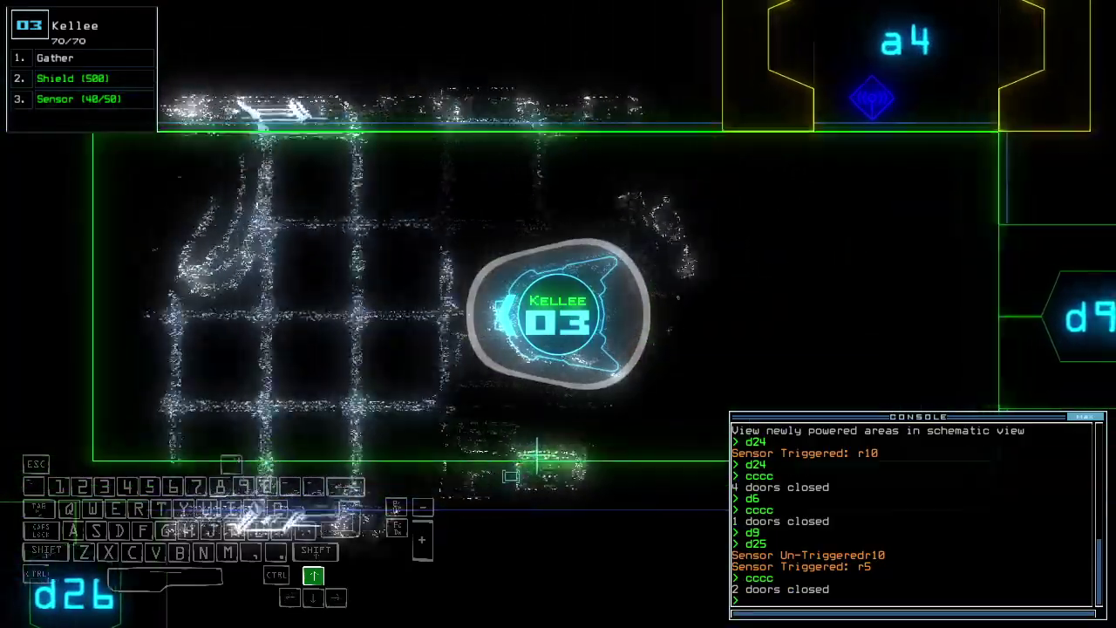
type("d26")
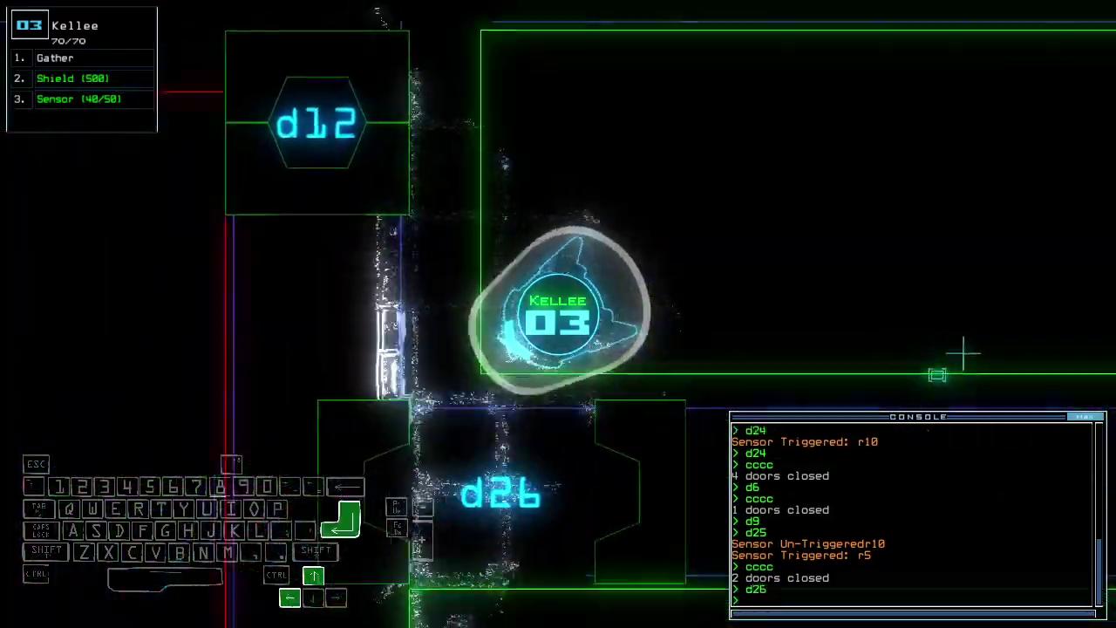
key("Return")
type("cccc")
key("Return")
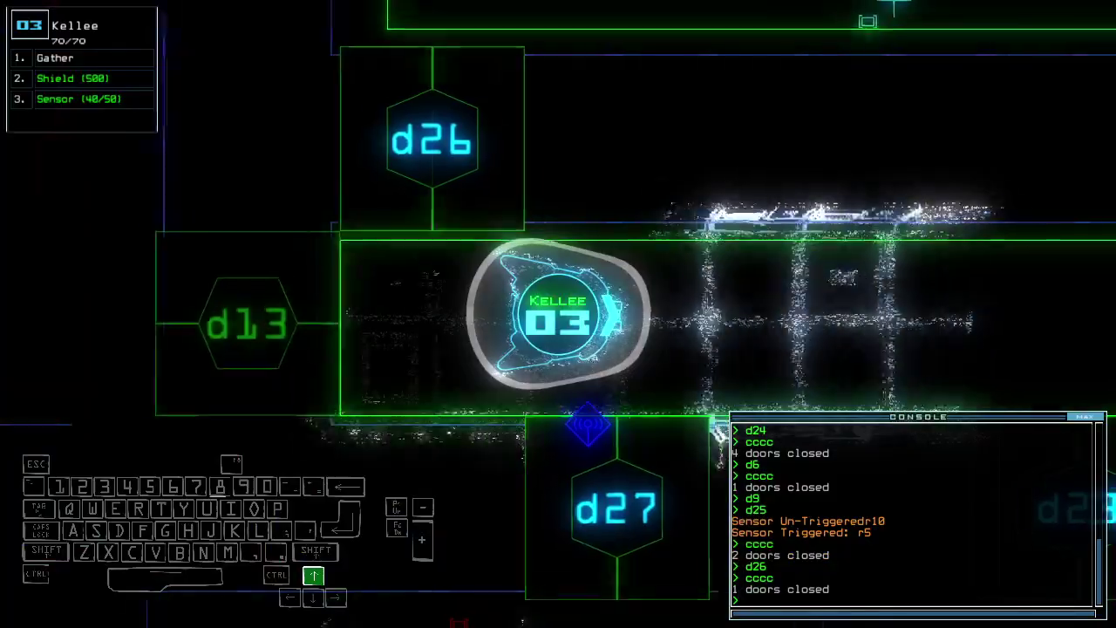
key("Up")
type("d23")
- Open door d23, drop a sensor, and drive Kellee through room r8
key("Return")
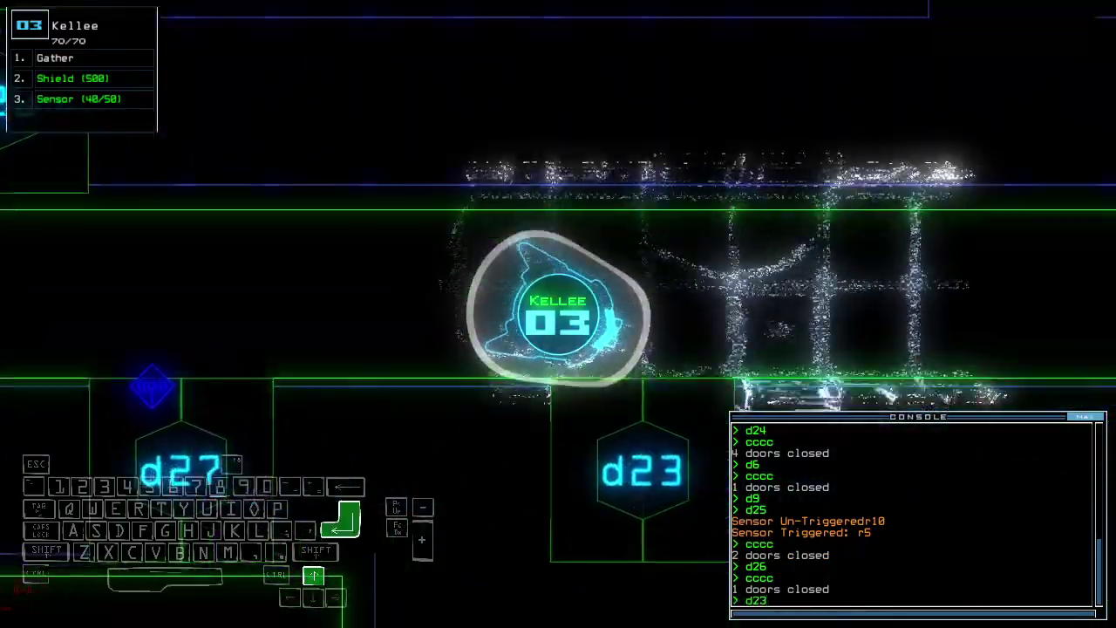
type("ss")
key("Return")
key("Up")
key("Left")
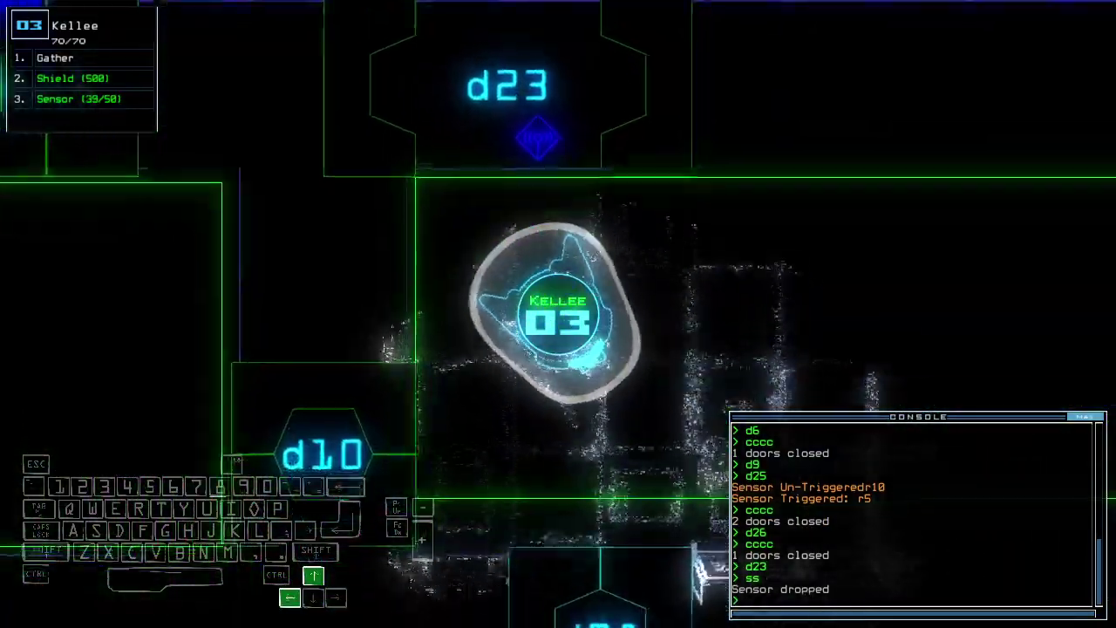
key("Up")
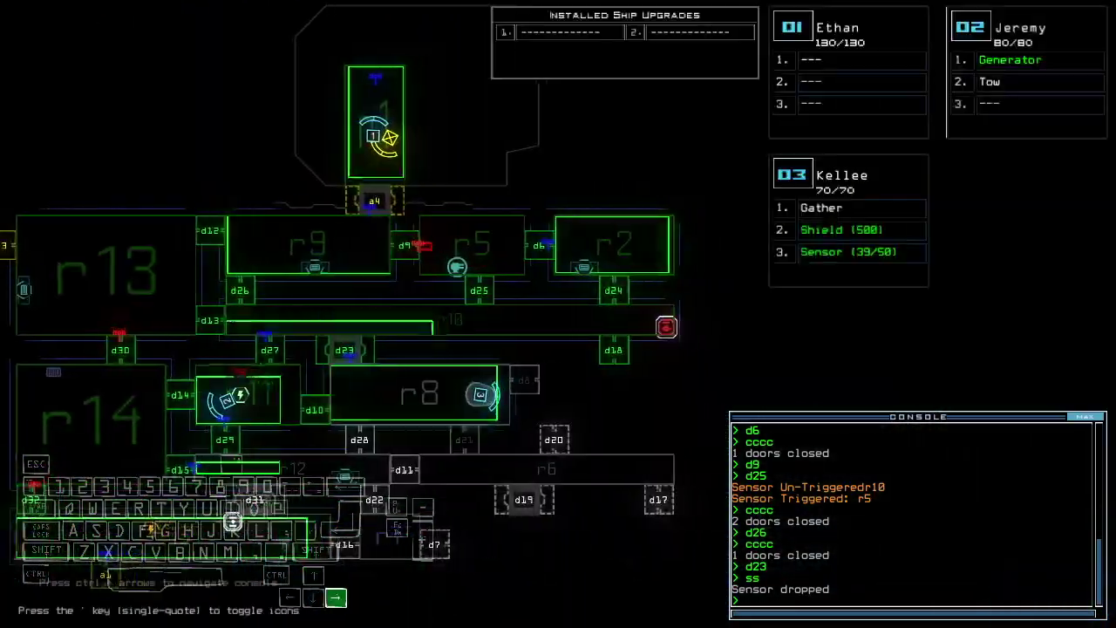
key("Left")
key("Down")
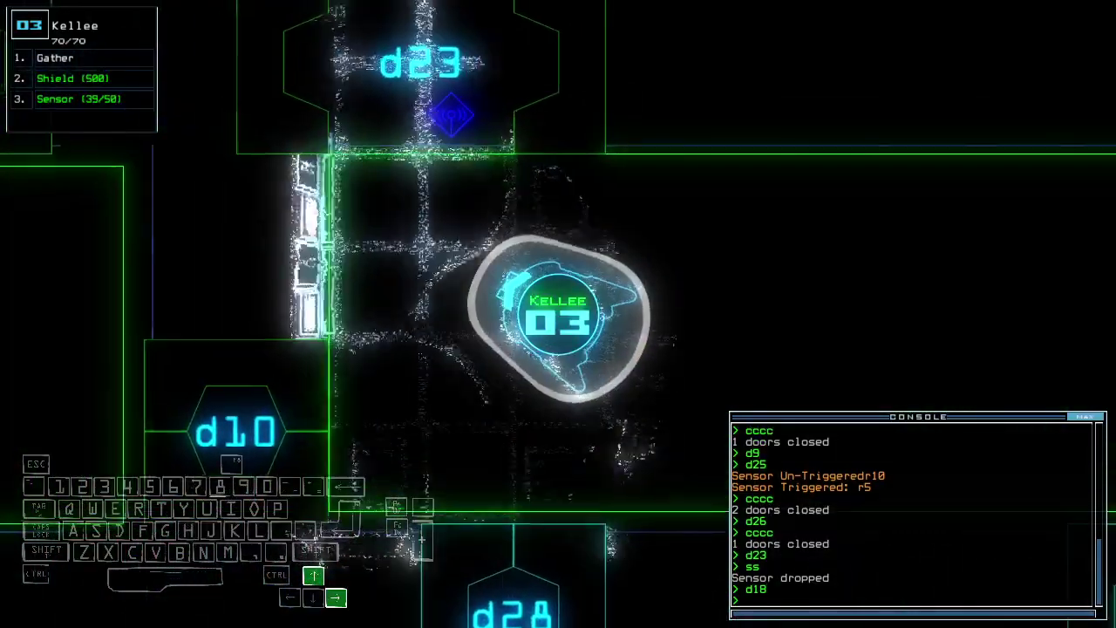
- Bring Kellee back through d23 and d18, then steer it toward door d10
key("Up")
key("Right")
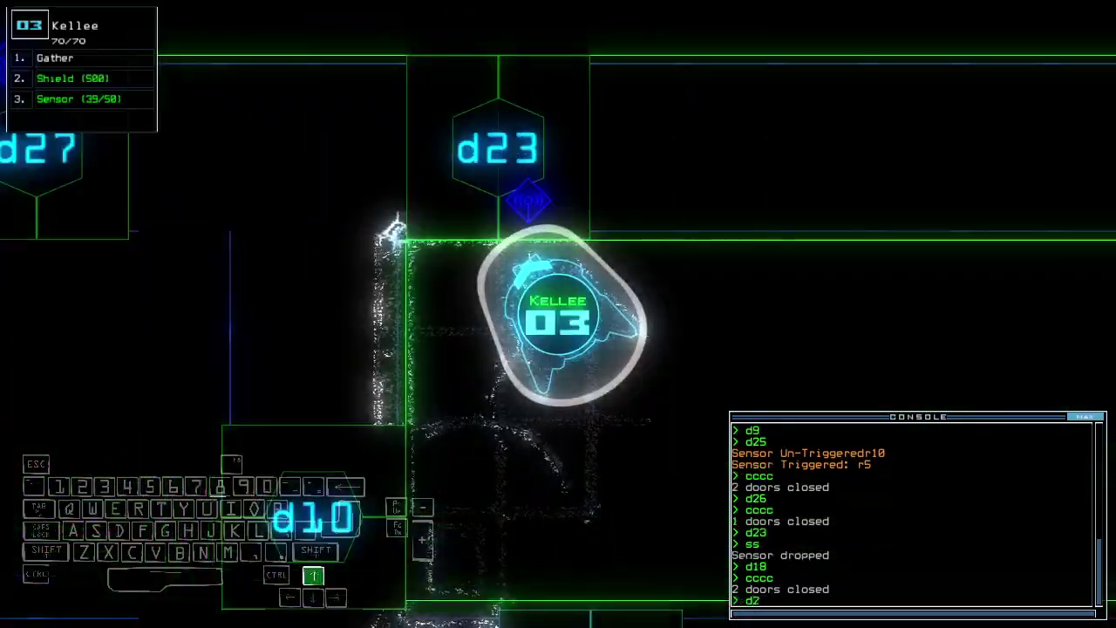
type("3")
key("Return")
type("d18")
key("Up")
type("8")
key("Up")
key("Return")
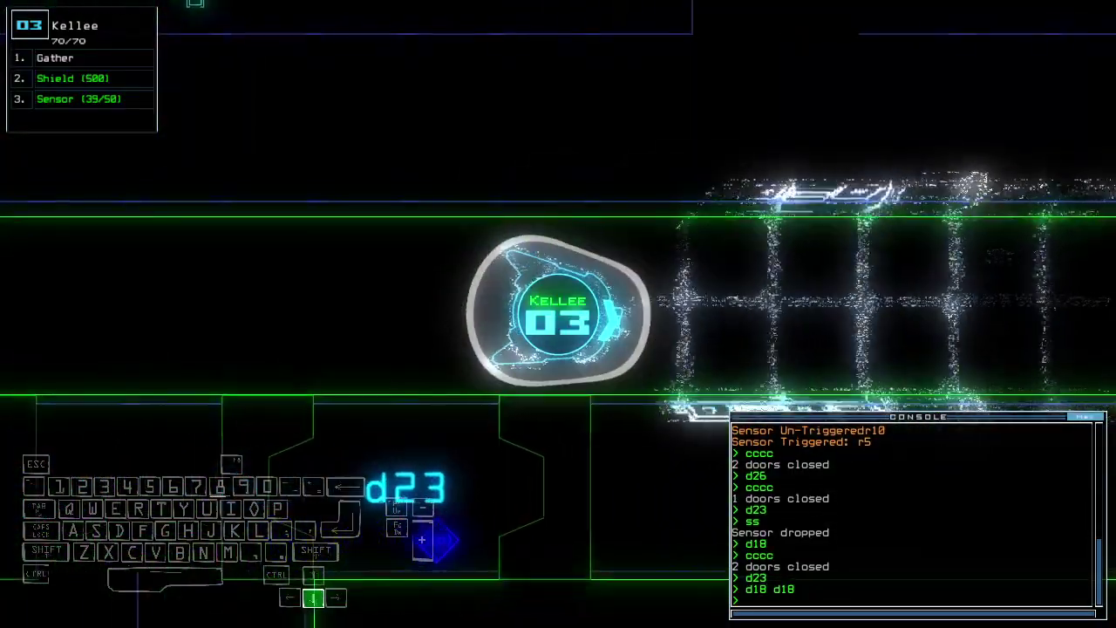
key("Right")
key("Up")
type("d10")
- Open door d10, move the Tow upgrade onto Ethan, and drive Ethan to airlock a4
key("Return")
type("ws")
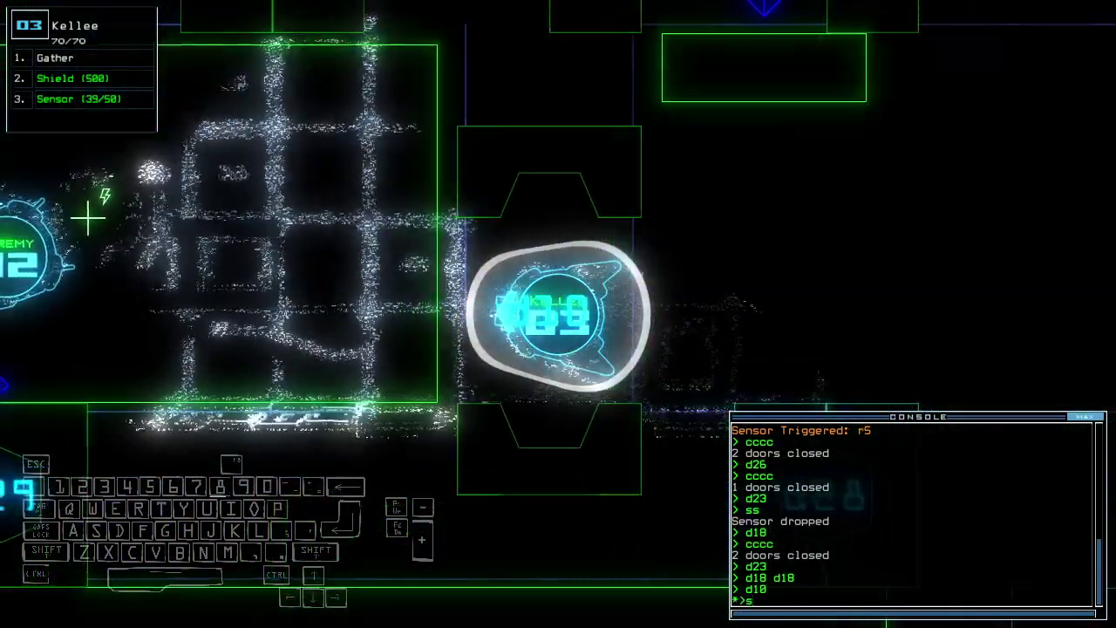
key("Return")
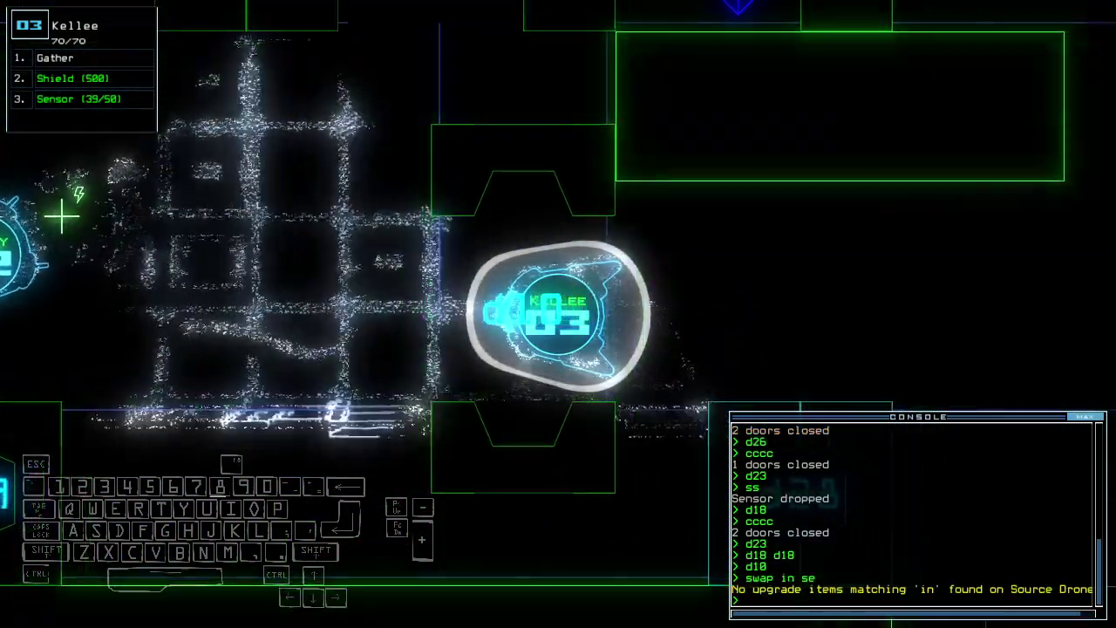
key("Tab")
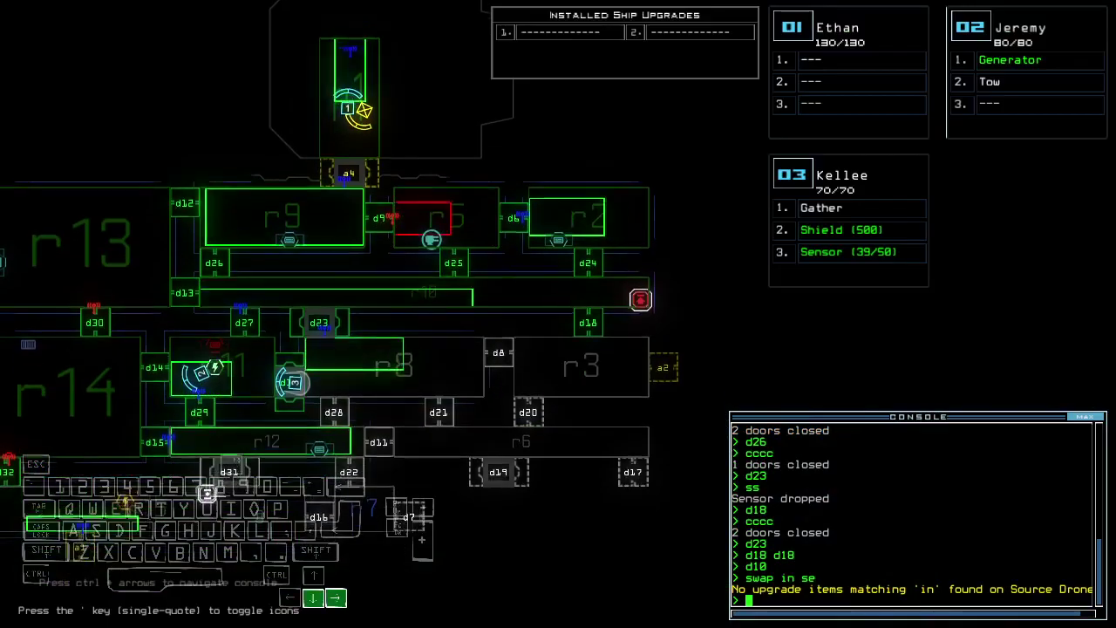
key("Tab")
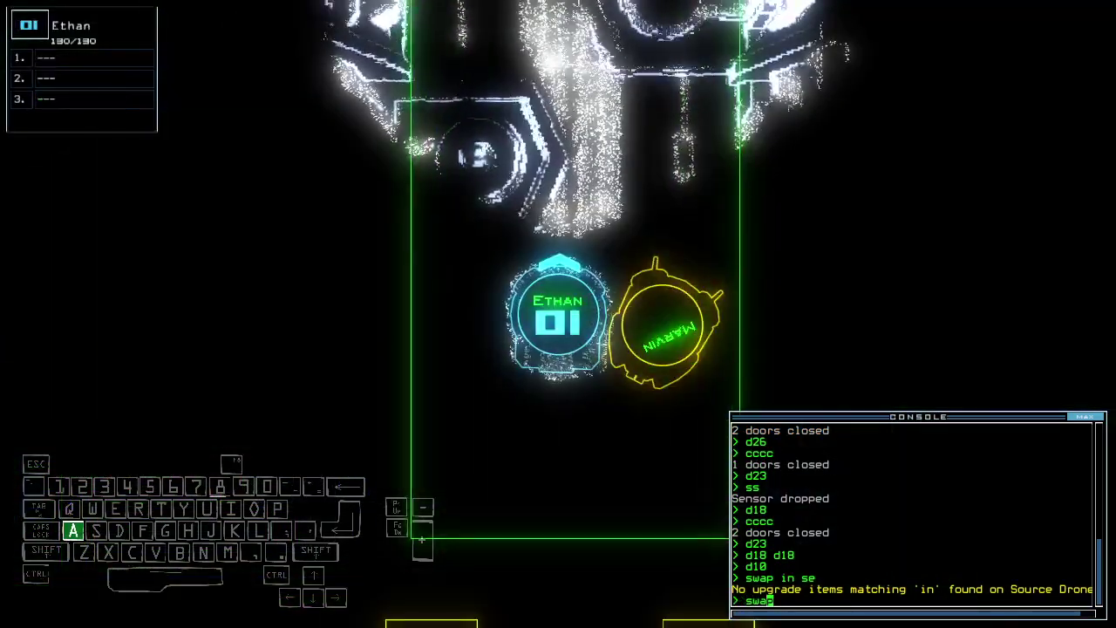
type("p")
key("Return")
key("ctrl+Return")
key("Up")
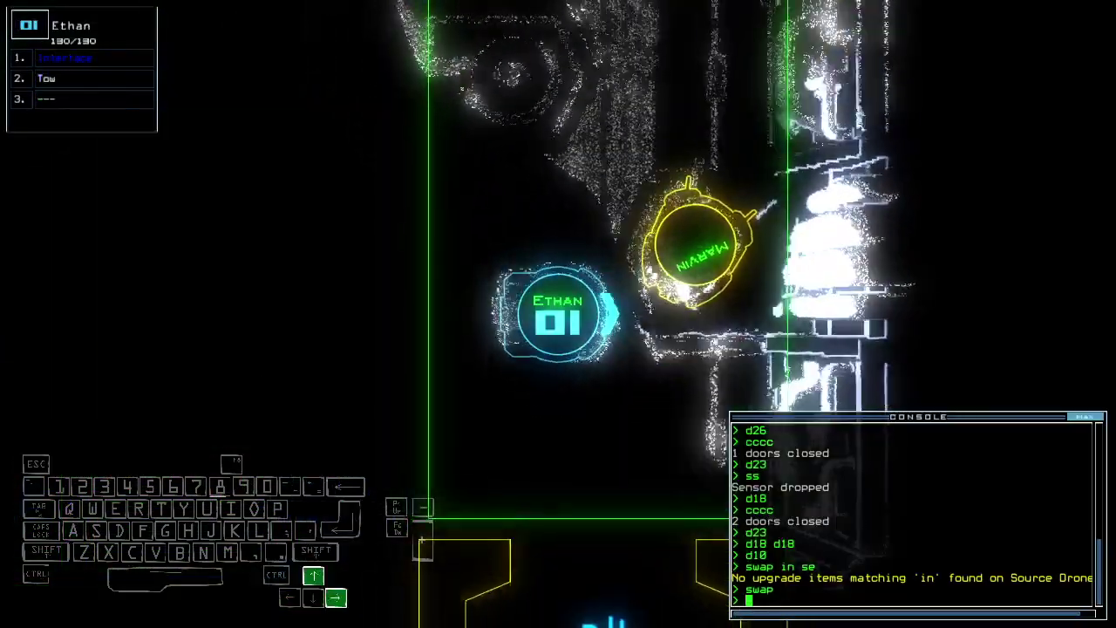
key("Up")
key("Down")
key("Down")
key("Down")
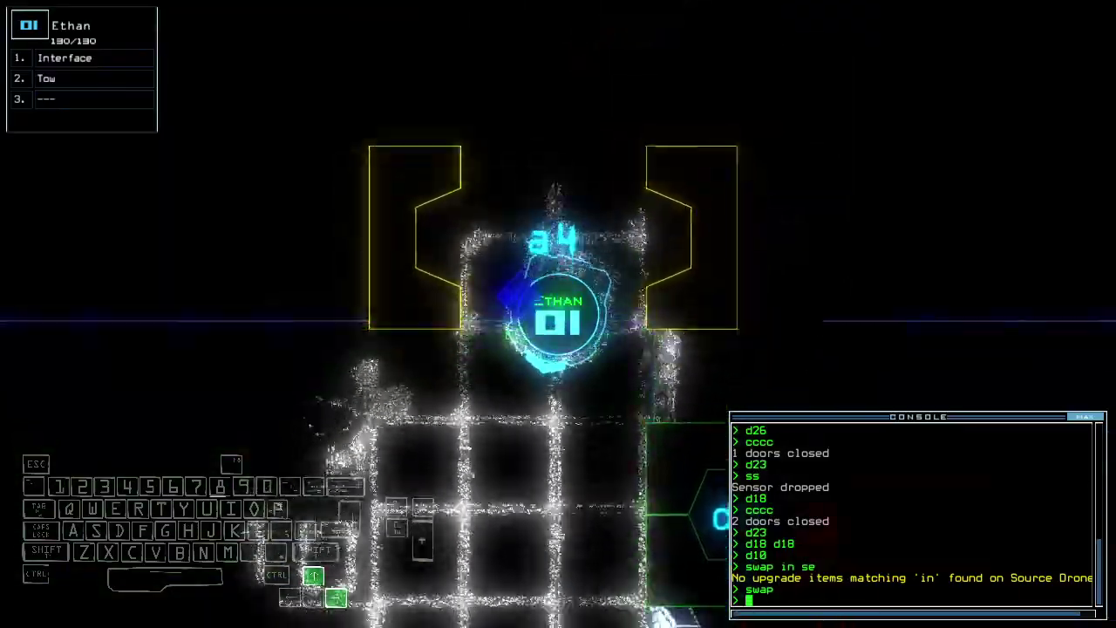
type("d")
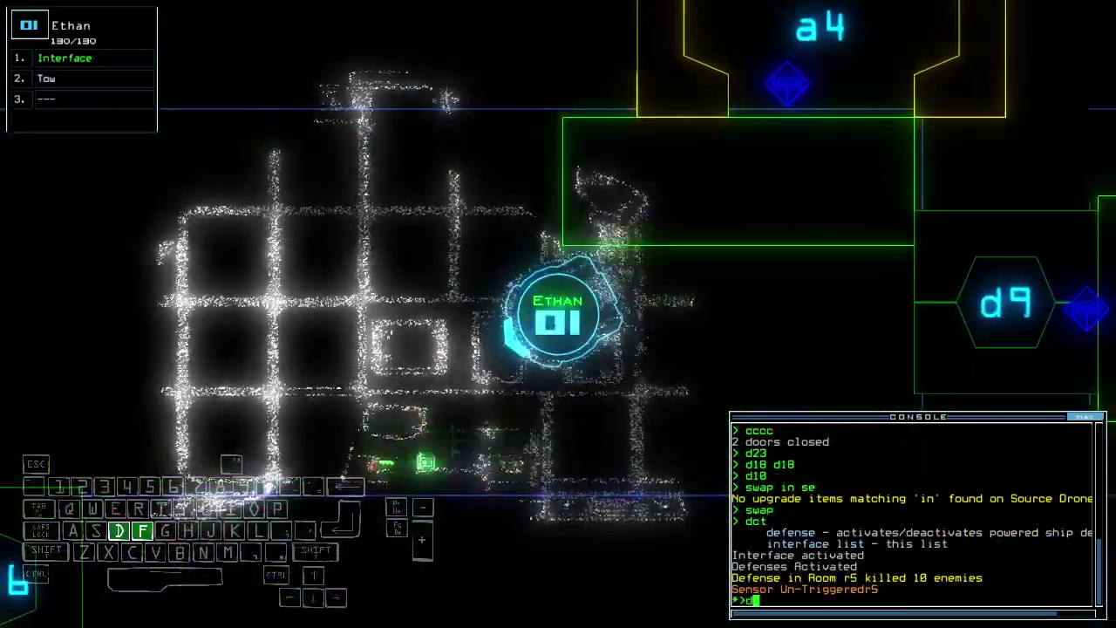
type("93")
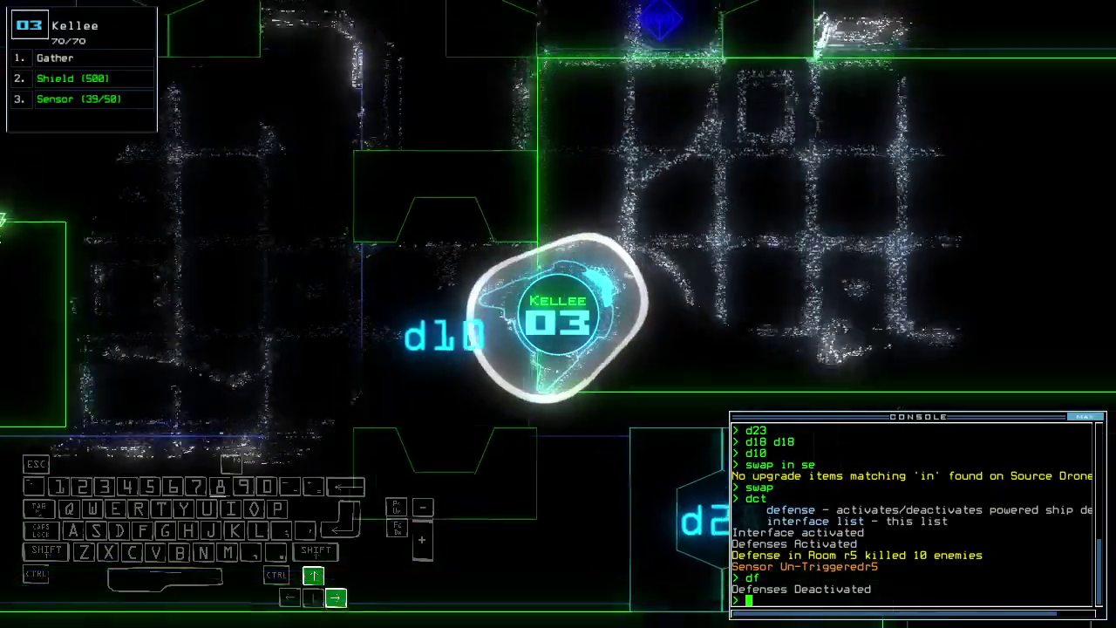
- Drive drone 03 through door d18, drop a sensor inside, and close the doors around it
key("Up")
key("Right")
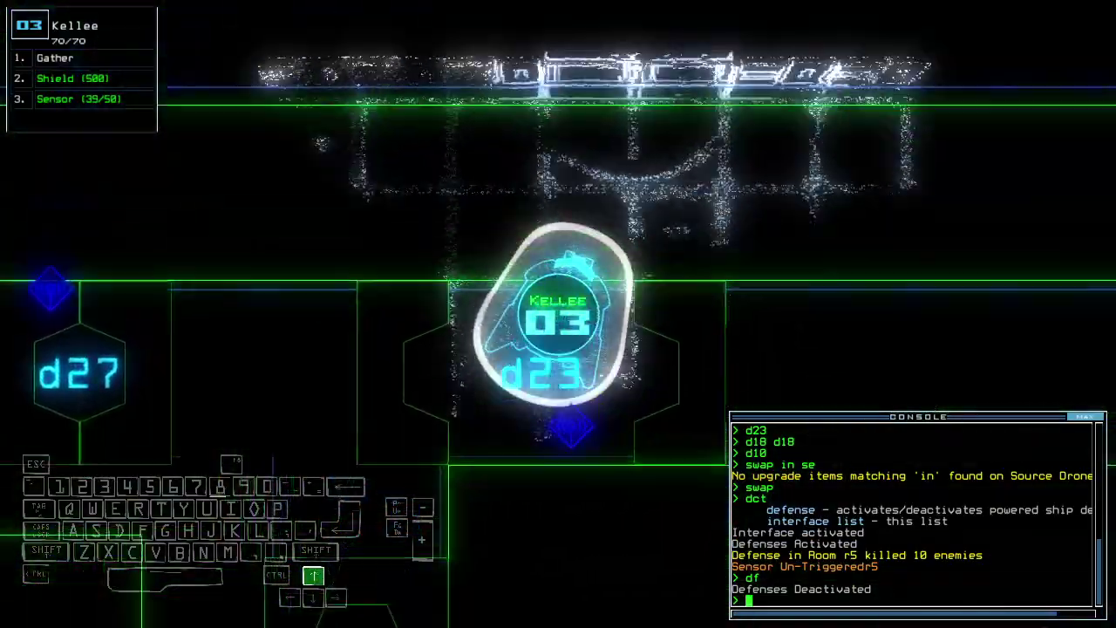
key("Up")
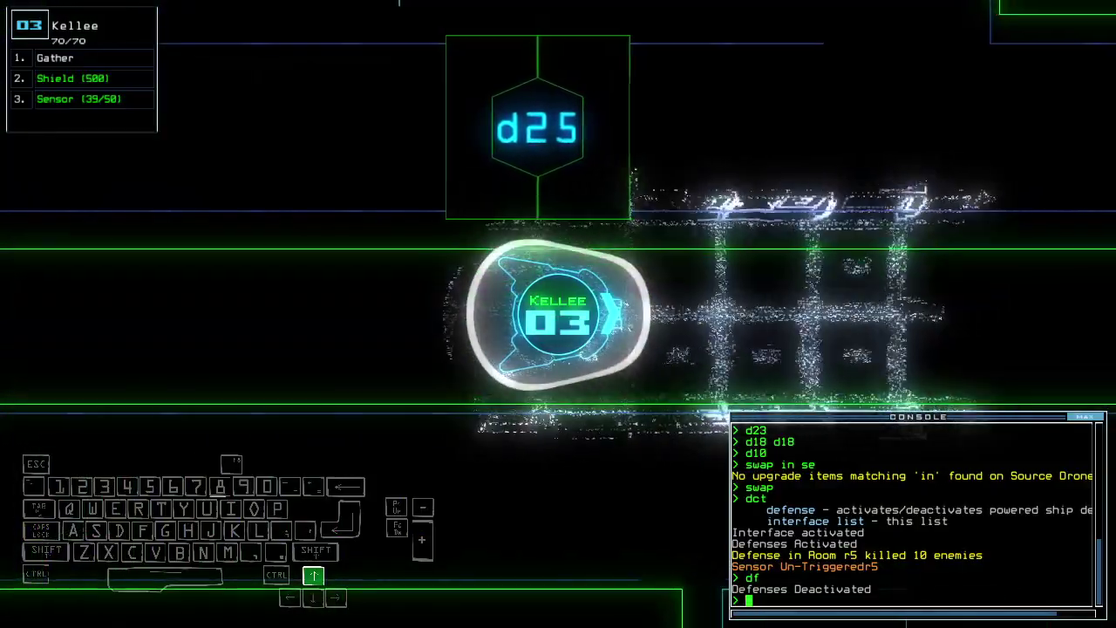
key("Up")
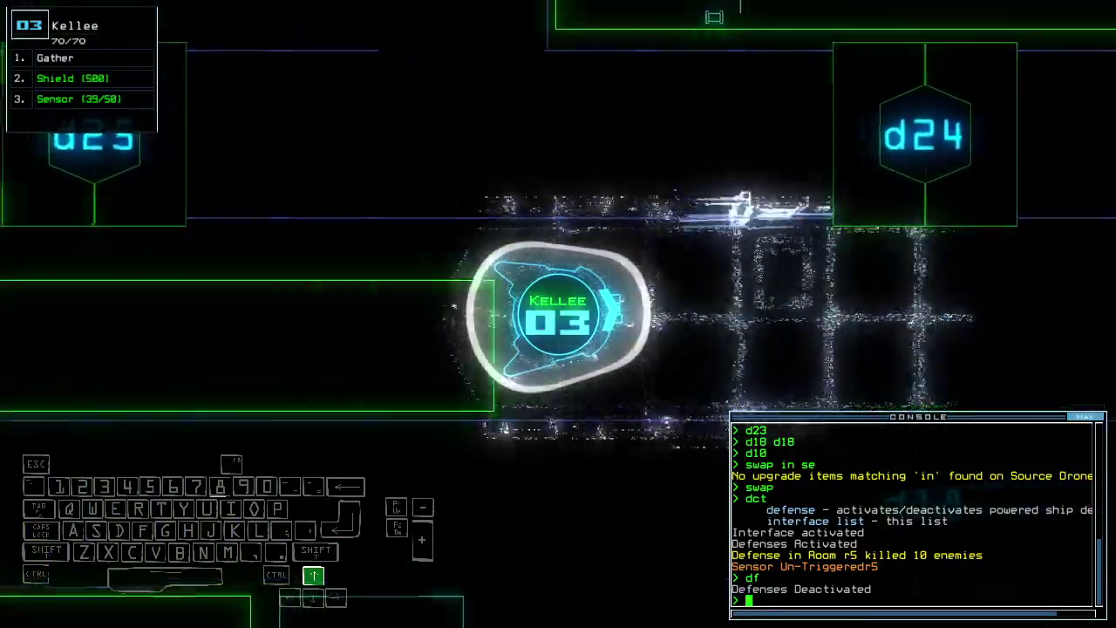
type("d18")
key("Return")
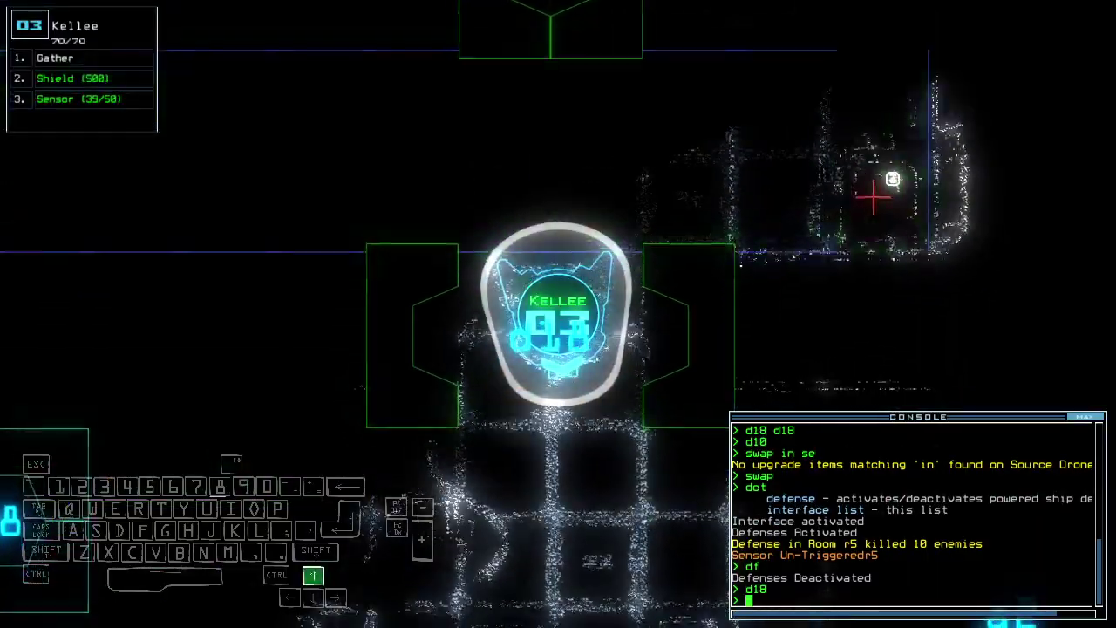
type("ss")
key("Return")
key("Up")
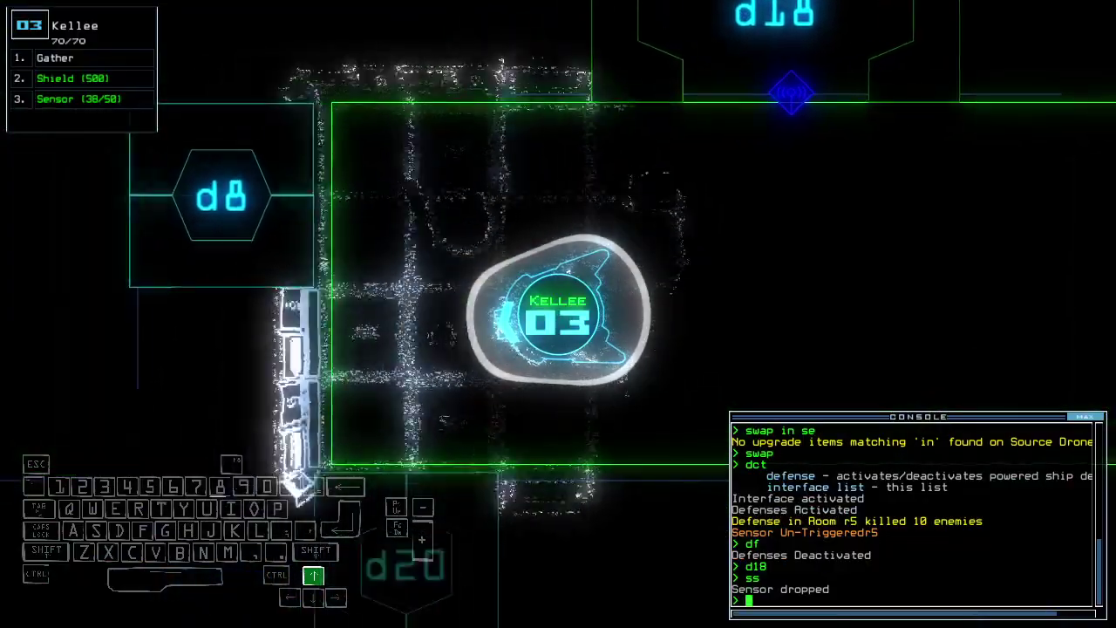
key("space")
key("space")
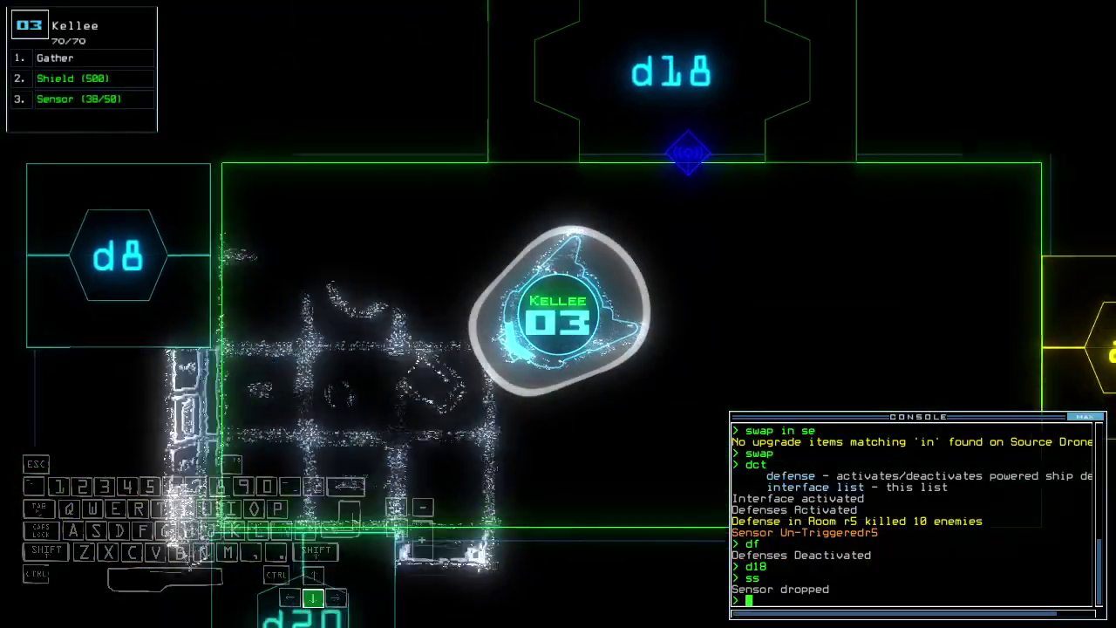
type("cc")
key("Return")
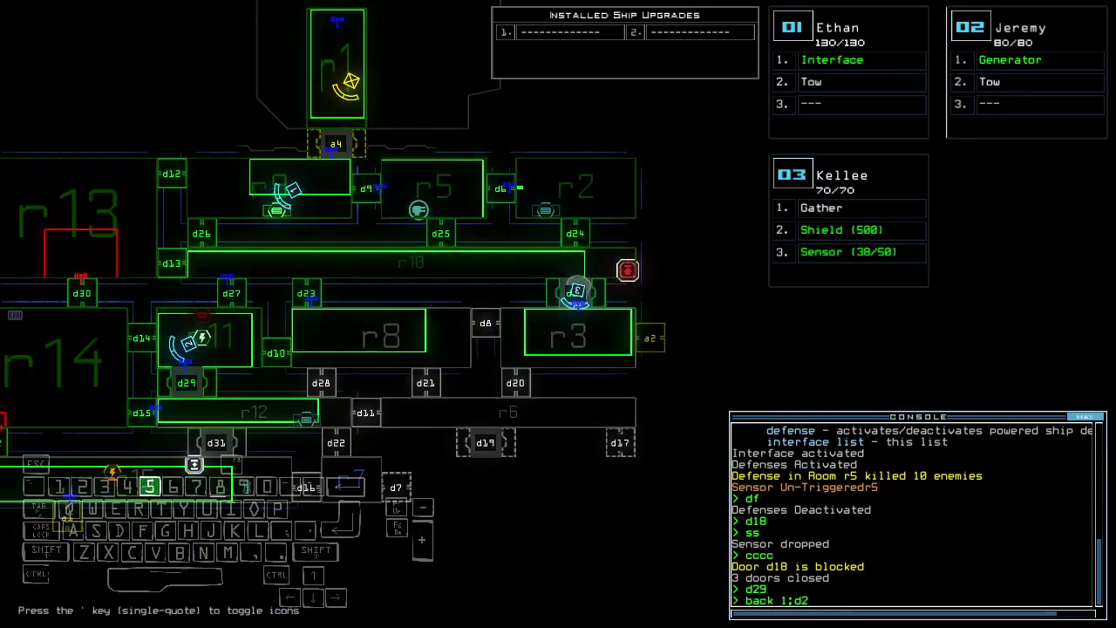
- Have drone 02 activate the generator, then close all doors to room r1
key("space")
type("5")
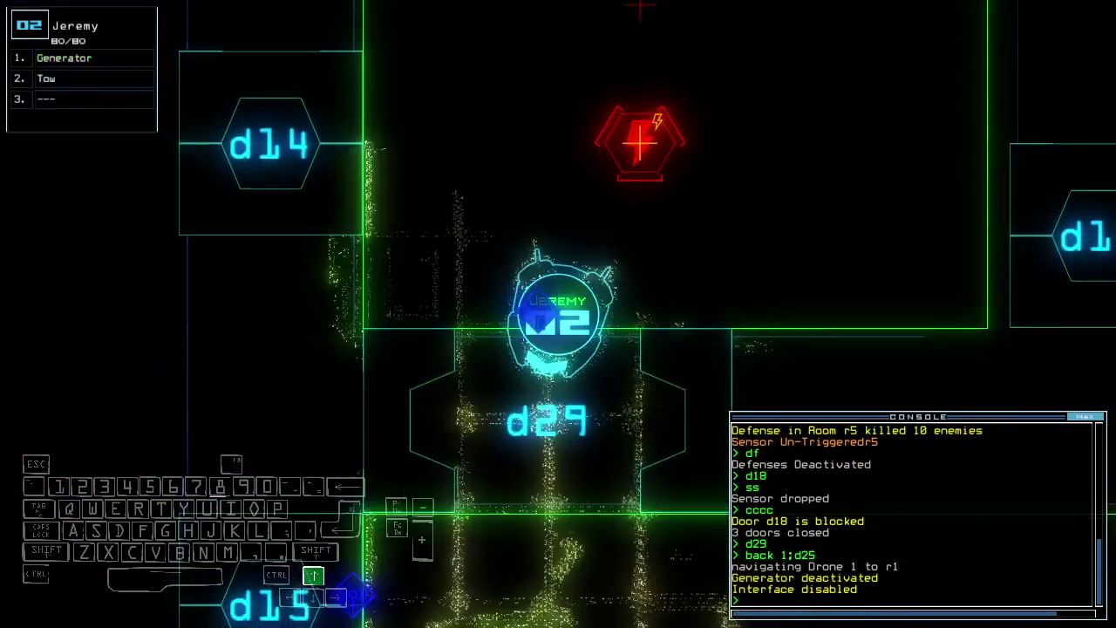
key("space")
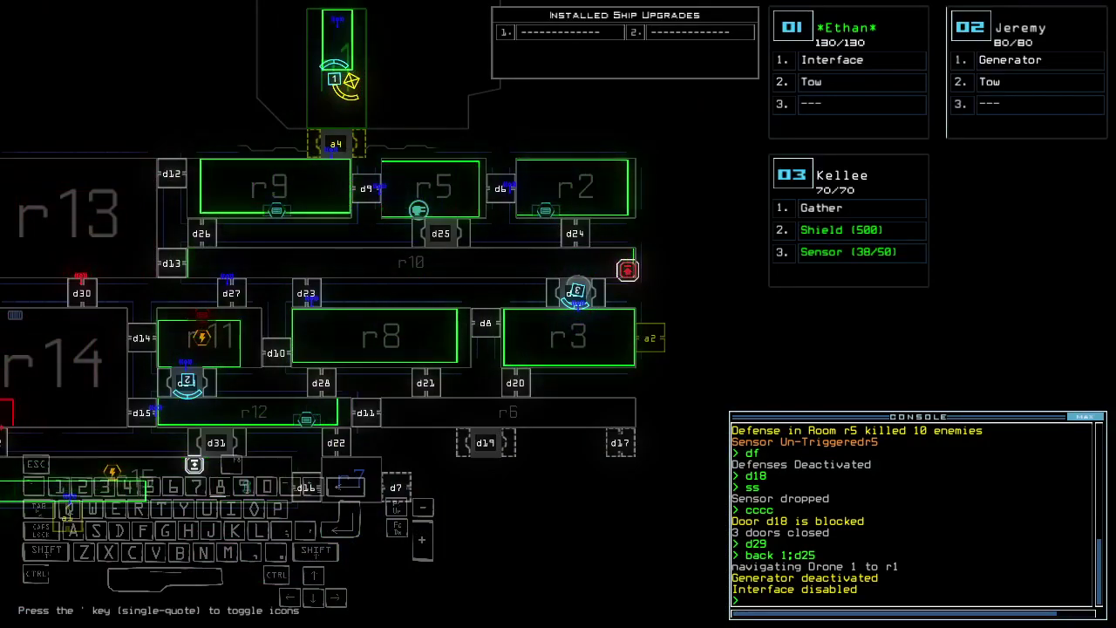
key("space")
type("generator")
key("Return")
key("space")
type("ra")
key("Return")
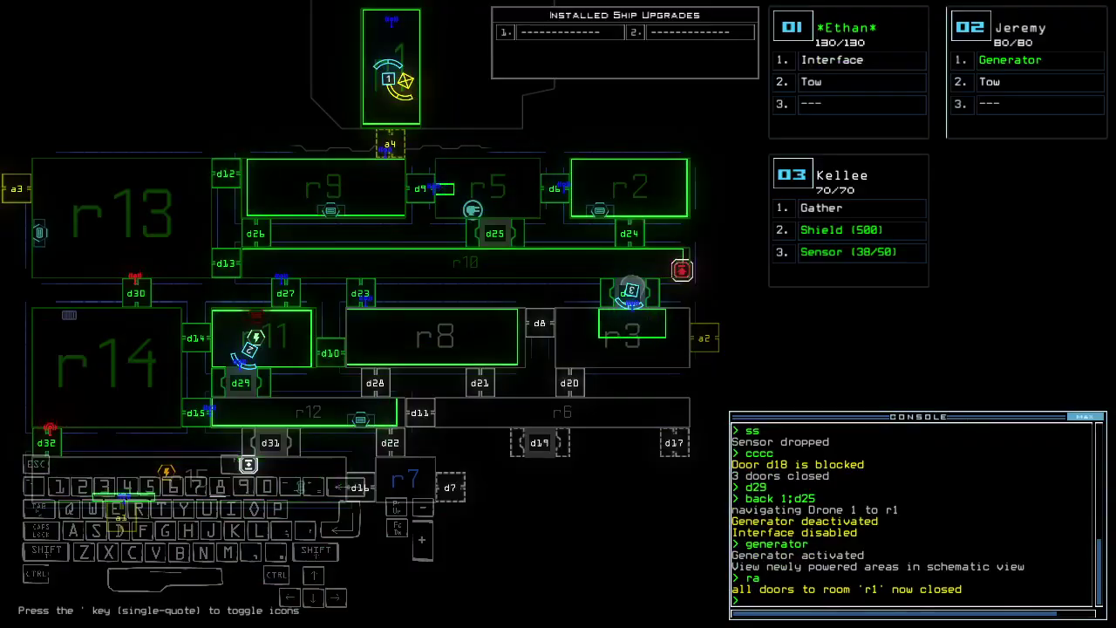
- Close the doors around drone 03 and open doors d12, d9 and d30
key("3")
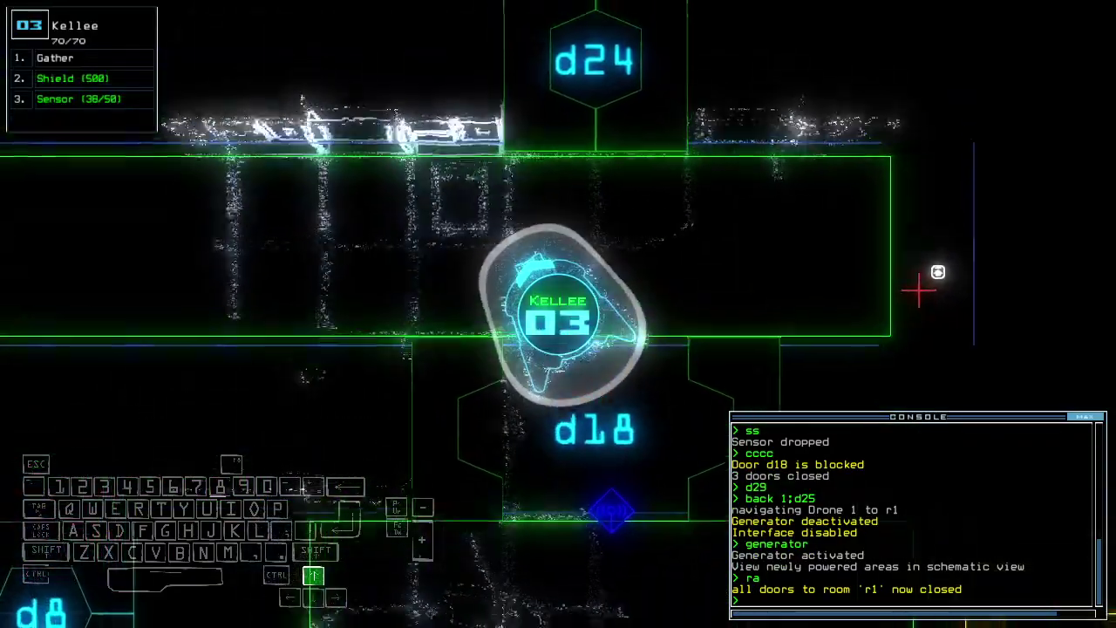
type("cccc")
key("Return")
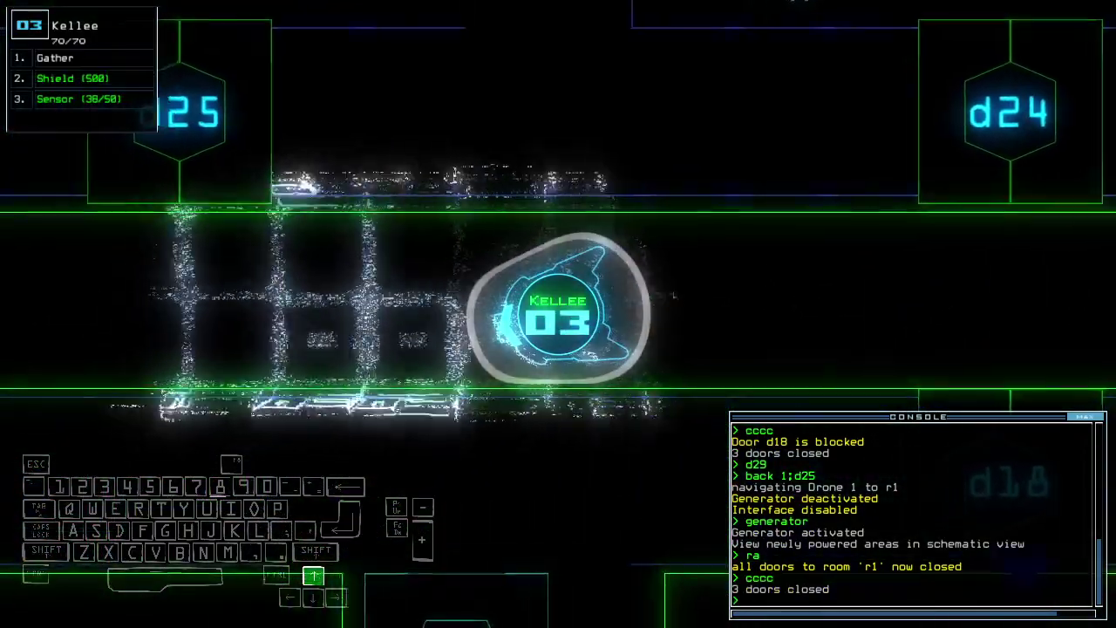
key("space")
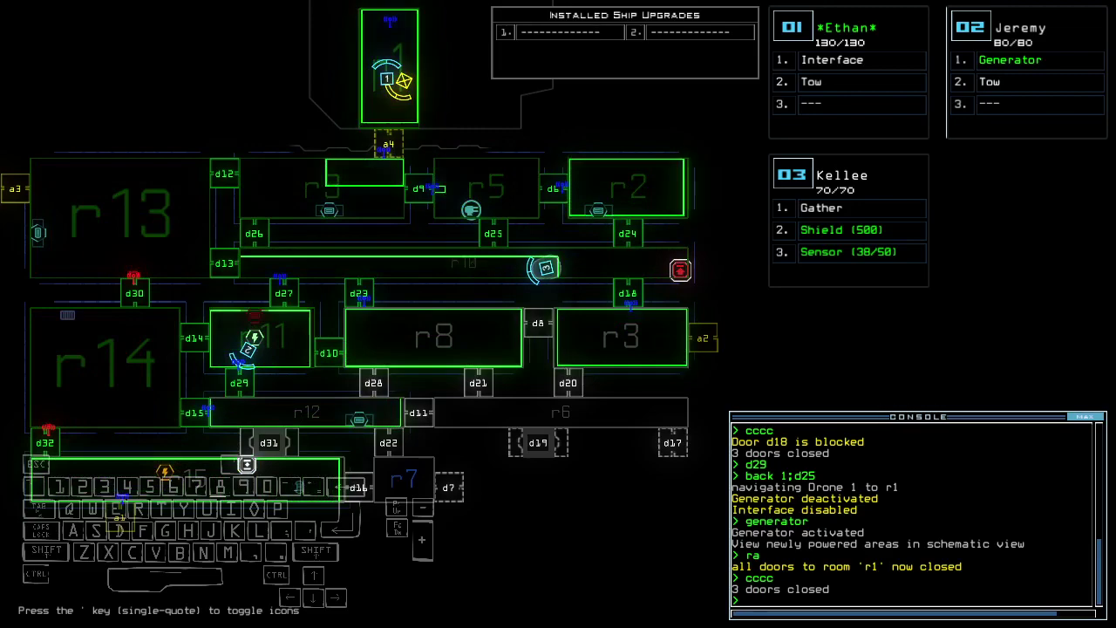
type("d12 d9")
key("Return")
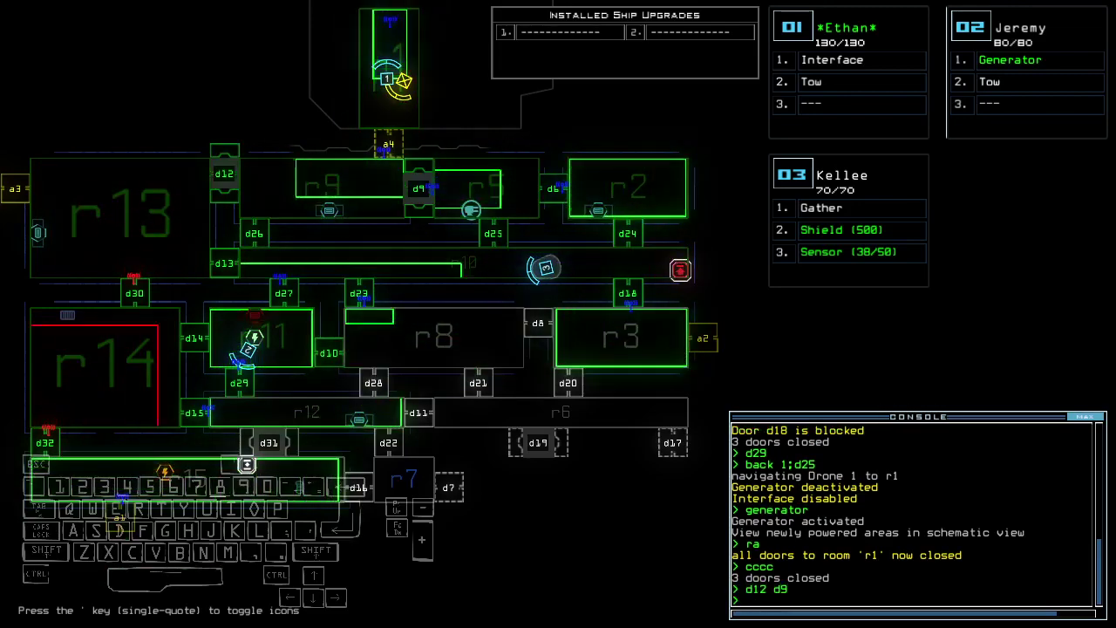
type("d30")
key("Return")
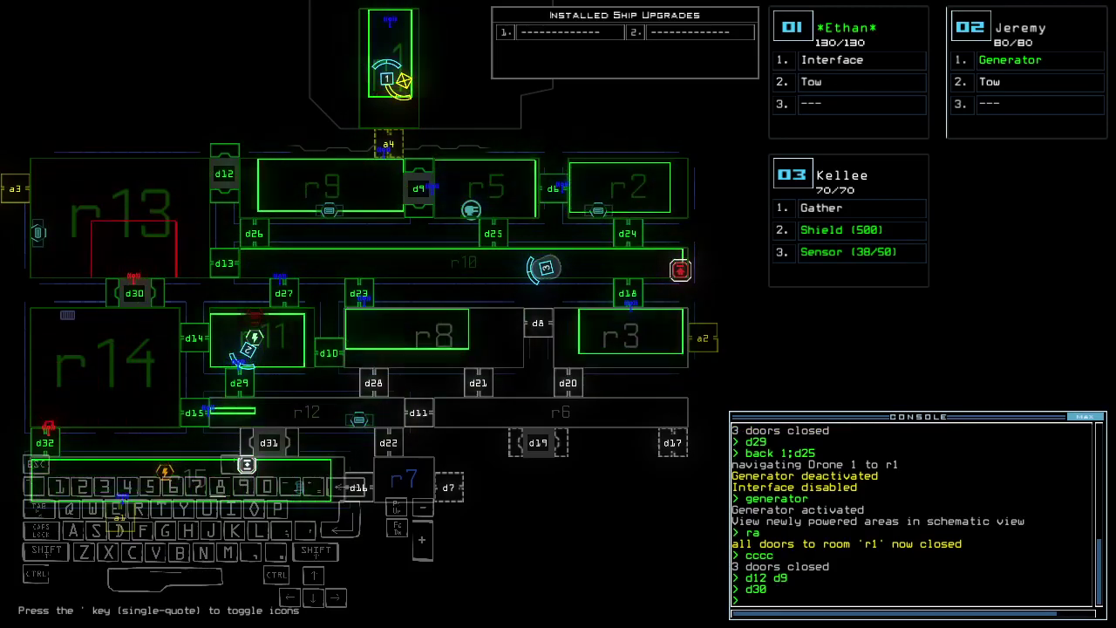
key("3")
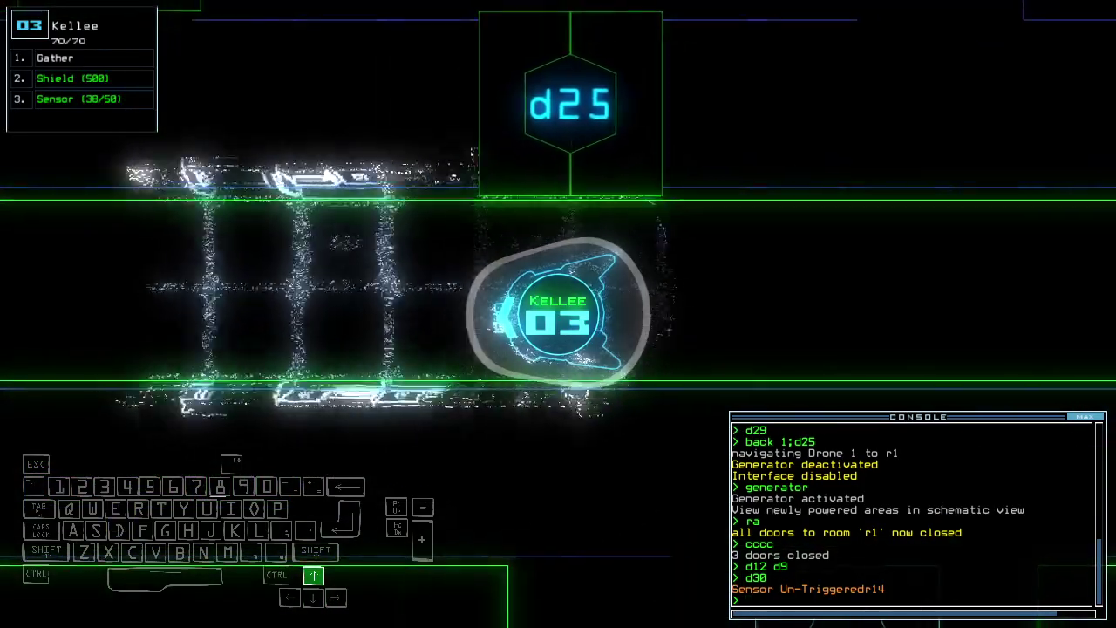
key("space")
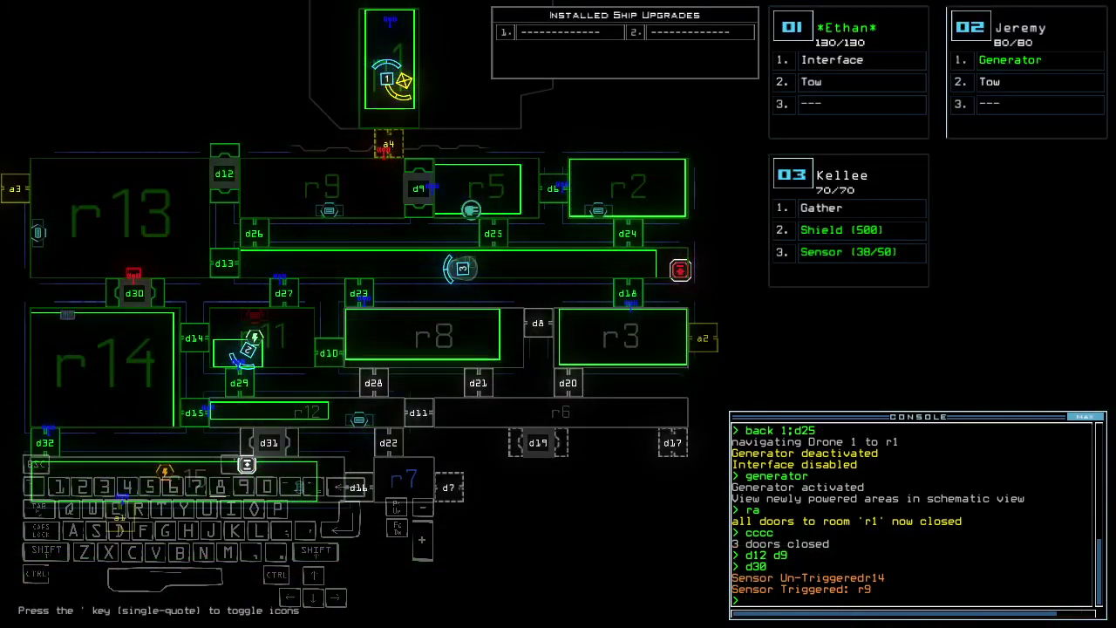
key("3")
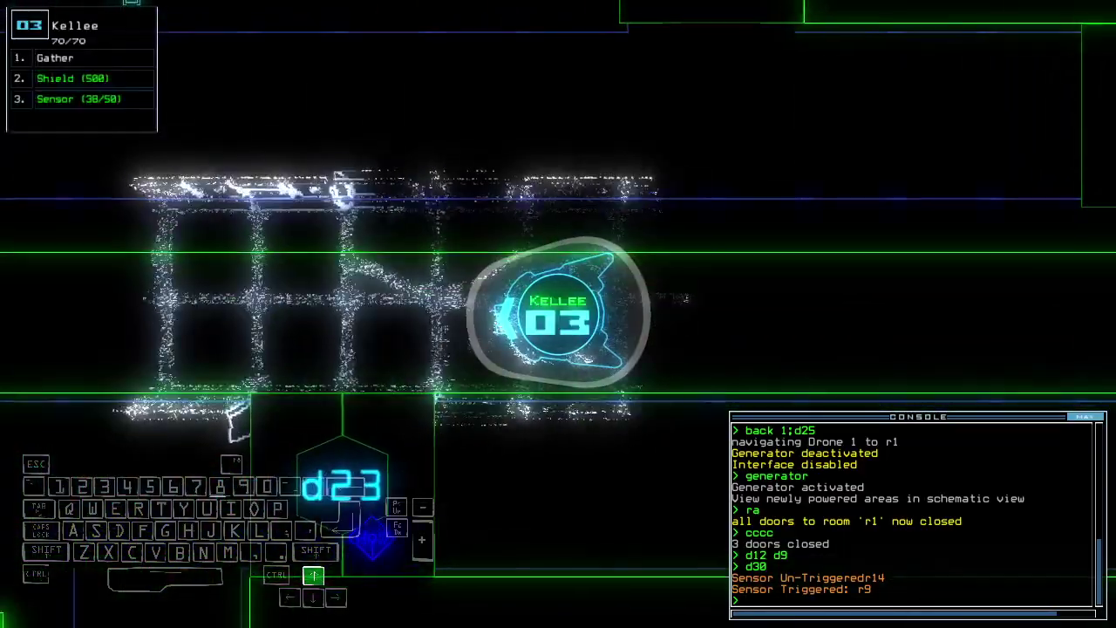
type("d2")
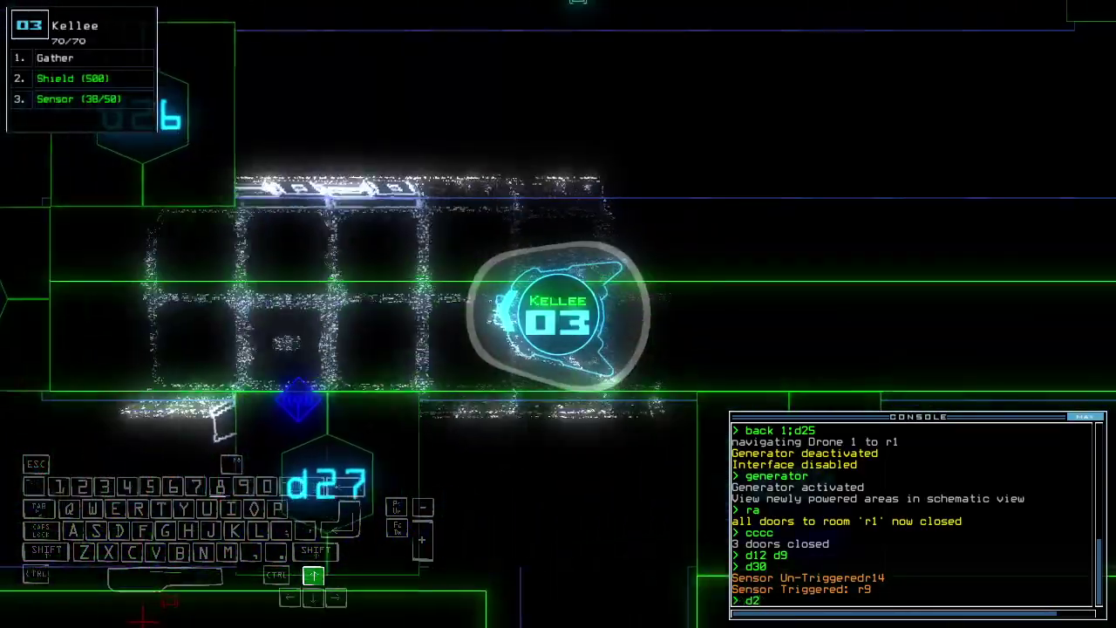
type("7")
- Toggle door d27, open door d9, and close the doors around the active drone
key("Return")
type("d27")
key("Return")
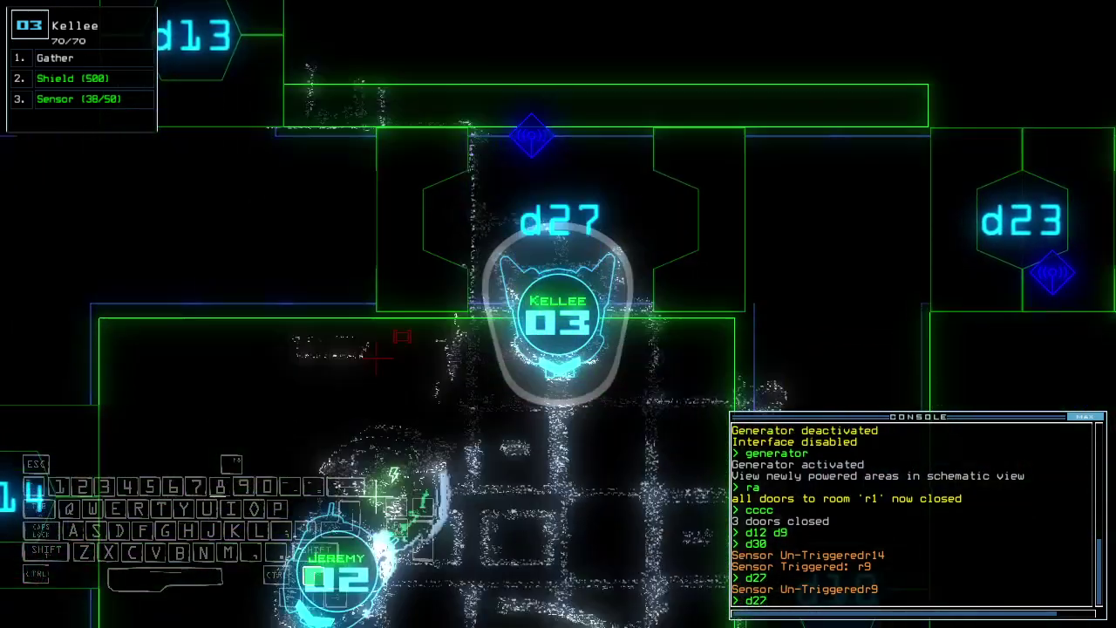
key("Tab")
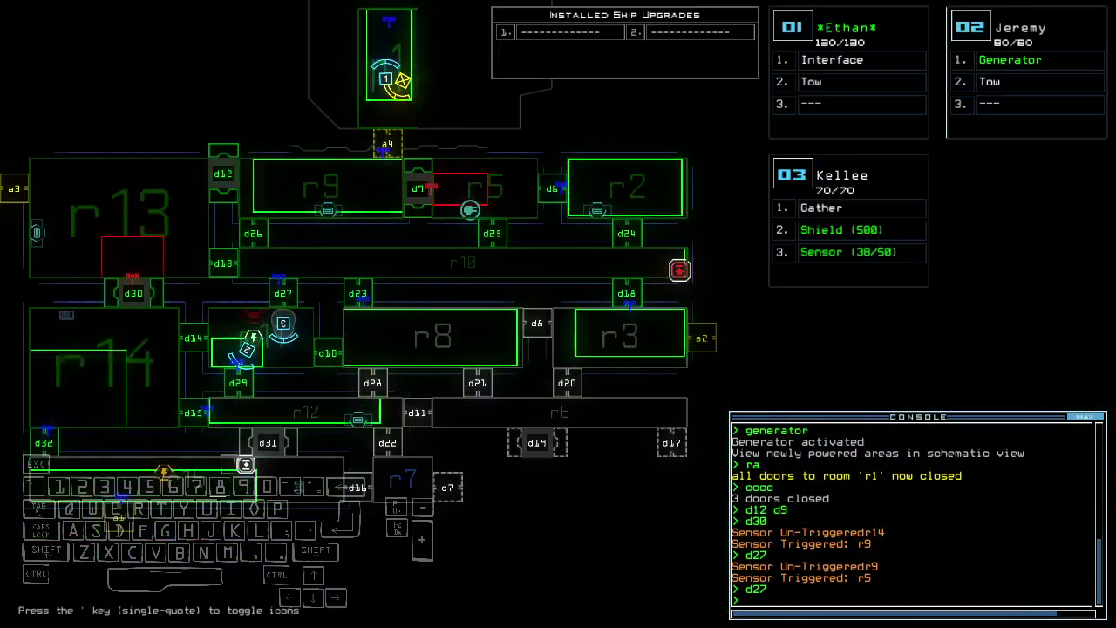
type("d9")
key("Return")
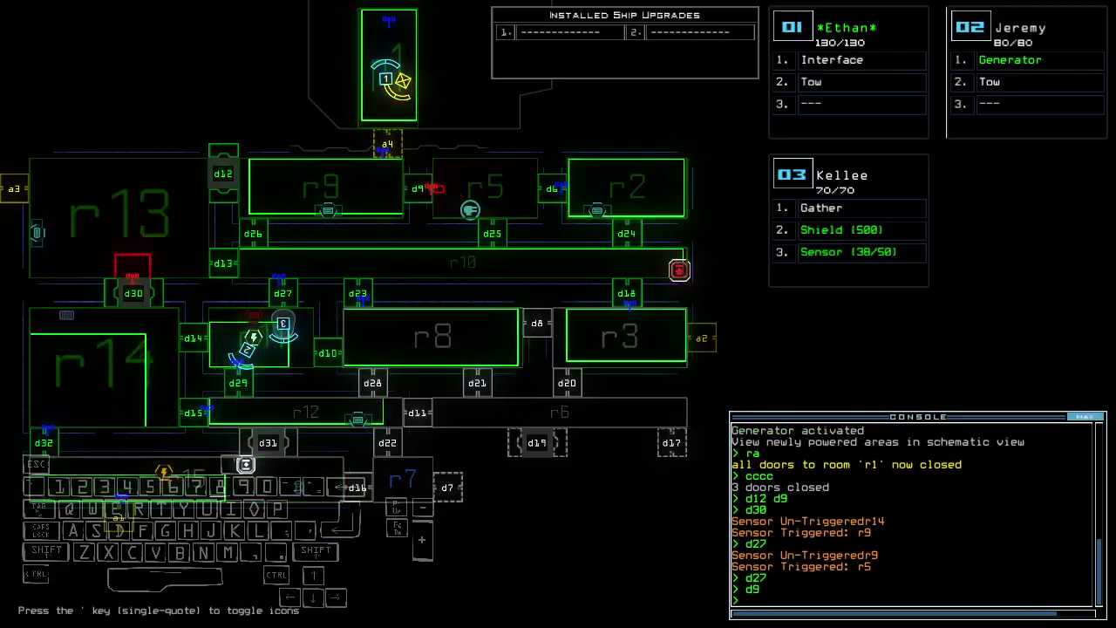
type("cccc")
key("Return")
- Fire the ship defenses in room r5 while driving drone 01 toward airlock a4
key("Tab")
type("arr")
key("Return")
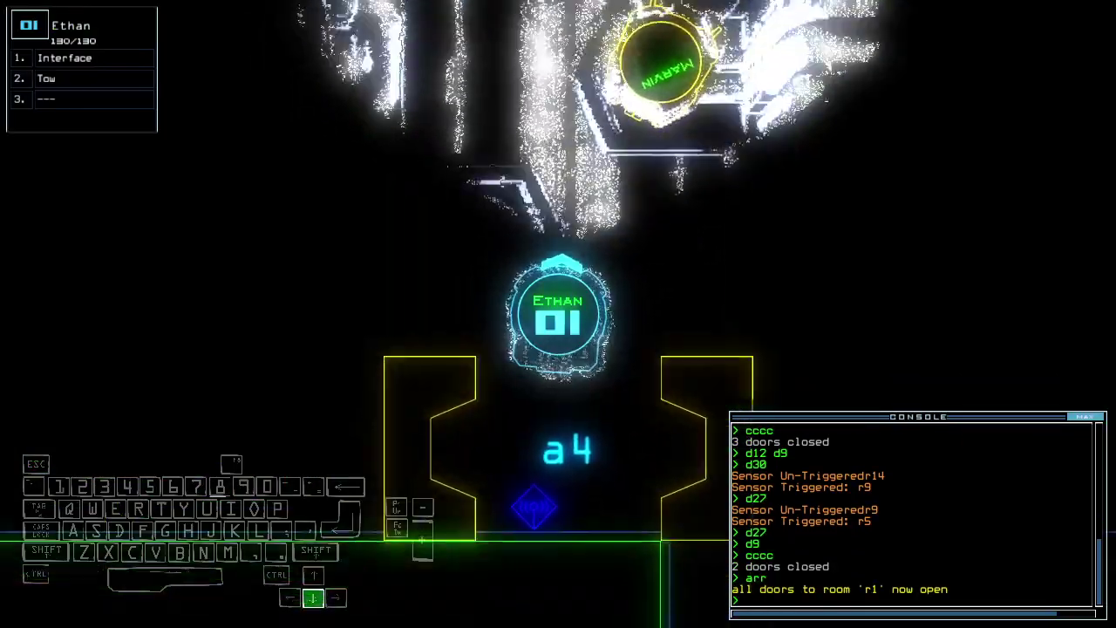
key("Up")
key("Up")
key("Up")
type("dct")
key("Return")
type("df")
key("Return")
key("Up")
key("Up")
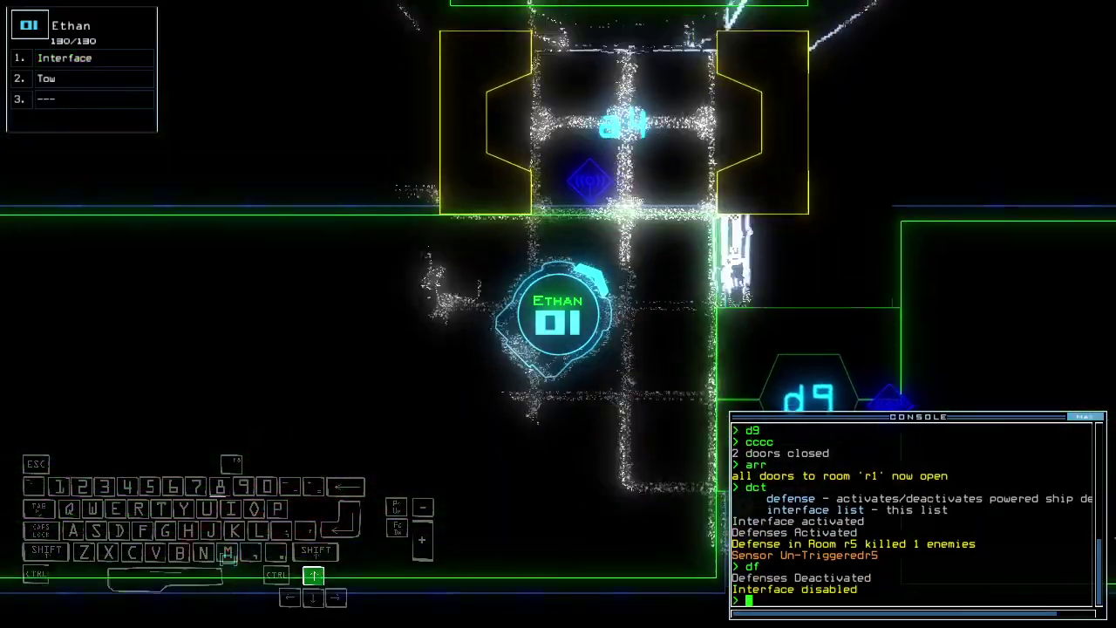
key("Up")
key("Up")
key("Up")
type("ra")
key("Return")
- Toggle doors d12 and d9, then d12 again, and check drone 01 at a4
key("Tab")
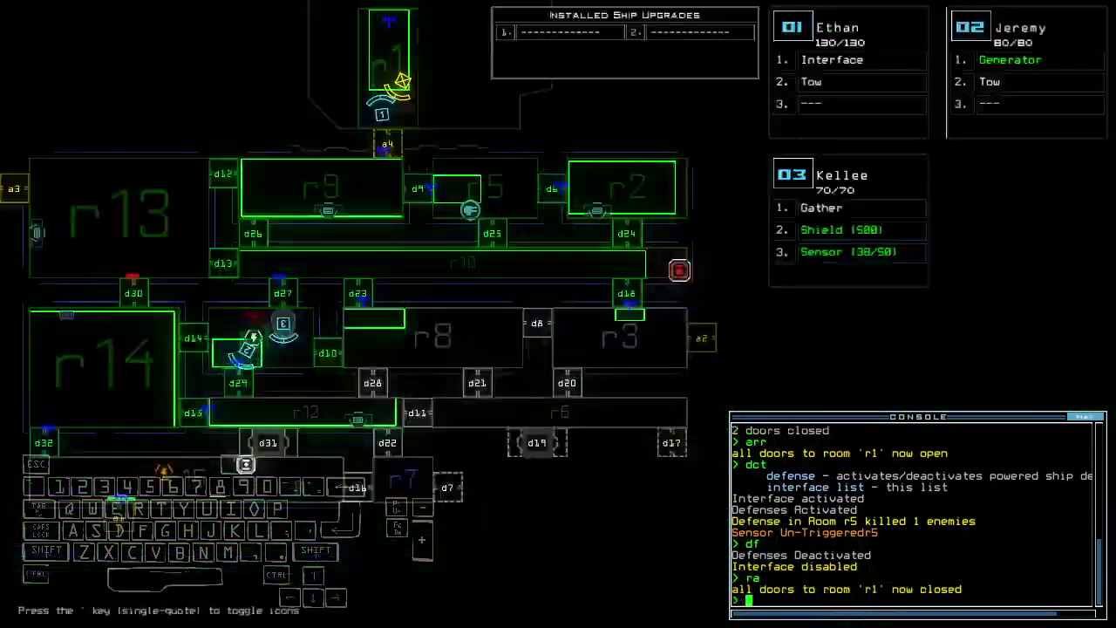
type("9")
key("Return")
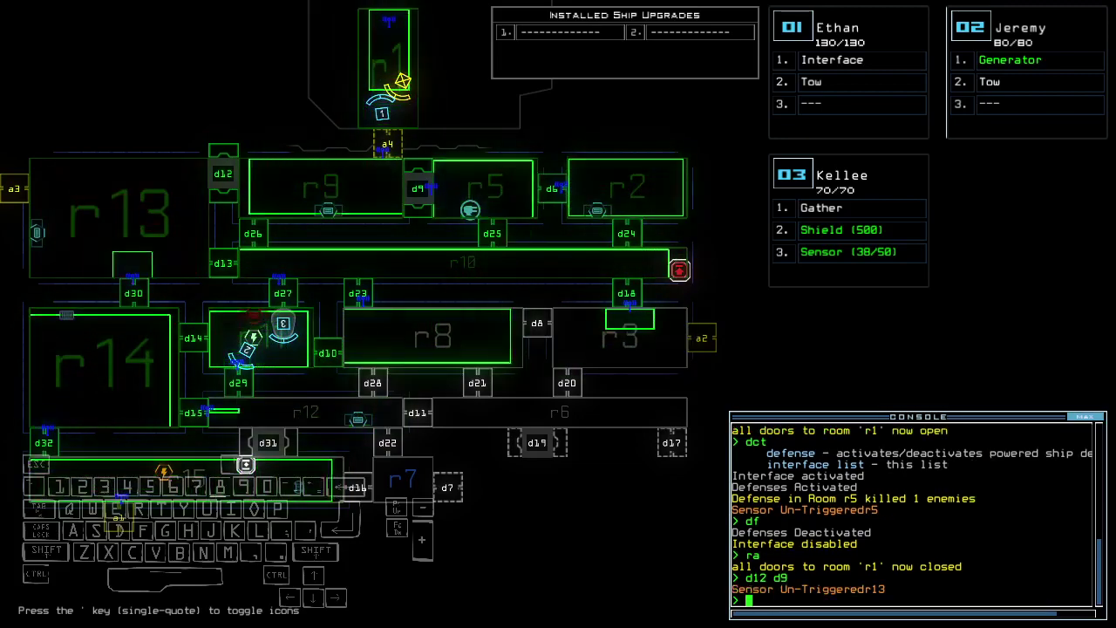
type("2")
key("Return")
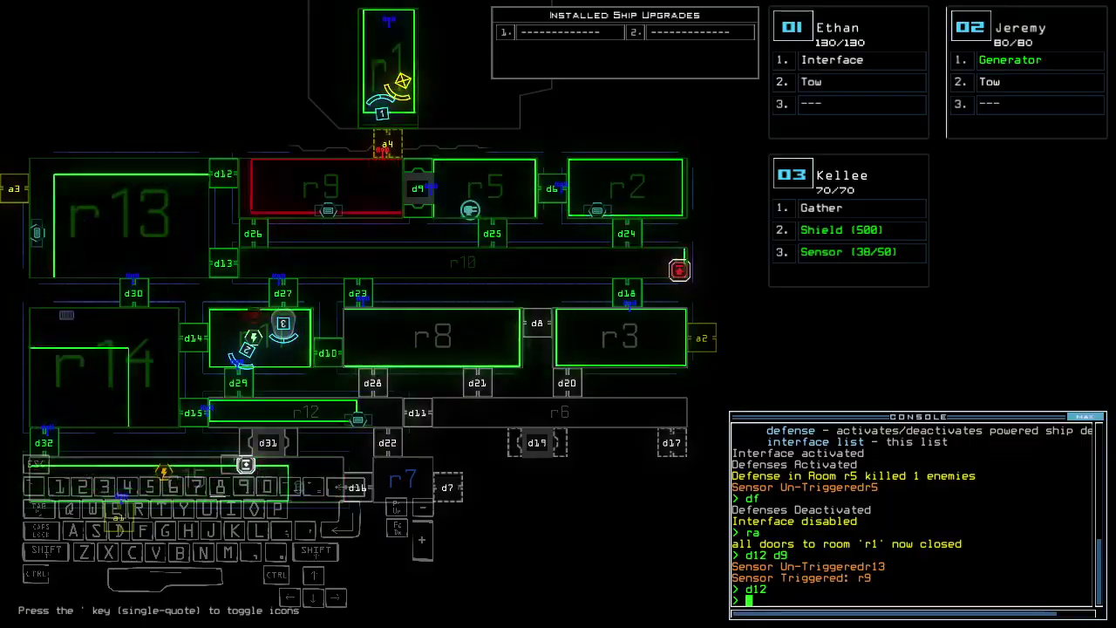
key("1")
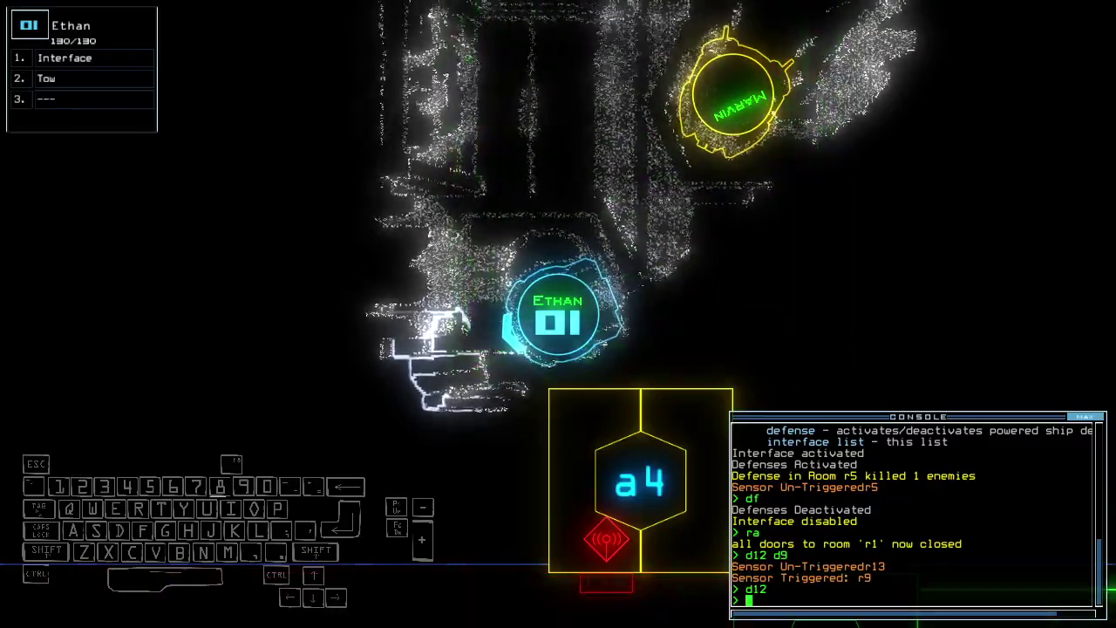
key("space")
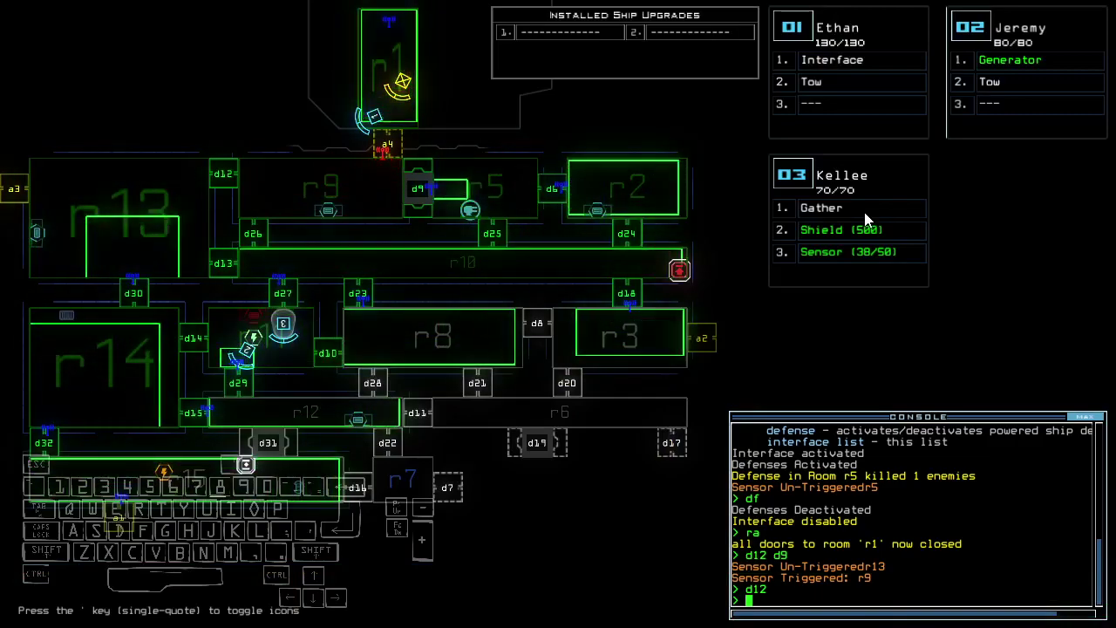
key("space")
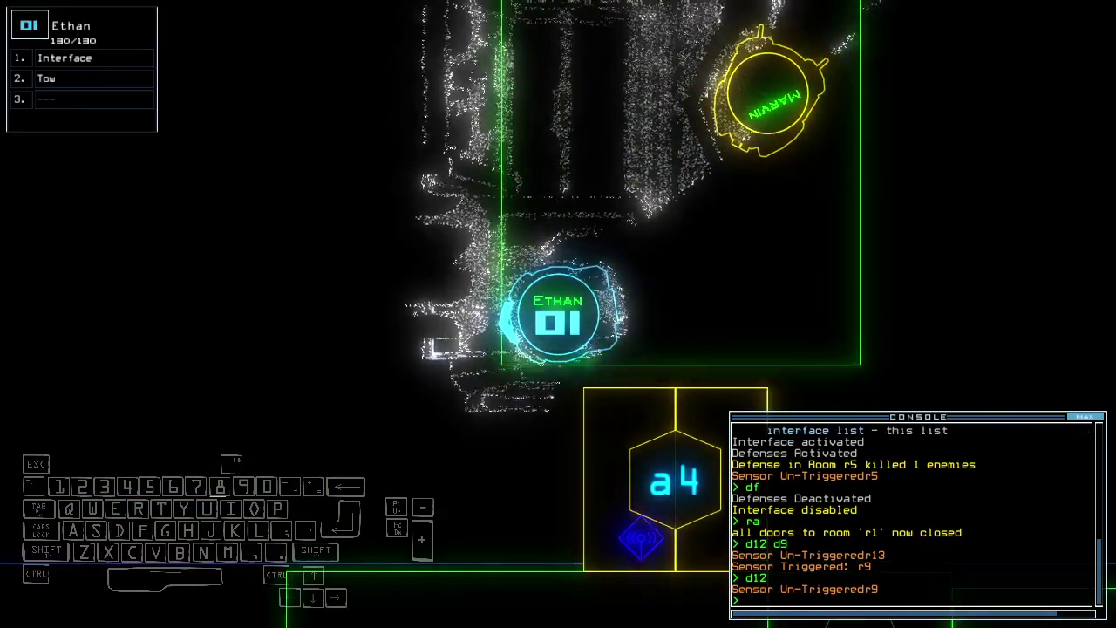
- Close the doors around drone 01, open all room r1 doors, and drive drone 01 out through the airlock
key("space")
type("cccc")
key("Return")
type("arr")
key("Return")
key("space")
key("Up")
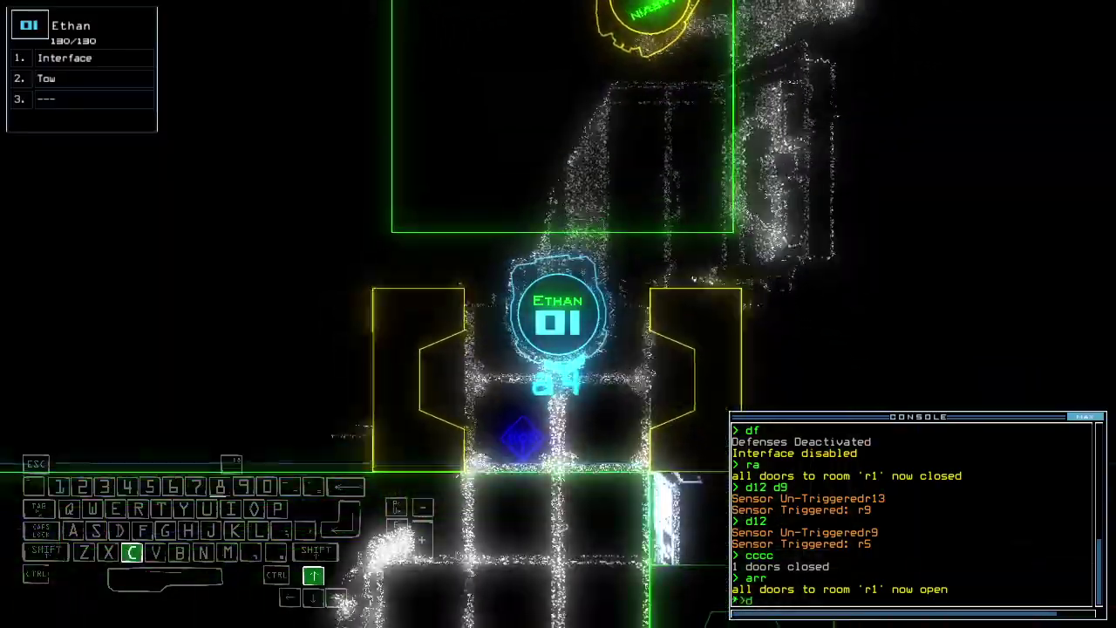
type("dot")
- Fire the ship defenses, switch them off, and open door d9 for drone 01
key("Return")
type("df")
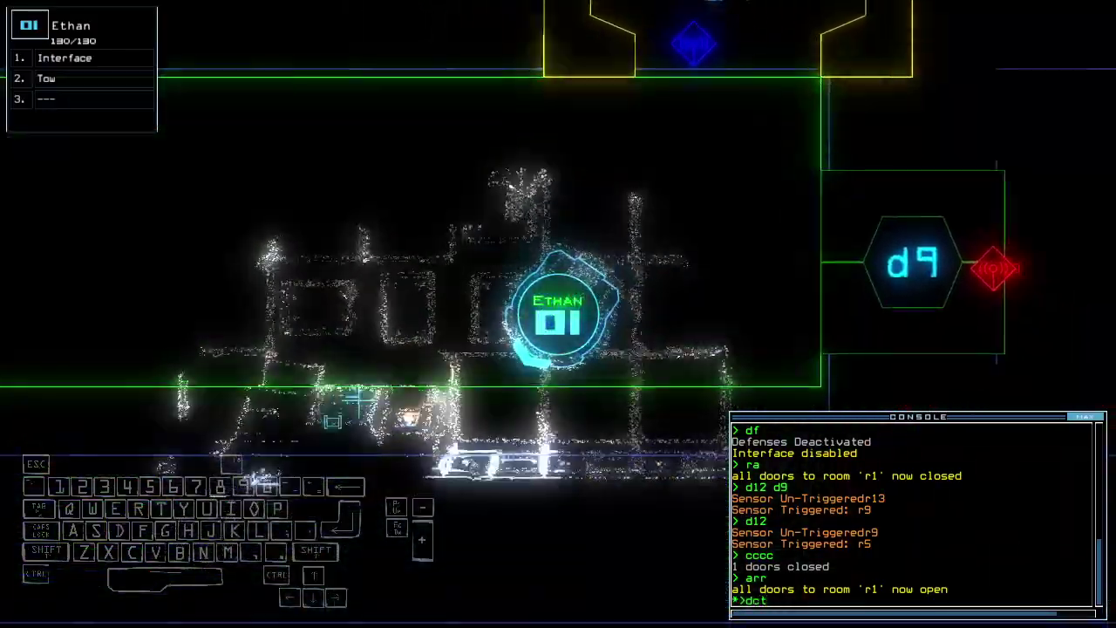
key("Return")
type("d9")
key("Return")
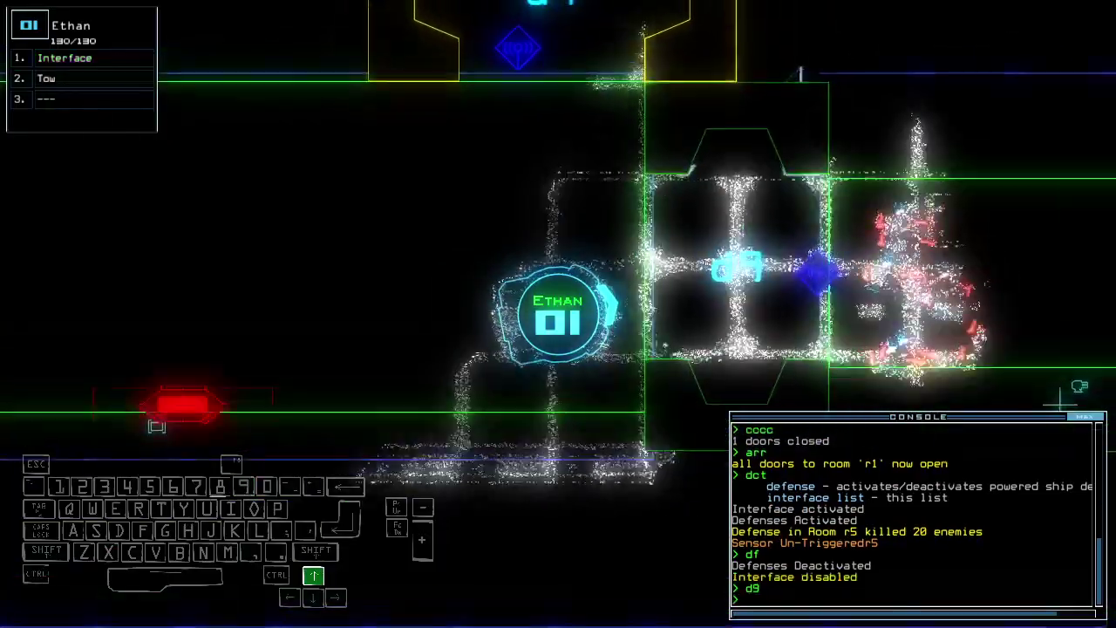
key("Up")
key("Up")
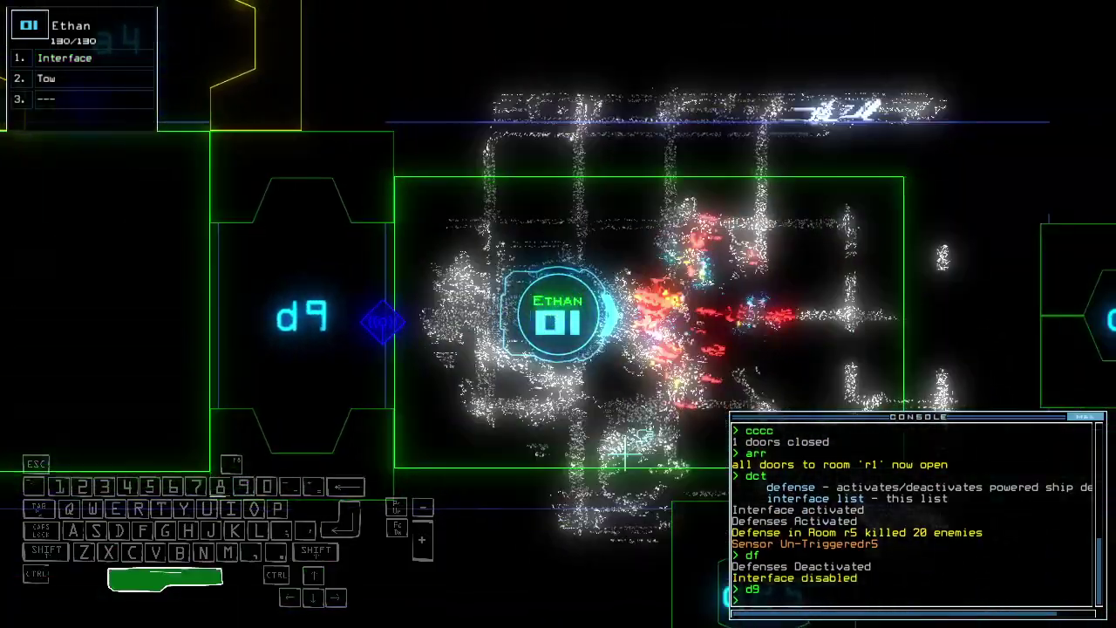
- Open doors d29 and d27, move drone 2 ahead, and check the mission time
key("space")
type("d29 d27")
key("Return")
key("space")
key("2")
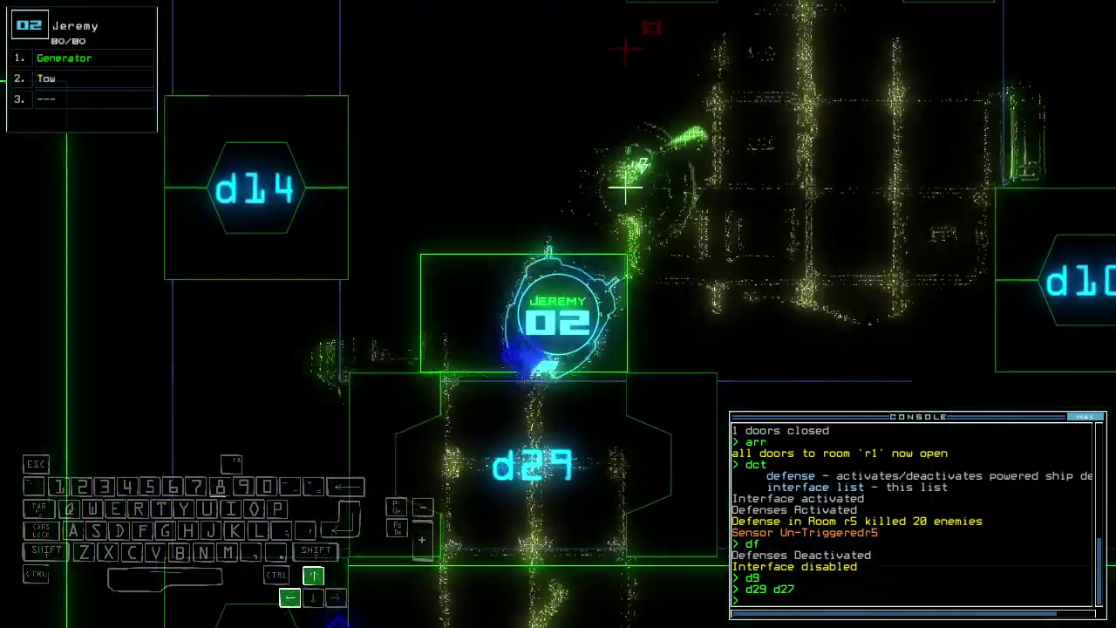
key("Up")
key("space")
key("Return")
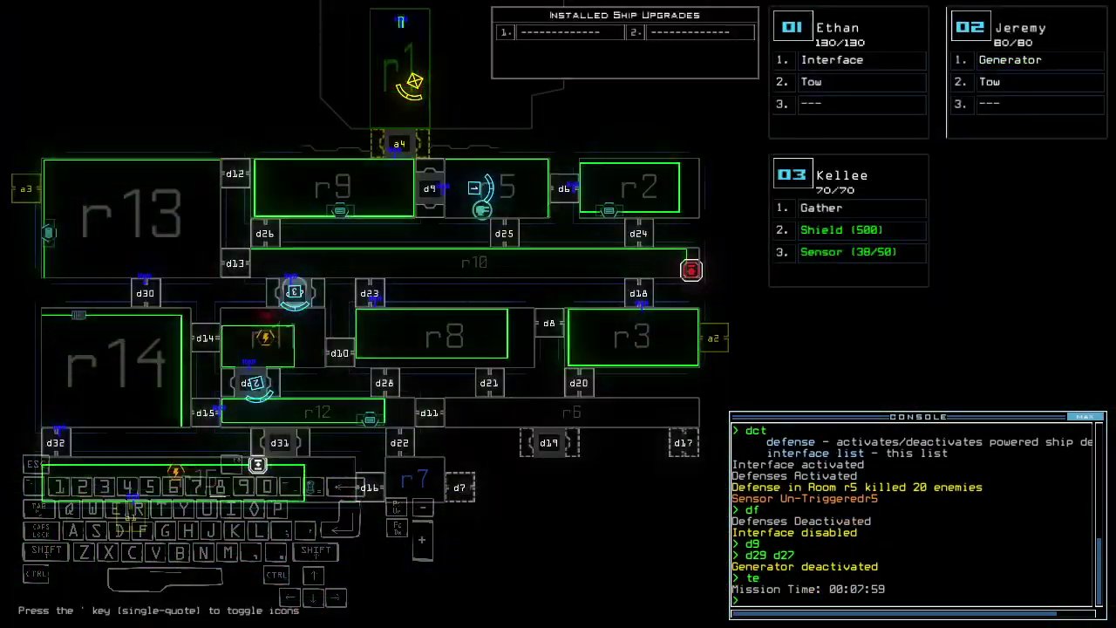
- Drive drones 1 and 2 forward and restart the generator
key("1")
key("Up")
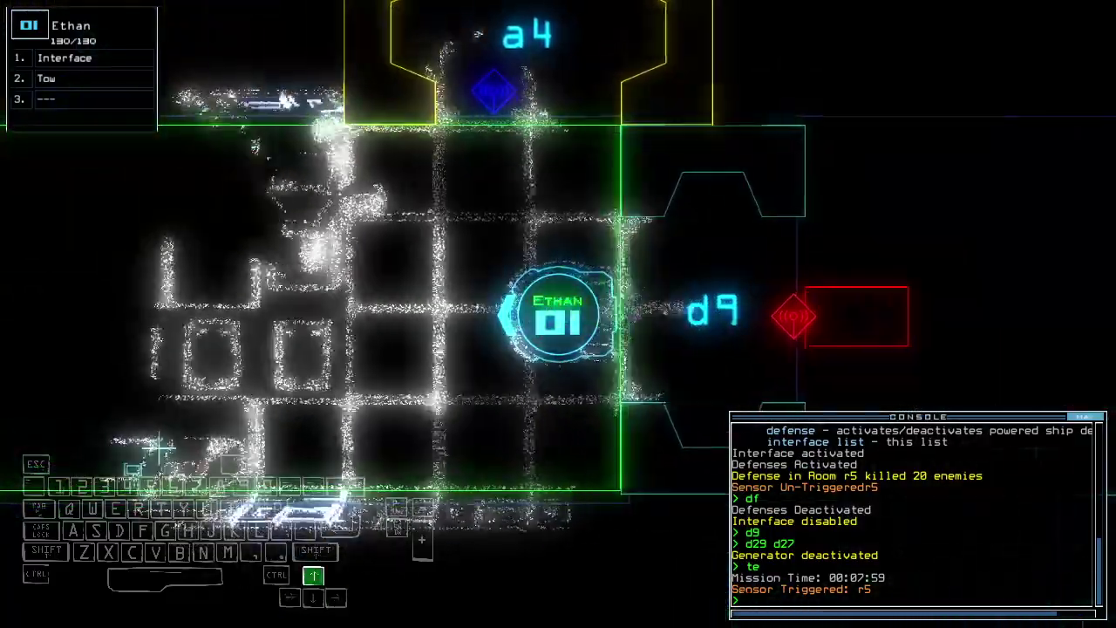
key("2")
key("Up")
type("generator")
key("Return")
type("3")
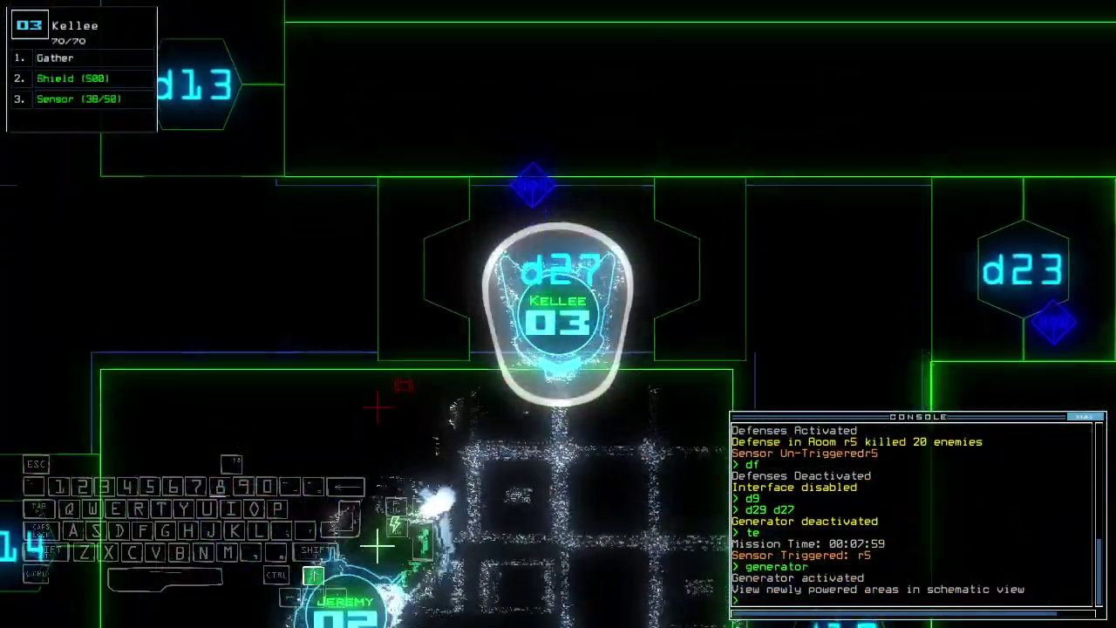
type("cccc")
- Close the open doors, then fire and disable the room r5 defenses
key("Return")
type("1dct")
key("Return")
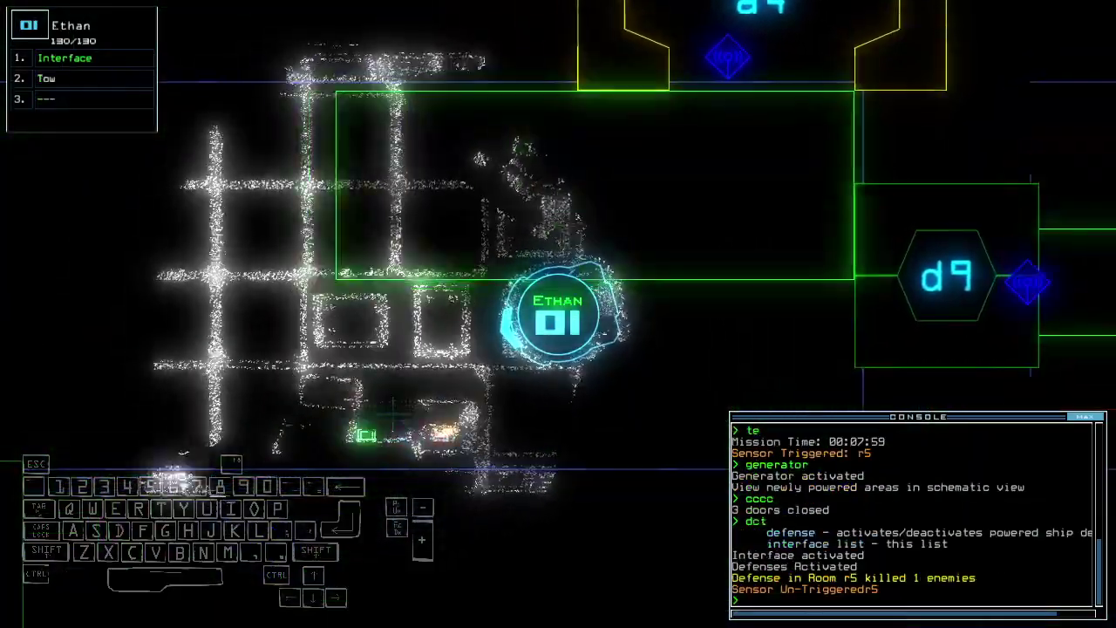
type("df")
key("Return")
key("space")
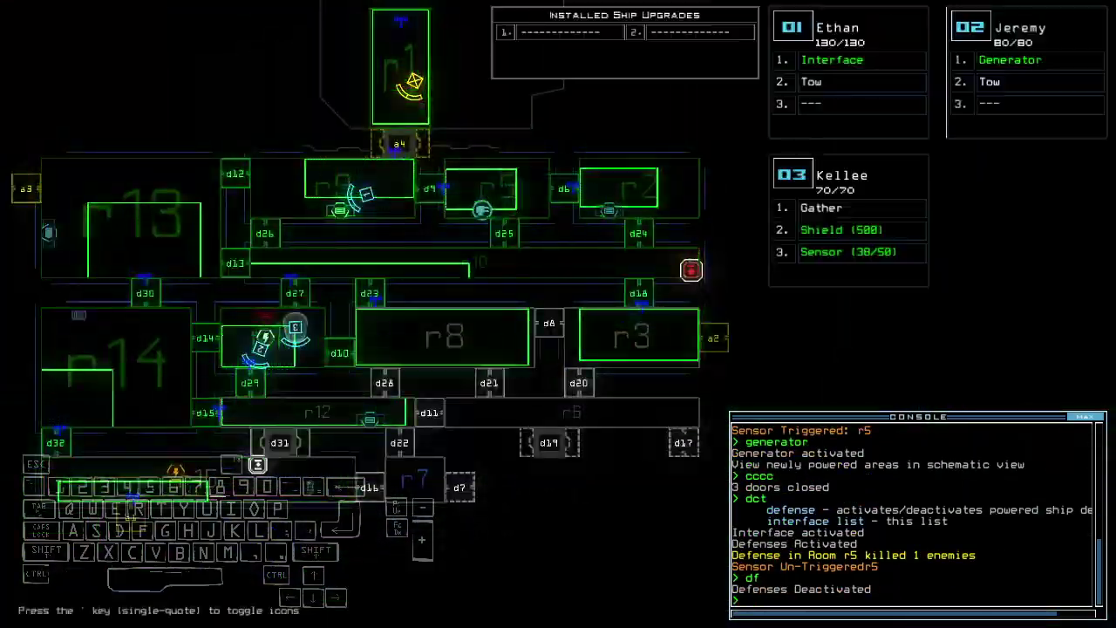
- Drive drone 1 toward airlock a4 and close all doors to room r1
key("1")
key("Up")
key("Up")
key("Up")
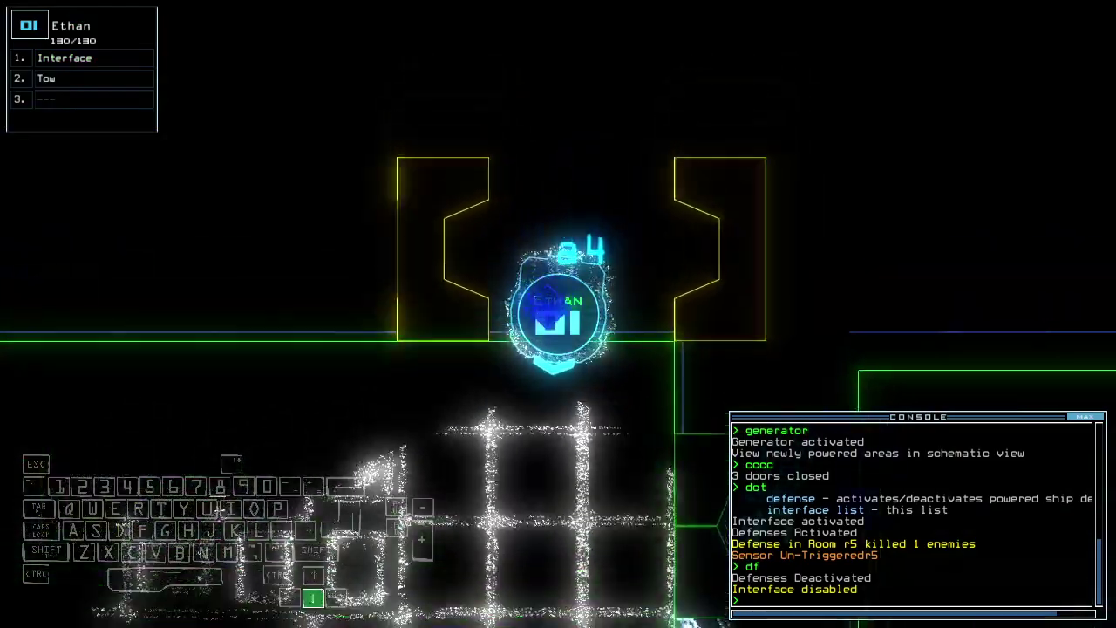
type("ra")
key("Return")
key("space")
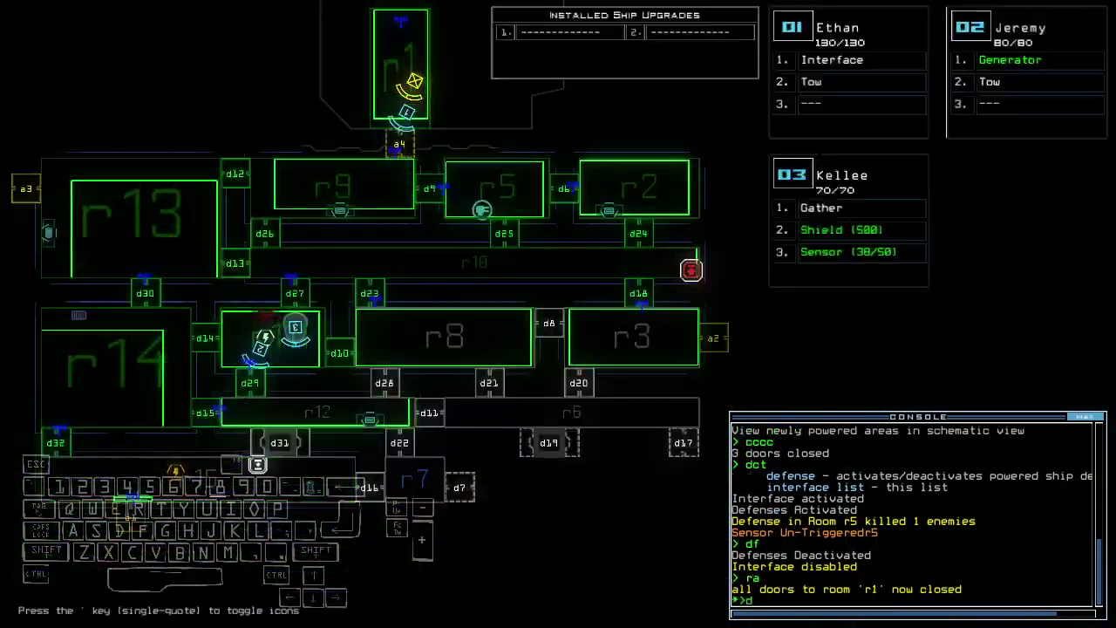
- Toggle door d29, send drone 3 to room r15, and enter the generator command
key("Return")
type("2")
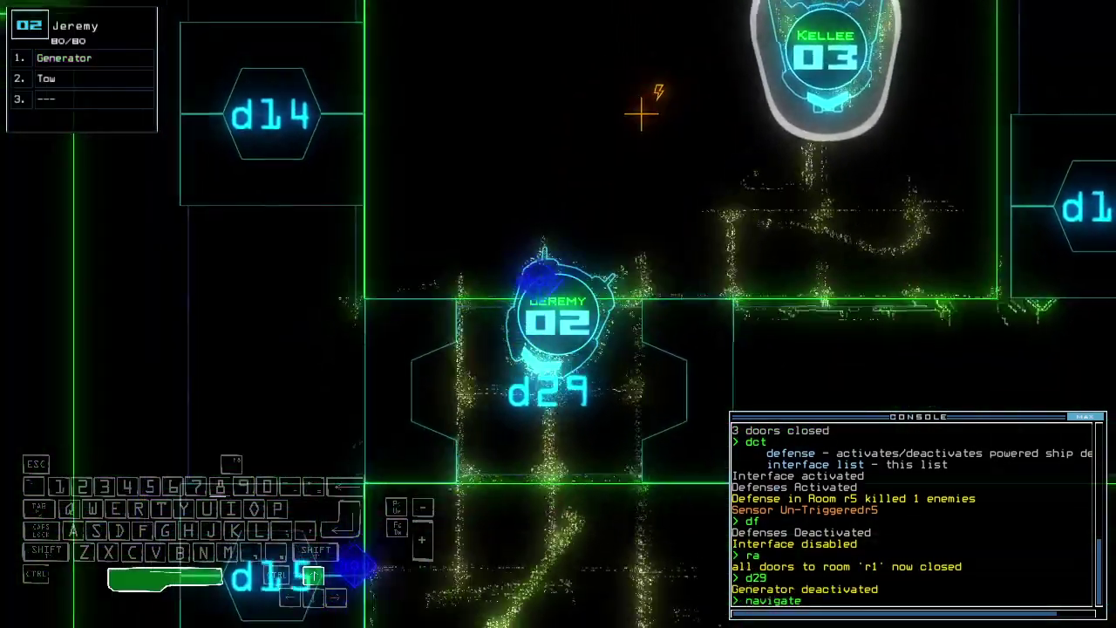
type("navigate 3 r15")
key("Return")
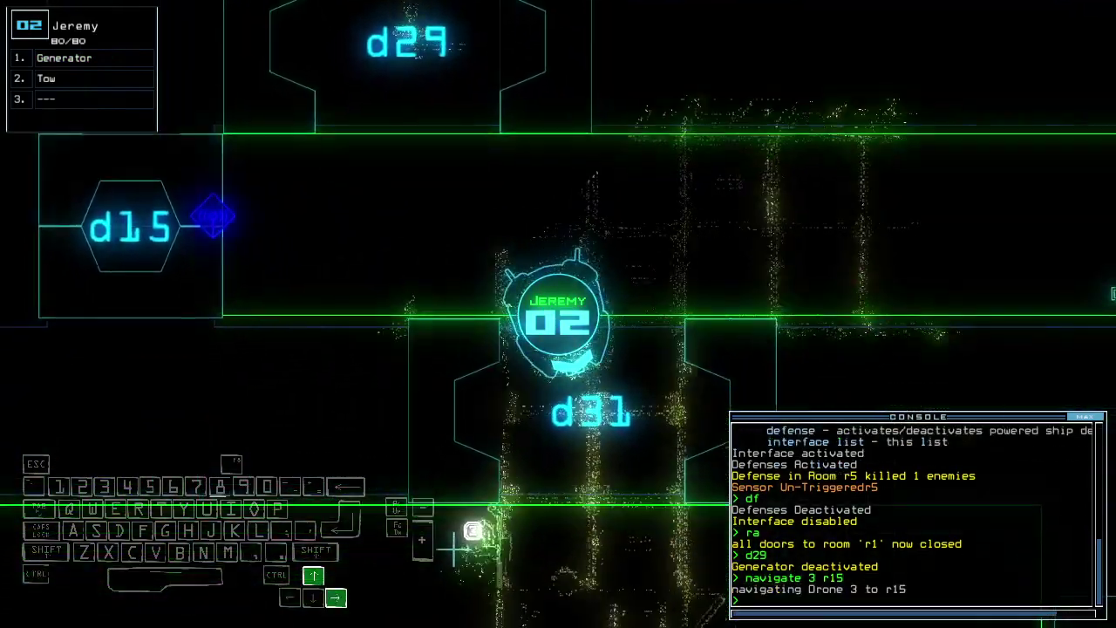
type("generator")
key("Return")
key("space")
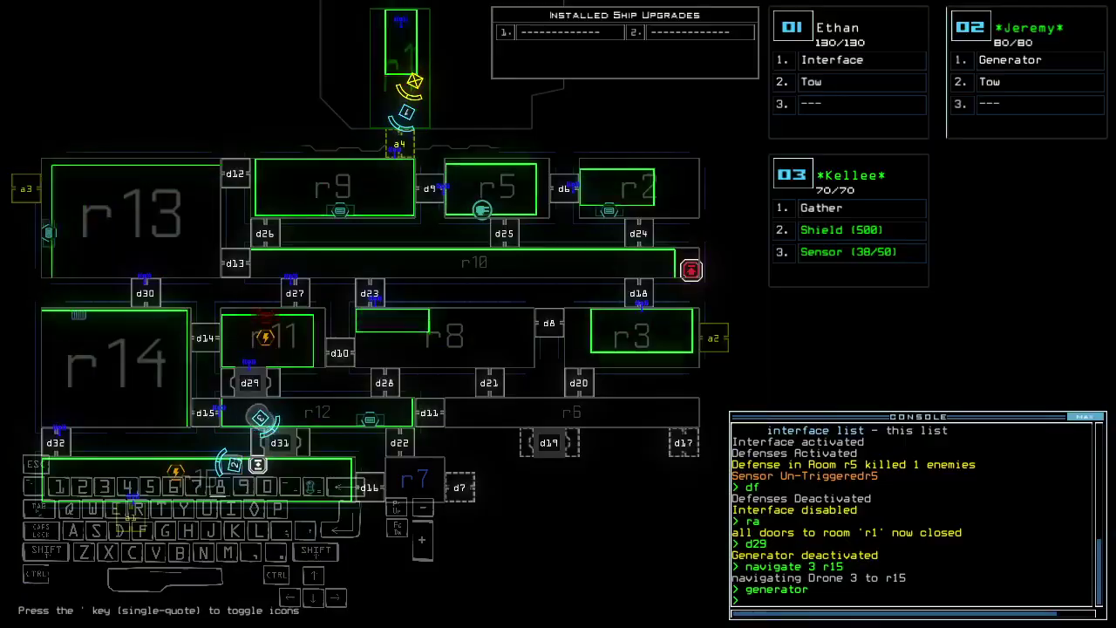
key("3")
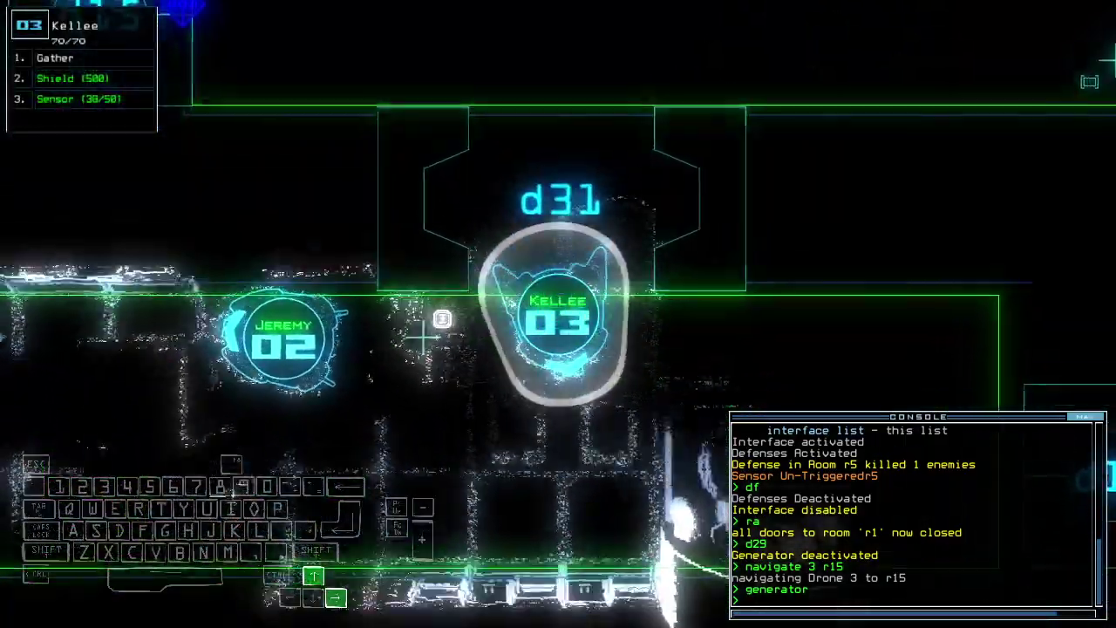
- Move drone 2 to the generator and reactivate it
key("2")
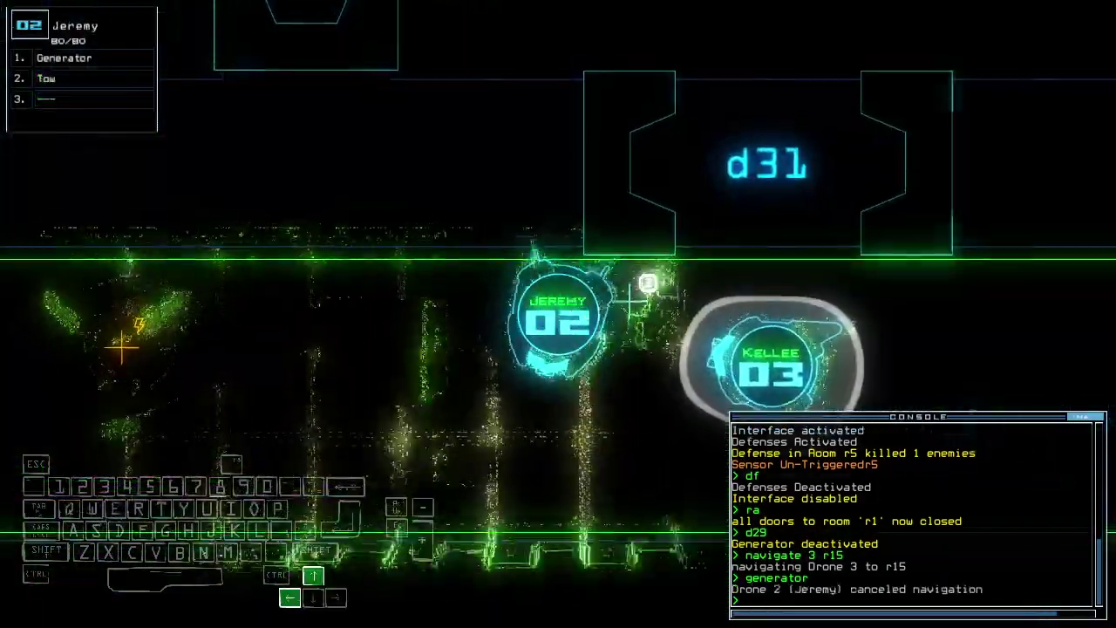
key("Right")
type("generator")
key("Return")
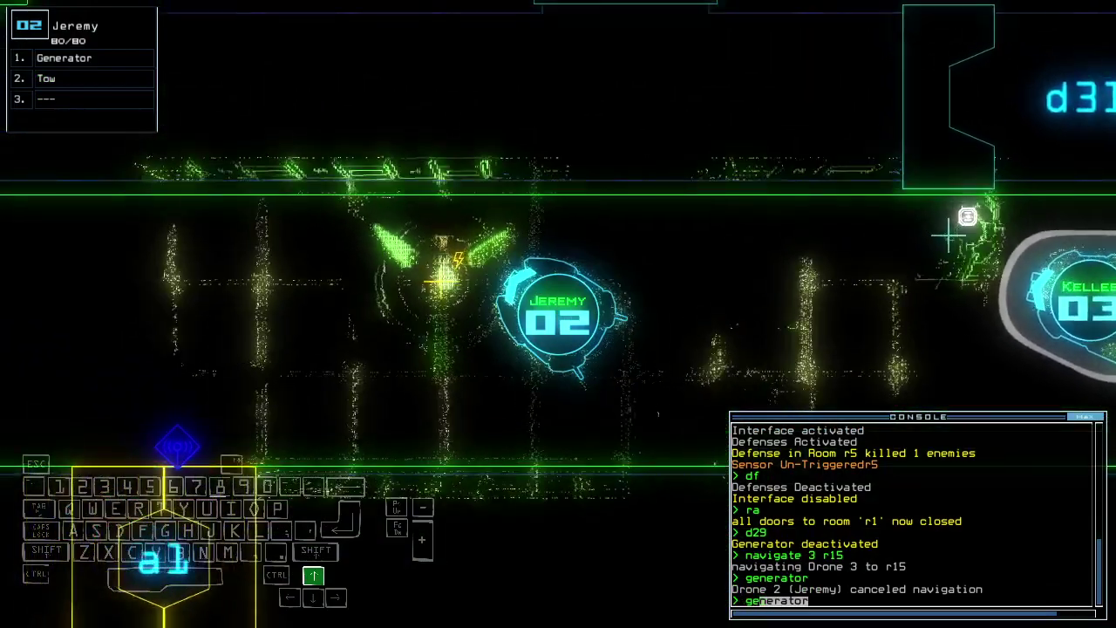
- Close the two open doors and open doors d22 and d28
key("space")
type("cccc")
key("Return")
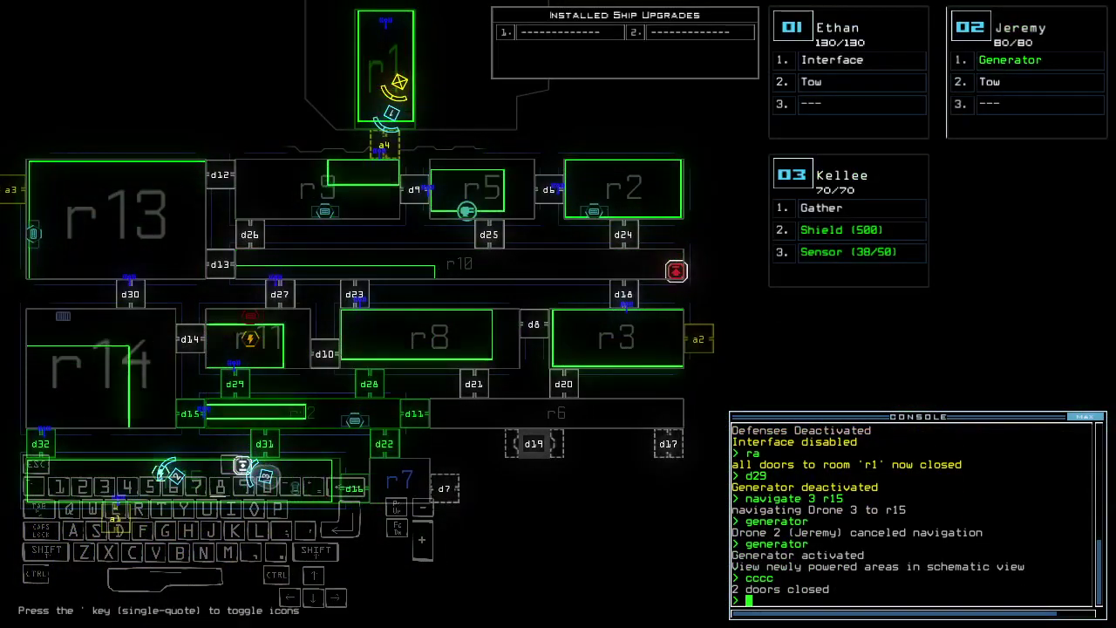
type("28")
key("Return")
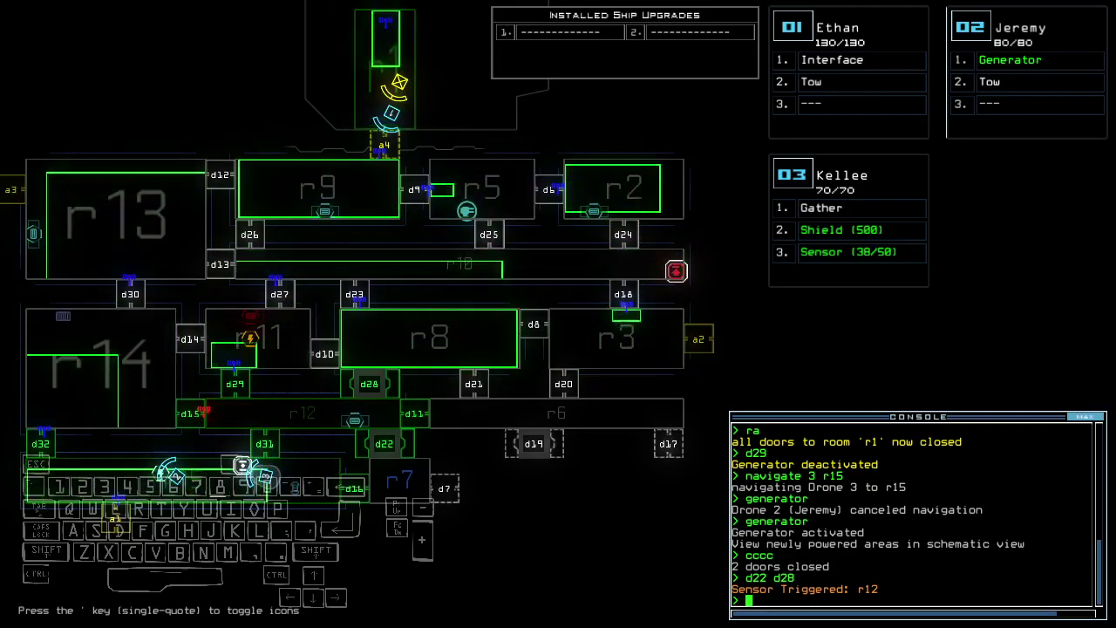
type("d31")
- Toggle door d31 twice, open door d16, drop a sensor, and toggle d16 again
key("Return")
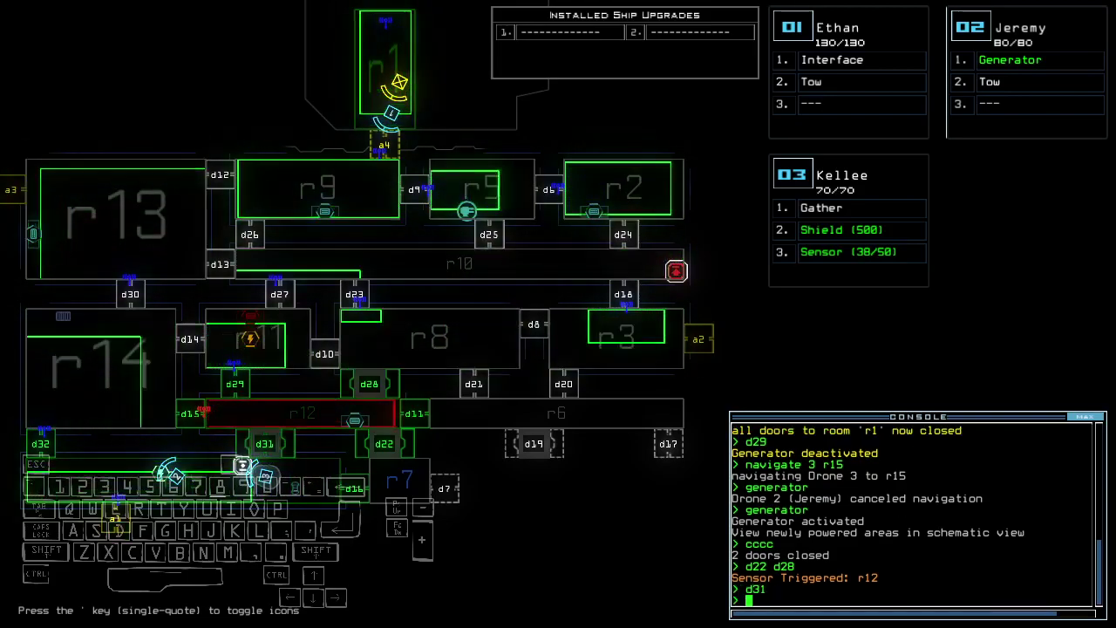
key("space")
type("d31")
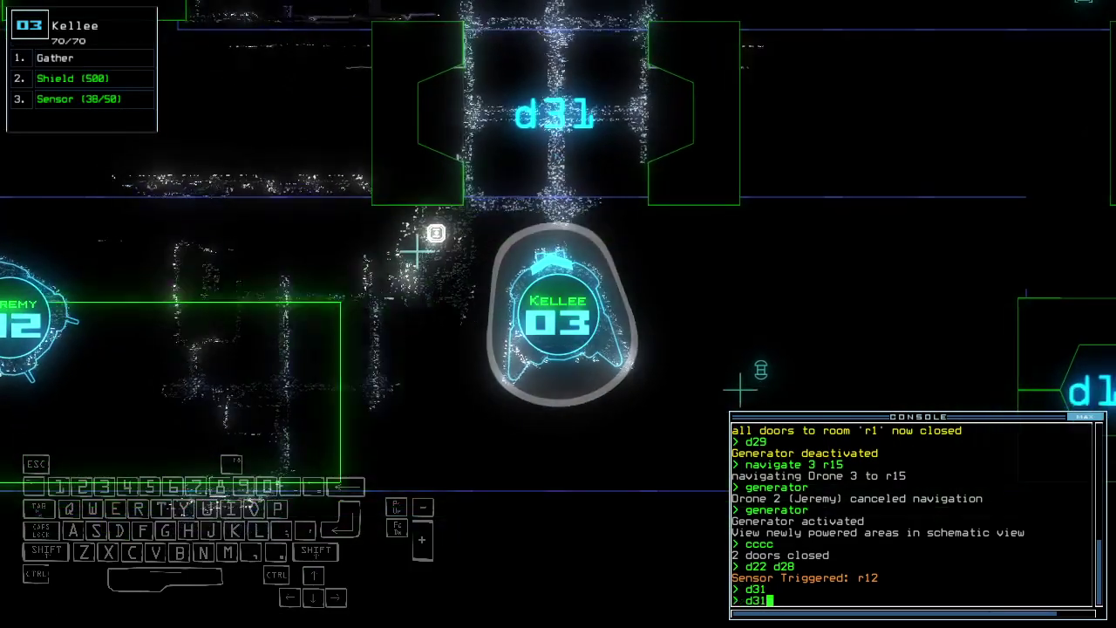
key("Return")
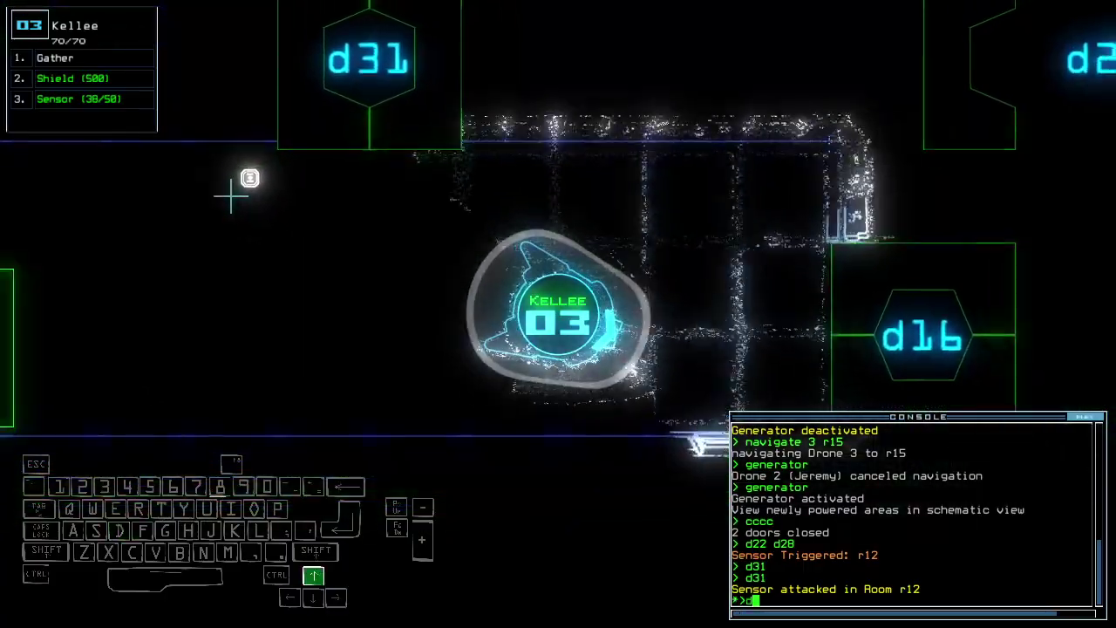
type("1d16")
key("Return")
type("ss")
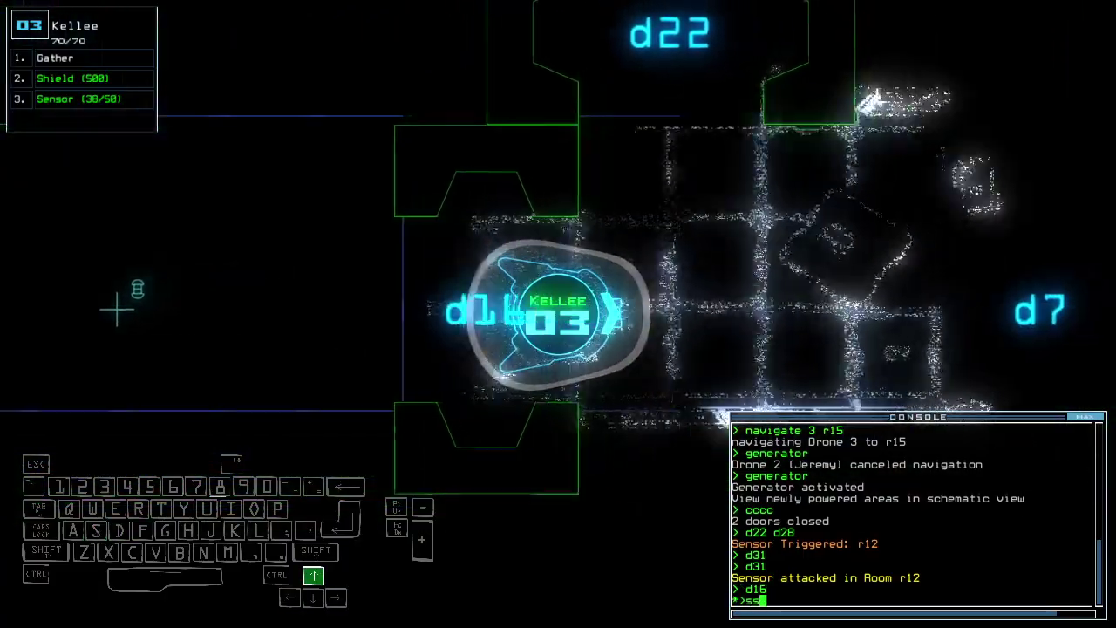
key("Return")
key("Down")
type("d")
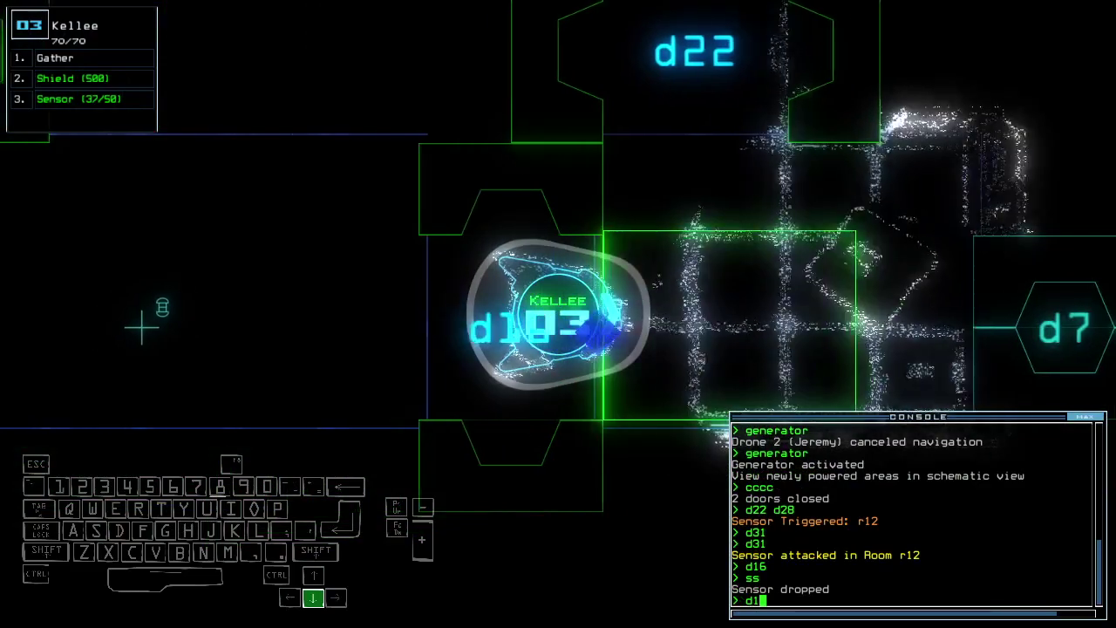
type("d16")
key("Return")
key("space")
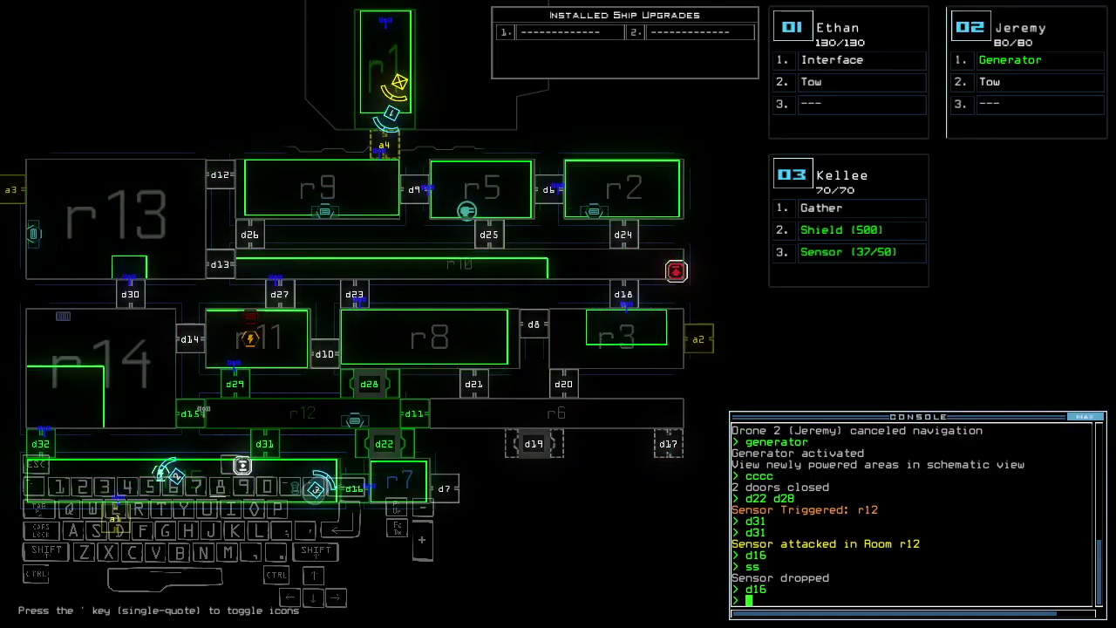
- Toggle door d22 and run the command for room r7
key("Left")
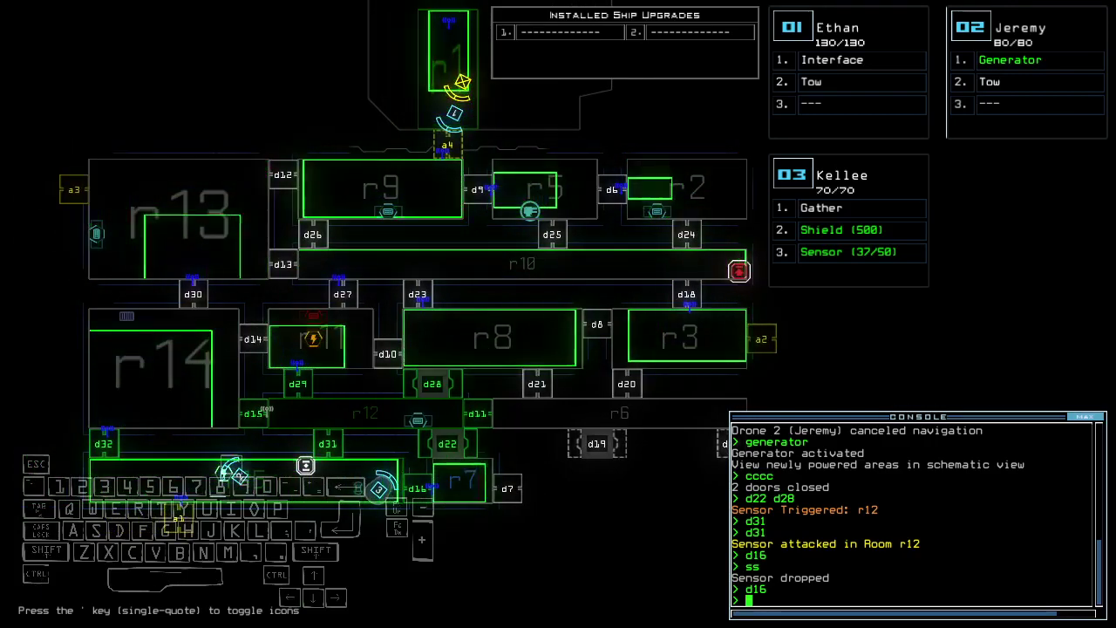
type("d22")
key("Return")
type("f r")
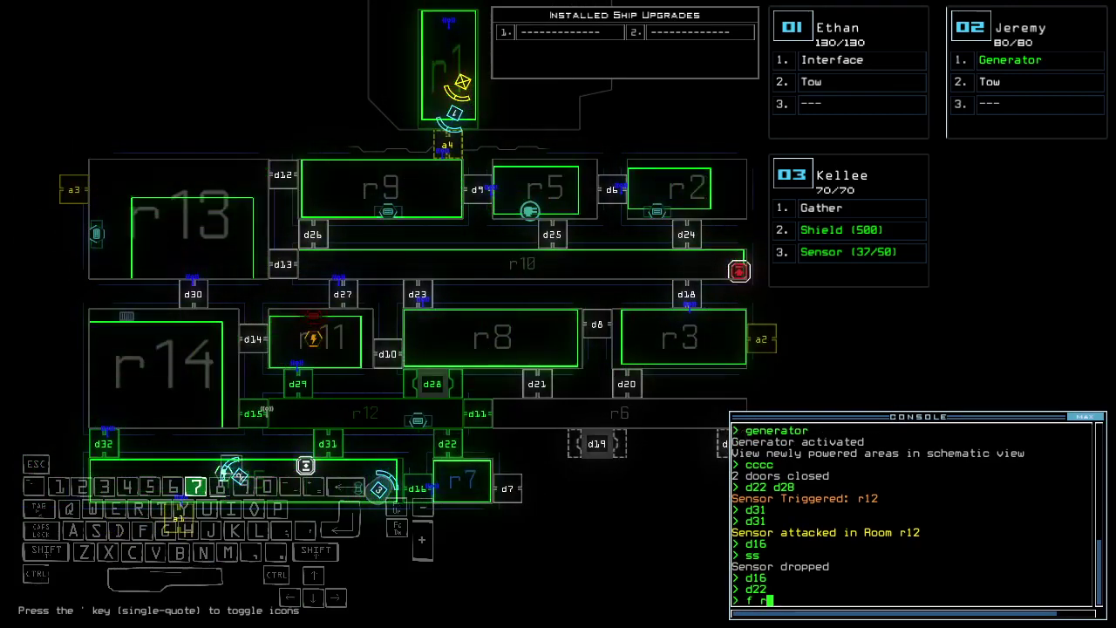
type("7")
key("Return")
key("Right")
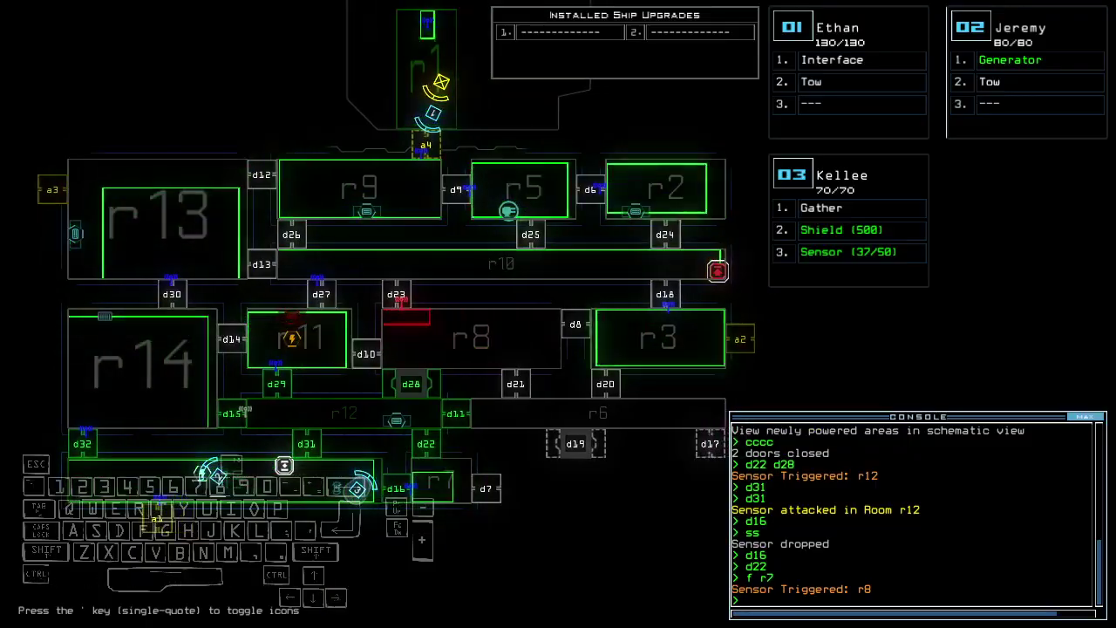
key("space")
type("d28")
- Toggle doors d28, d31 and d29 while moving drone 3 forward
key("Return")
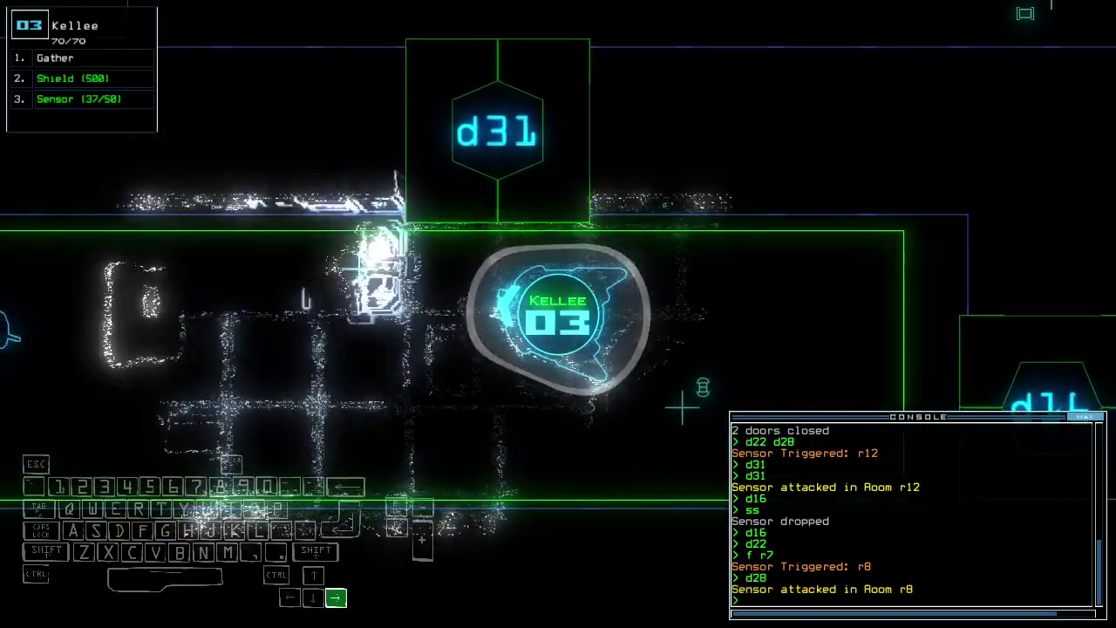
type("d31")
key("Return")
key("Up")
key("Up")
key("Up")
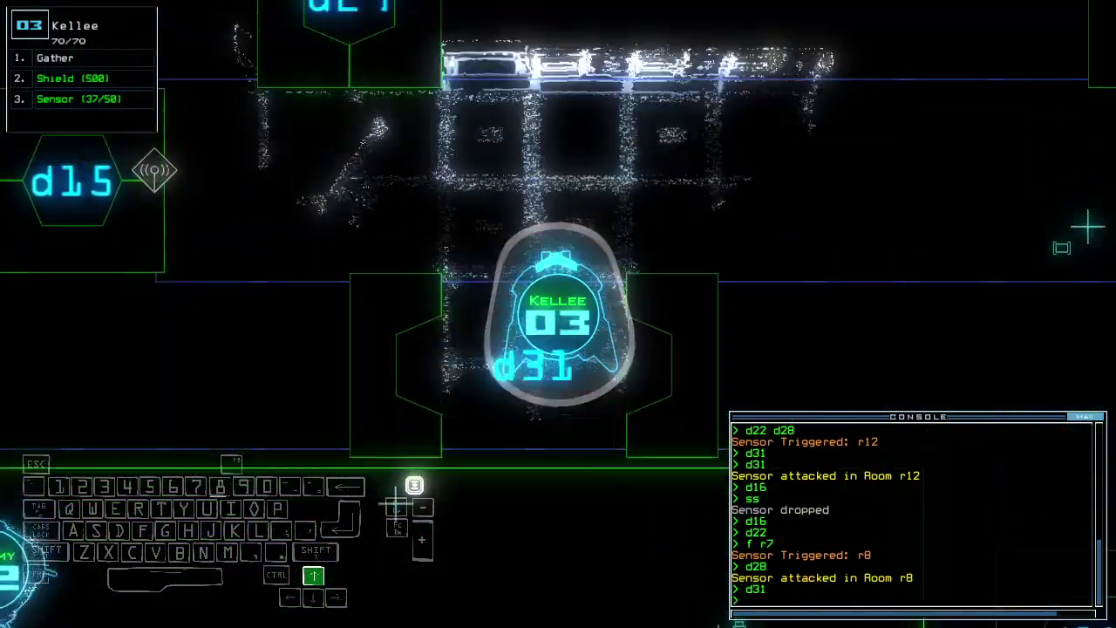
type("d29")
key("Return")
type("n")
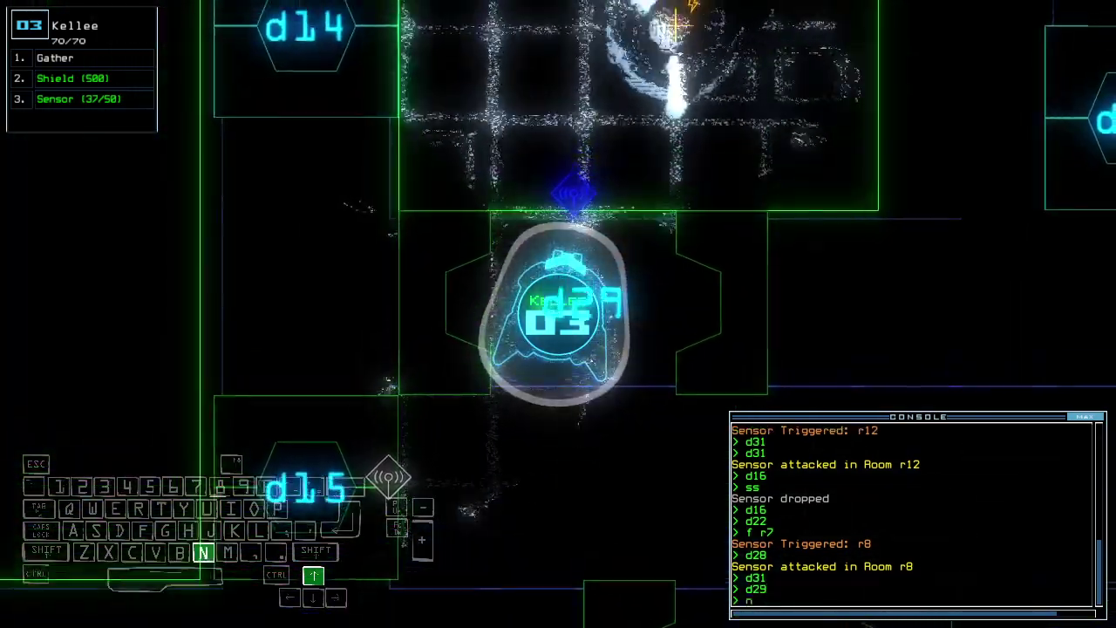
type("avigate 2")
- Send drone 02 to room r11 and activate the generator
key("Return")
key("space")
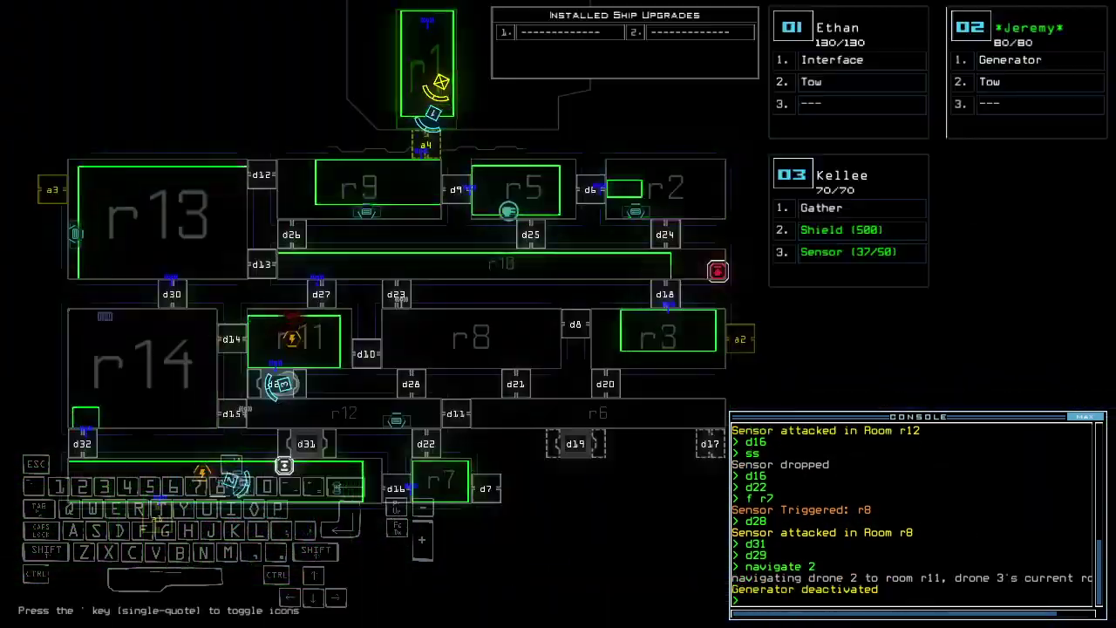
key("space")
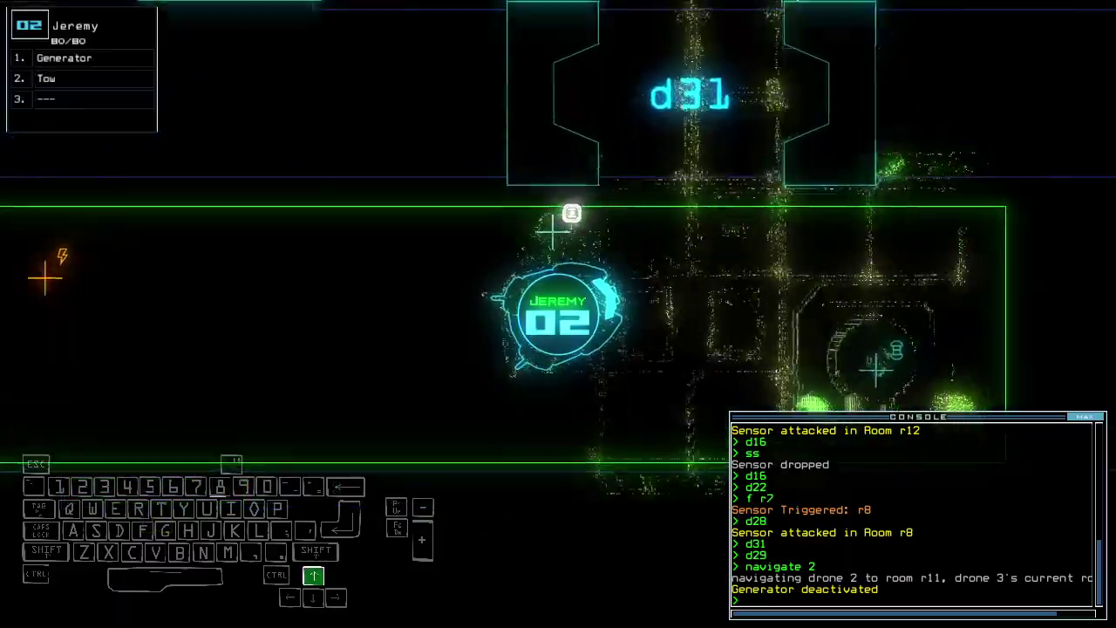
key("Up")
key("Up")
key("Up")
key("Left")
key("Up")
key("Up")
key("Up")
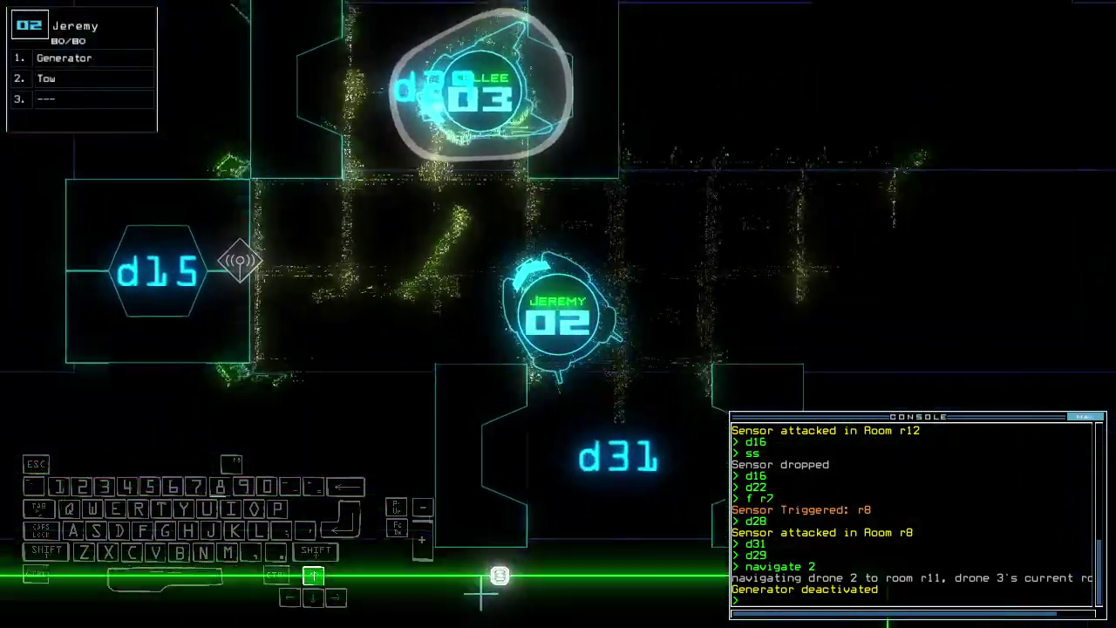
key("Up")
type("generator")
key("Return")
key("space")
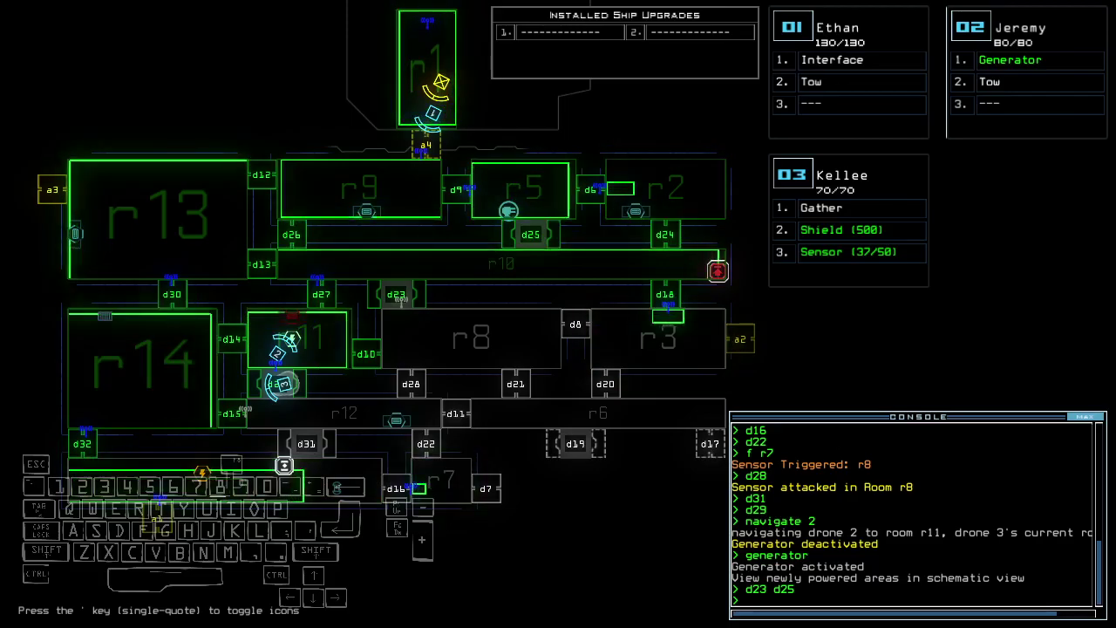
- Open and re-close the room r1 doors, then open door d9 for drone 01
key("space")
type("arr")
key("Return")
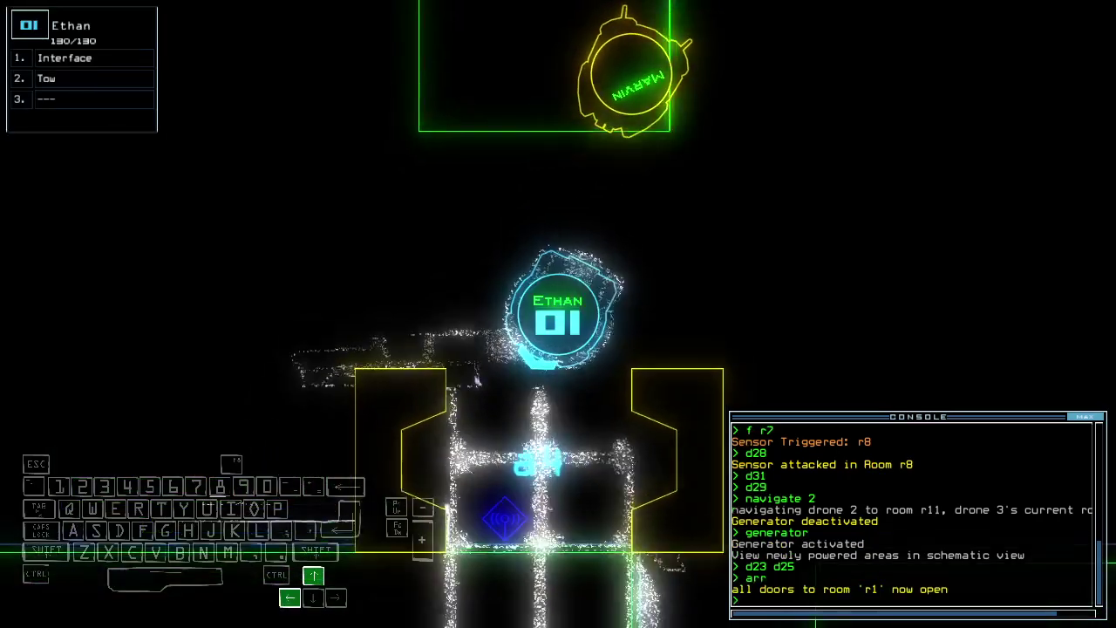
type("ra")
key("Return")
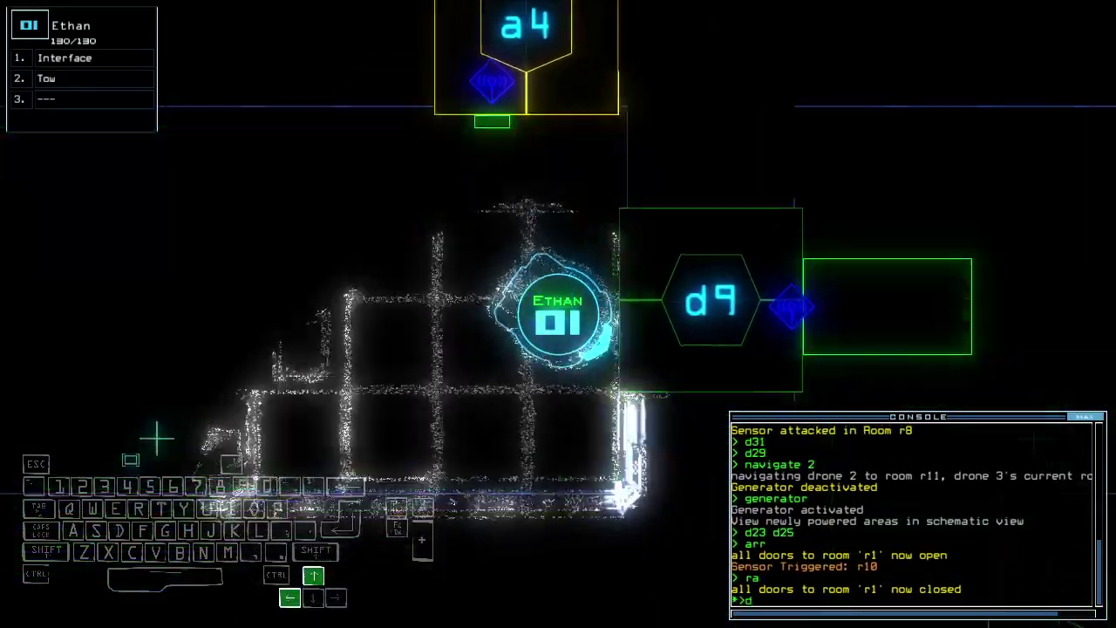
type("d9")
key("Return")
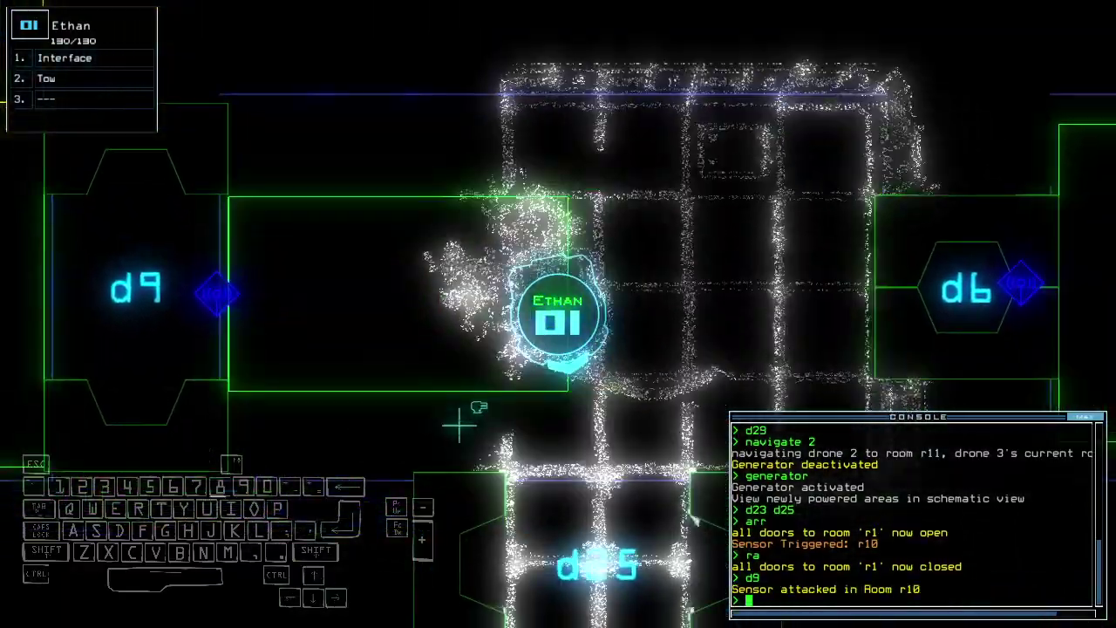
key("space")
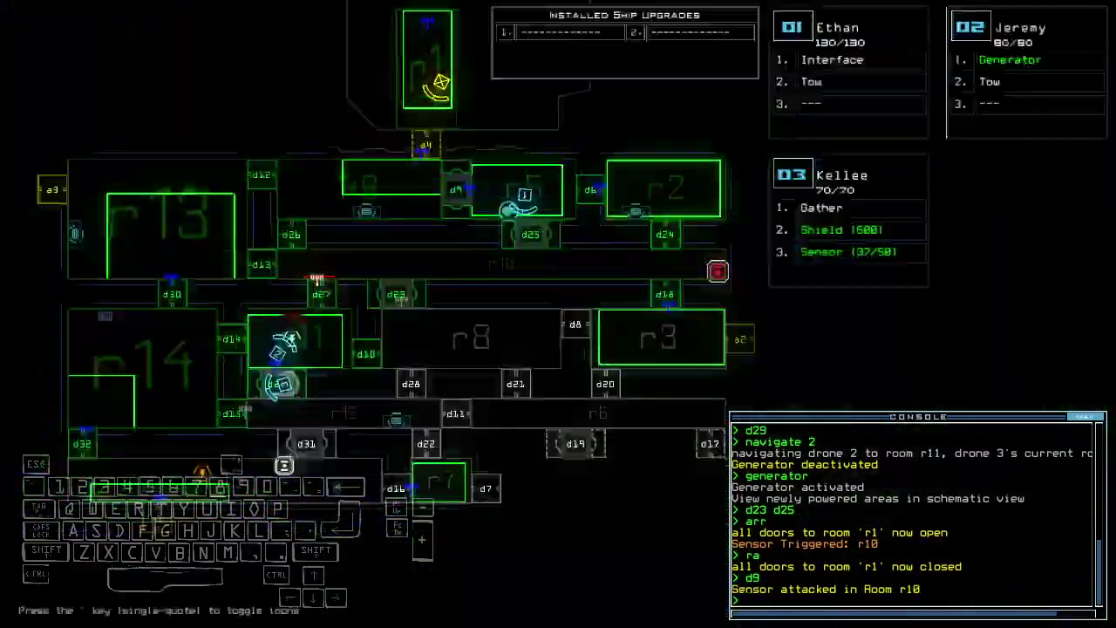
- Check the drone cameras and close the doors around the drones
key("space")
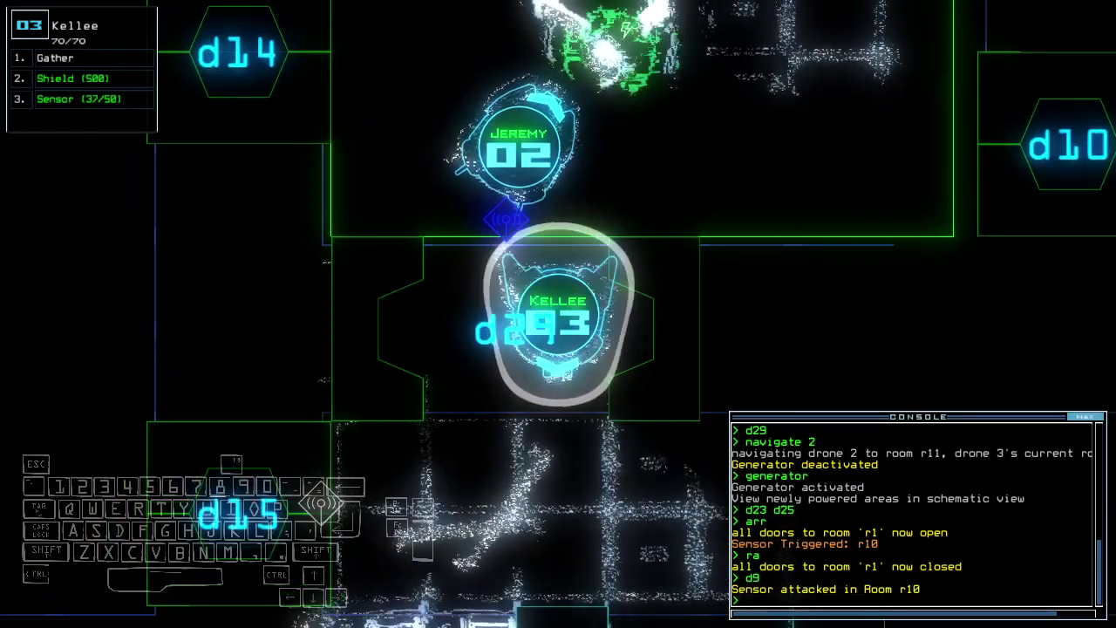
key("space")
type("d23")
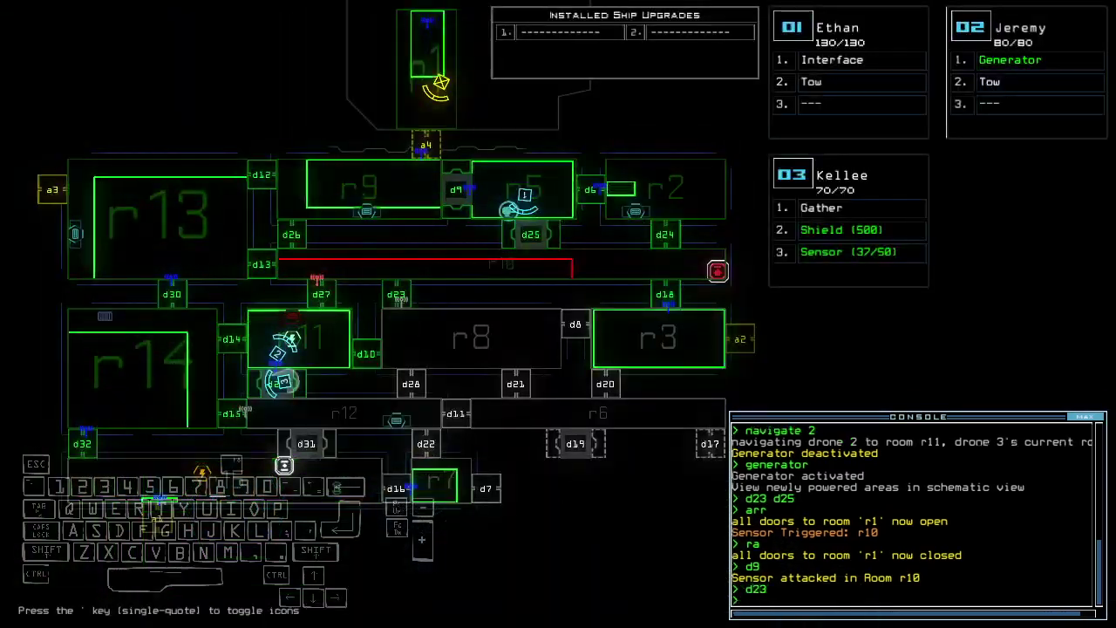
key("1")
type("cc")
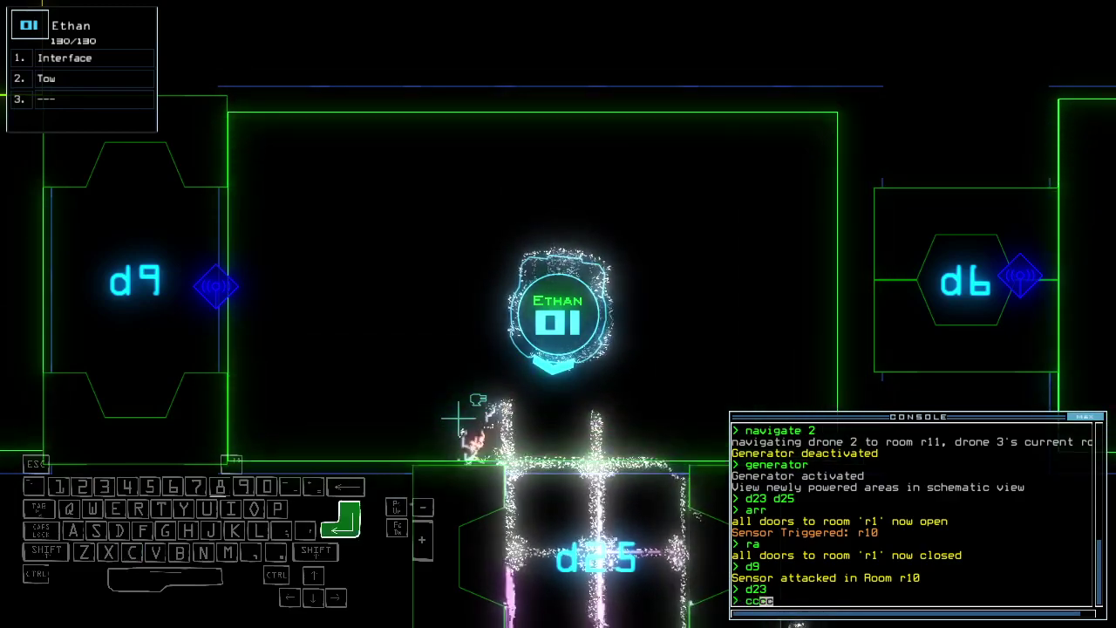
key("Return")
key("2")
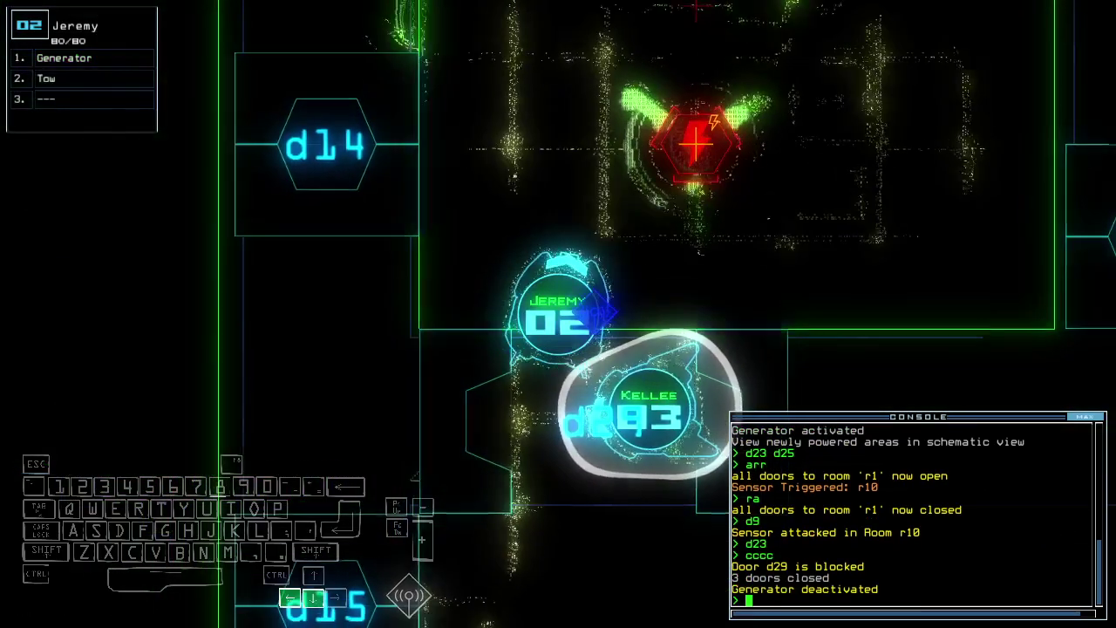
key("space")
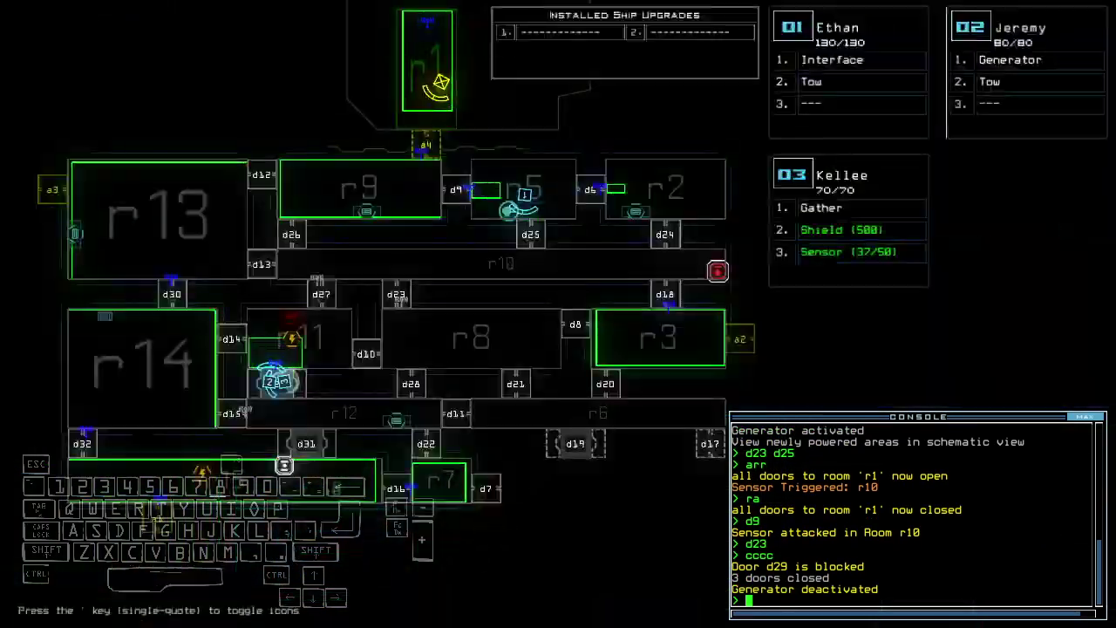
key("1")
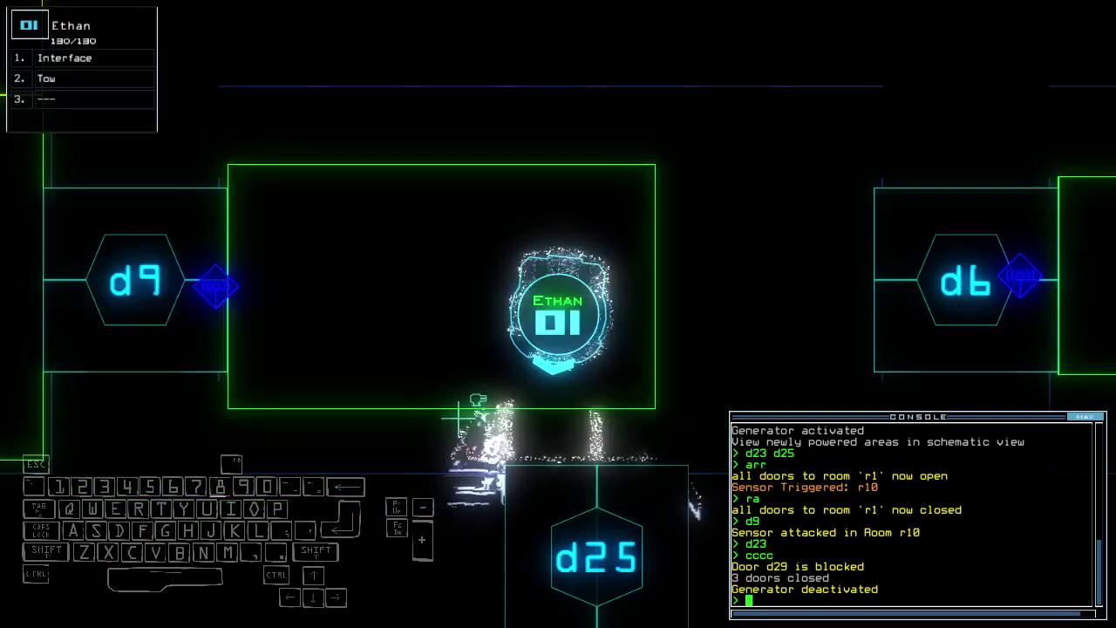
key("space")
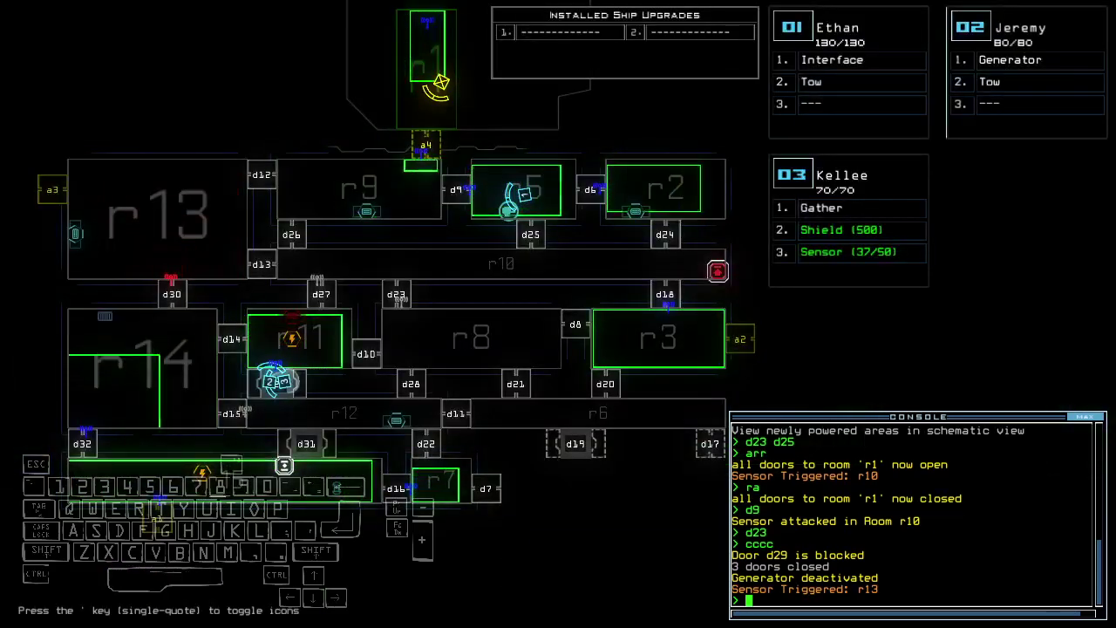
type("2")
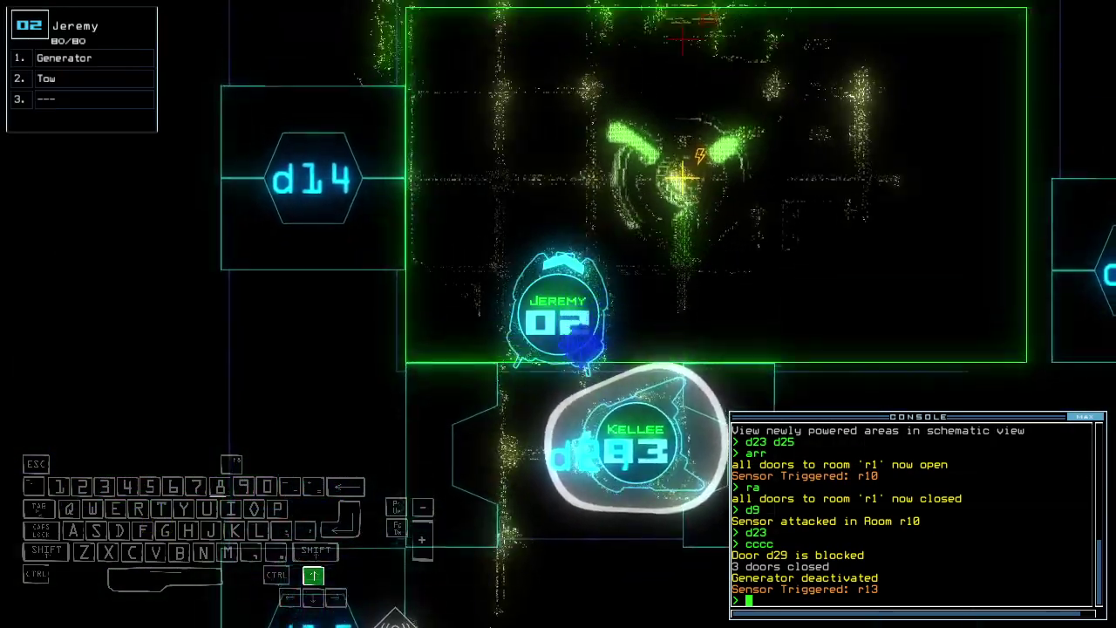
type("generator")
- Reactivate the generator with drone 02 and open door d9 for drone 01
key("Return")
key("space")
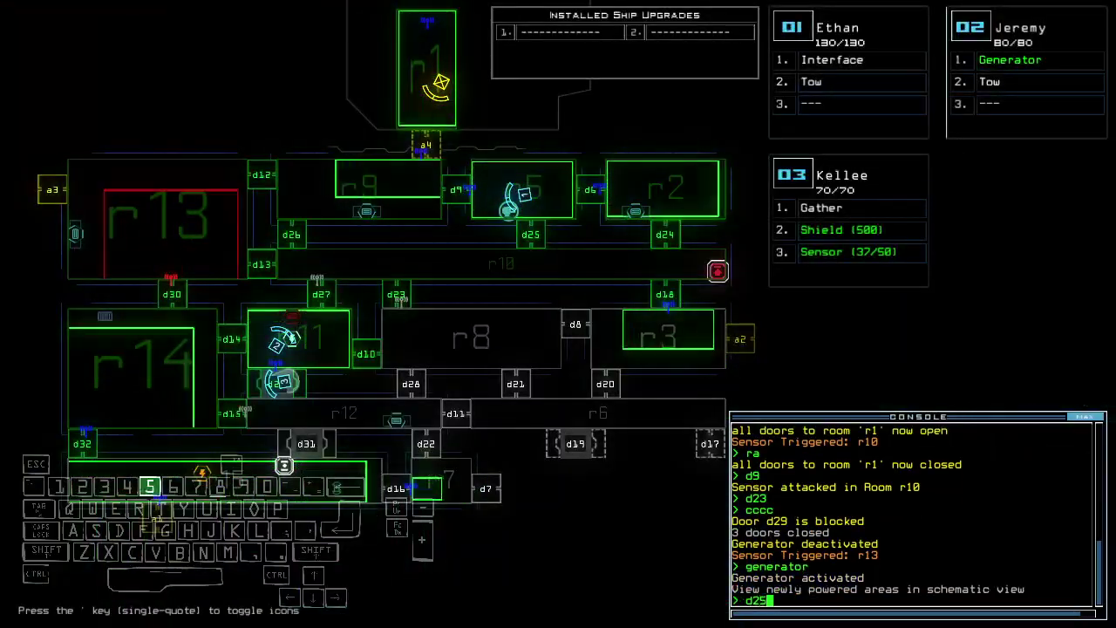
key("1")
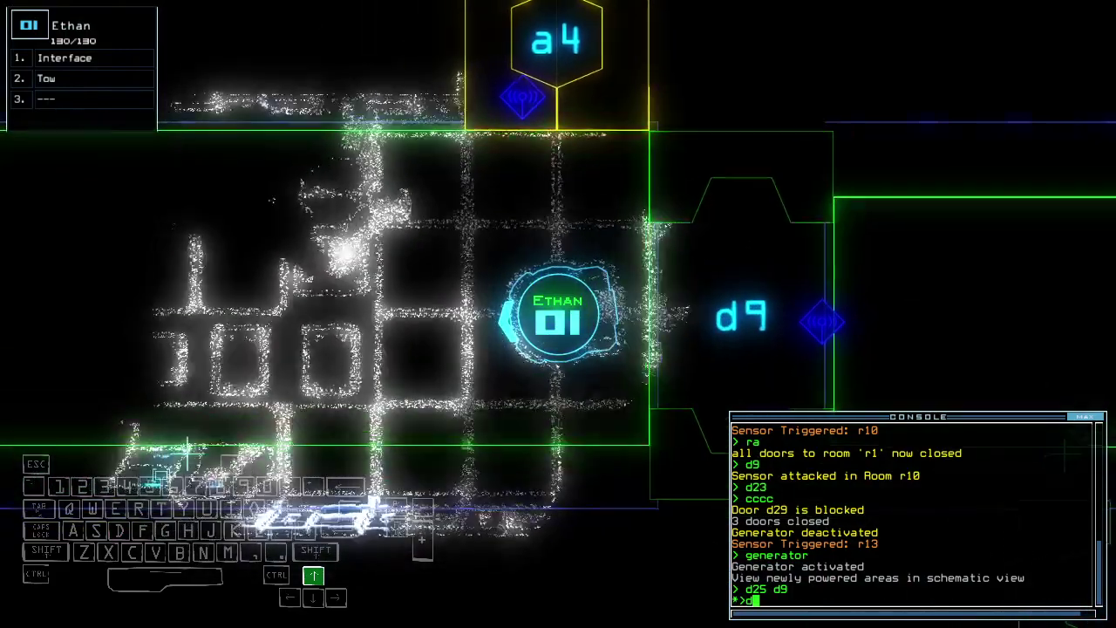
type("d9")
key("Return")
key("space")
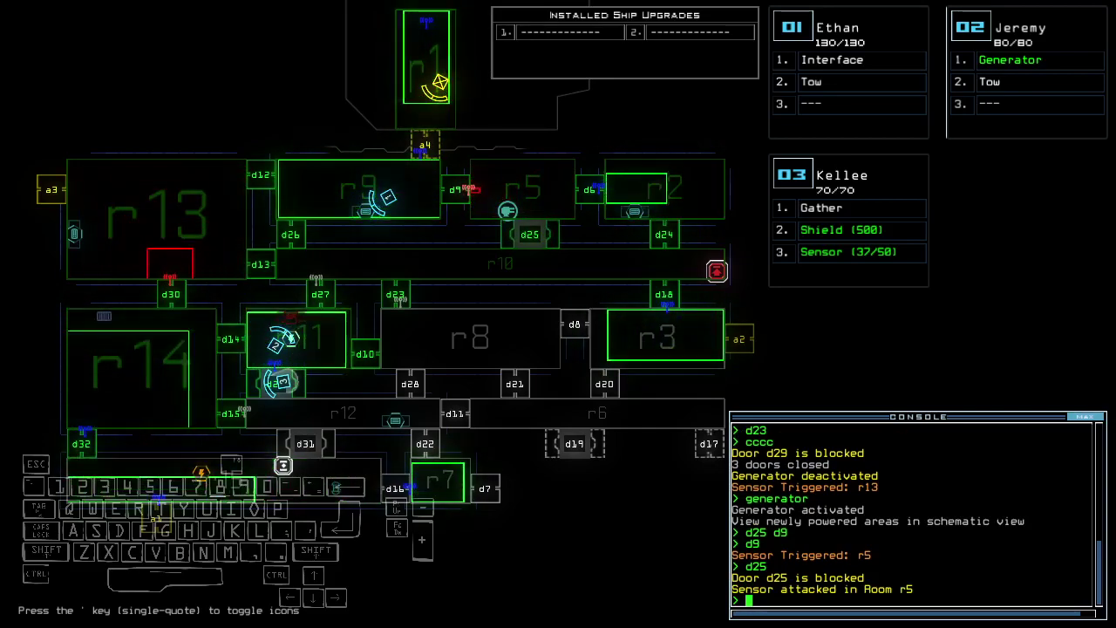
- Have drone 03 open doors d10 and d23, closing doors and dropping two sensors
key("space")
key("Up")
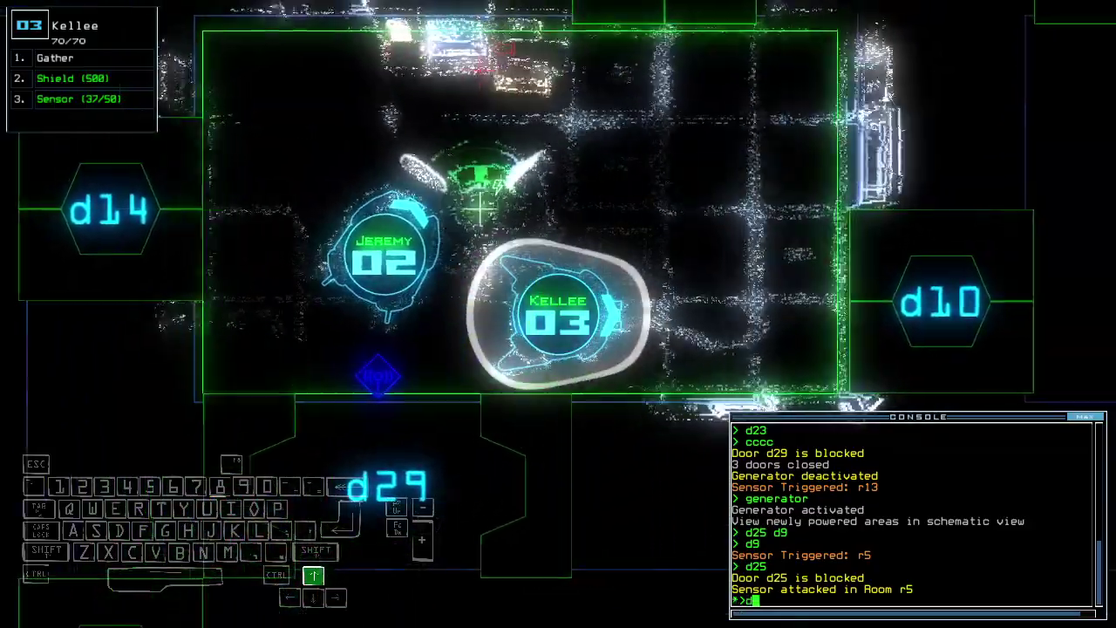
type("10")
key("Return")
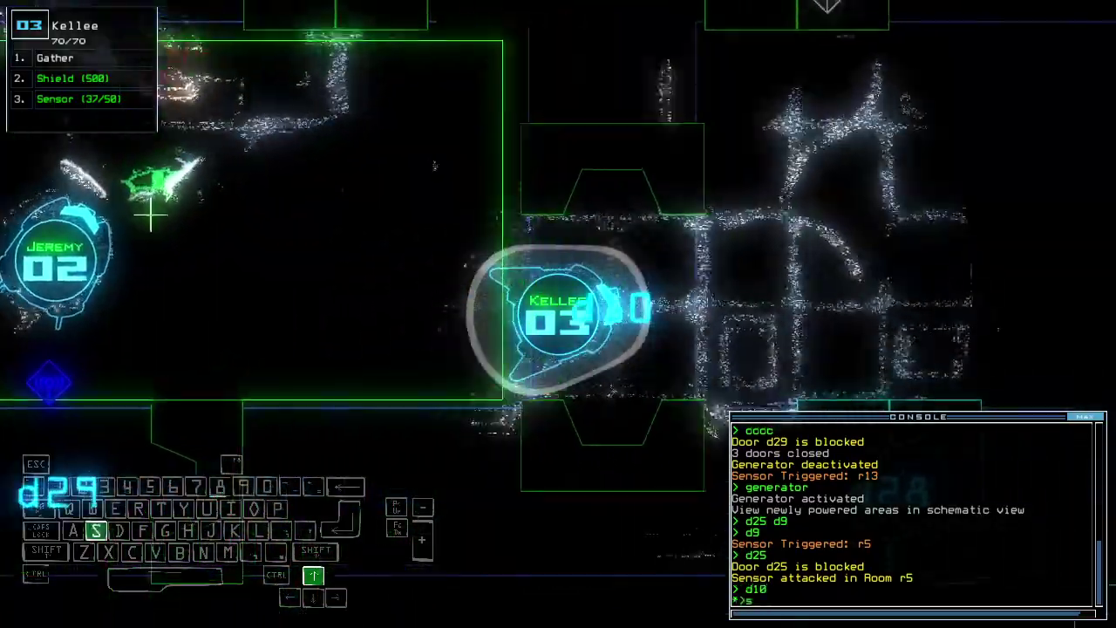
type("ss")
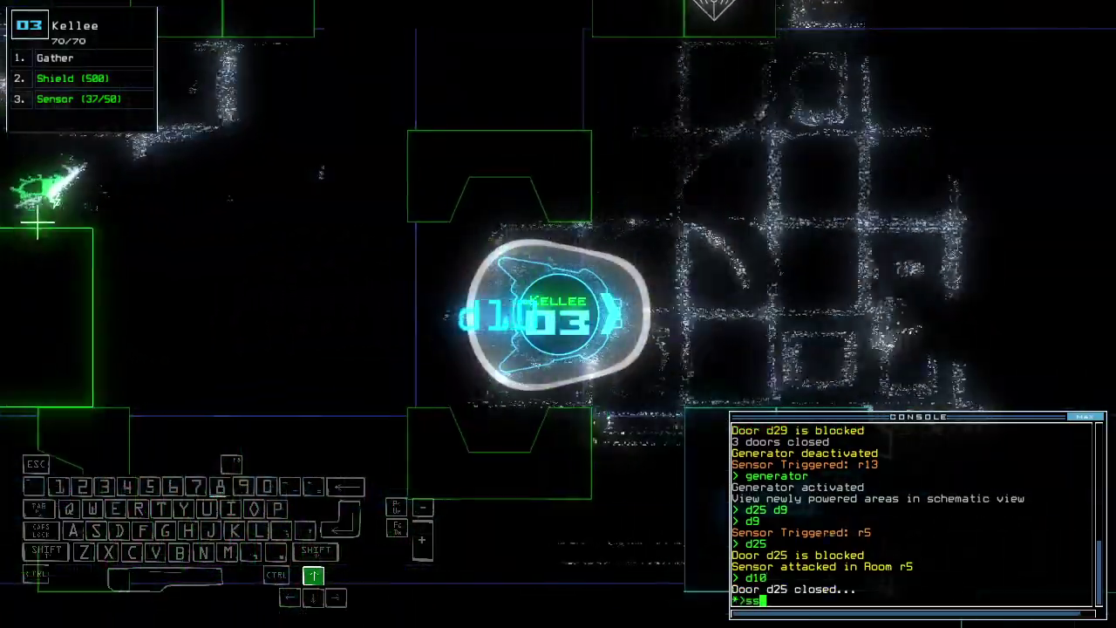
key("Return")
type("d23")
key("Return")
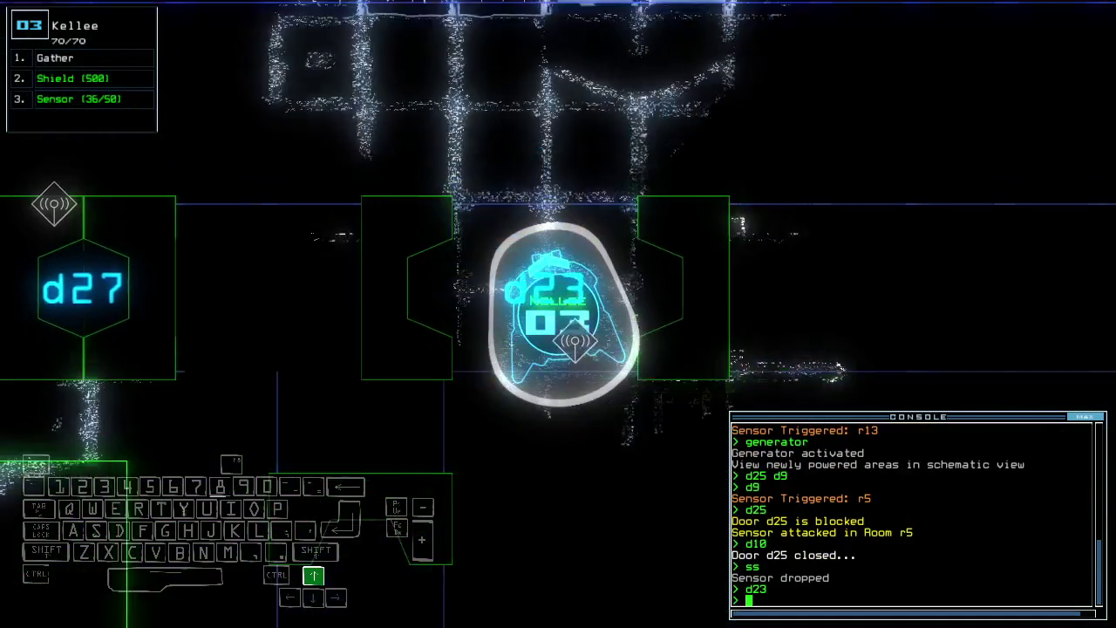
type("cccc")
key("Return")
type("ss")
key("Return")
key("space")
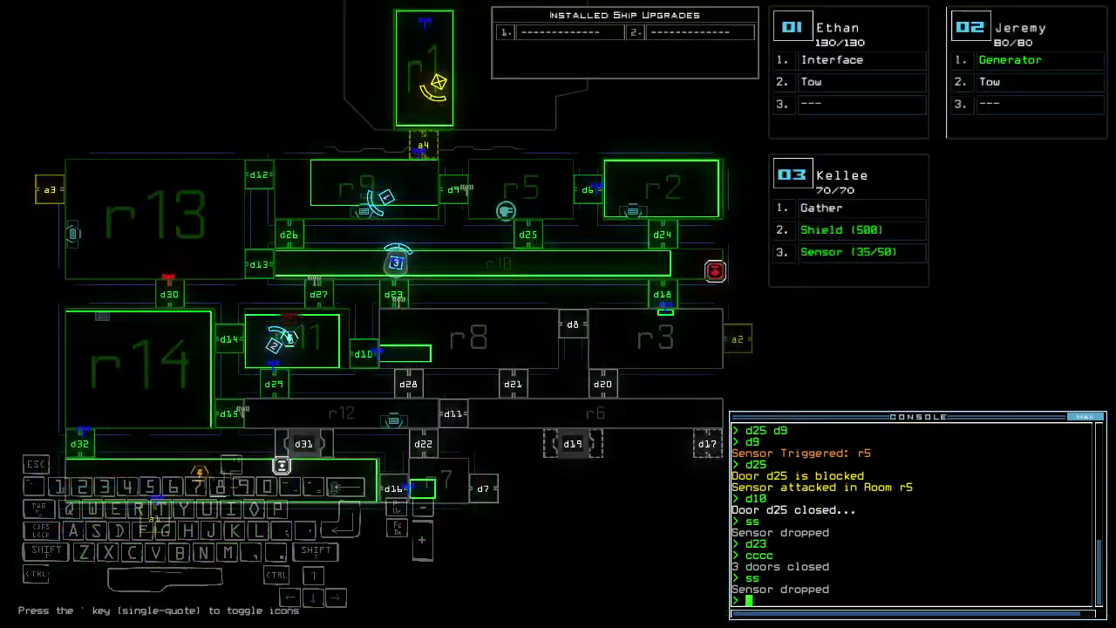
- Fire the ship defenses through drone 01 and drive drone 03 through door d25
key("space")
key("d")
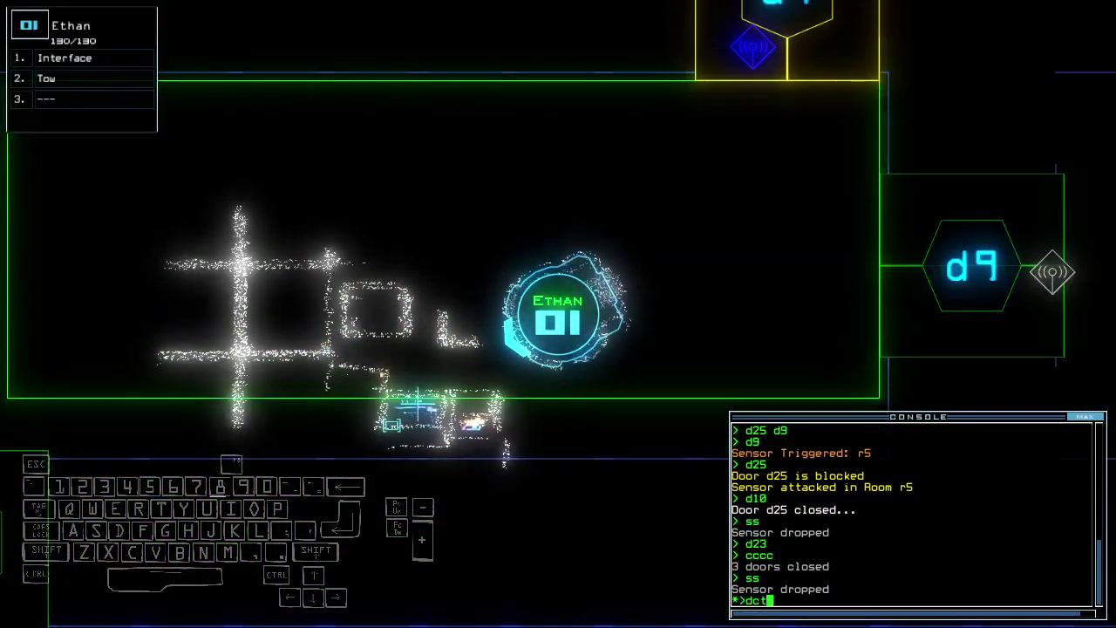
key("3")
key("Up")
key("Up")
key("Up")
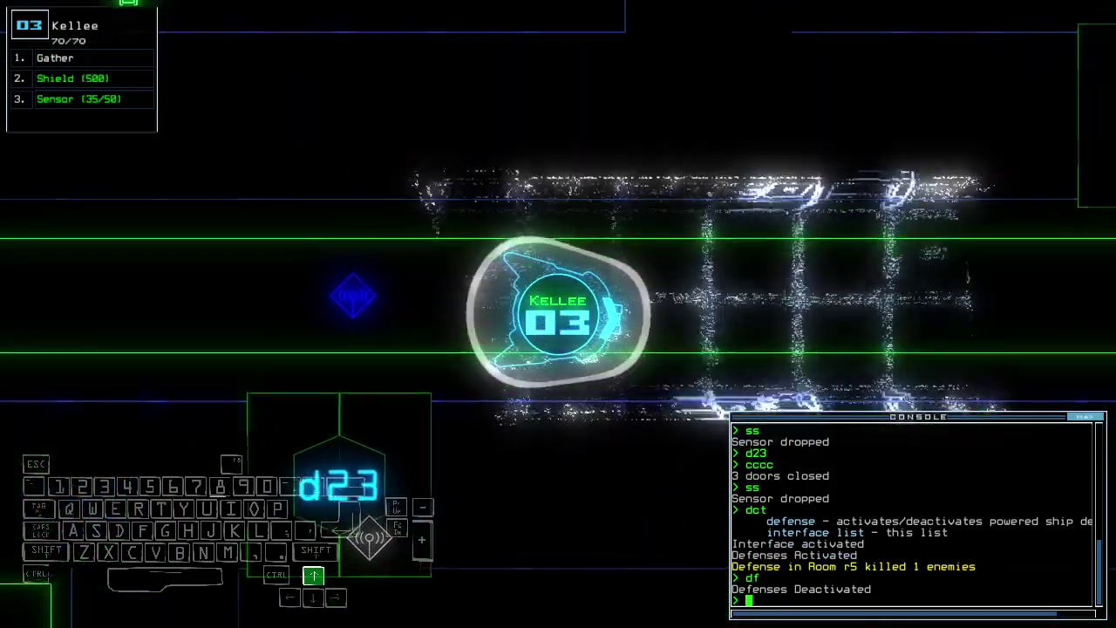
type("d25")
key("Return")
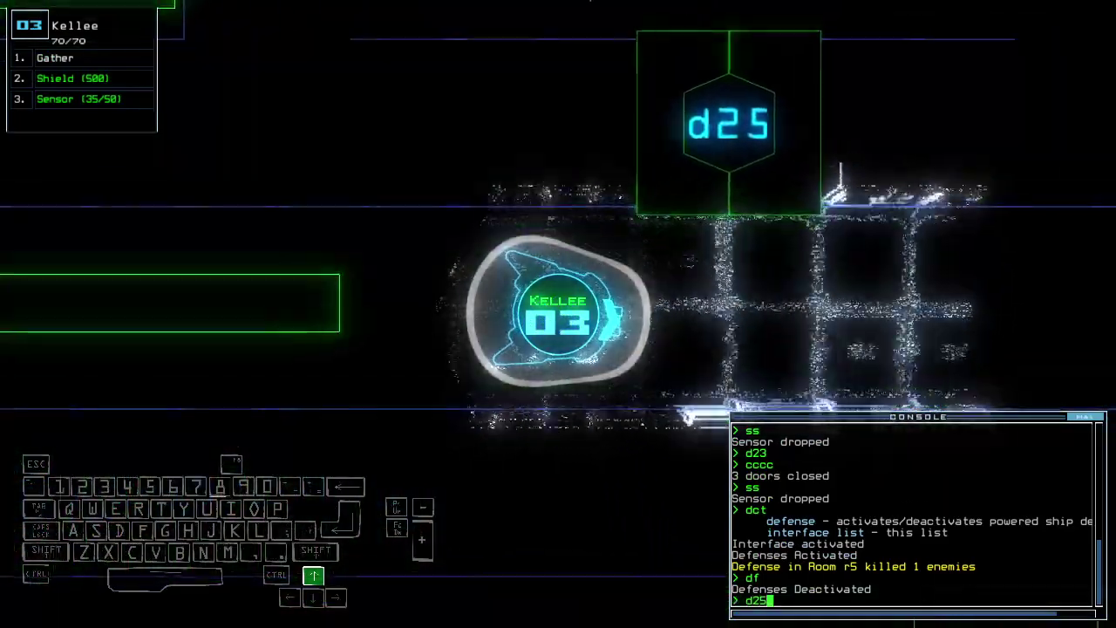
key("Left")
key("Up")
type("ss")
- Drop a sensor and gather scrap in room r5, then return drone 03 and close doors
key("Return")
type("g")
key("Return")
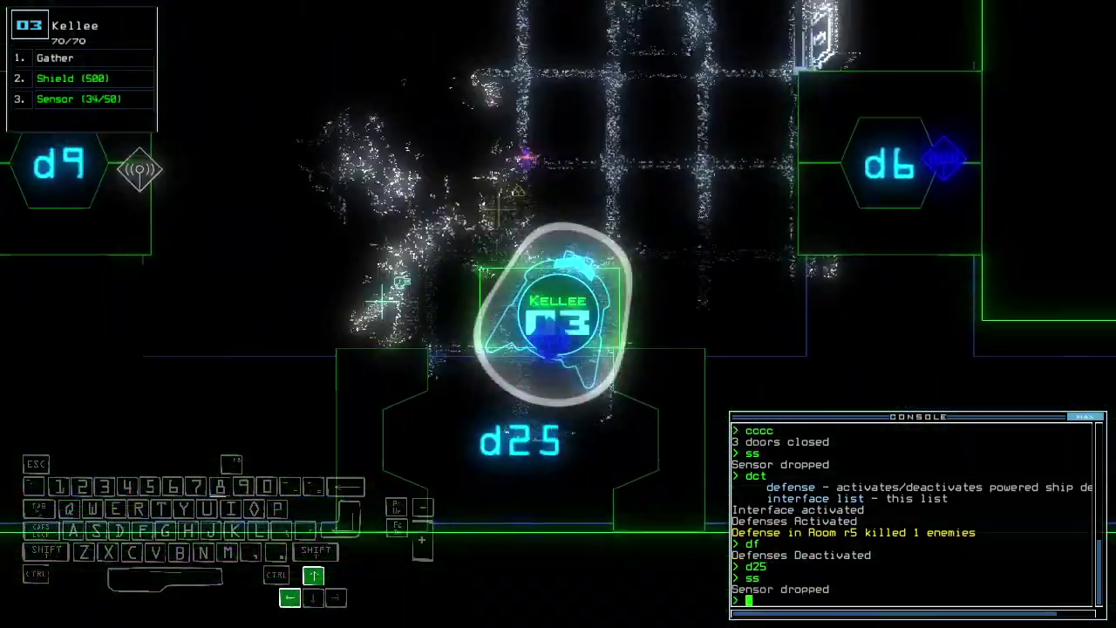
key("Down")
key("Down")
key("Down")
key("Down")
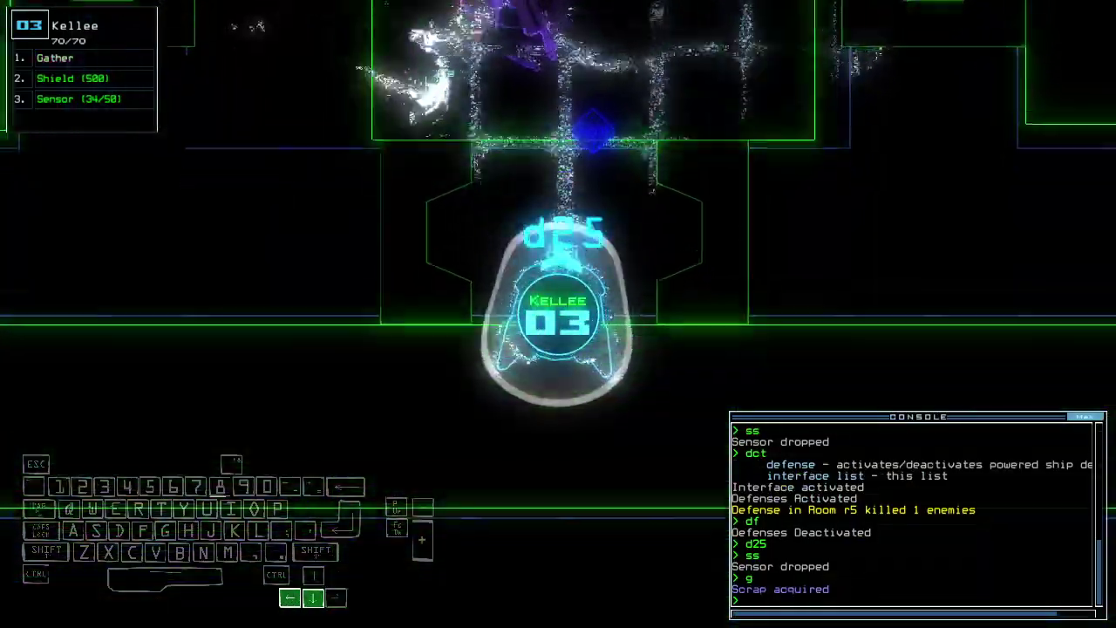
key("Left")
key("Up")
type("cccc")
key("Return")
type("1")
- Send drone 01 back to room r1, open its doors, detach from the interface, and open d27
key("Return")
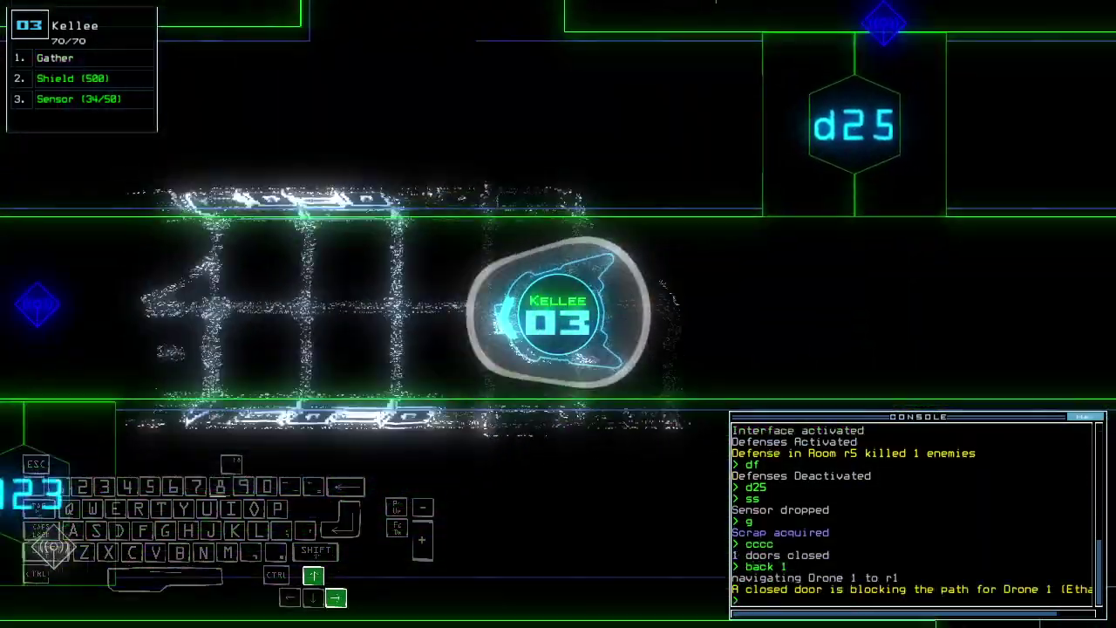
type("arr")
key("Return")
type("d2")
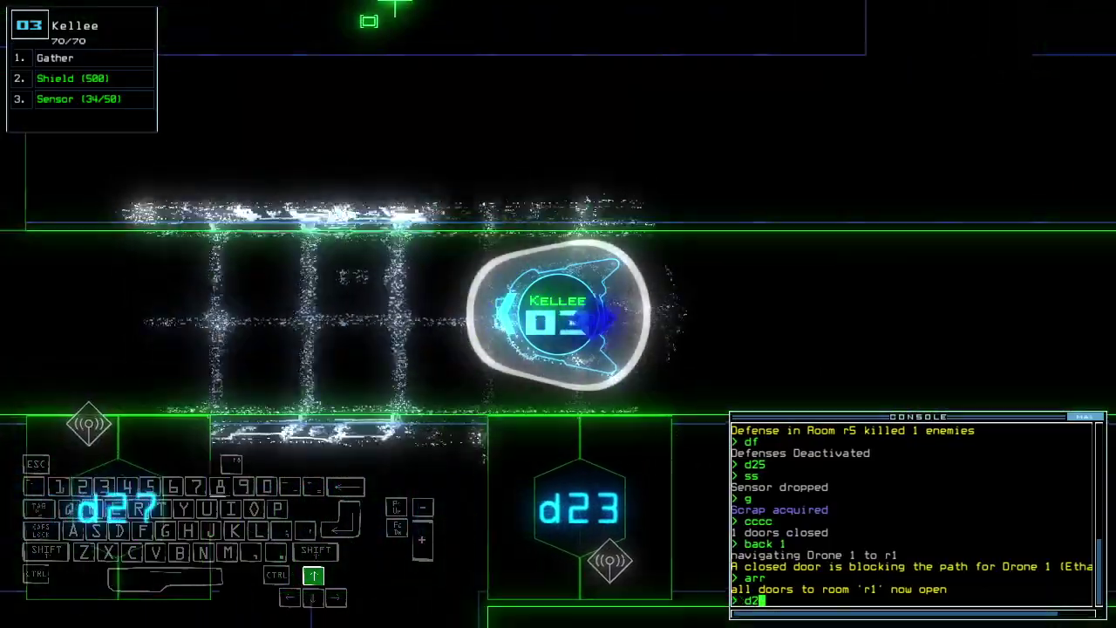
key("Return")
type("d27")
key("Return")
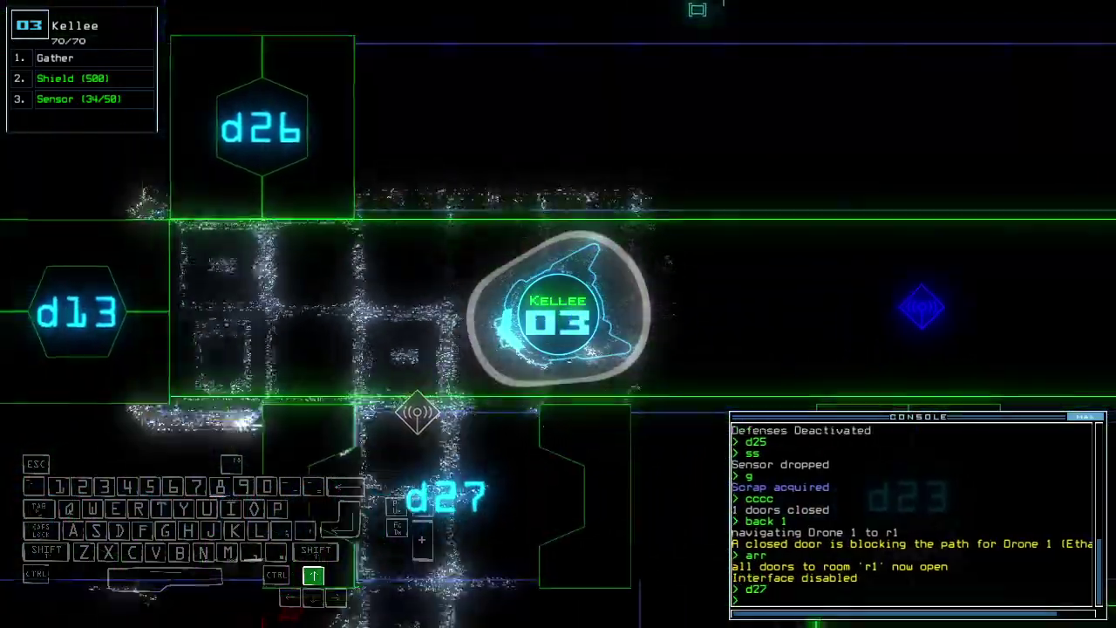
type("d27")
key("Return")
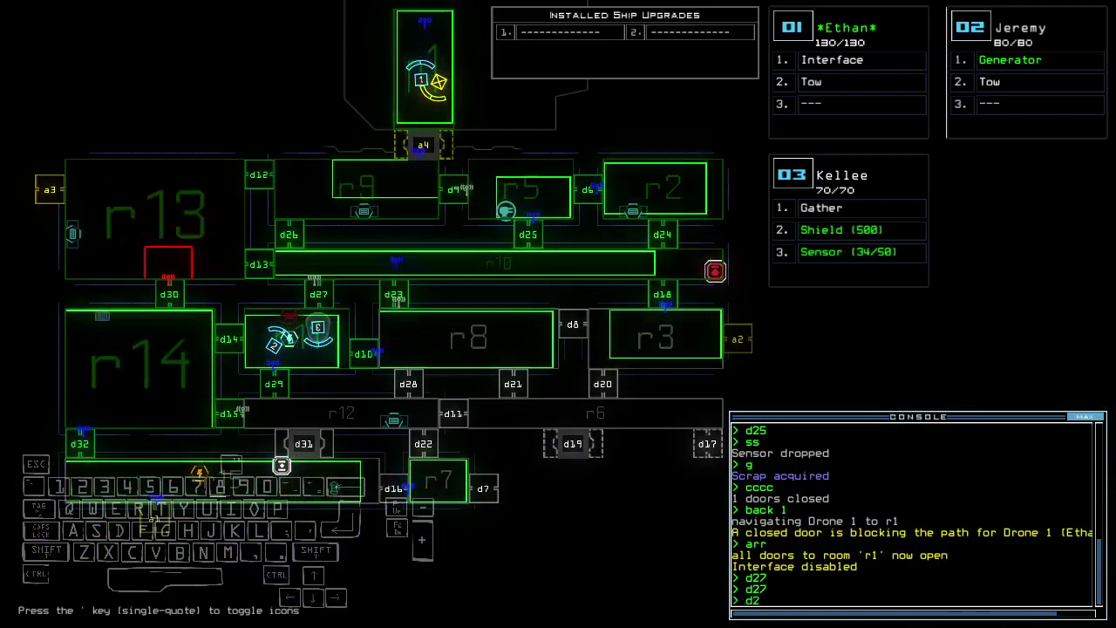
- Send drone 03 toward room r12, restart the generator, close open doors, and open door d11
key("Tab")
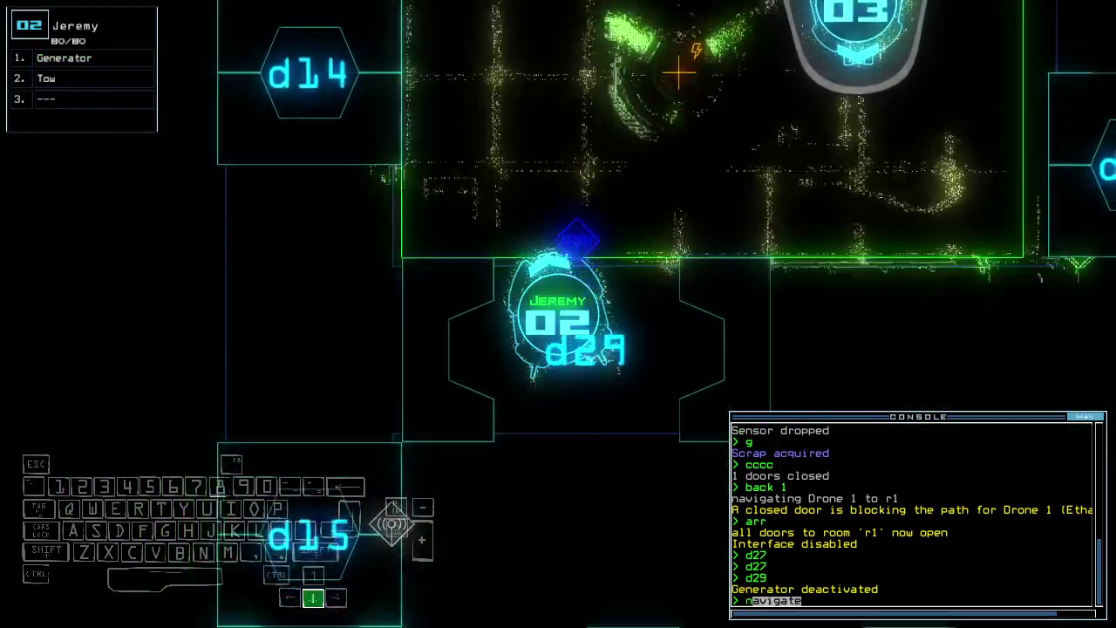
type("navigate 3")
key("Return")
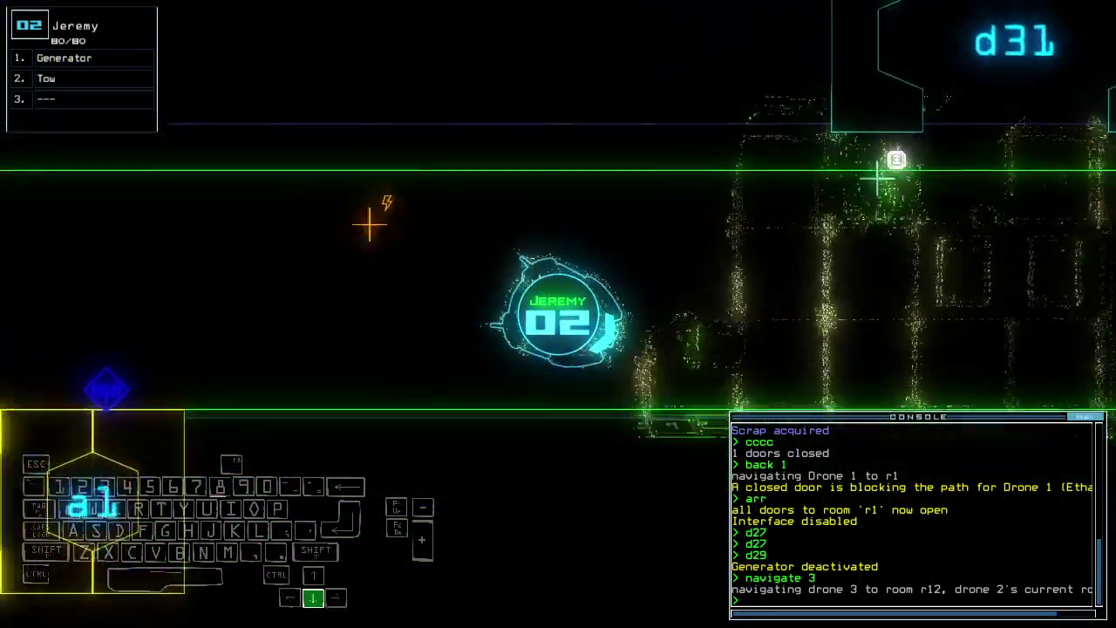
type("generator")
key("Return")
type("3cccc")
key("Return")
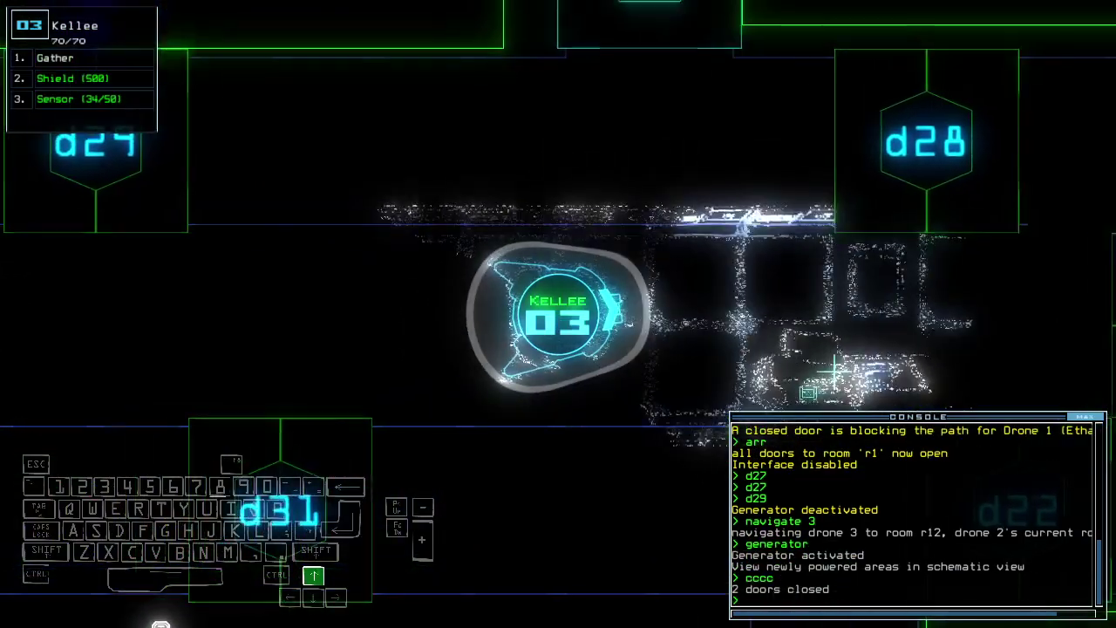
type("d11")
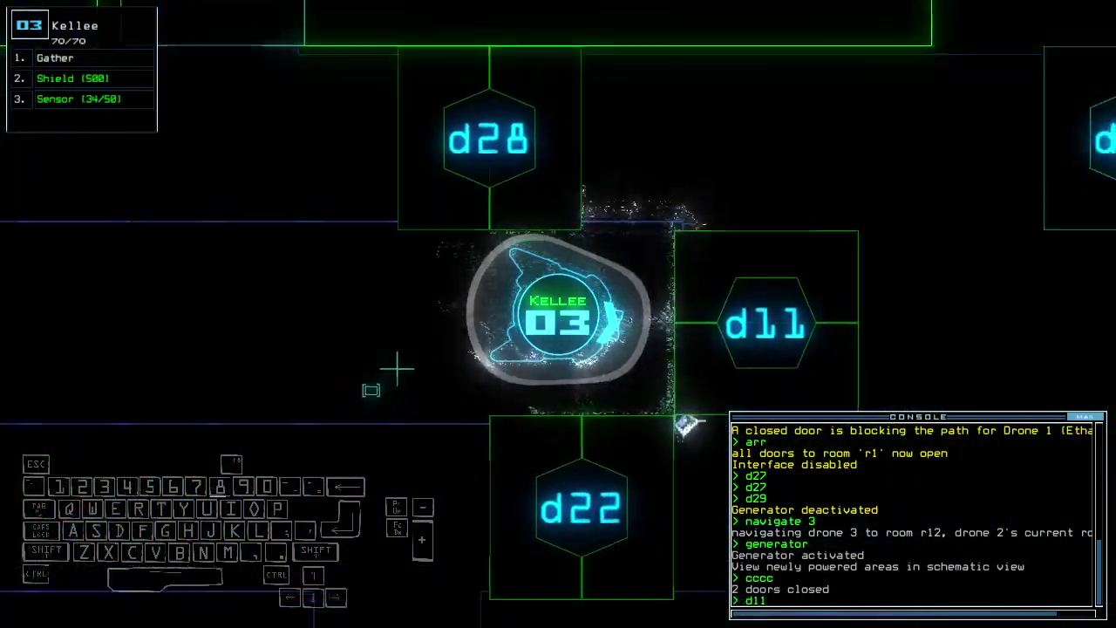
key("Return")
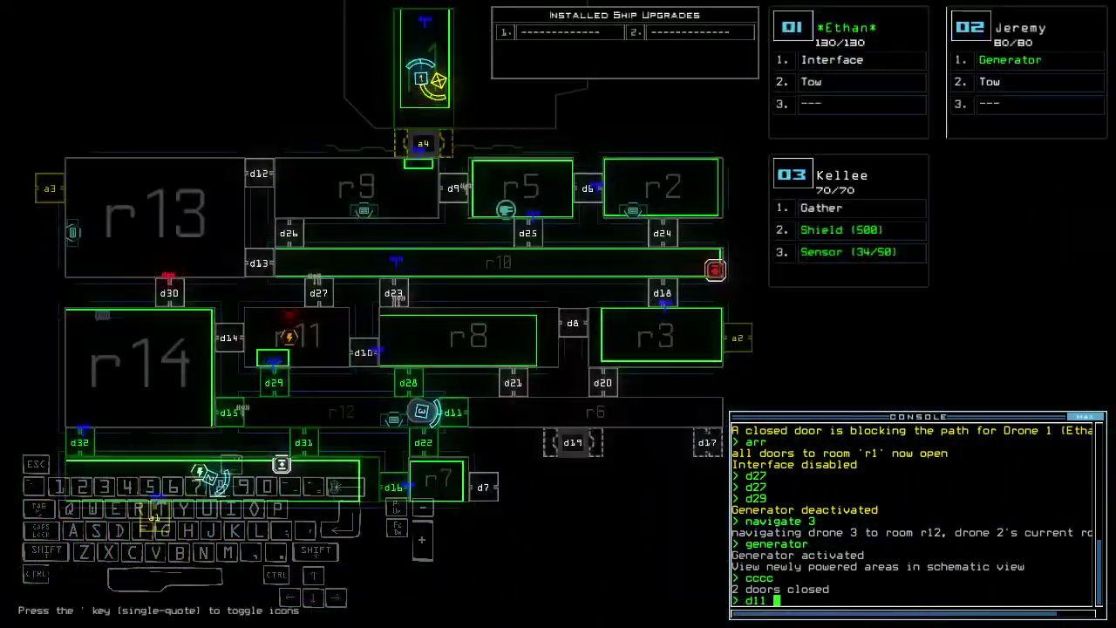
type("ss")
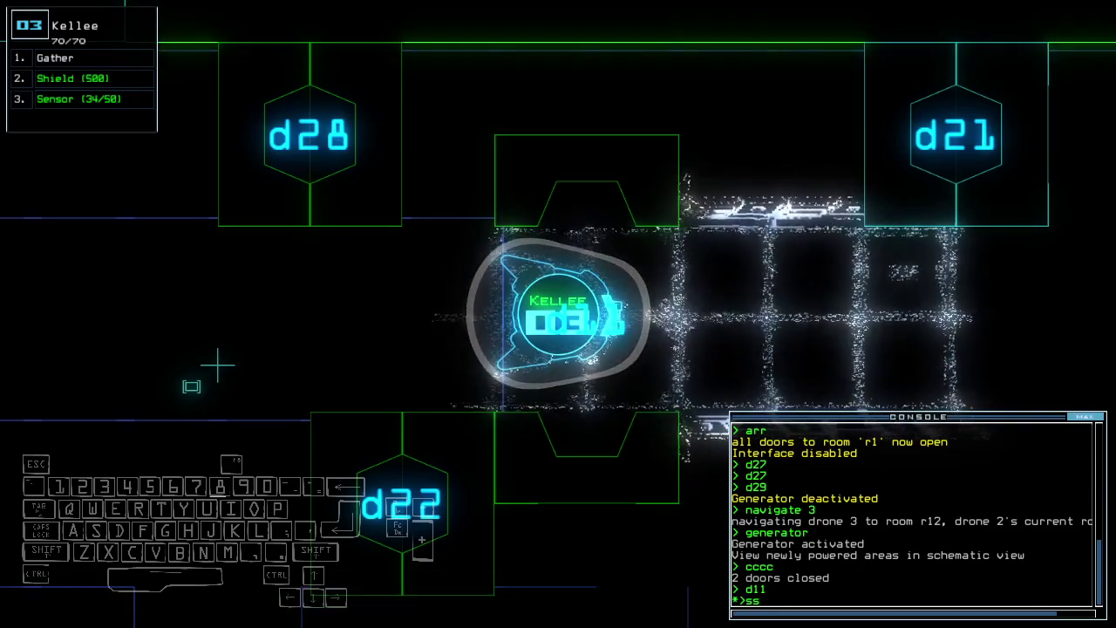
- Drop a sensor from Kellee and toggle door d11
key("space")
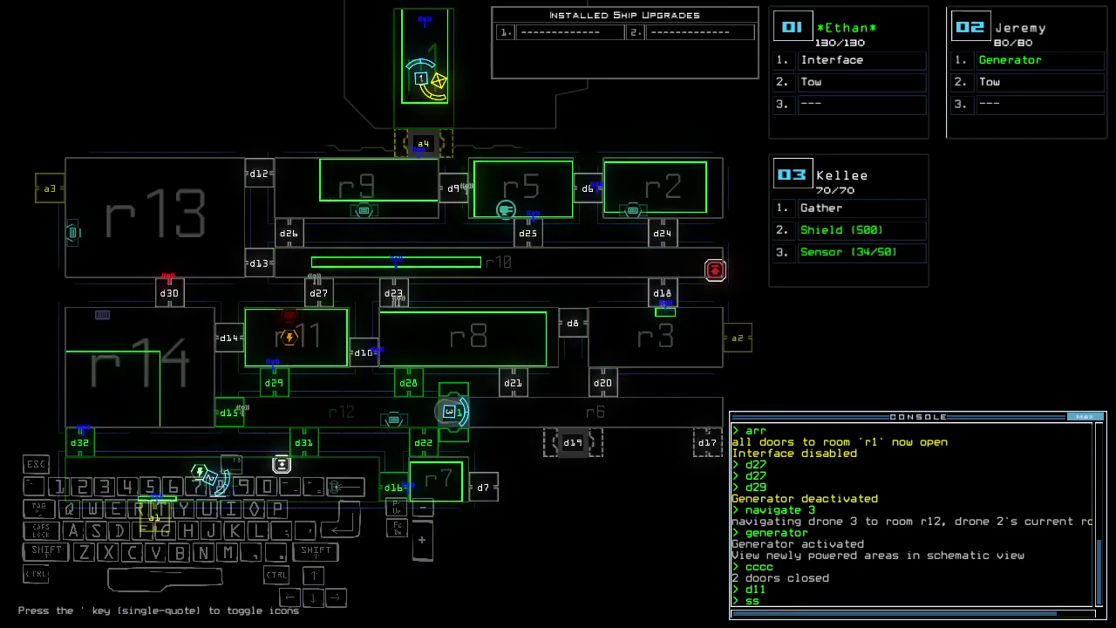
key("space")
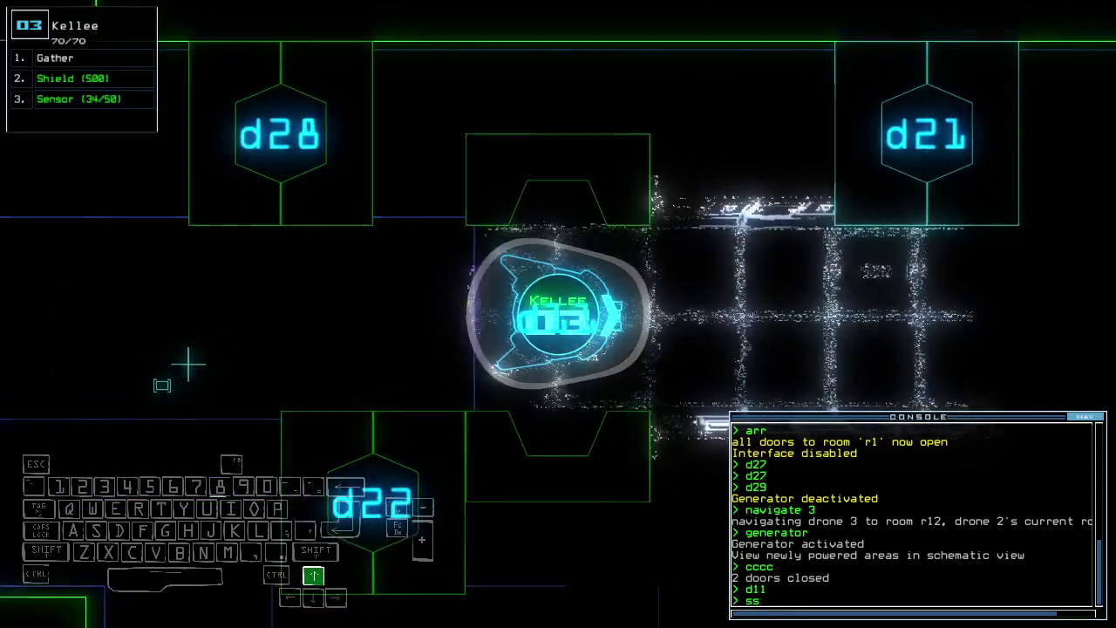
key("Return")
type("d11")
key("Return")
key("space")
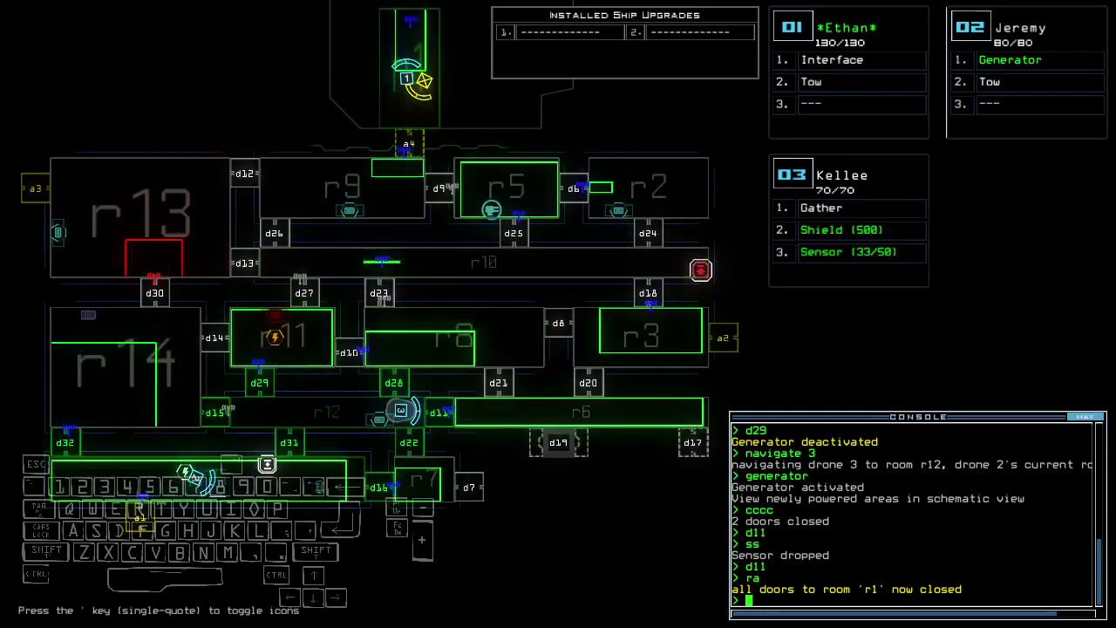
- Toggle door d11 again, drive Kellee further in, and drop a second sensor
key("space")
type("d11")
key("Return")
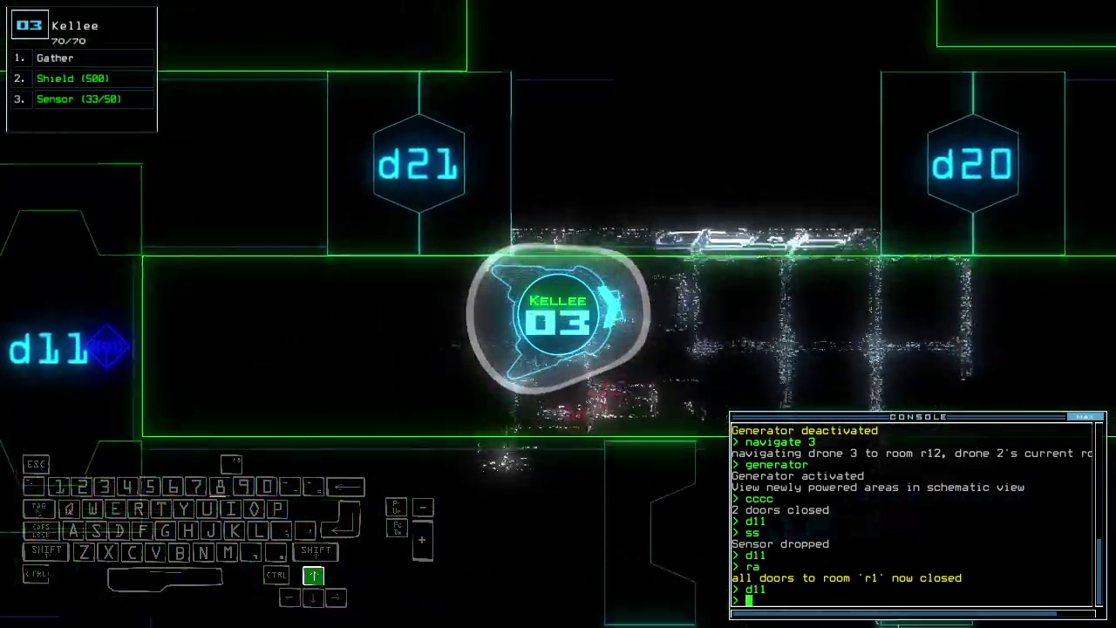
key("Up")
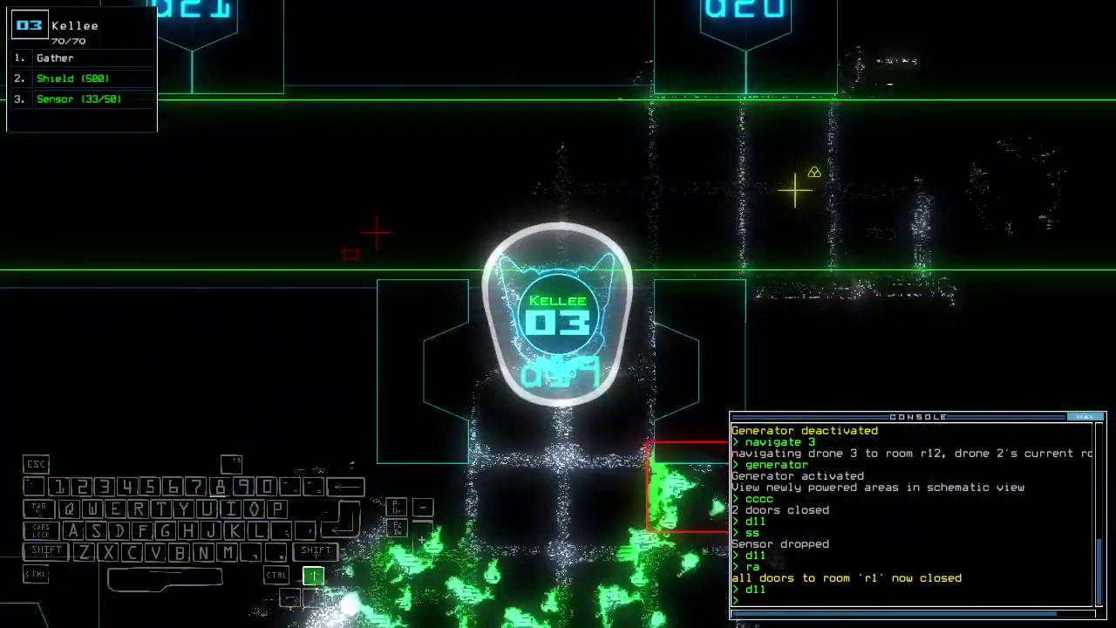
type("ss")
key("Return")
key("space")
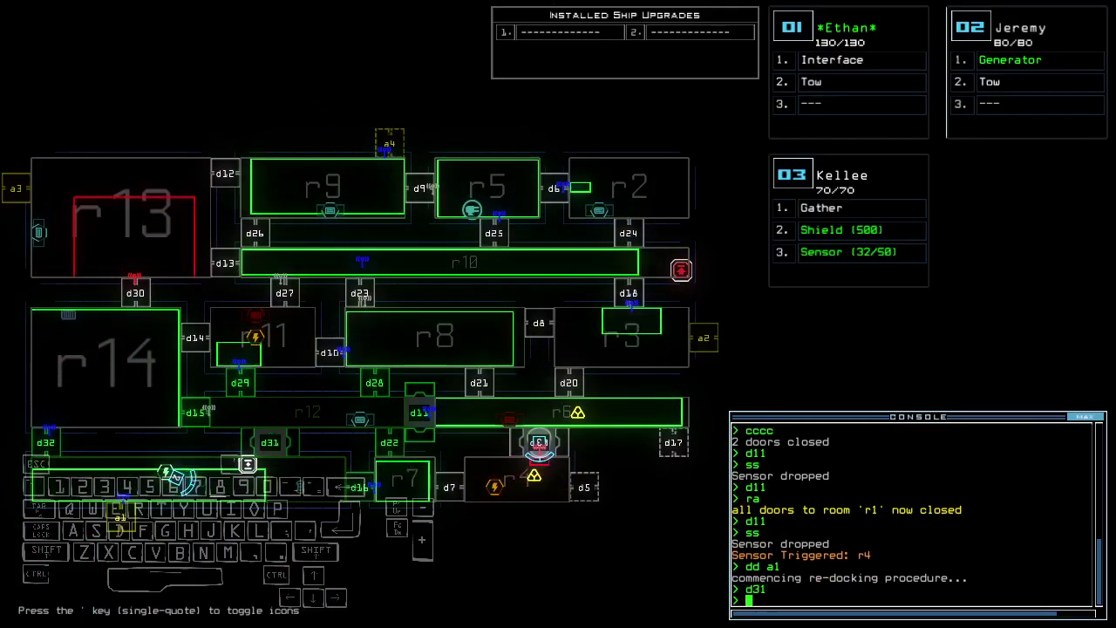
- Open door d31, cycle room r1's airlock doors and bring up Kellee's camera
key("space")
type("ar")
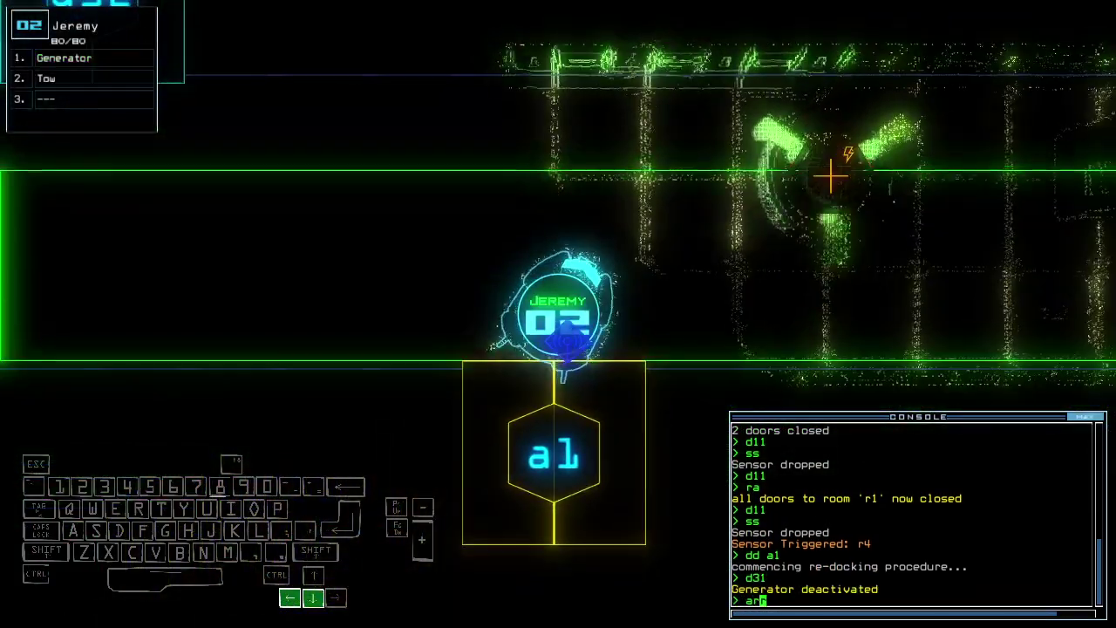
type("r")
key("Return")
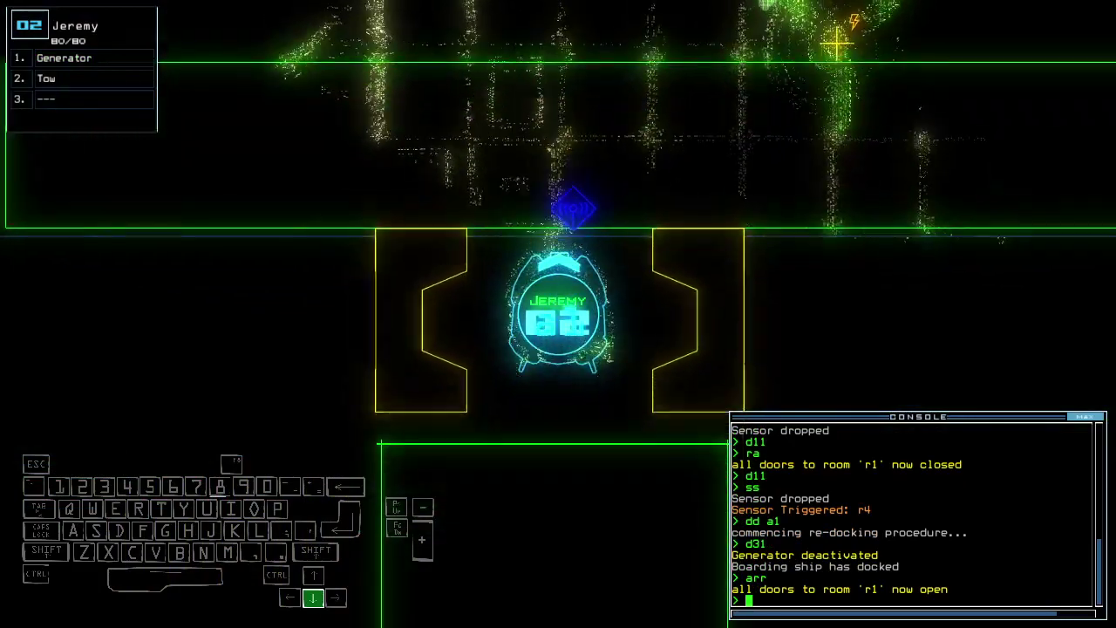
type("ra")
key("Return")
key("space")
key("3")
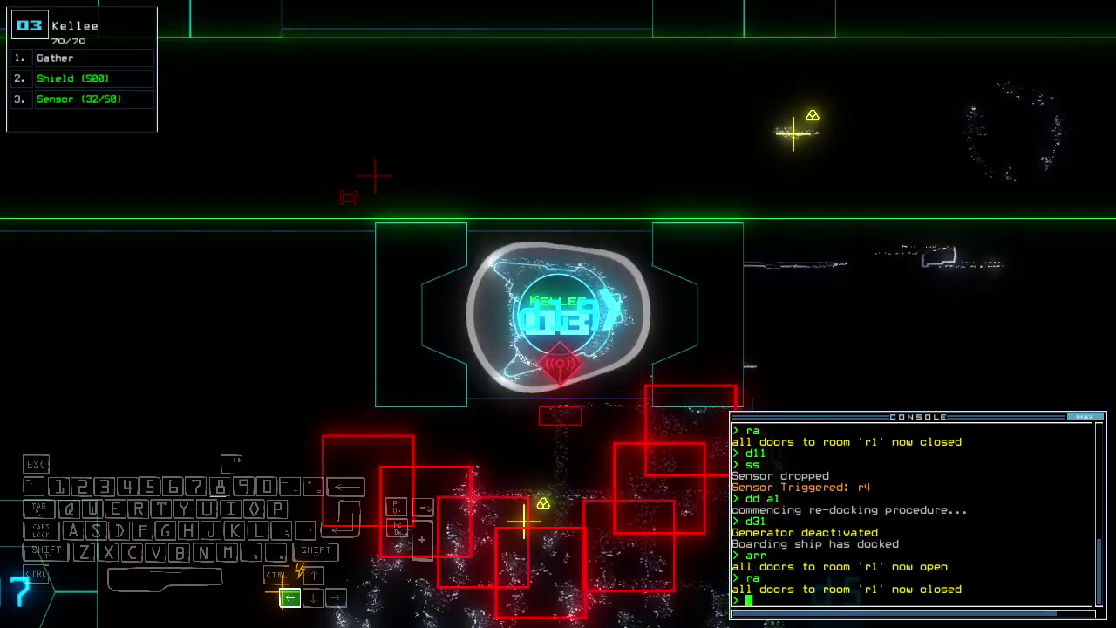
key("space")
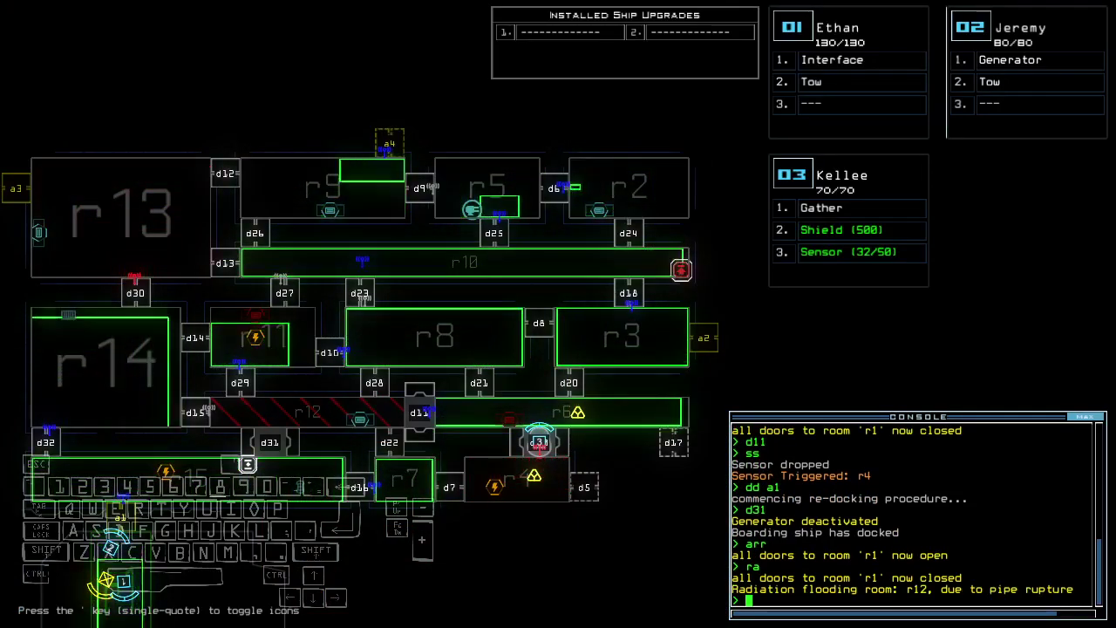
key("3")
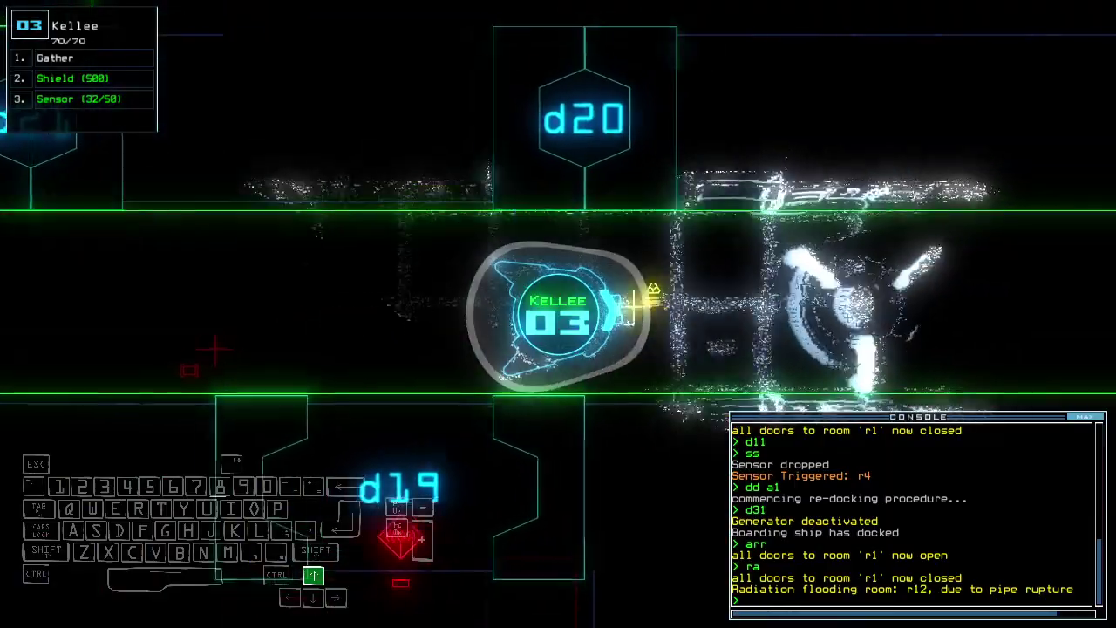
type("g")
- Have Kellee gather scrap in r4, then drive her back through door d19
key("Return")
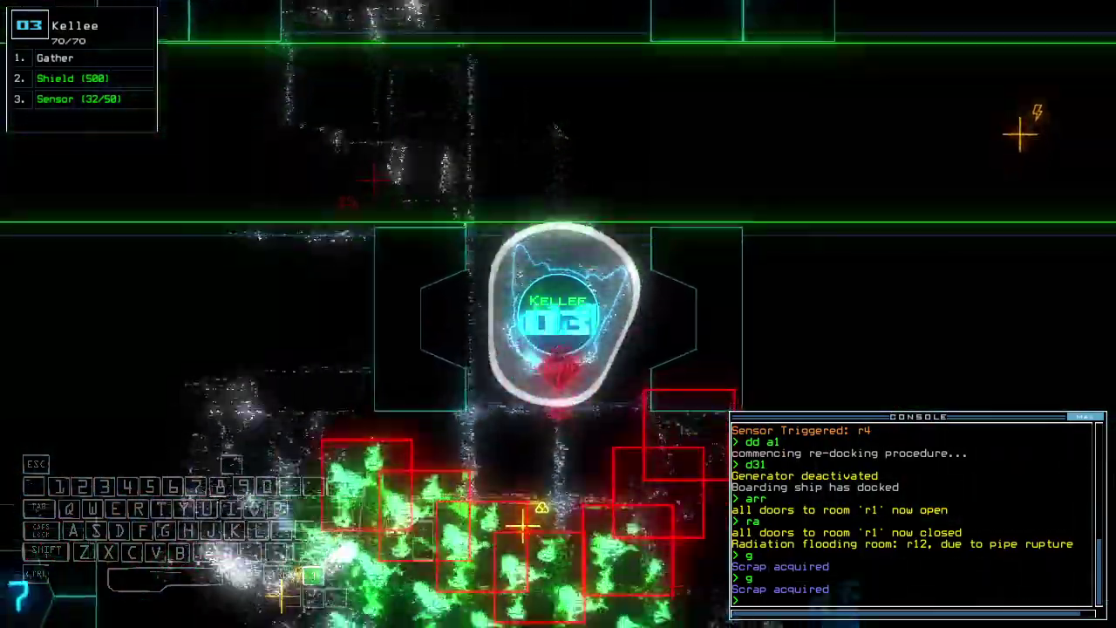
type("g")
key("Return")
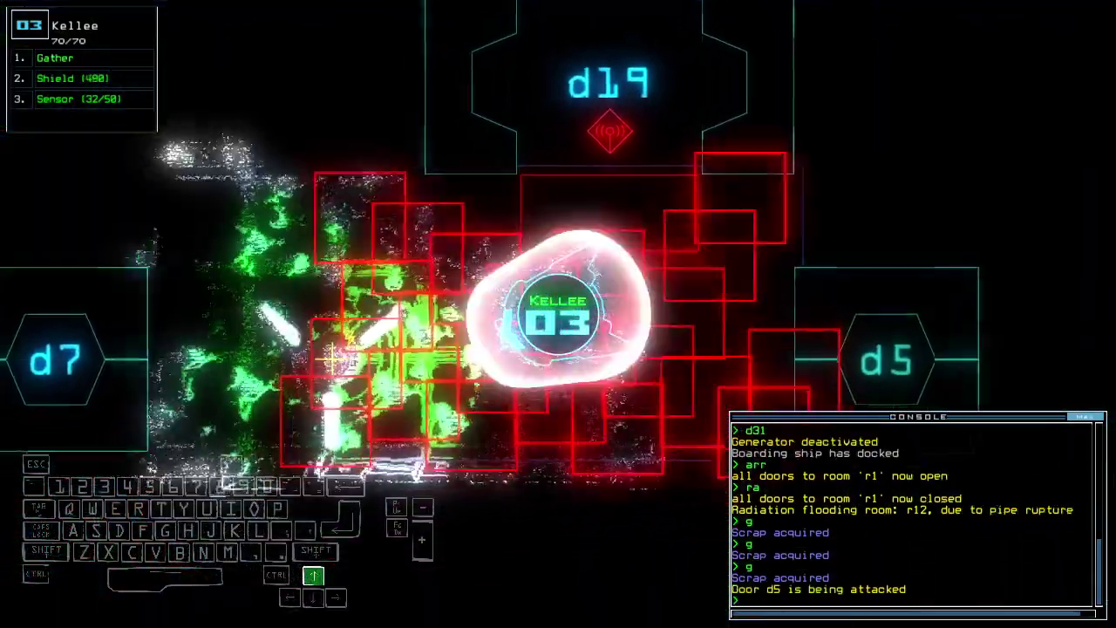
key("Right")
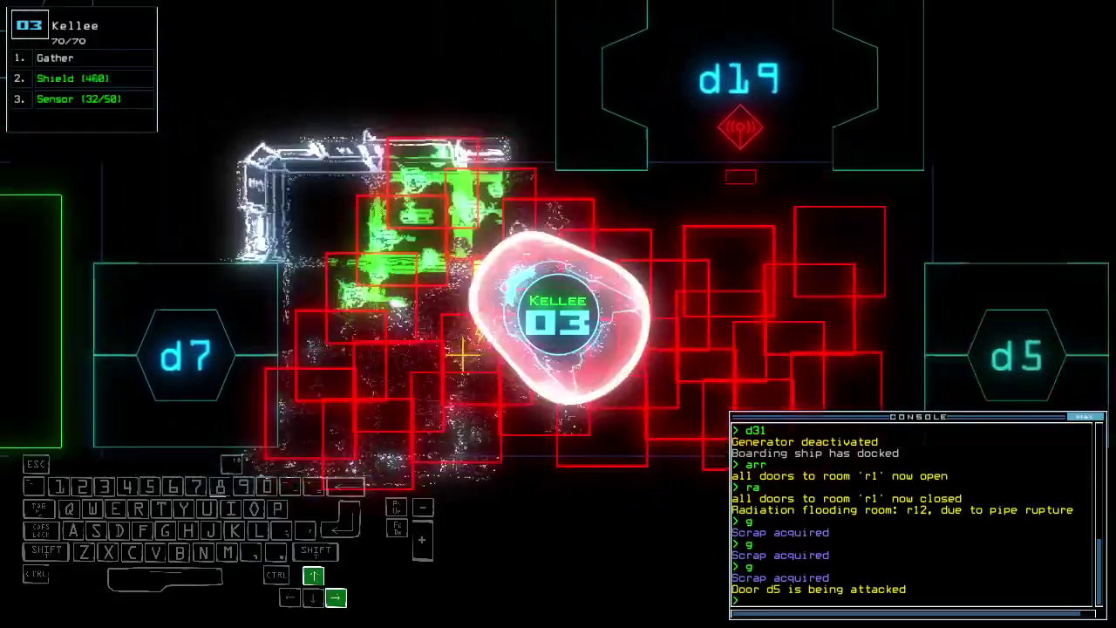
key("Up")
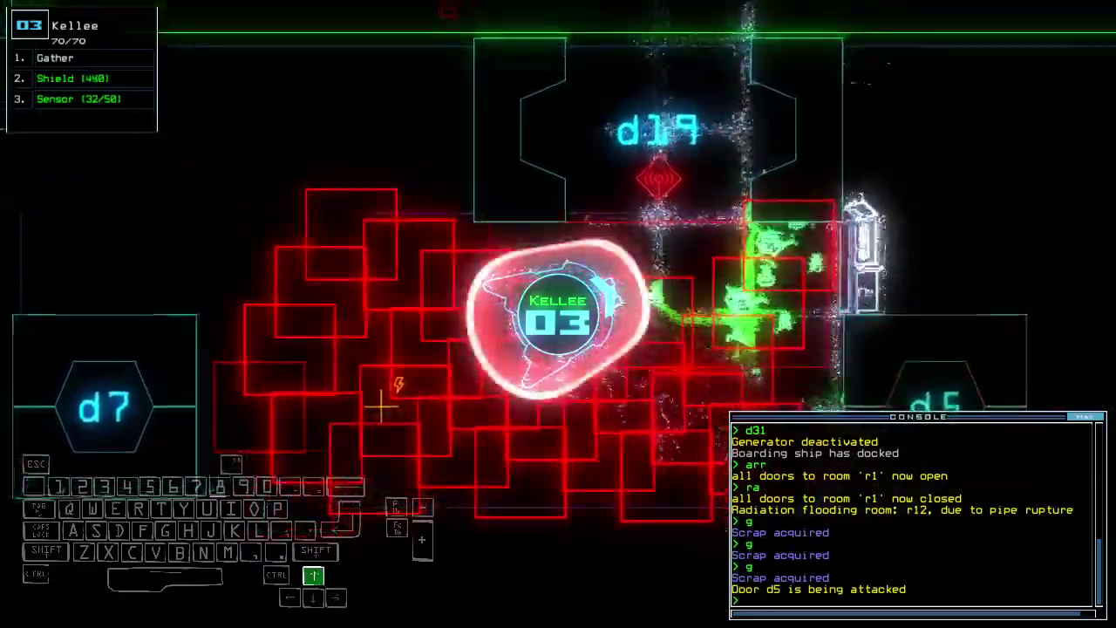
key("Up")
key("Up")
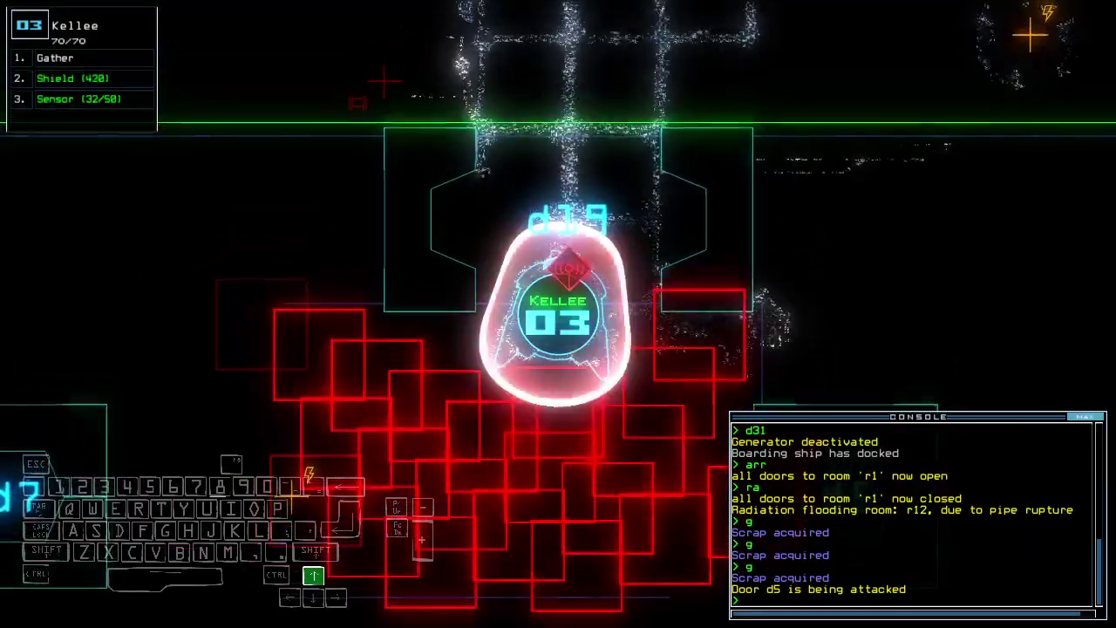
key("Up")
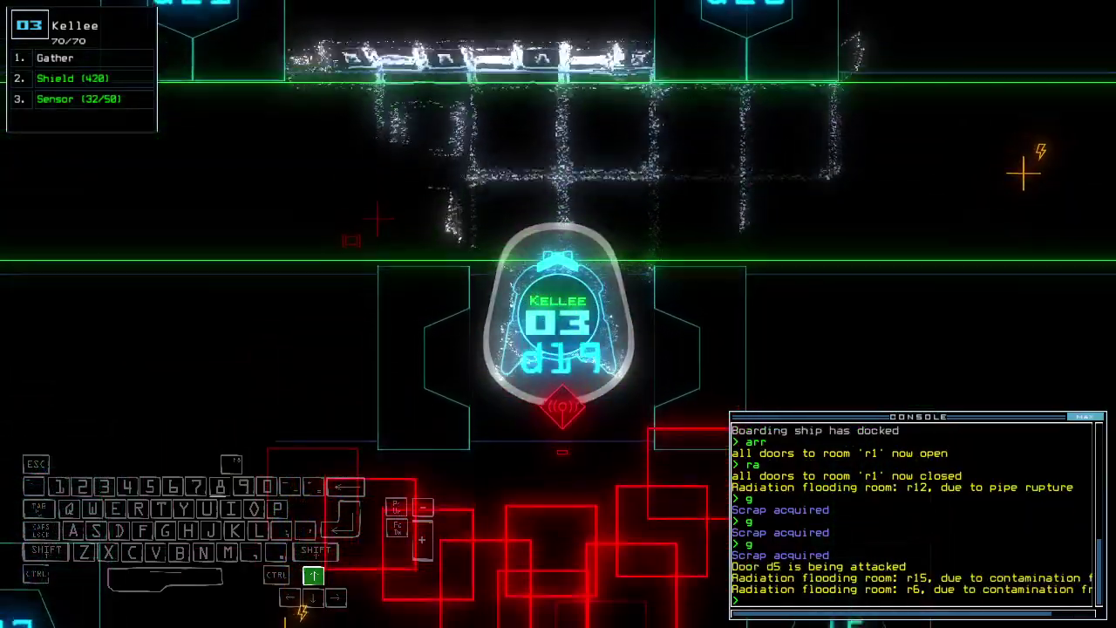
key("Up")
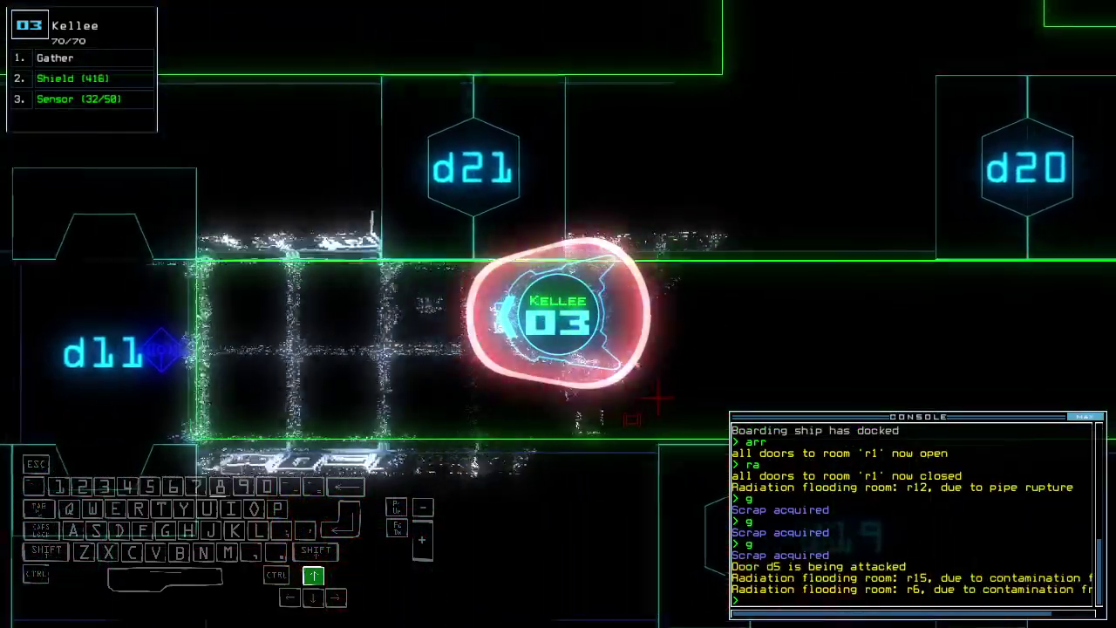
type("ra")
- Drive Kellee past d28 and d22 through d31 to airlock a1, cycling r1's doors
key("Return")
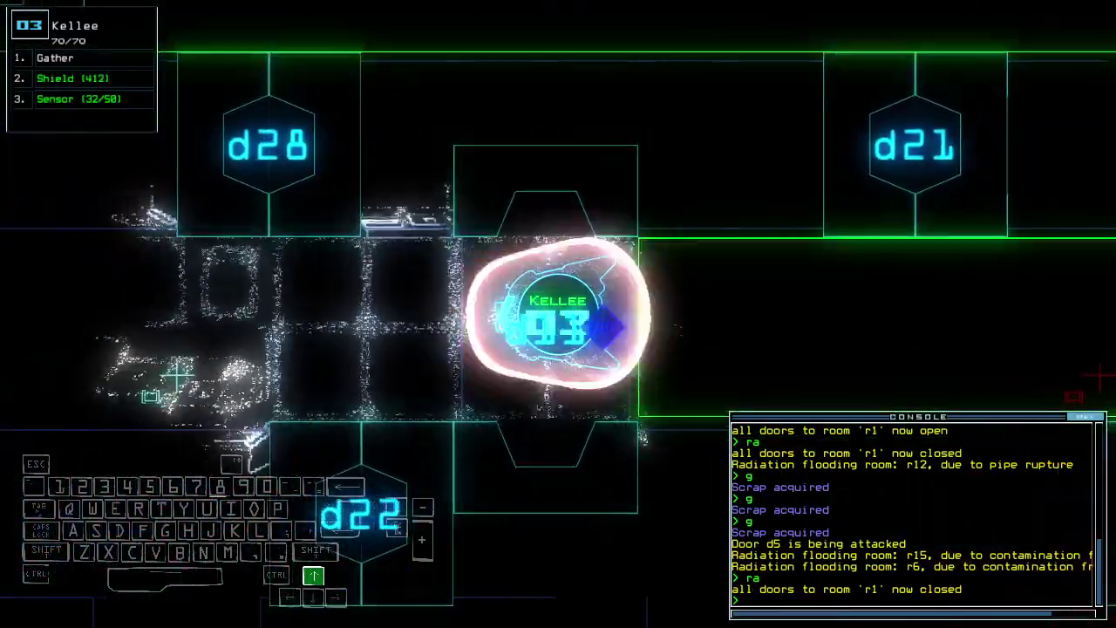
key("Up")
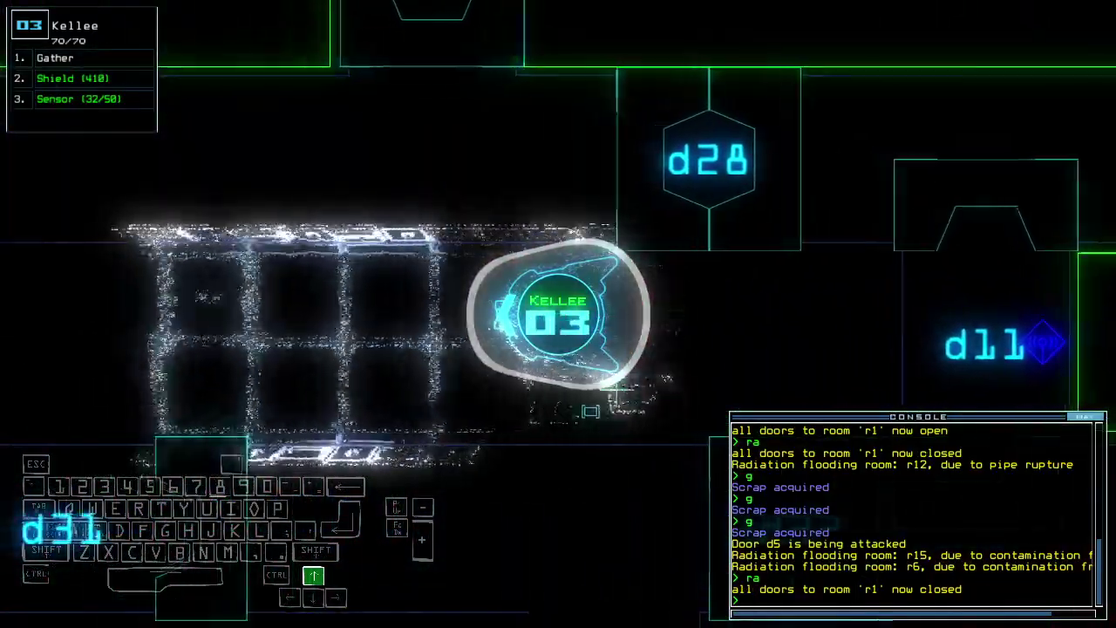
key("Up")
key("Left")
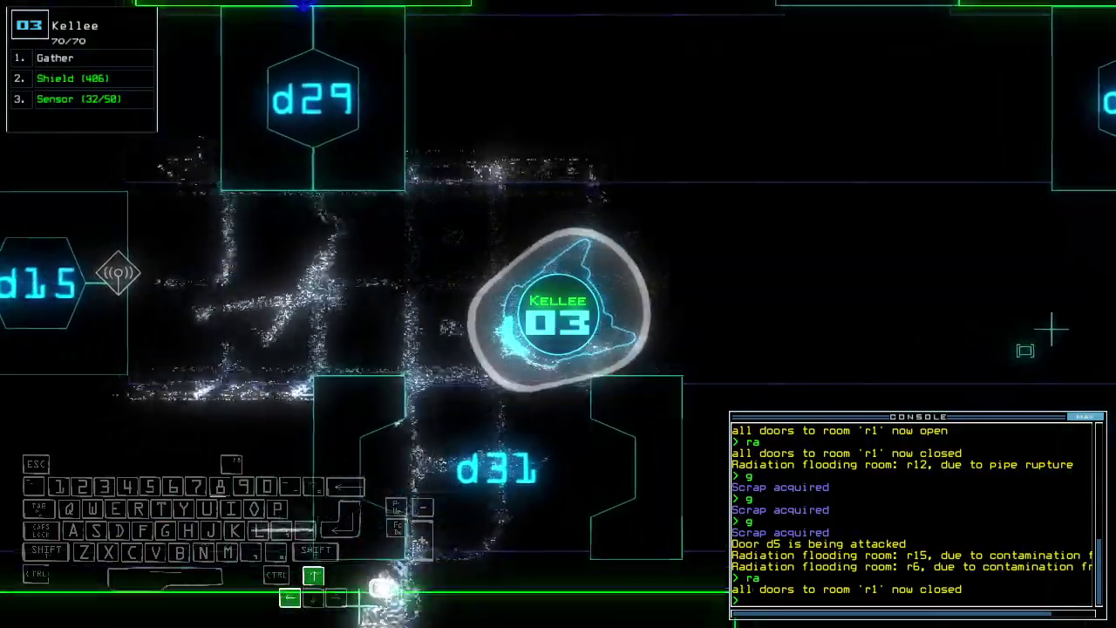
key("Up")
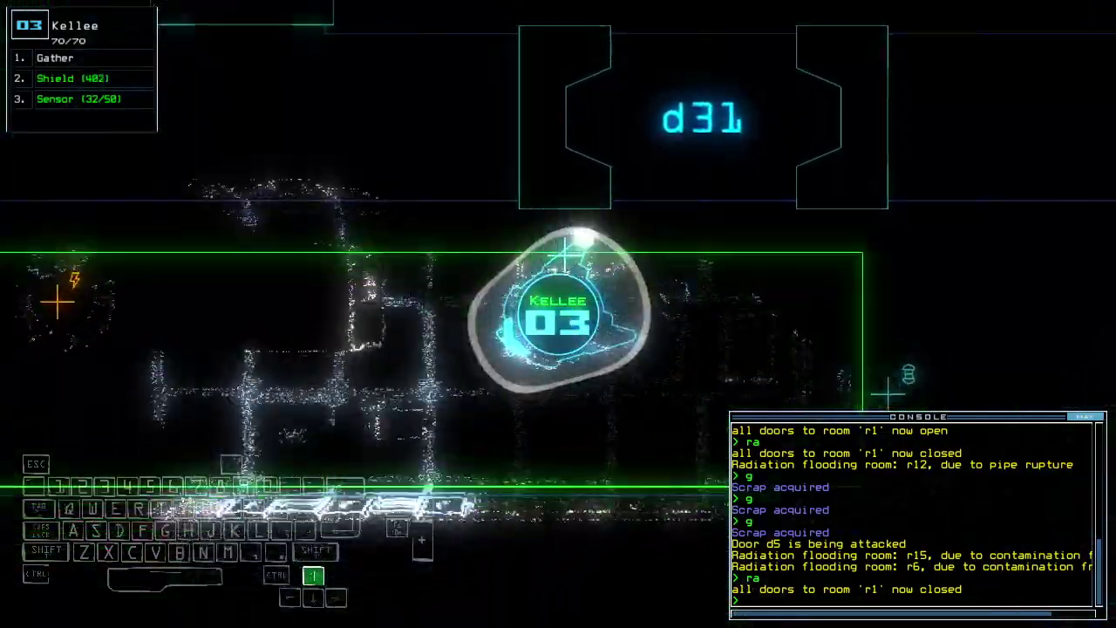
key("Up")
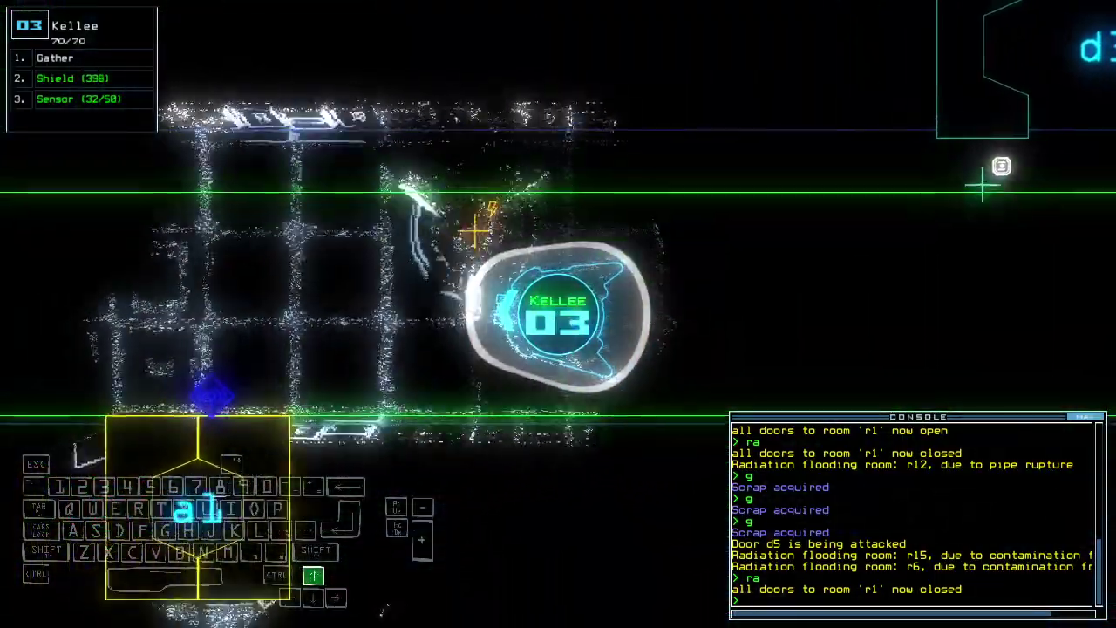
type("arr")
key("Return")
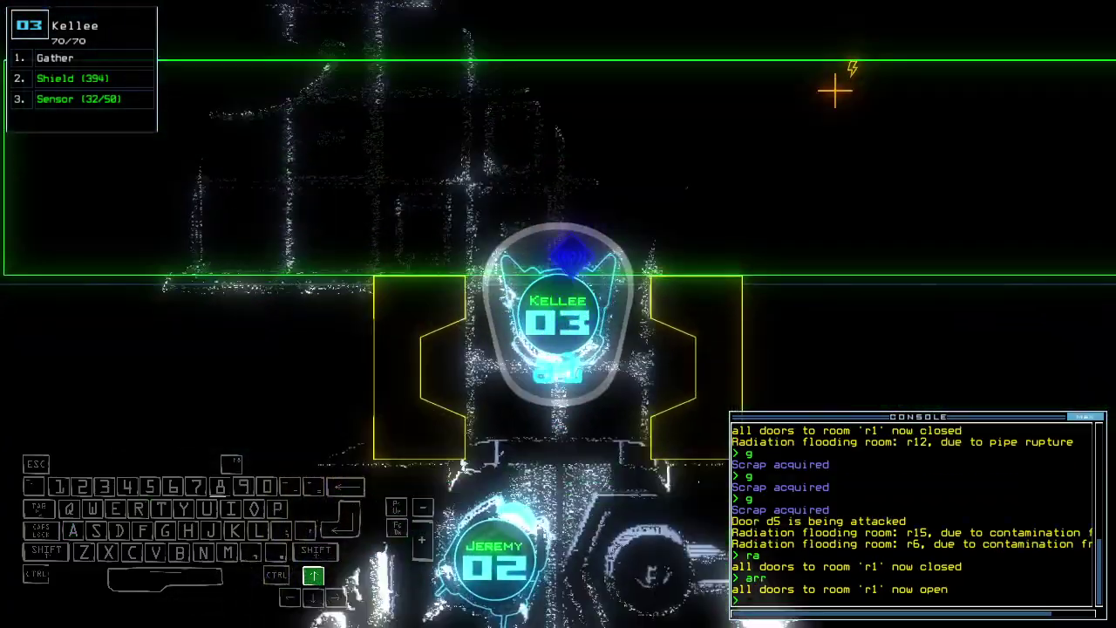
key("space")
type("ra")
key("Return")
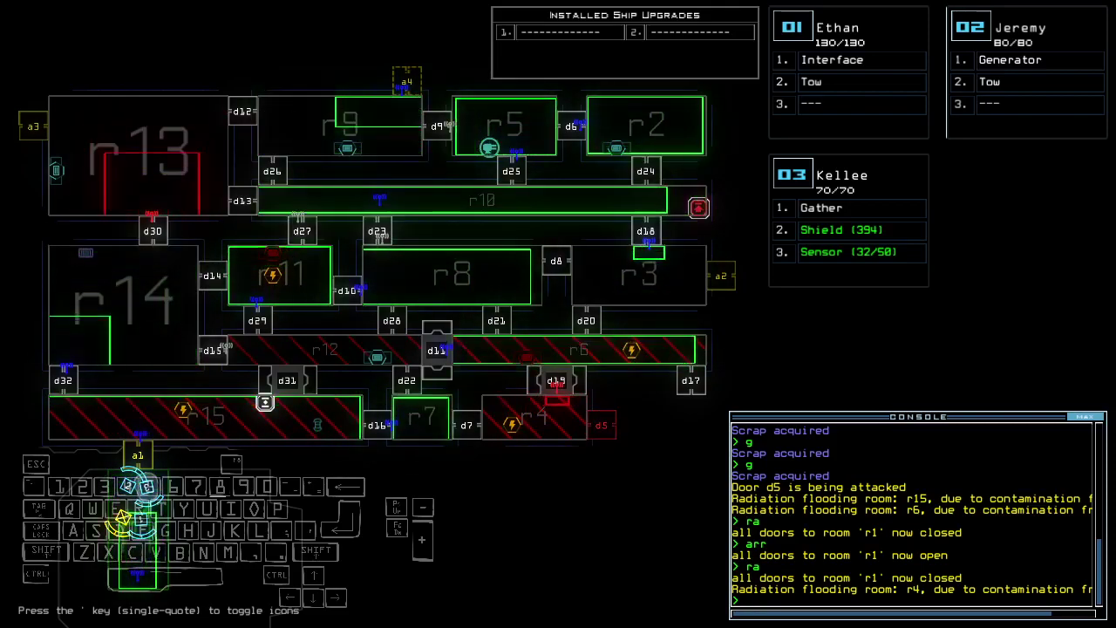
- Trade Jeremy's sensor for Kellee's generator using 'swap se ge'
key("space")
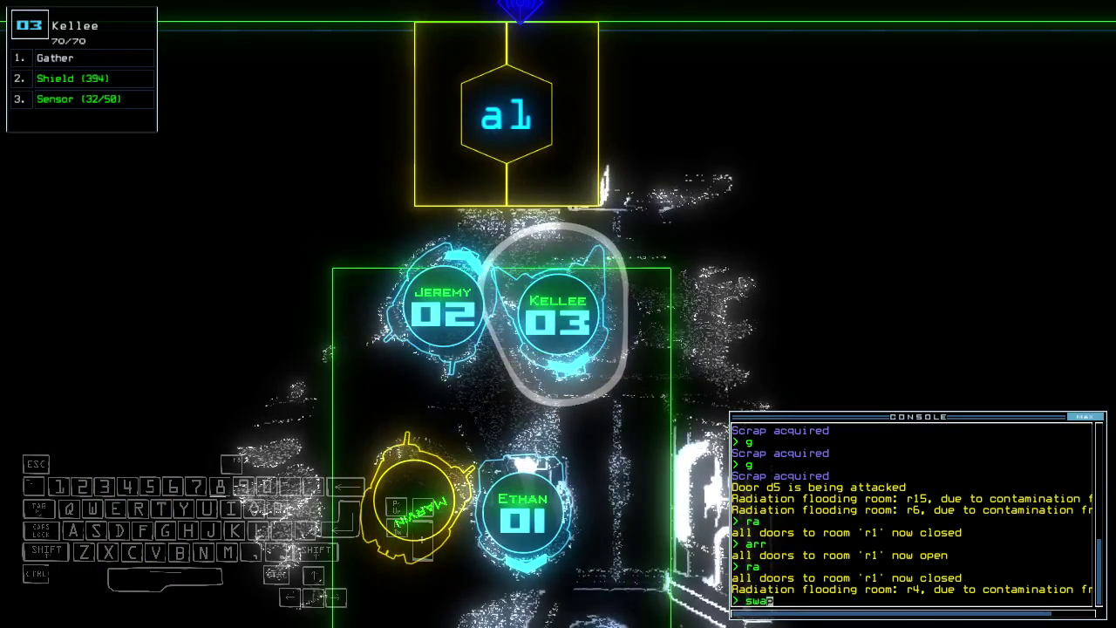
type("swap se ga")
key("BackSpace")
type("e")
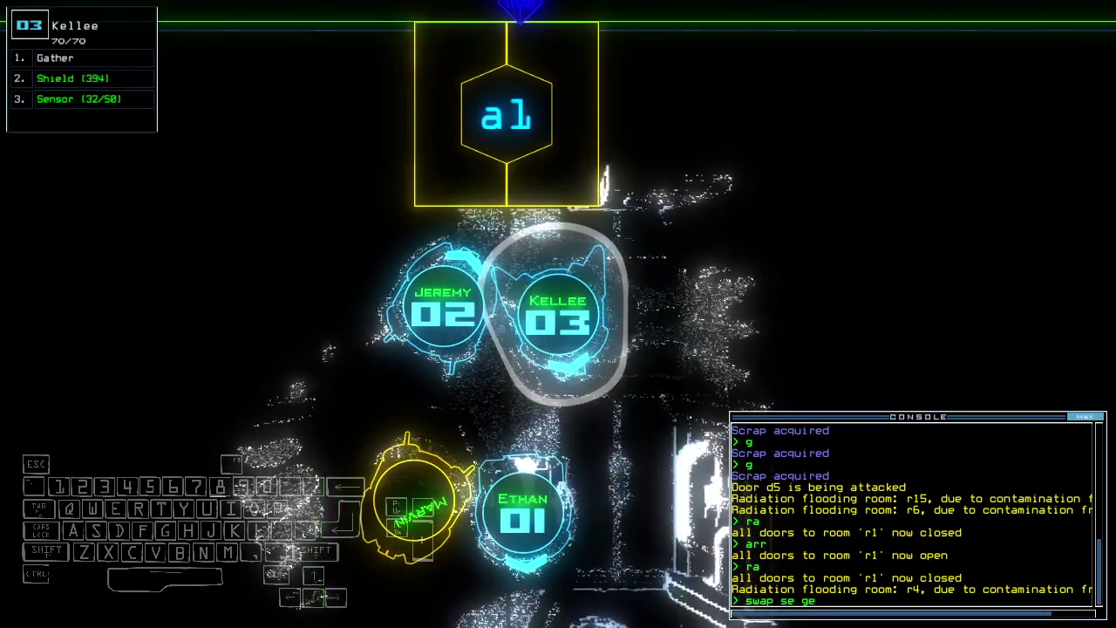
key("Return")
key("space")
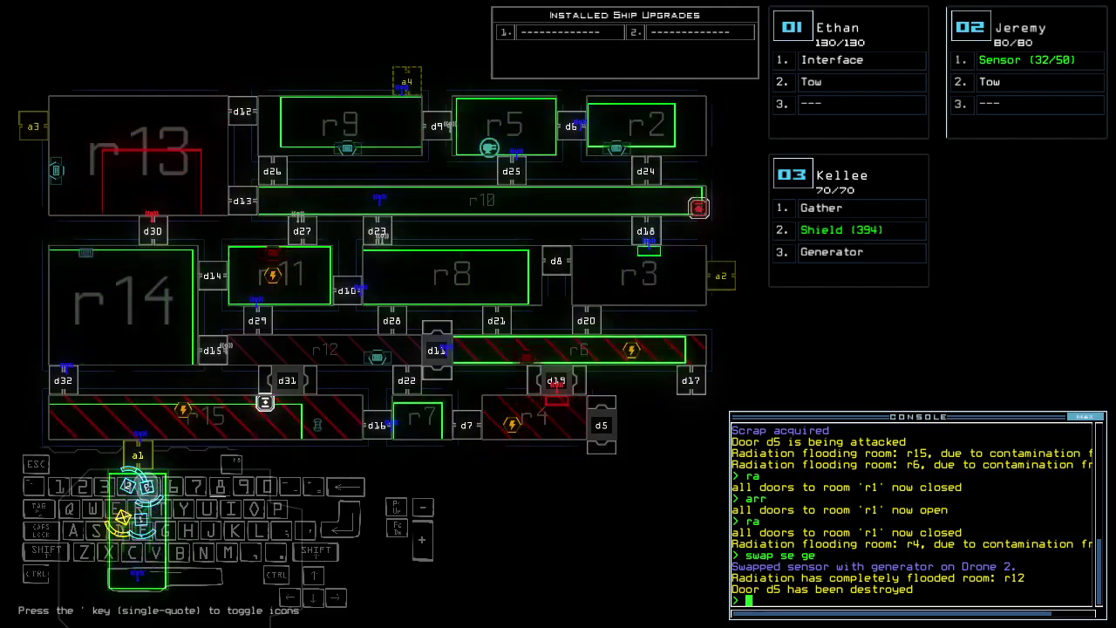
- Cycle room r1's doors and re-dock the boarding ship at airlock a2
key("Tab")
key("Up")
key("Return")
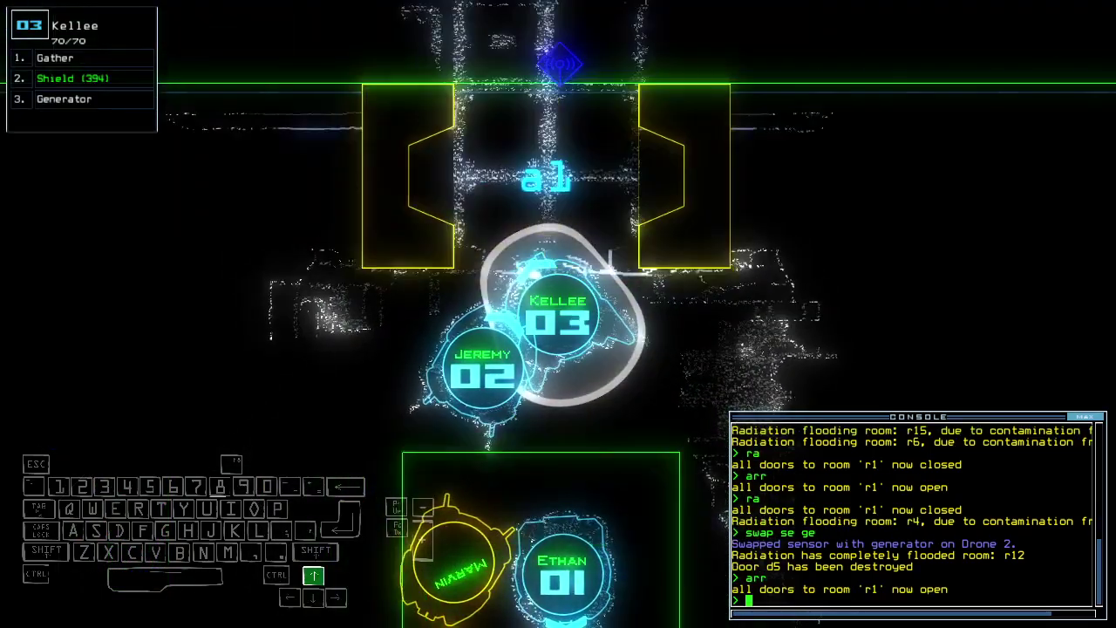
type("ra")
key("Return")
type("d")
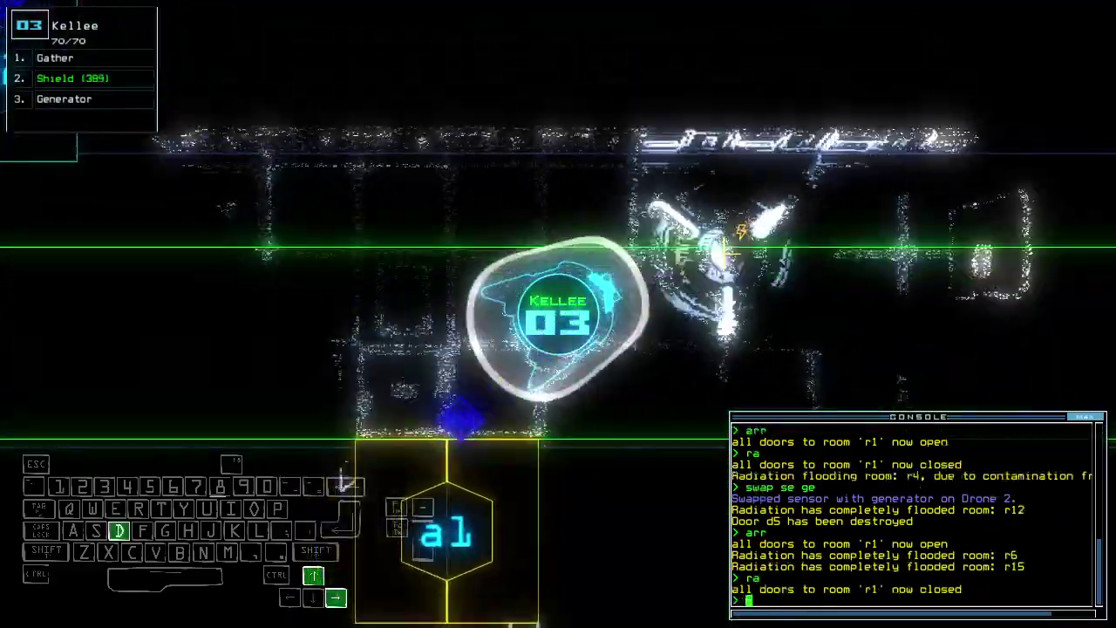
type("dd a2")
key("Return")
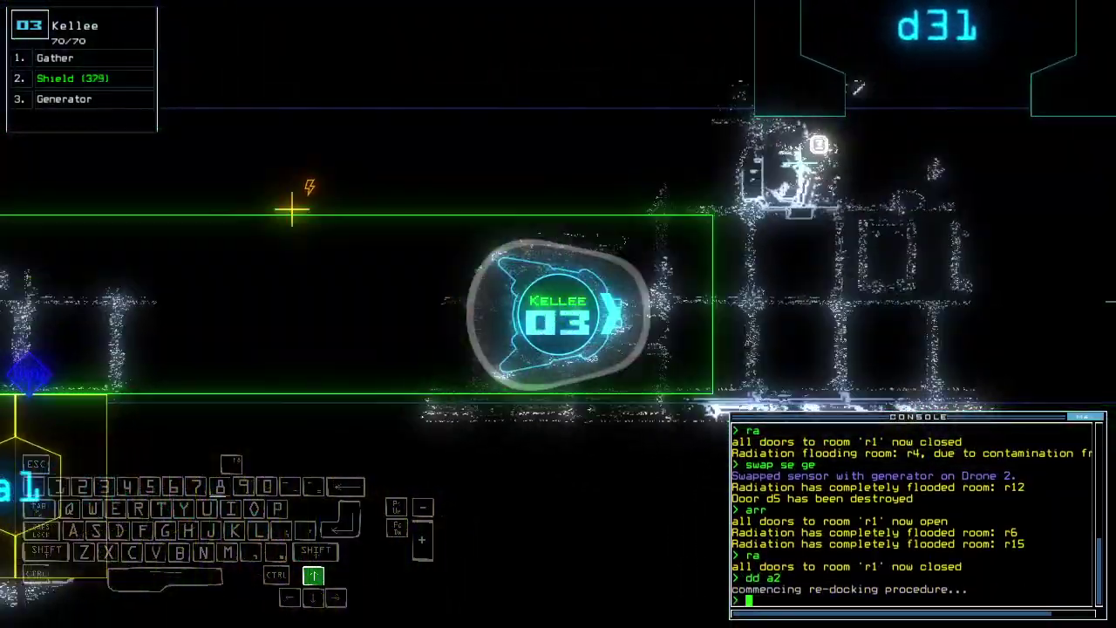
- Drive Kellee through door d31 and down the corridor past door d11
key("Up")
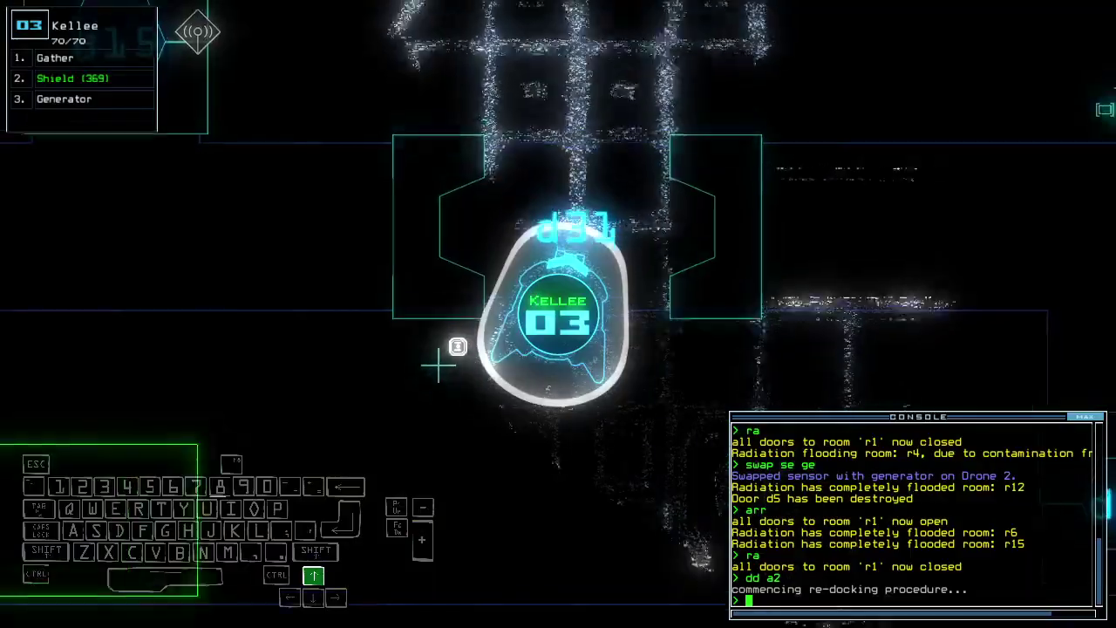
key("Up")
key("Right")
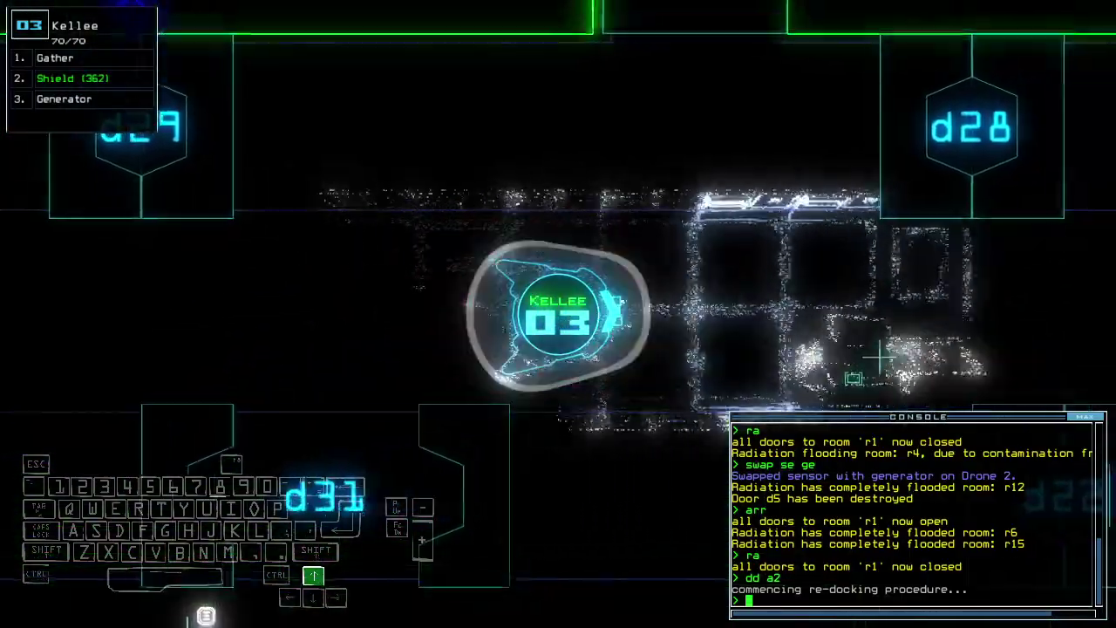
key("Up")
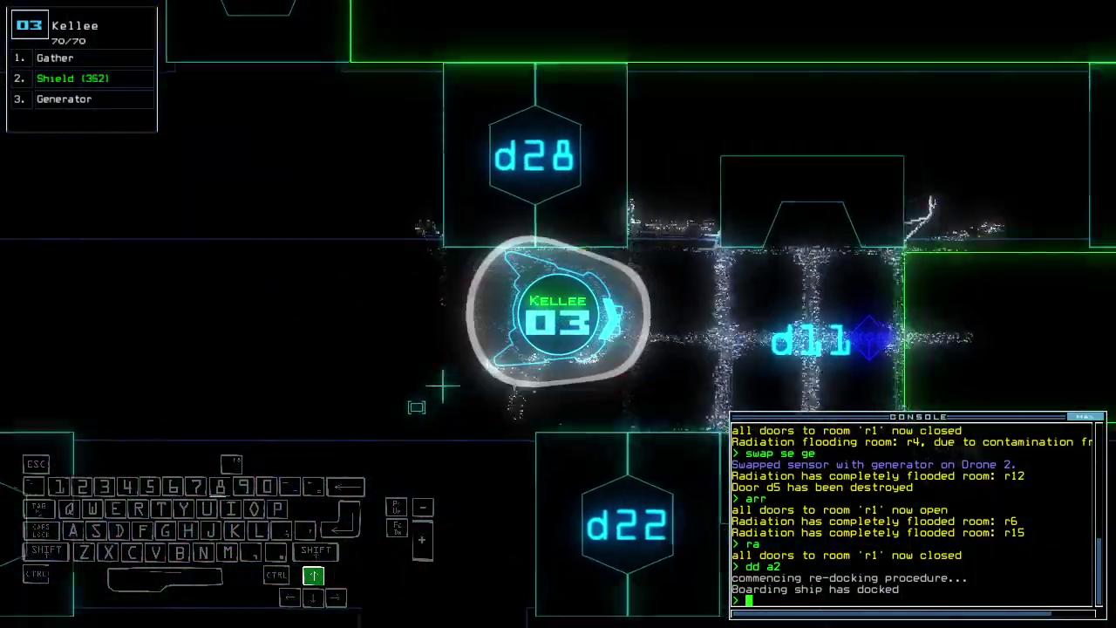
key("Up")
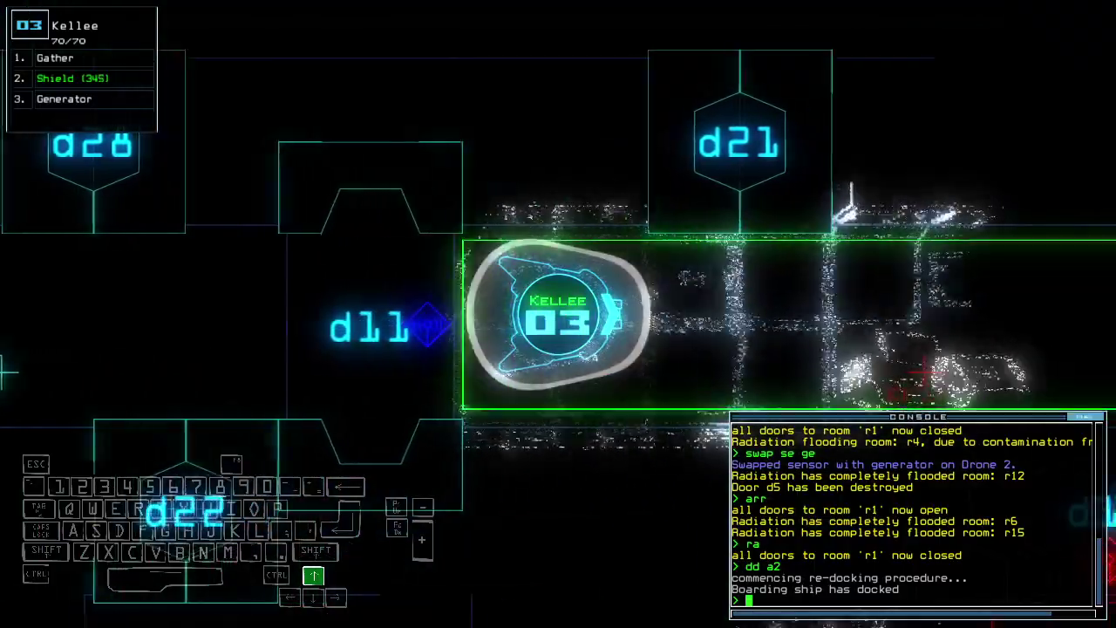
key("Up")
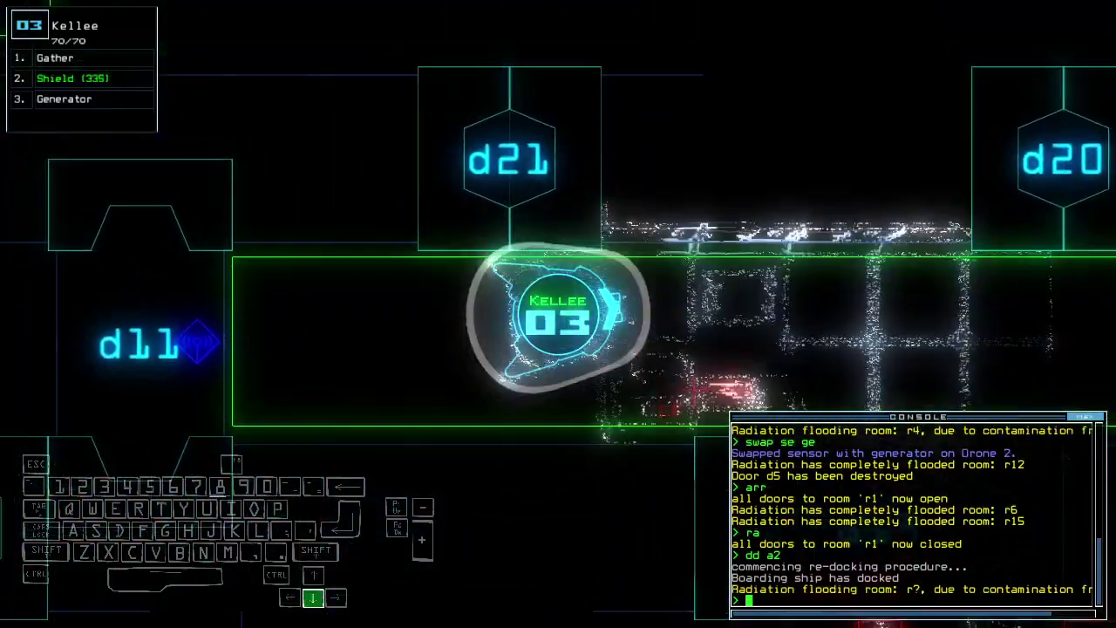
- Back Kellee toward d28, then drive her past d11, d20 and d19 to the generator
key("Down")
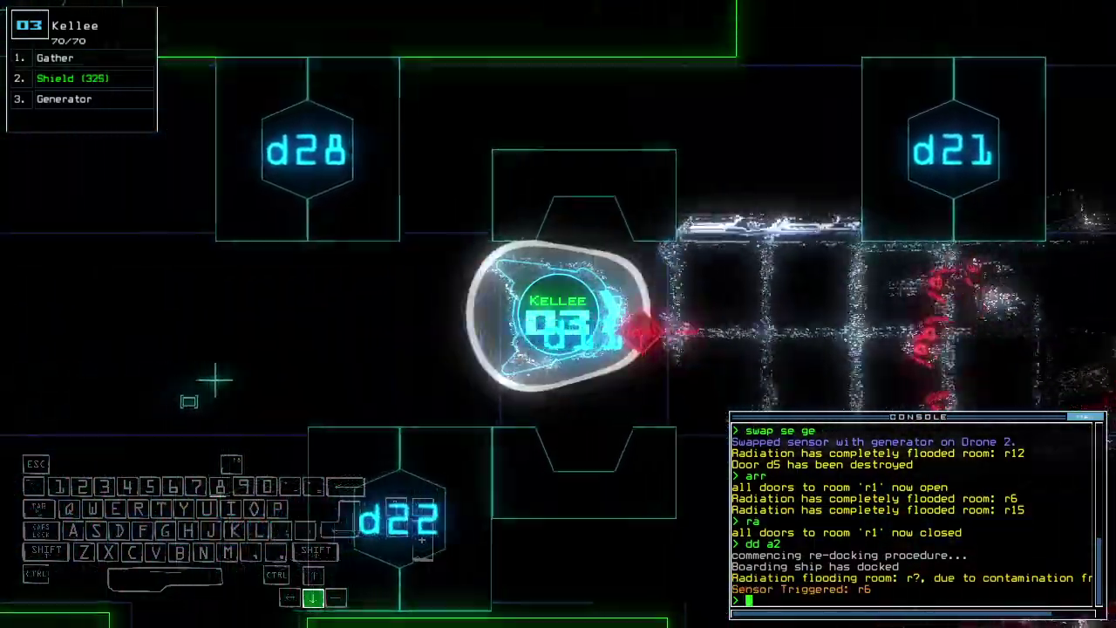
key("Down")
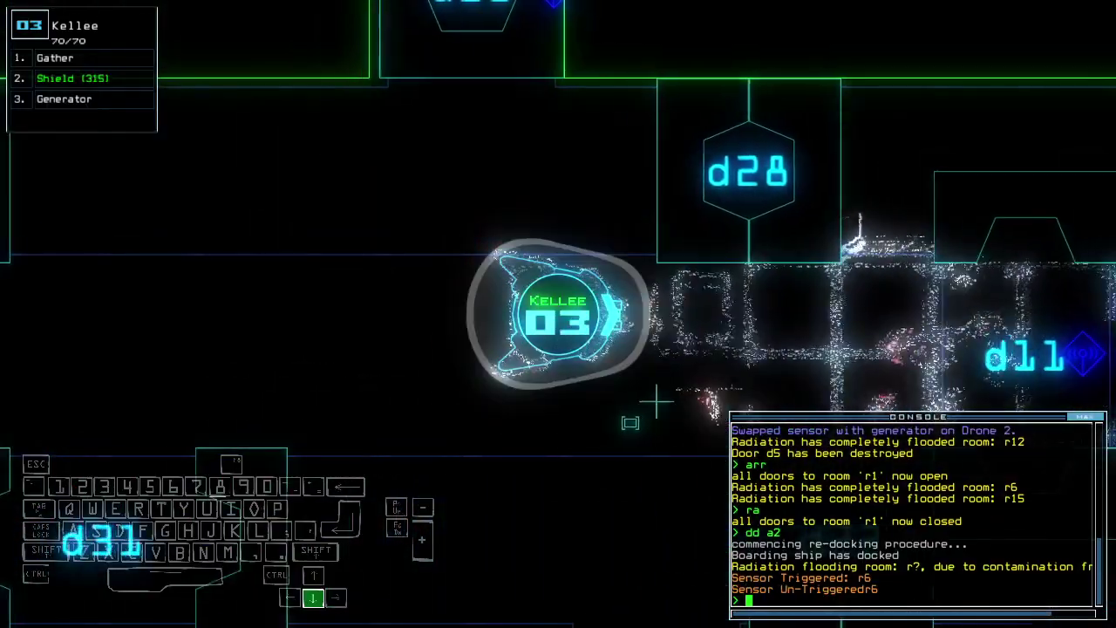
key("Down")
key("Up")
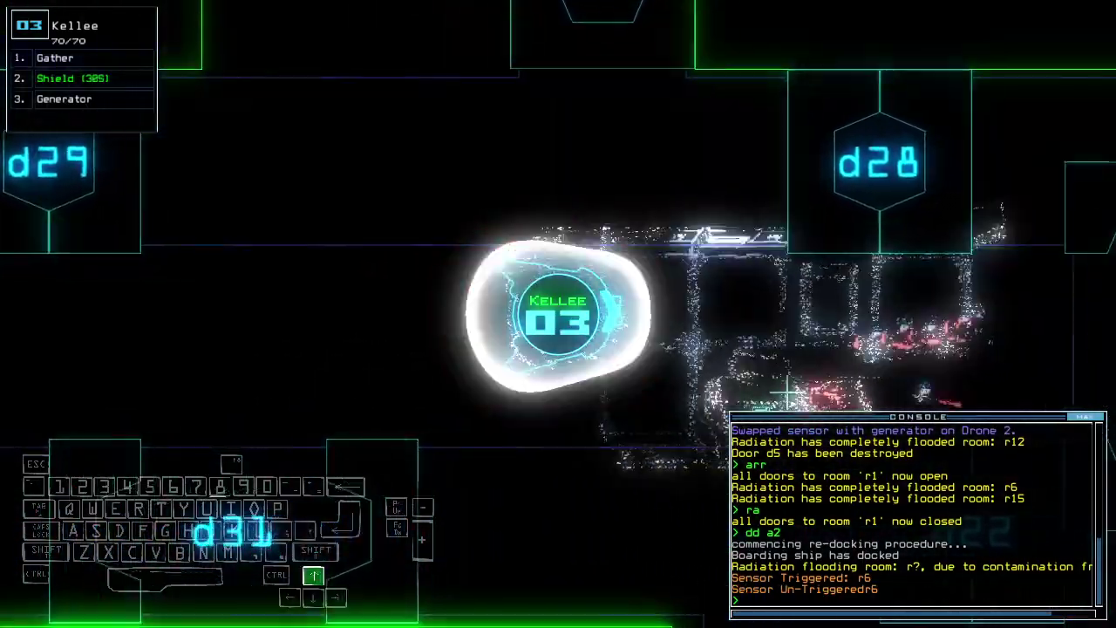
key("Up")
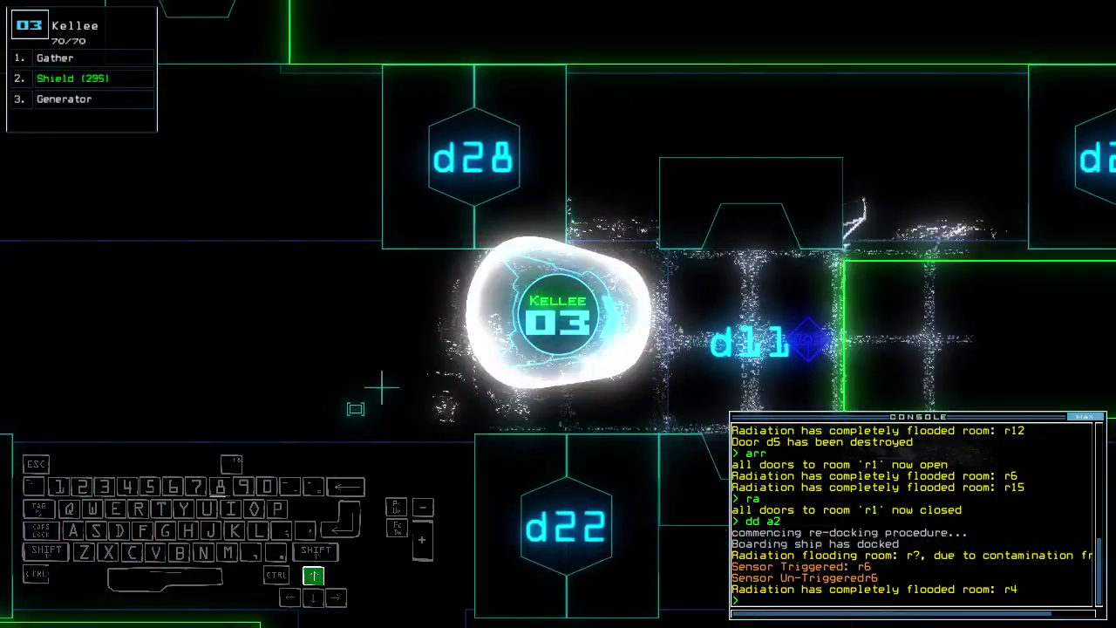
key("Up")
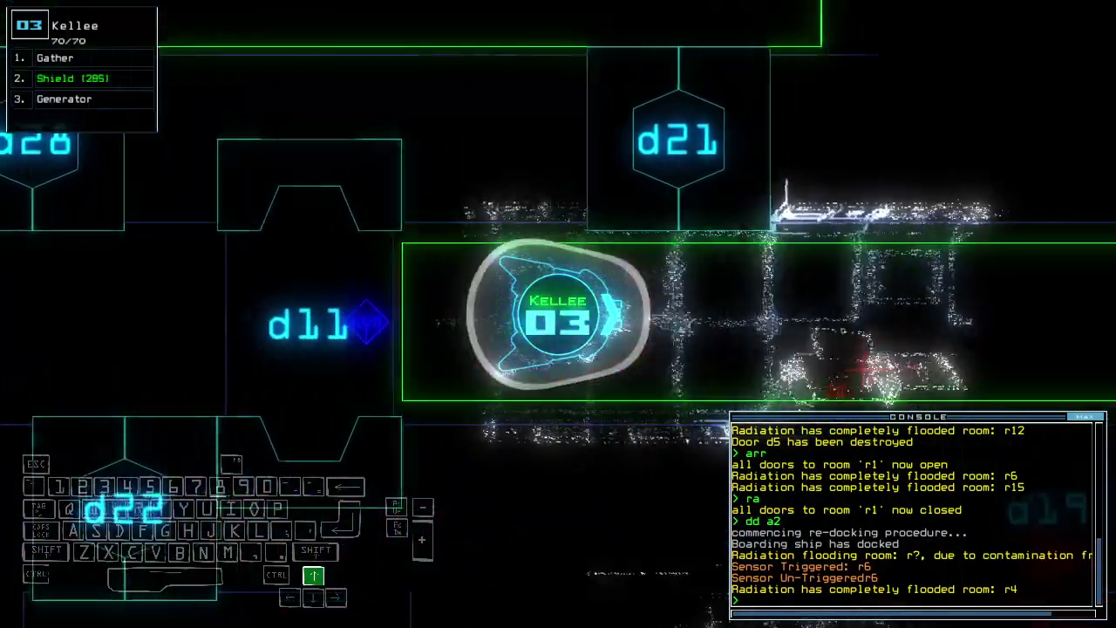
key("Up")
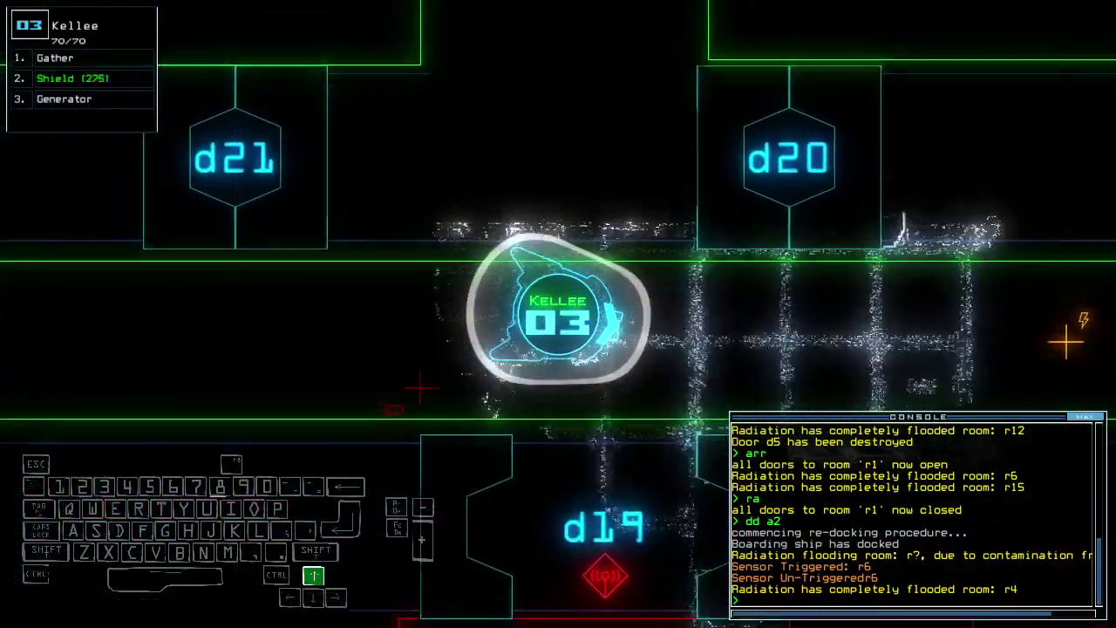
key("Up")
type("generator")
- Switch on the generator and toggle doors d17 and d20
key("Return")
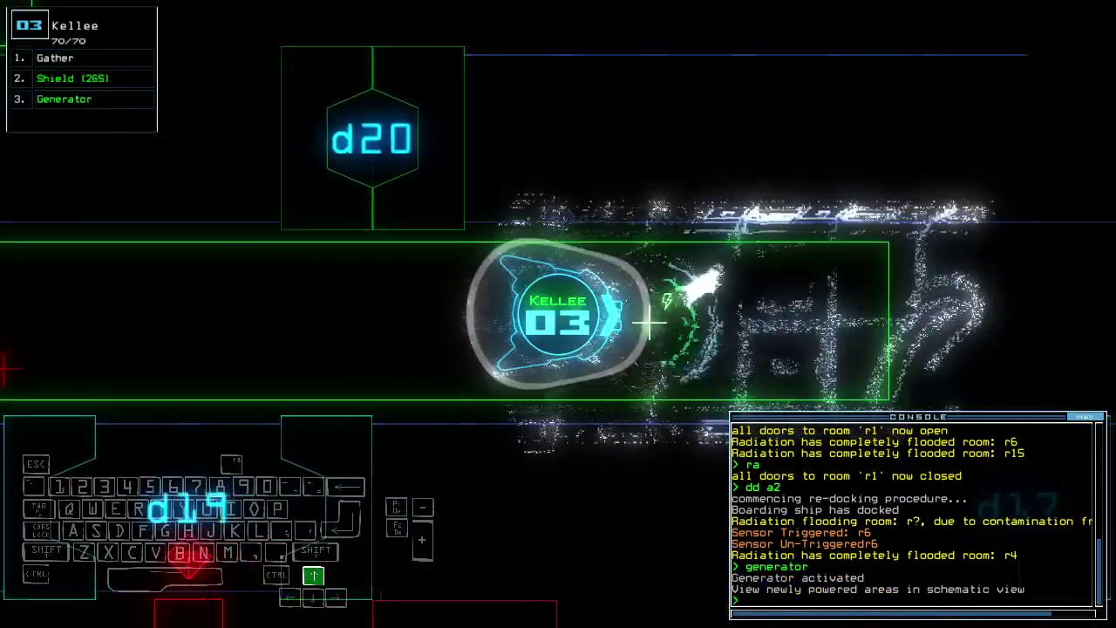
key("space")
key("space")
type("d17")
key("Return")
key("Up")
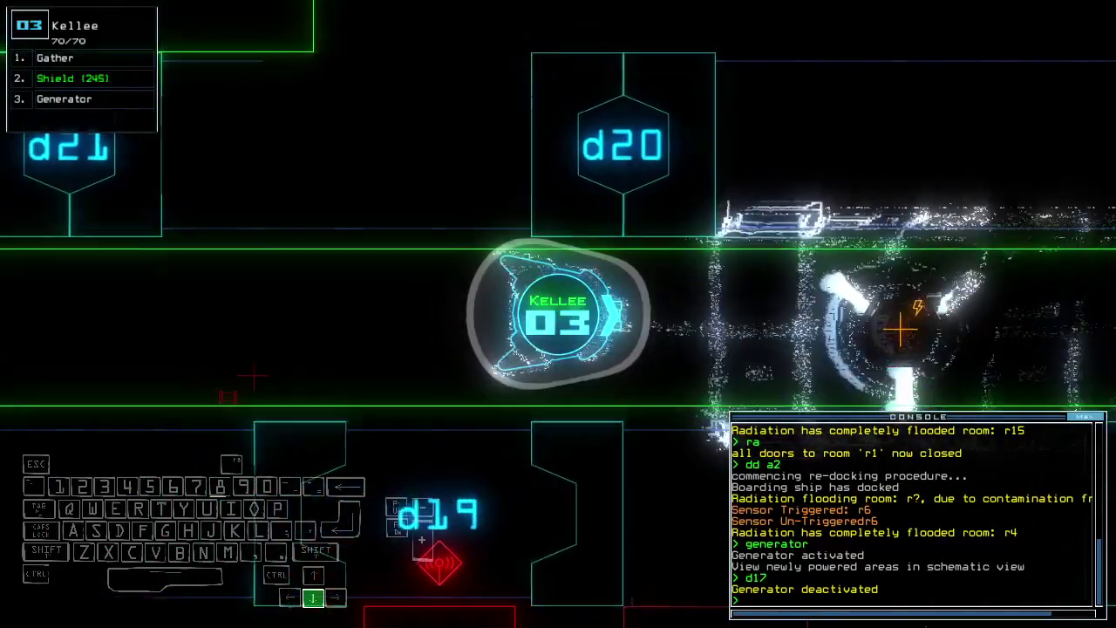
key("Up")
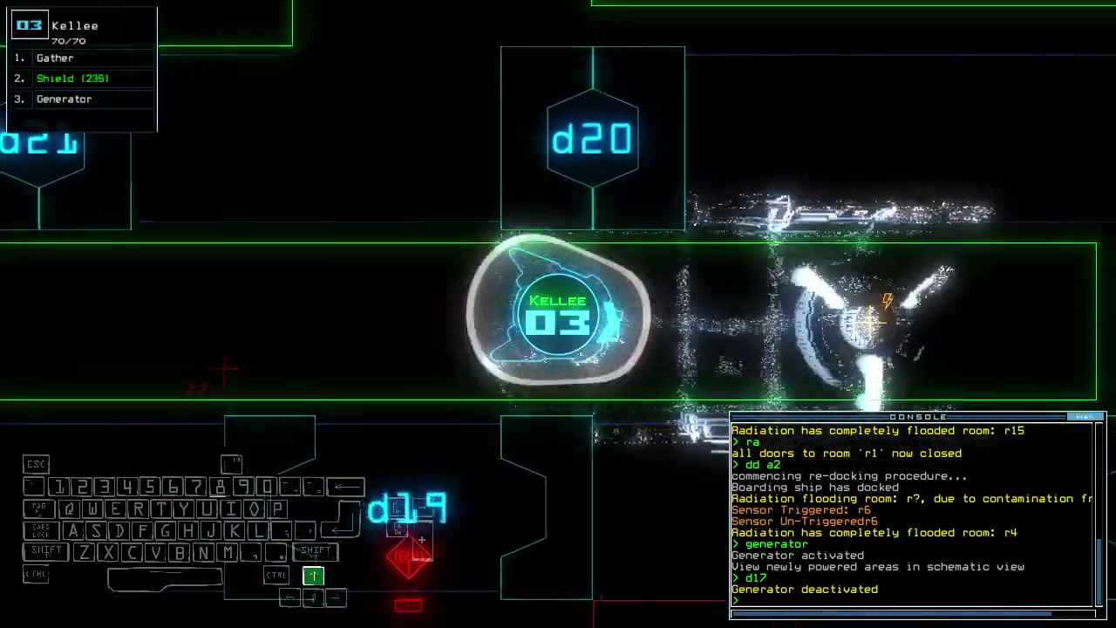
type("generator")
key("Return")
type("d20")
key("Return")
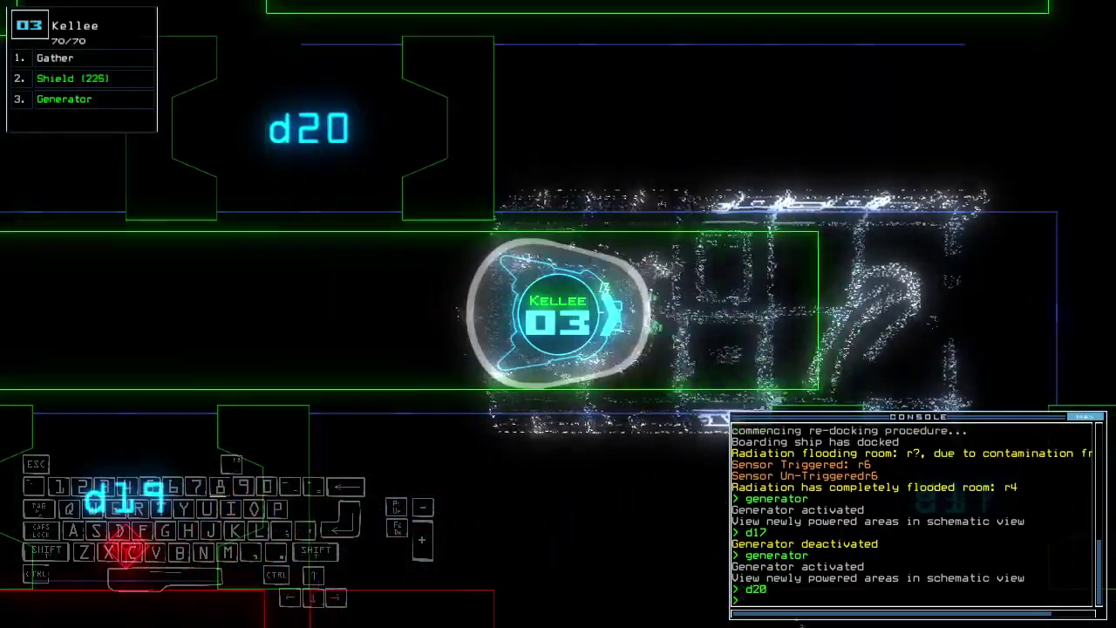
- Drive Kellee past door d17 through the room and back along the d20 corridor
key("Up")
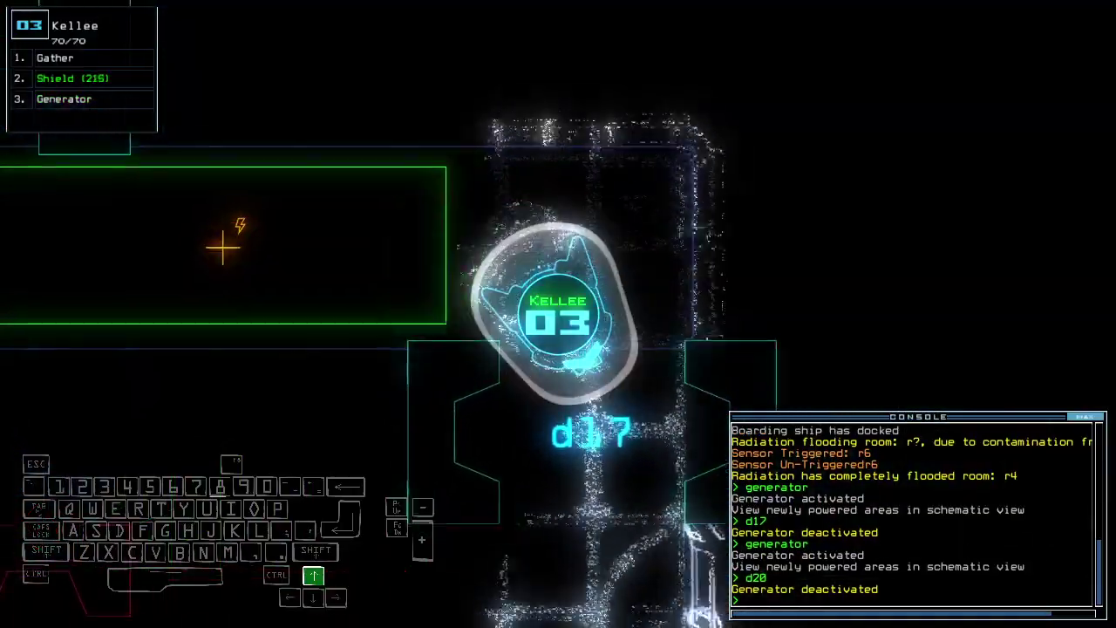
key("Up")
type("ss")
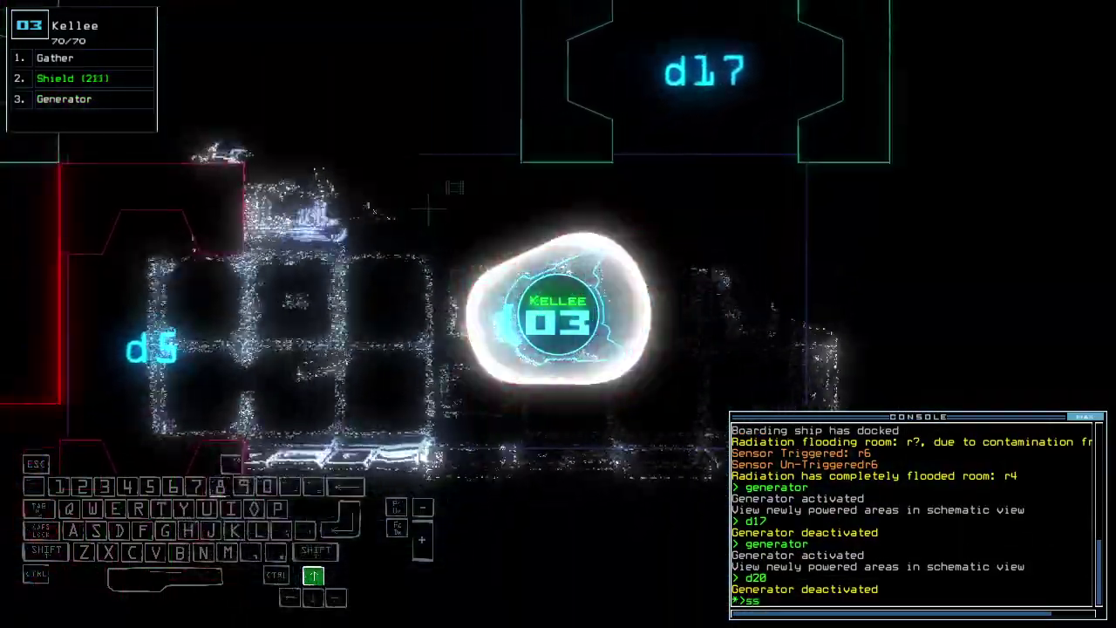
key("Up")
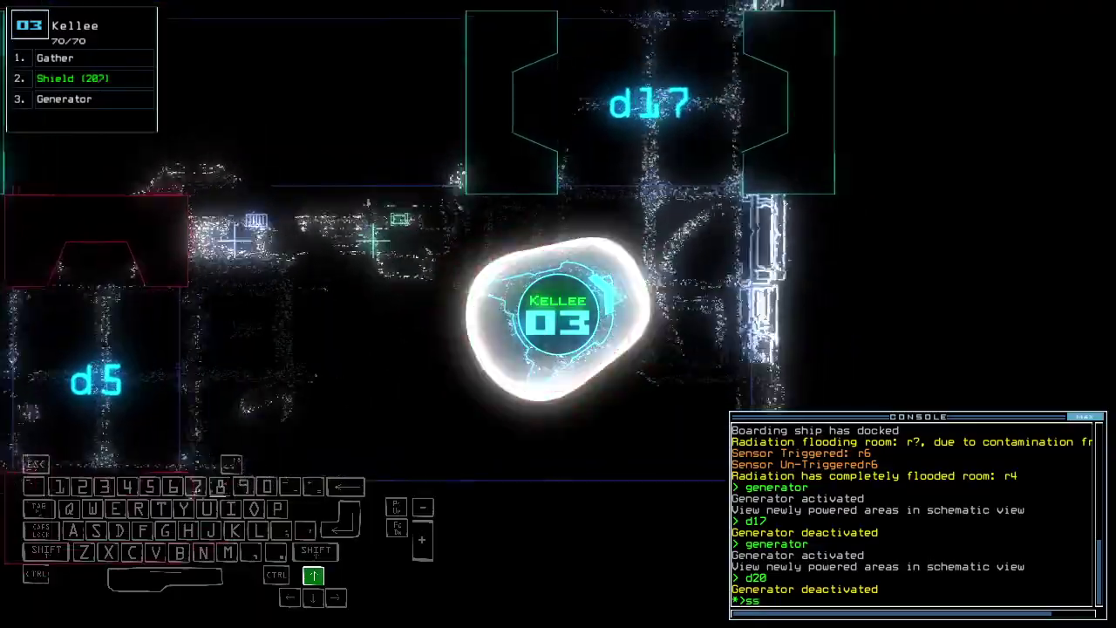
key("Up")
key("Left")
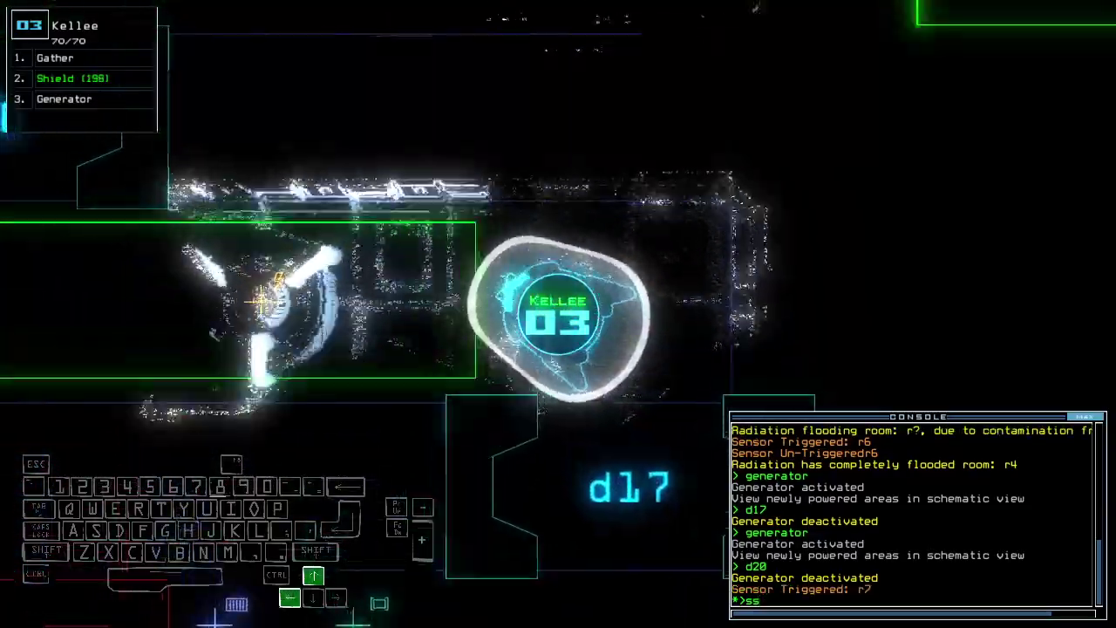
key("Up")
key("BackSpace")
key("BackSpace")
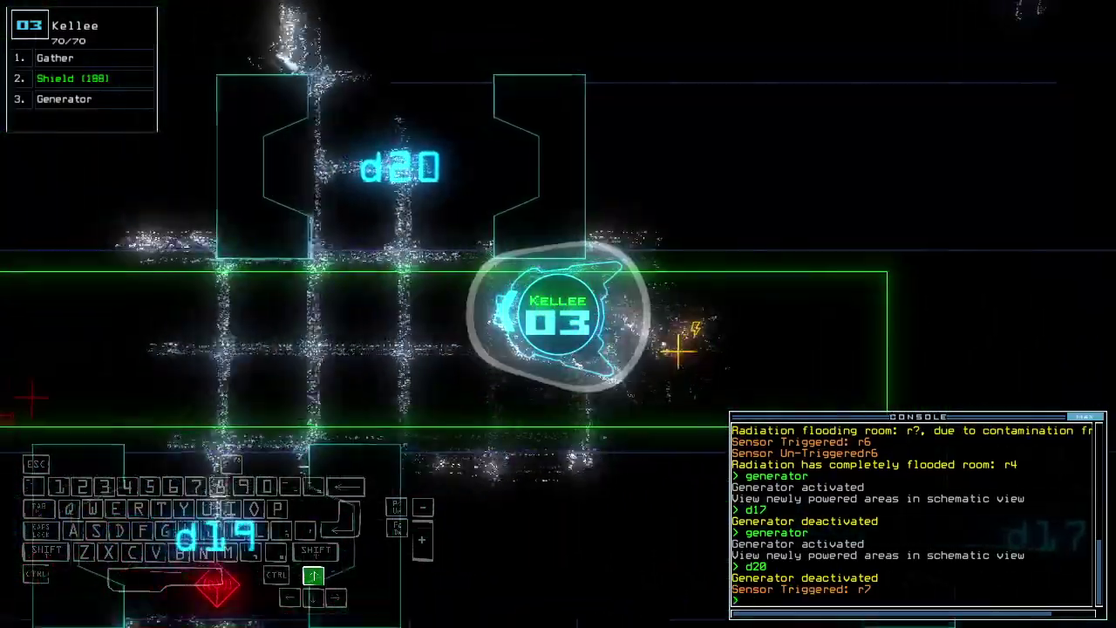
- Drive Kellee into the ship at a2, cycle r1's doors, and show the full map
key("Up")
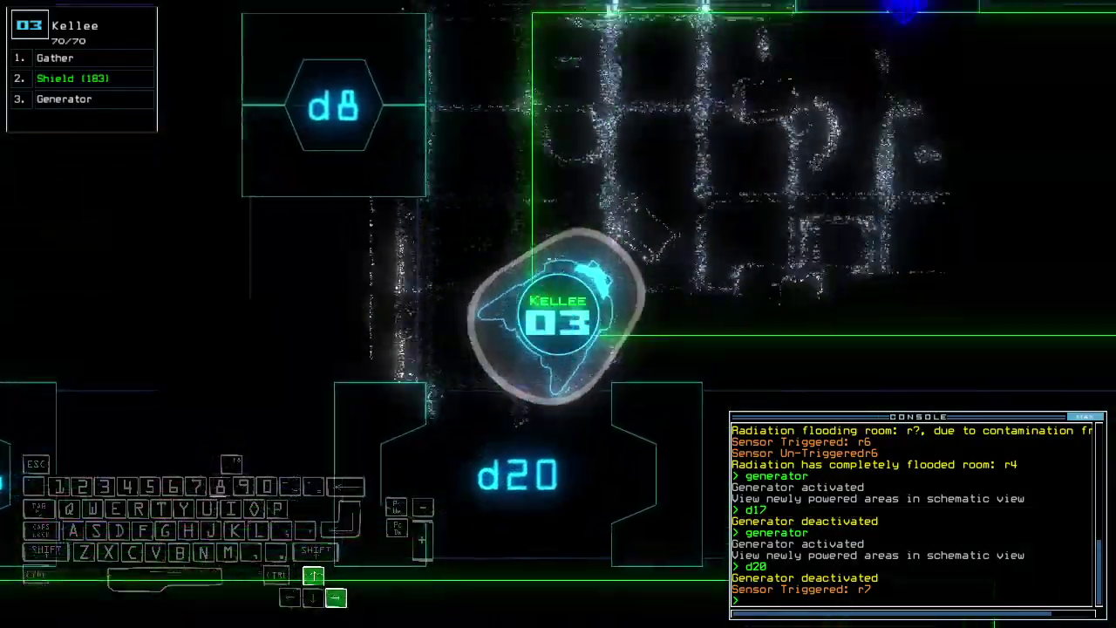
key("Up")
key("Right")
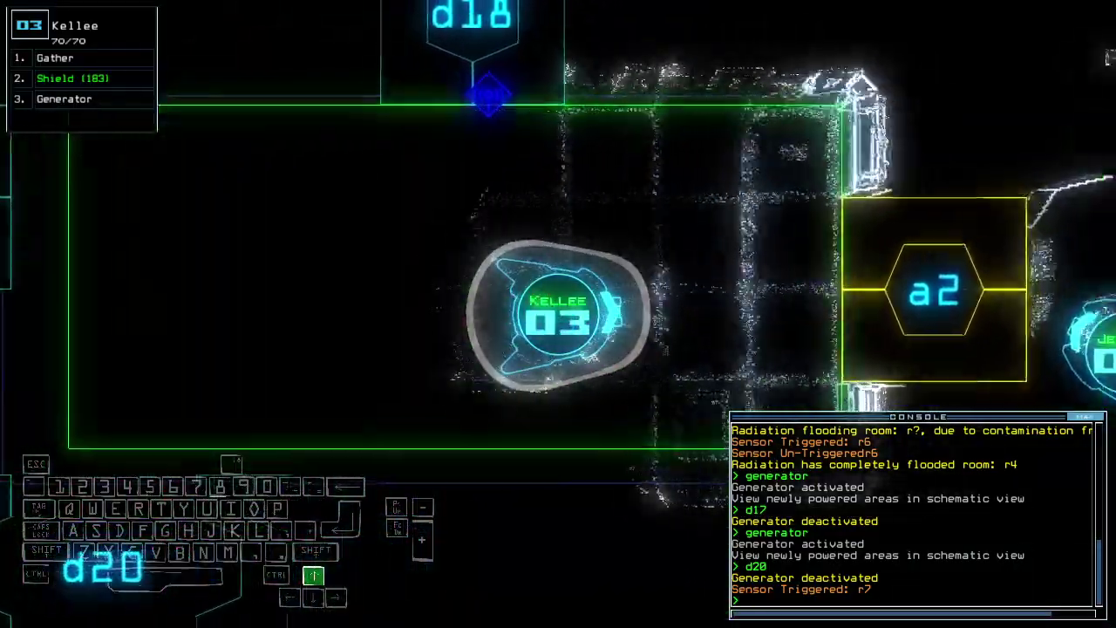
type("a2")
key("Return")
type("ra")
key("Return")
key("space")
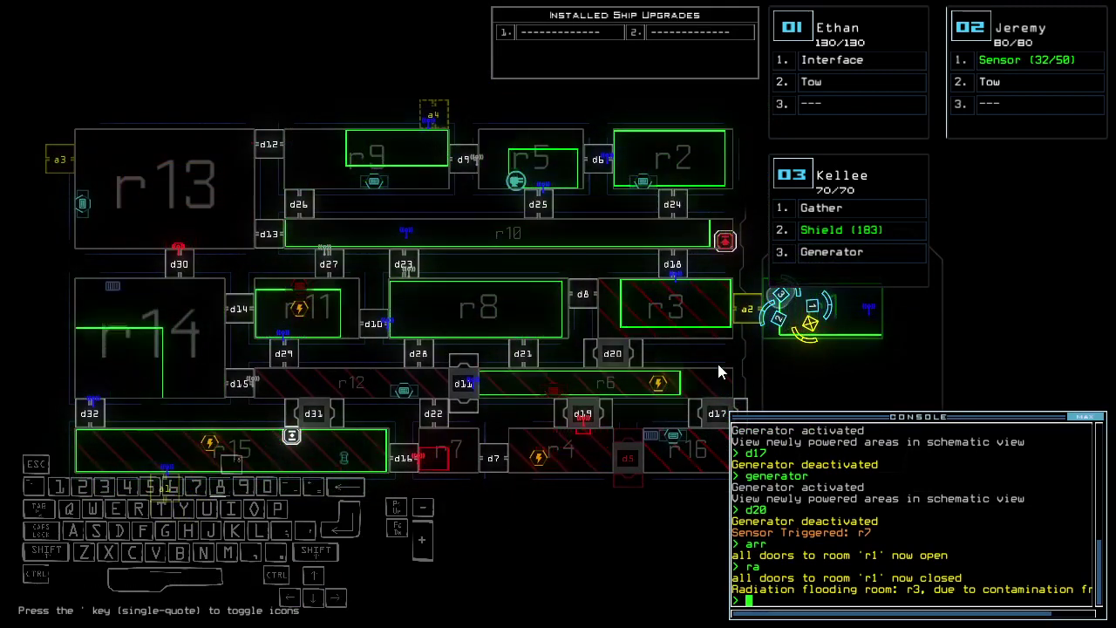
type("out")
- End the mission with 'out' and dismiss the 855-point Daily Challenge score
key("Return")
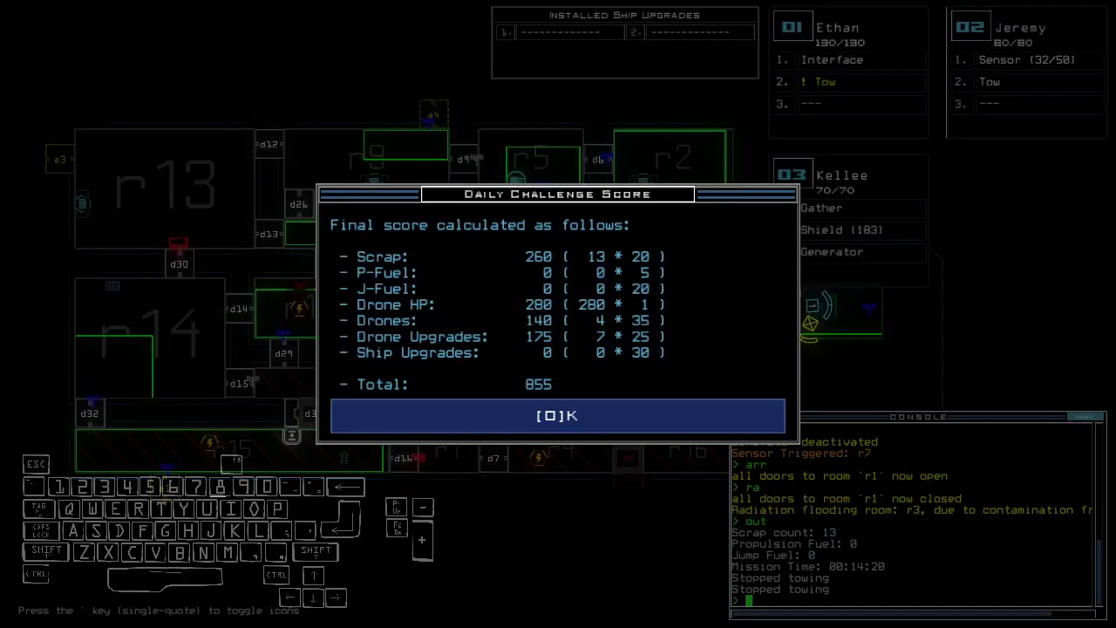
left_click(366, 409)
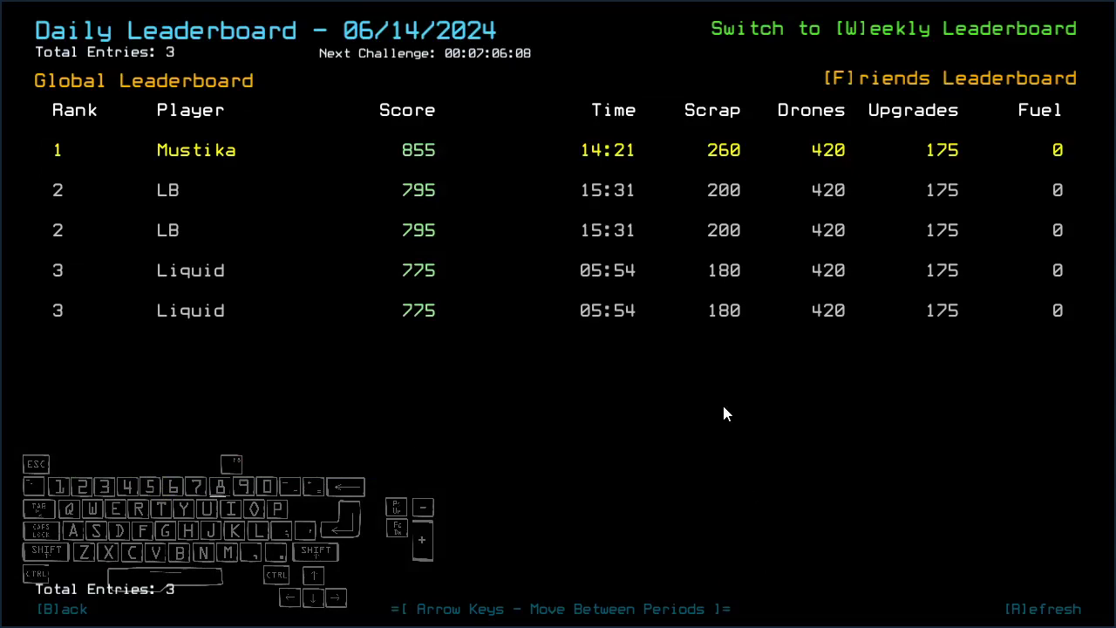
- Go back to the Challenge Launcher, reopen Leaderboards, then return to the launcher
key("space")
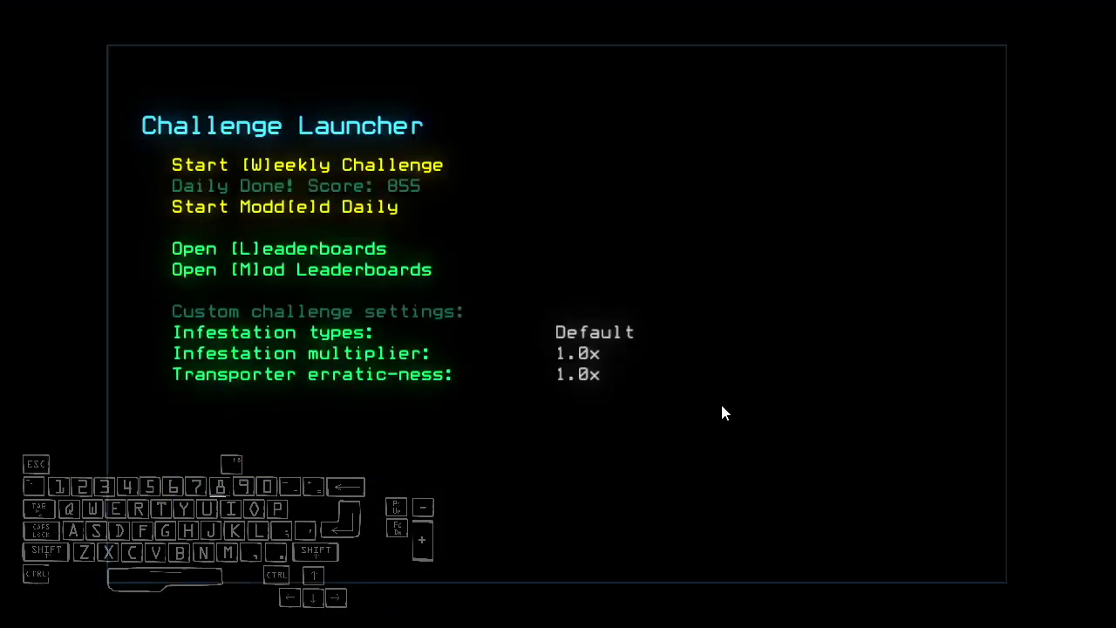
key("l")
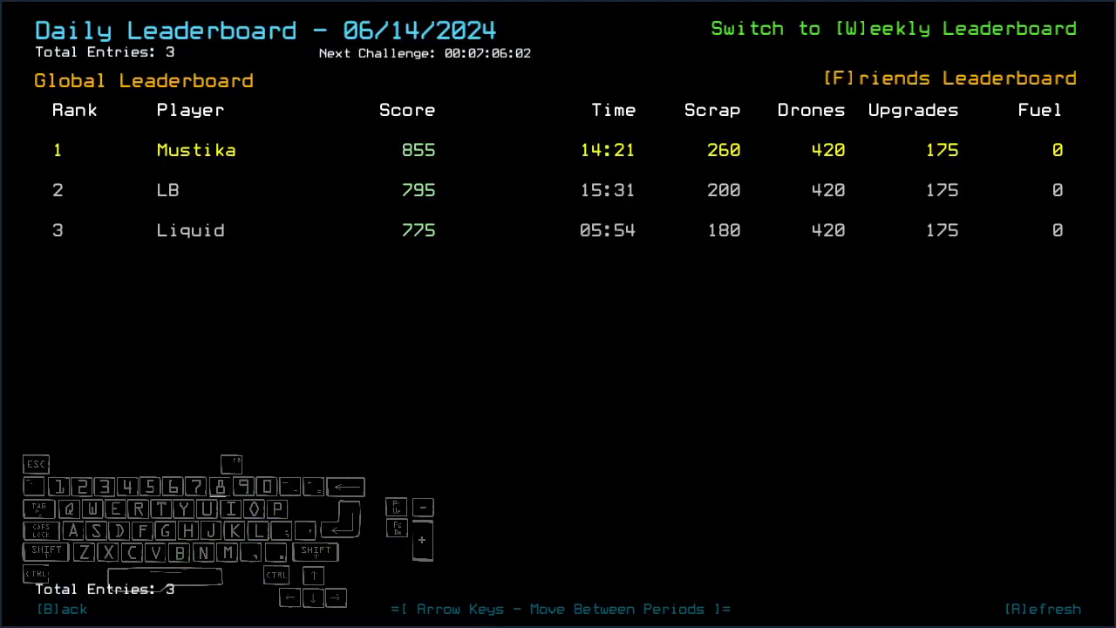
key("space")
type("ready 3;set 2")
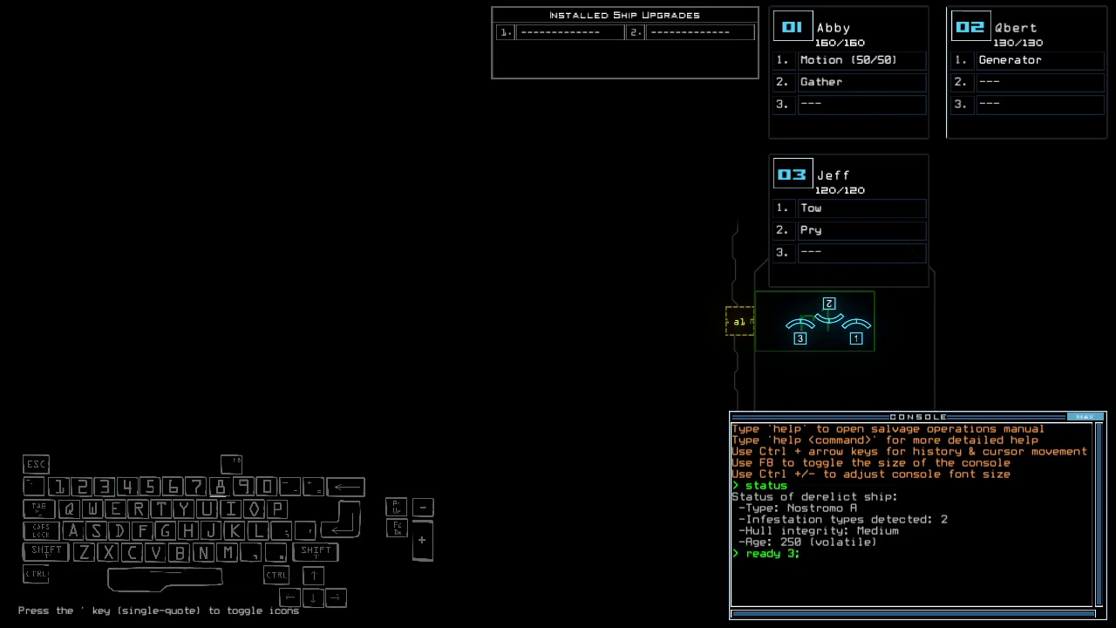
- Swap the pry and tow modules between drones 2 and 3 with 'swap pr to'
key("Return")
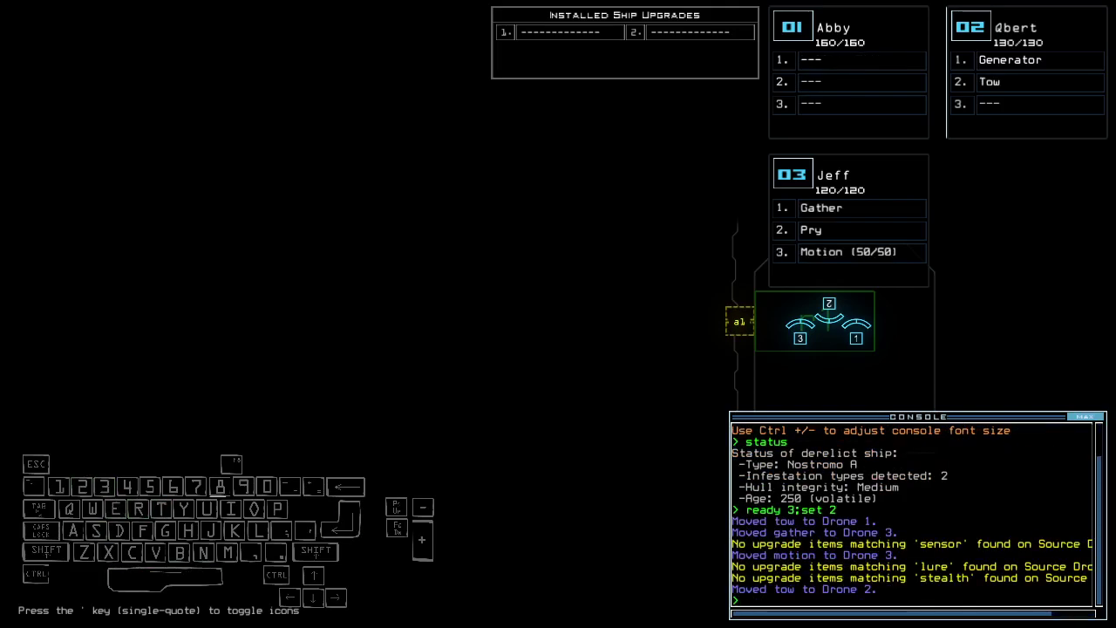
type("wap pr to")
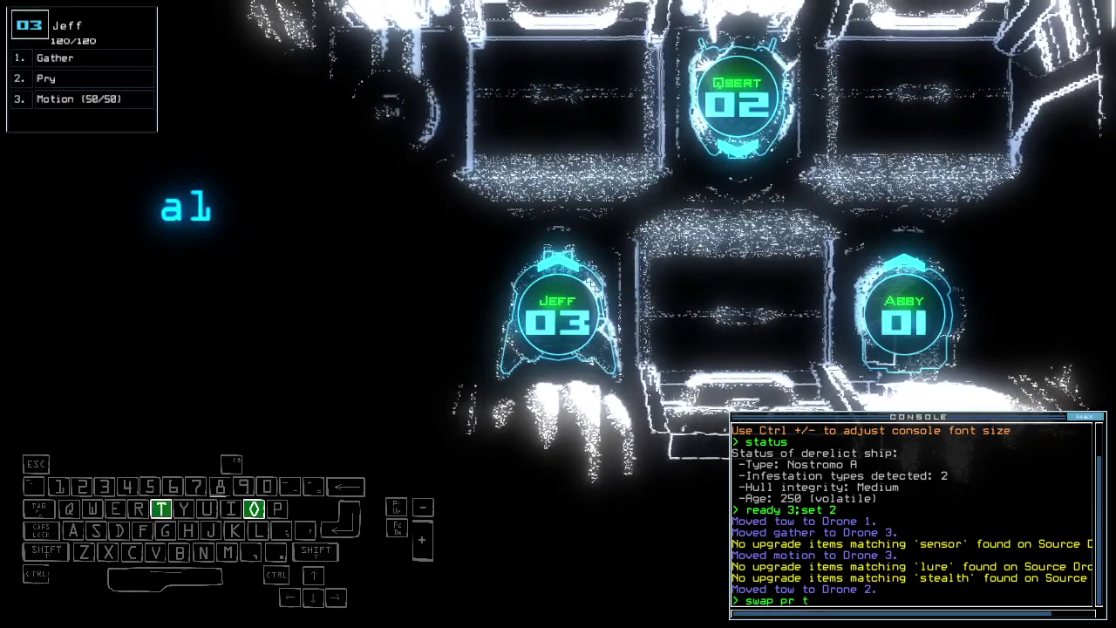
key("Return")
key("space")
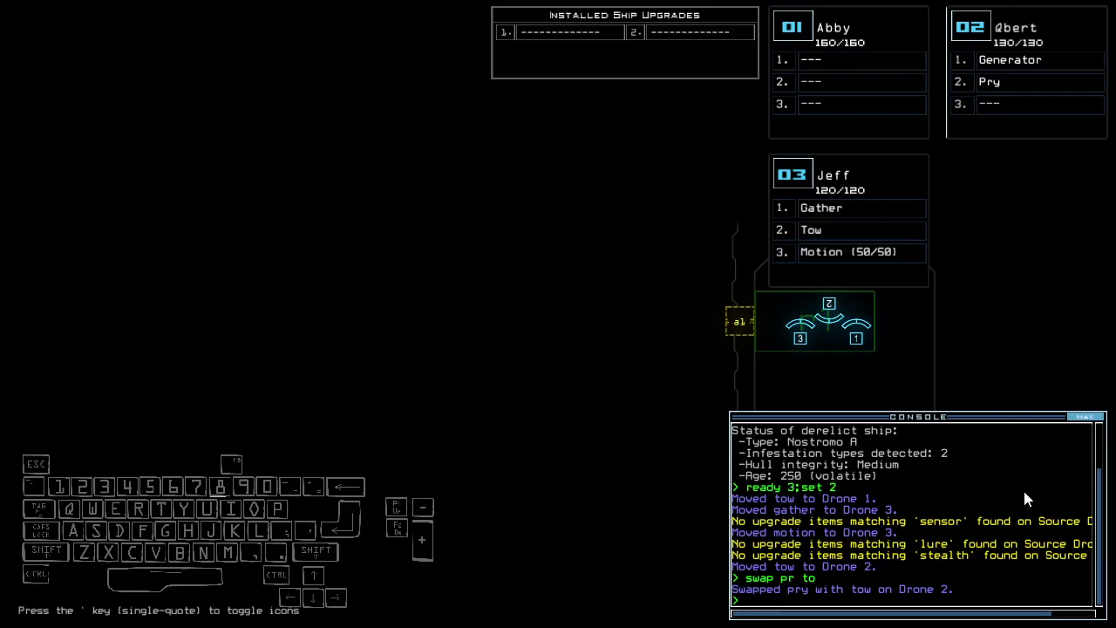
key("3")
key("Up")
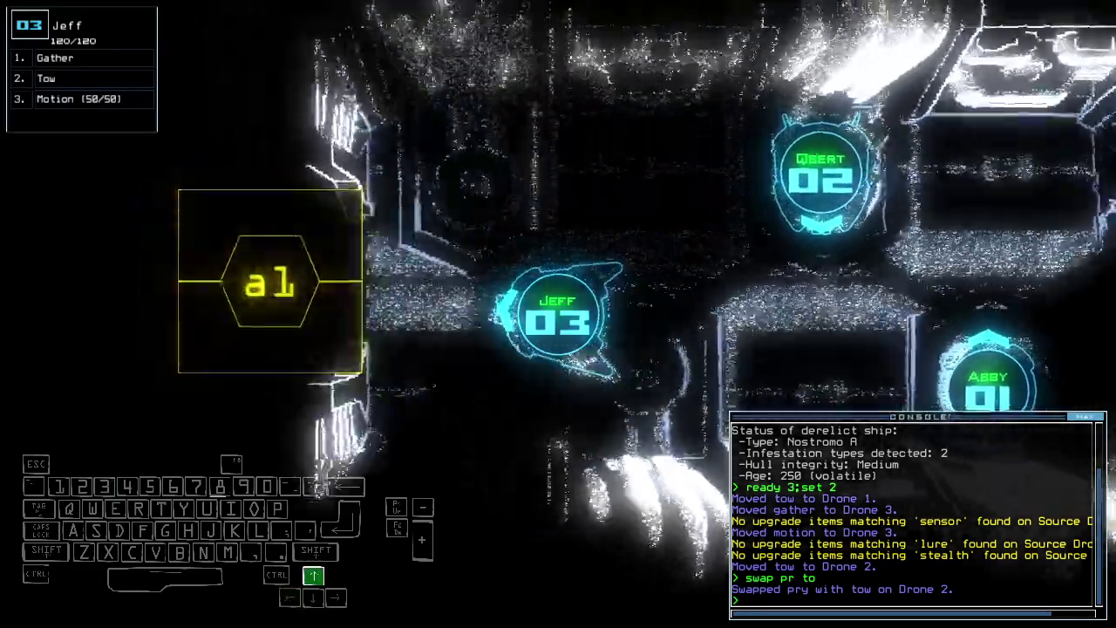
key("2")
key("Up")
type("3go")
- Start the mission and have Qbert gather a jump cell and power the generator
key("Return")
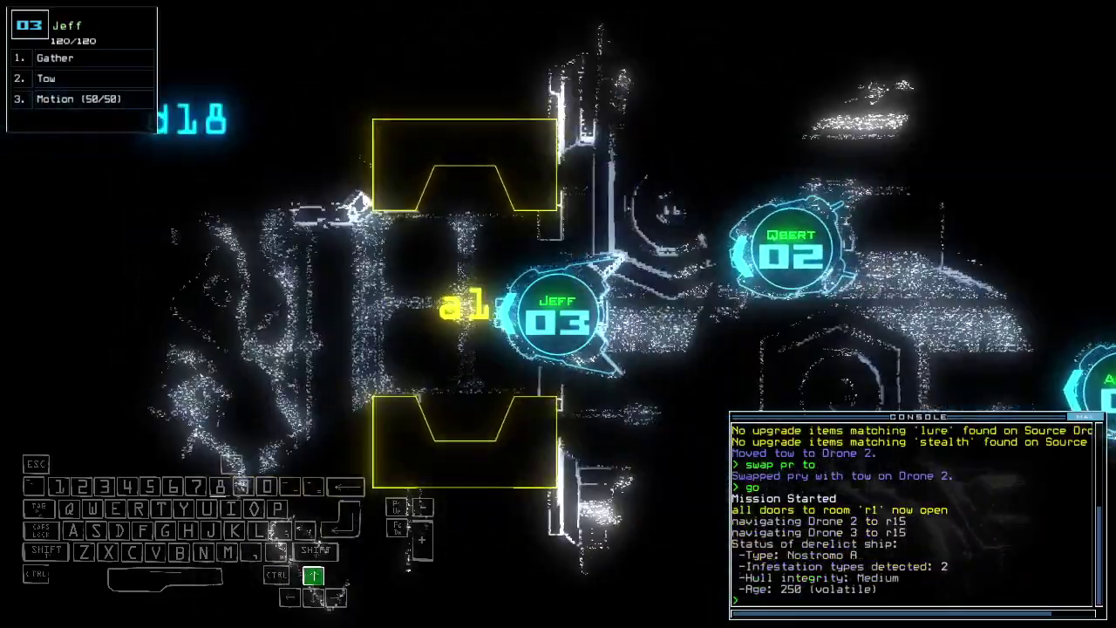
key("Up")
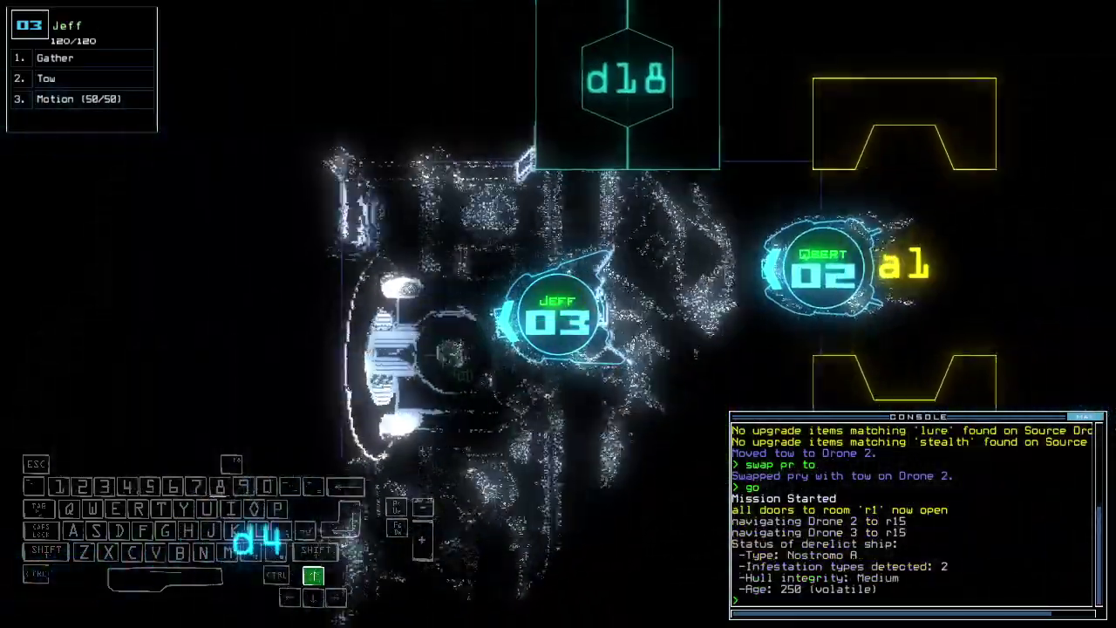
type("g")
key("Return")
key("2")
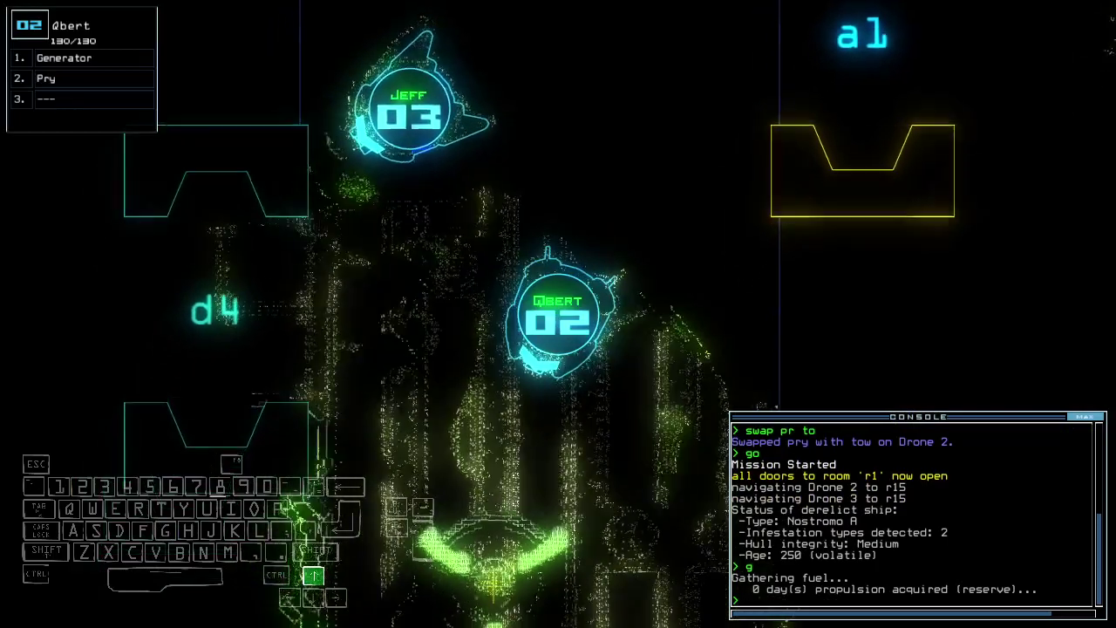
key("Up")
key("Return")
- Open door d20, move Jeff toward the next door, and motion-scan r15
key("Tab")
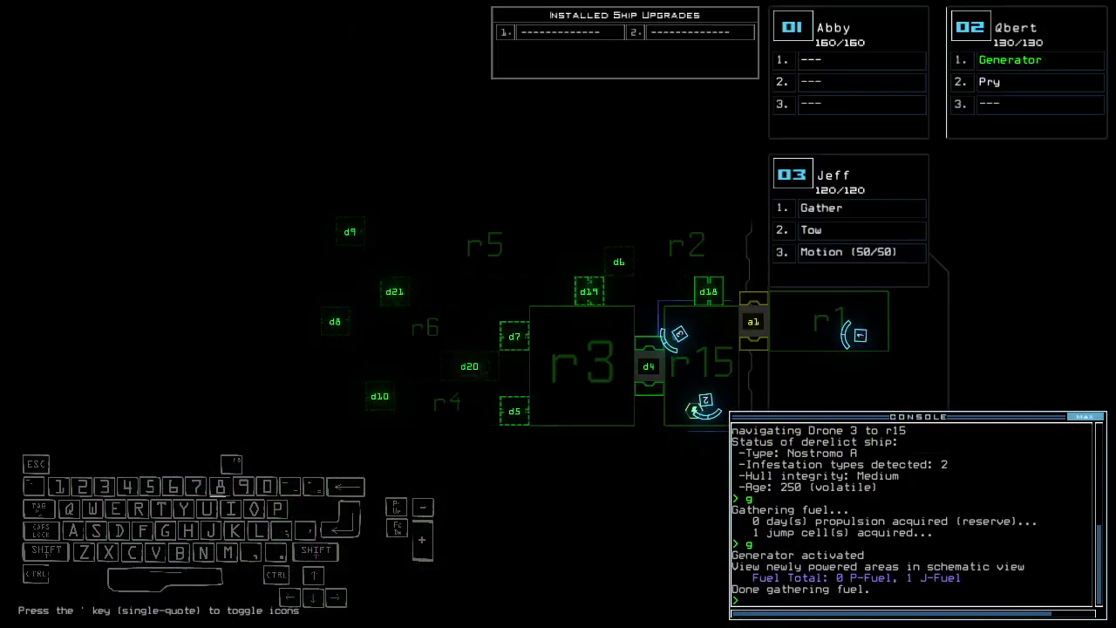
type("d20")
key("Return")
key("3")
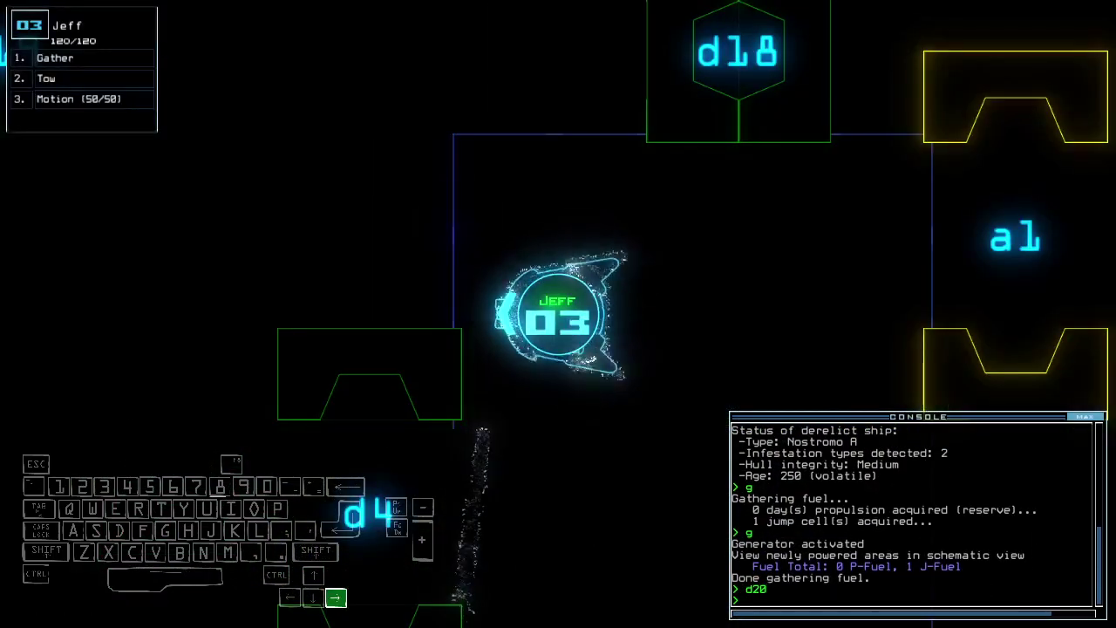
key("Up")
key("Left")
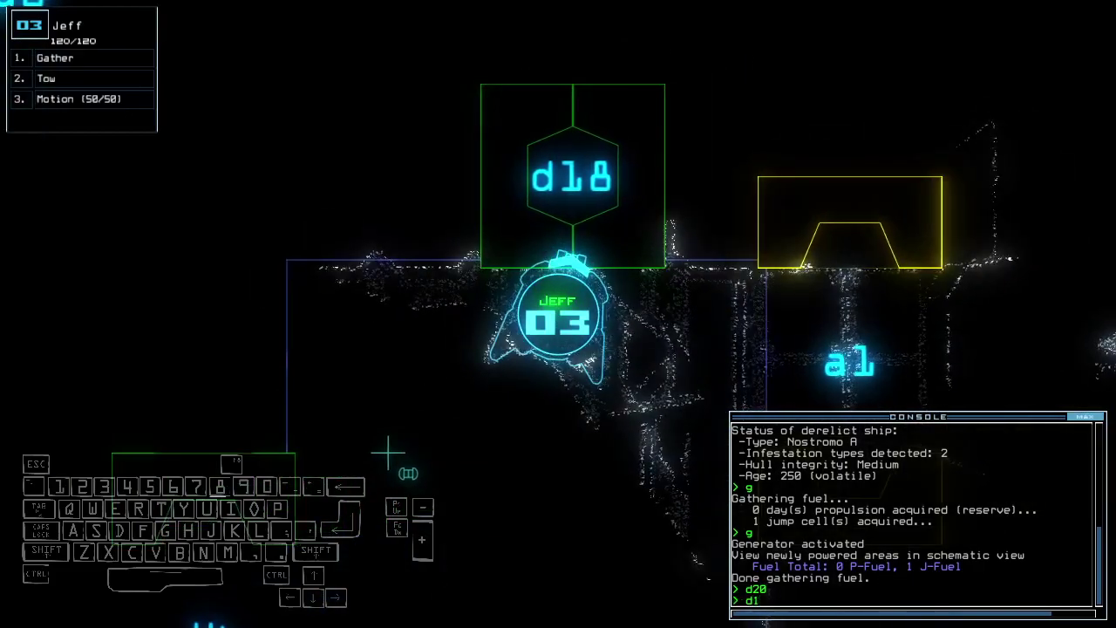
type("8")
key("Tab")
key("Return")
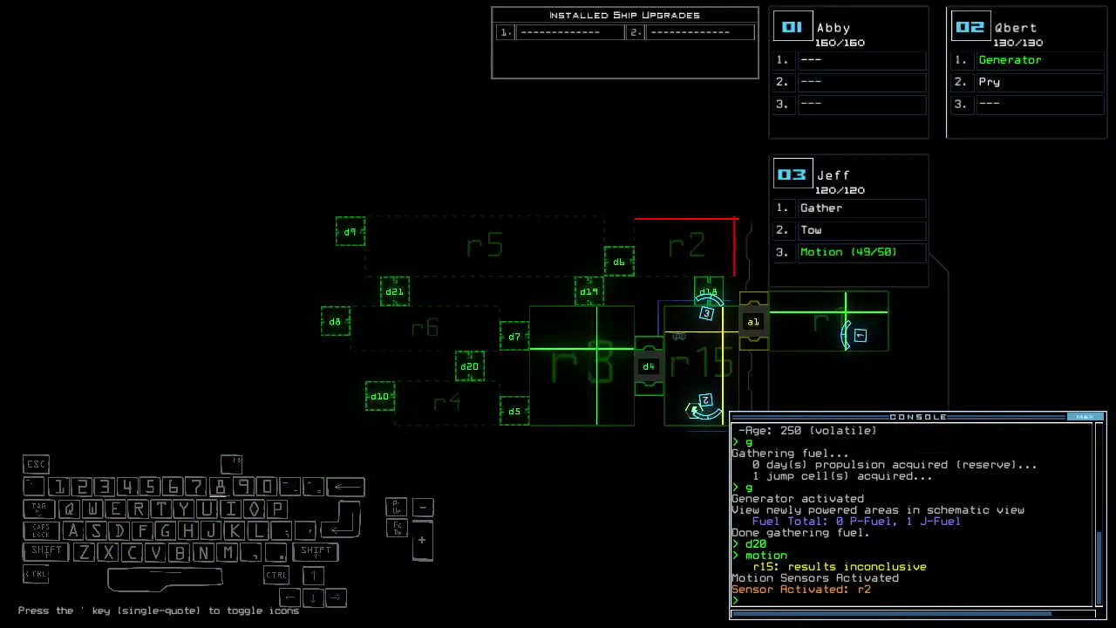
- Drive Jeff through door d4 and across room r3
key("Tab")
key("Up")
key("Left")
key("Up")
key("Left")
key("Up")
key("Up")
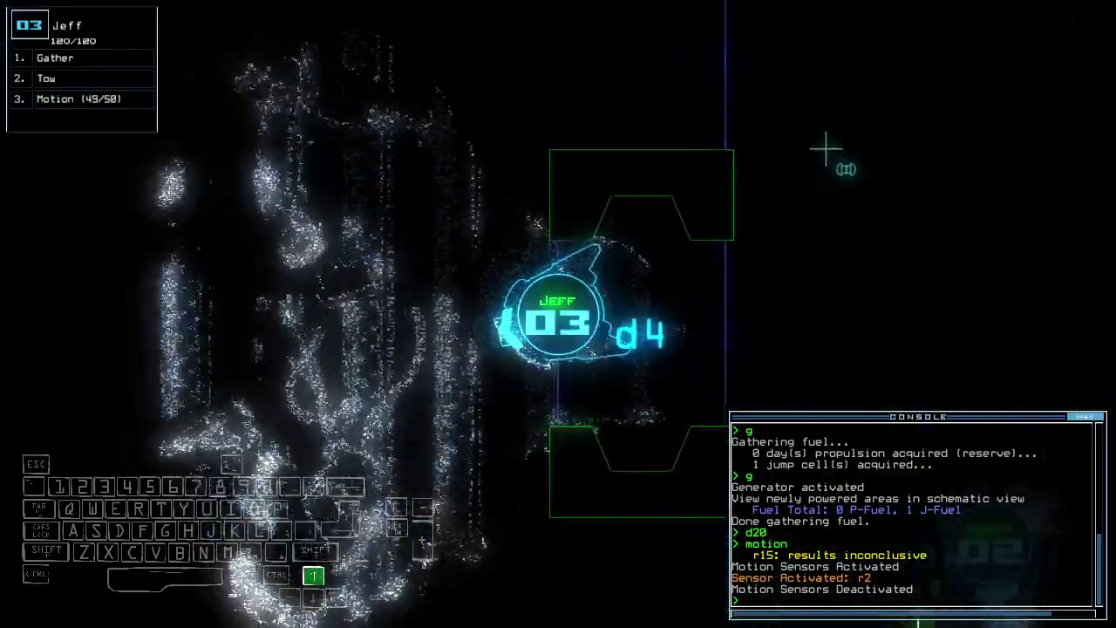
key("Up")
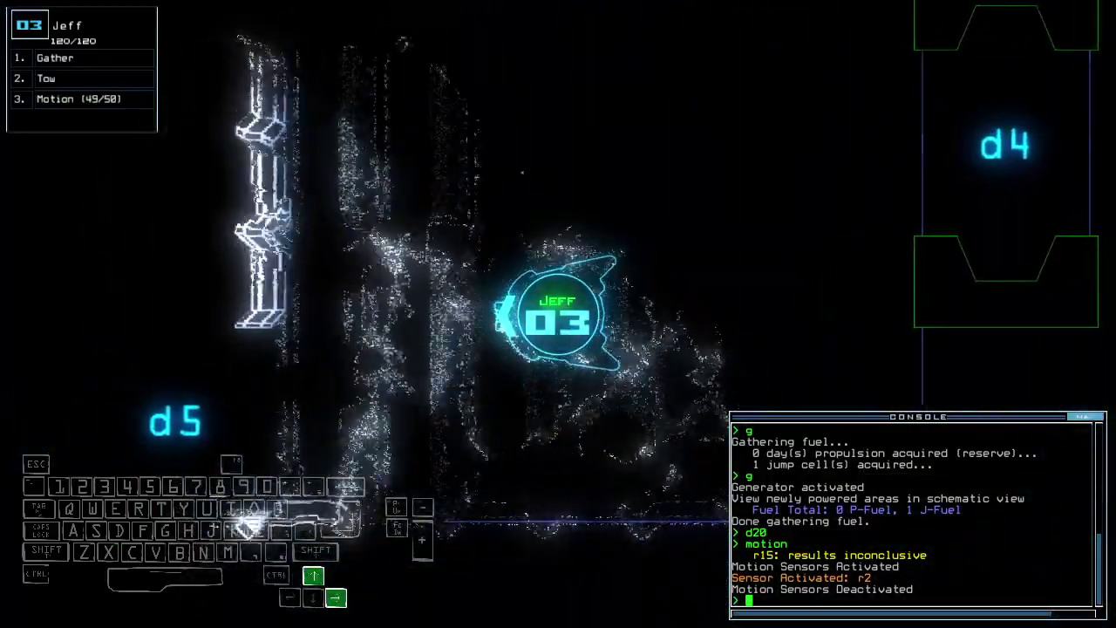
key("Up")
key("Up")
key("Up")
key("Right")
key("Up")
- Rerun the motion scan, which is inconclusive for r15 and r4
key("Right")
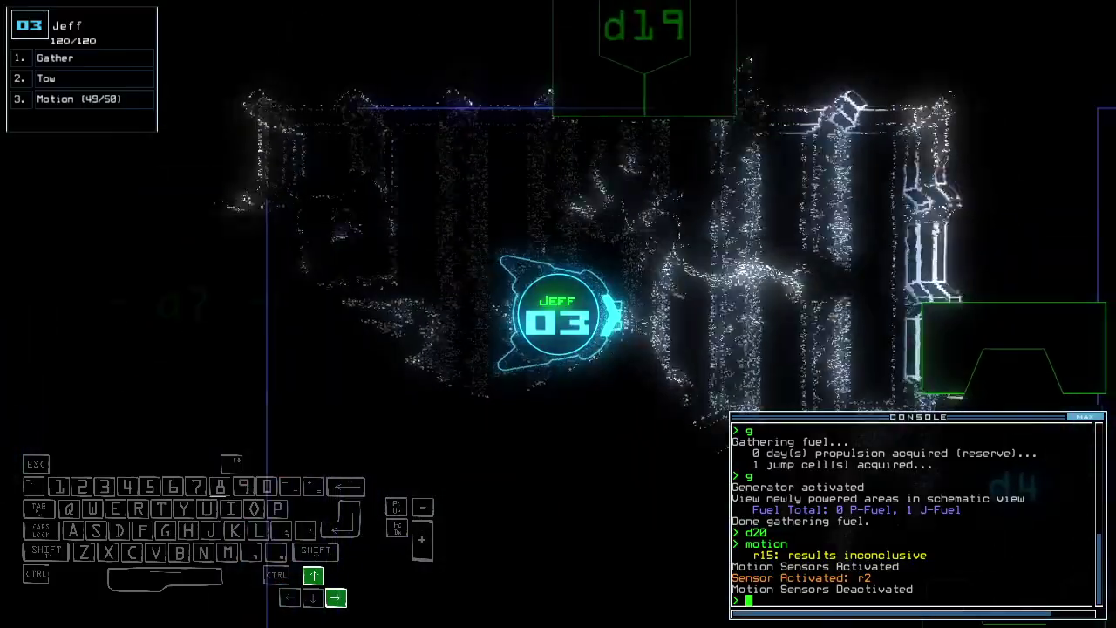
key("Up")
key("Right")
key("space")
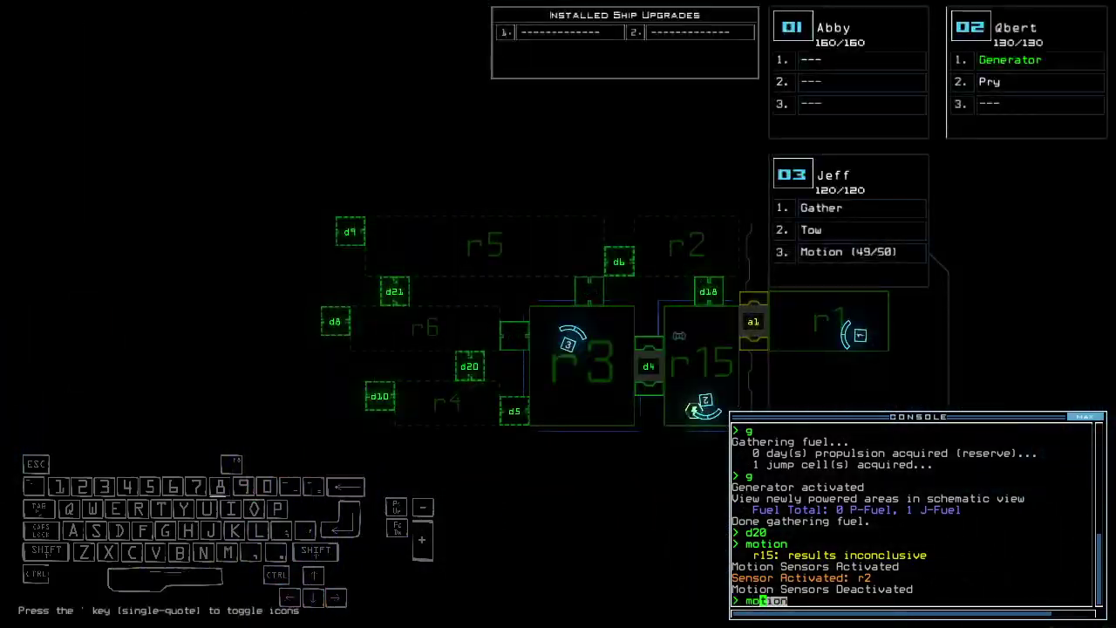
key("Return")
key("space")
type("d2")
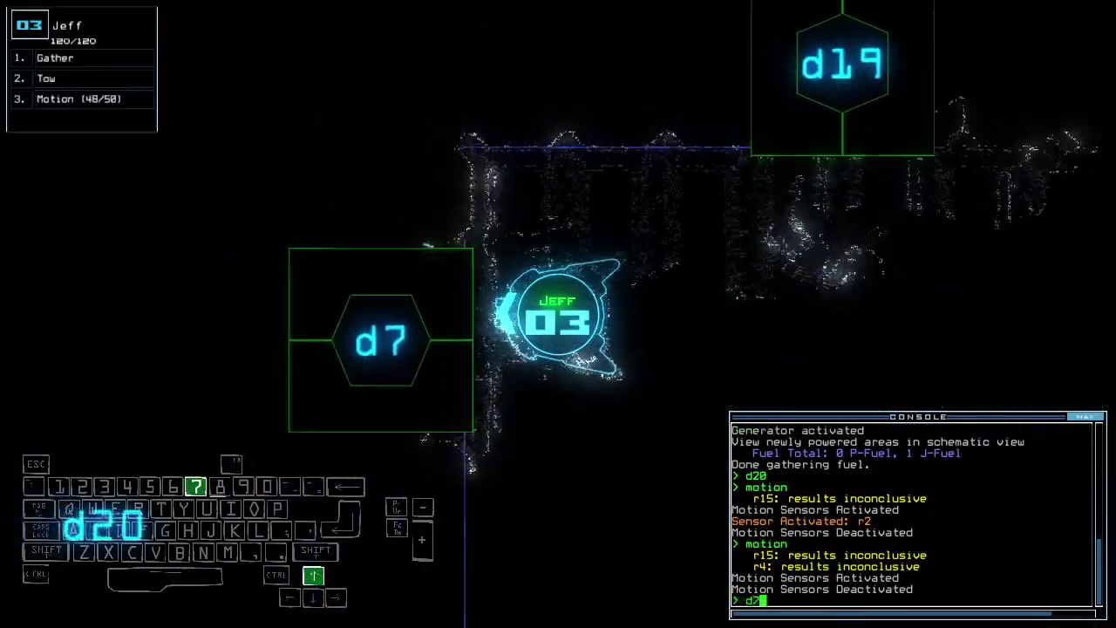
type("7")
- Open door d7, drive Jeff into r6 to salvage scrap, and head toward d8
key("Return")
key("Up")
type("g")
key("Return")
key("Left")
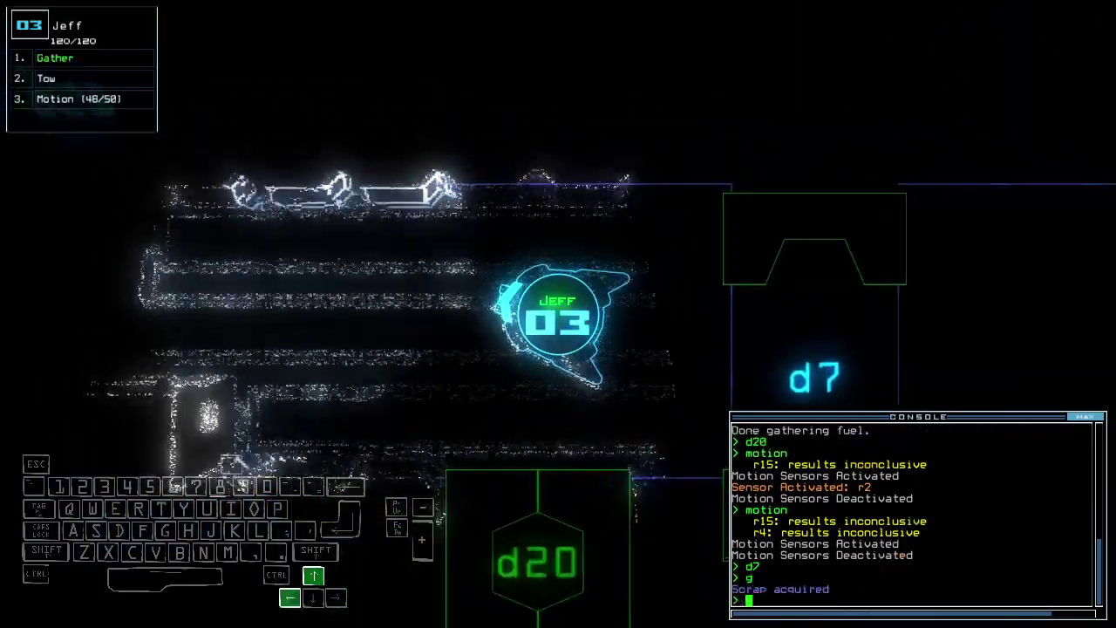
key("Up")
key("Left")
key("Up")
key("Up")
key("Up")
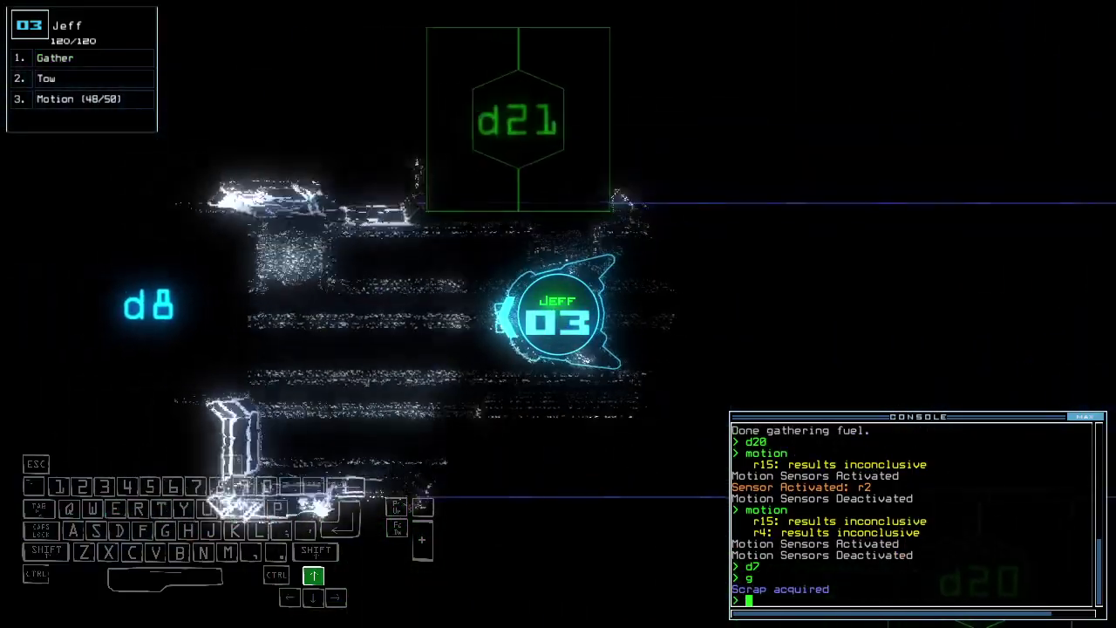
type("d8")
- Cycle door d8 and run another motion scan, inconclusive for r4
key("Return")
key("space")
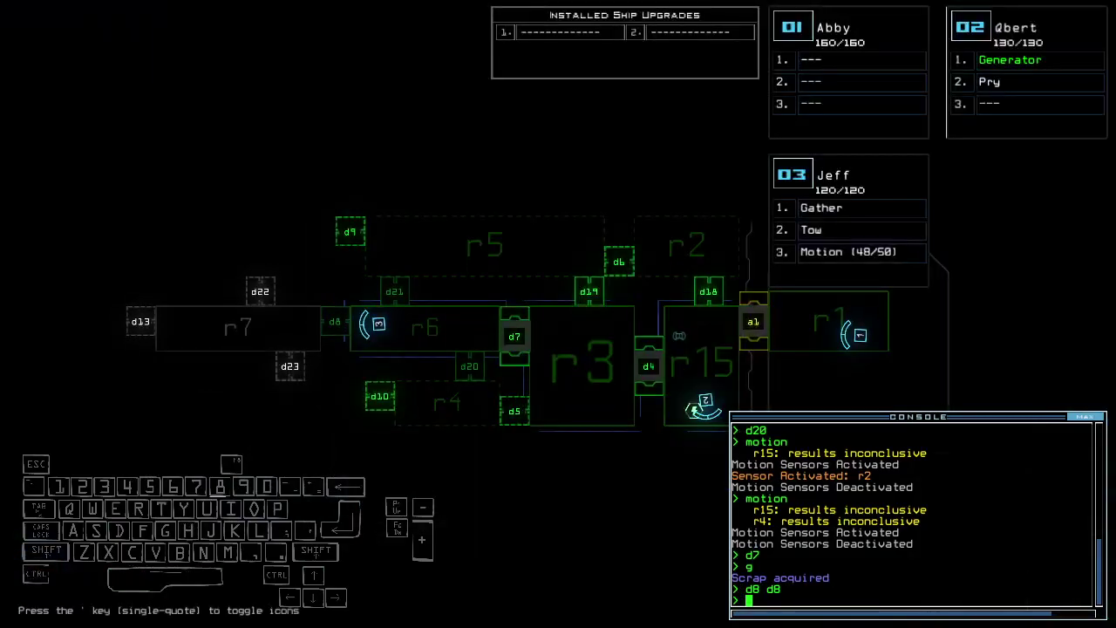
type("mo")
key("Return")
key("space")
type("d8")
key("Return")
key("Up")
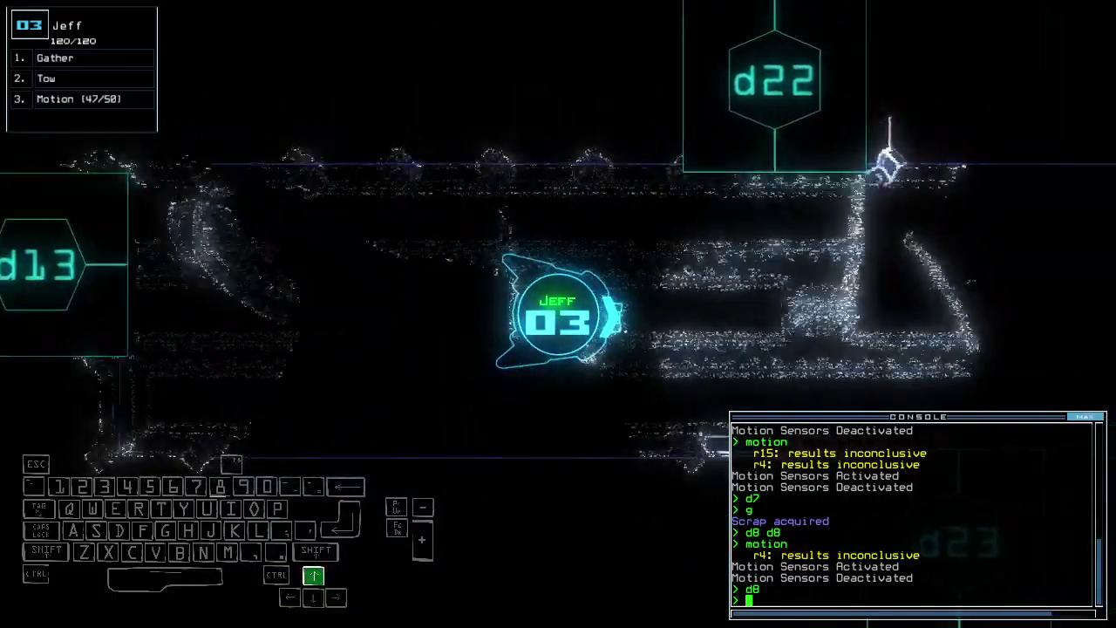
type("d8")
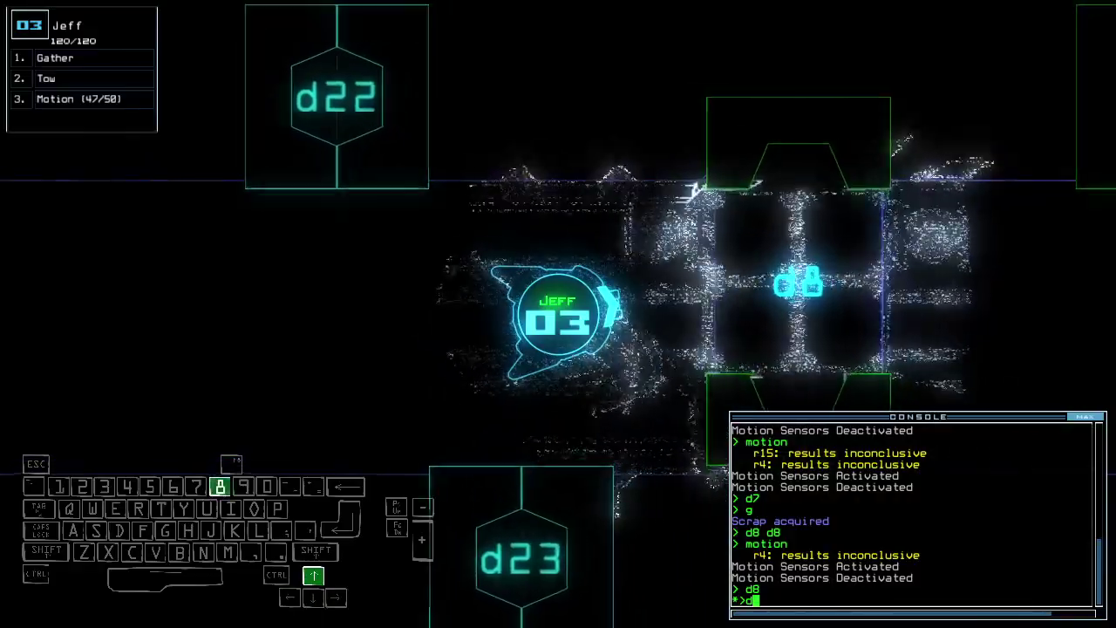
key("Return")
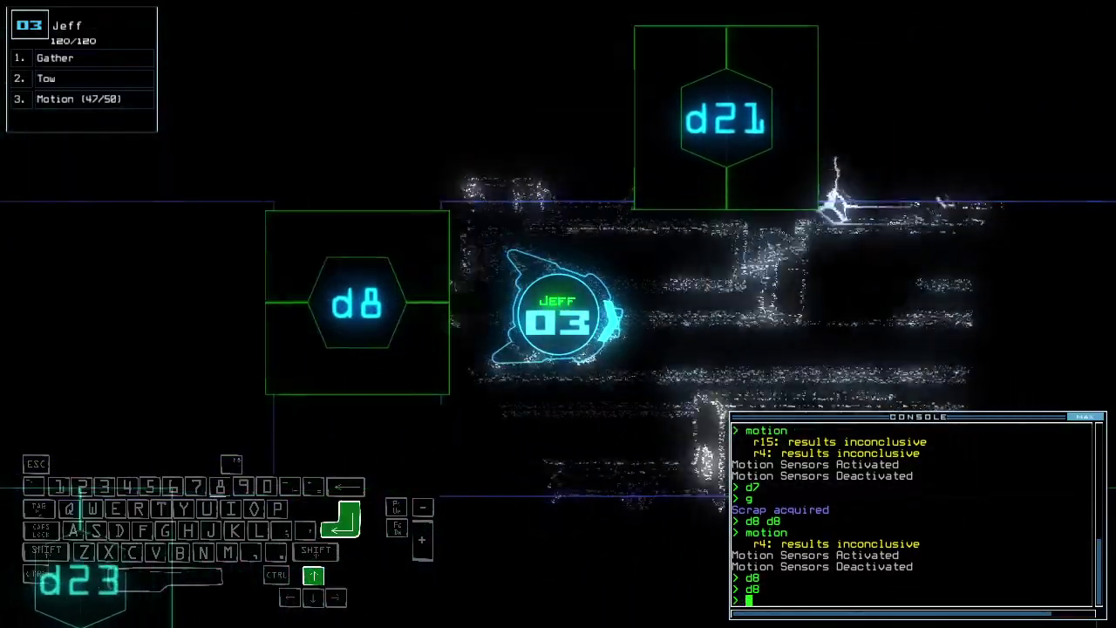
type("d20")
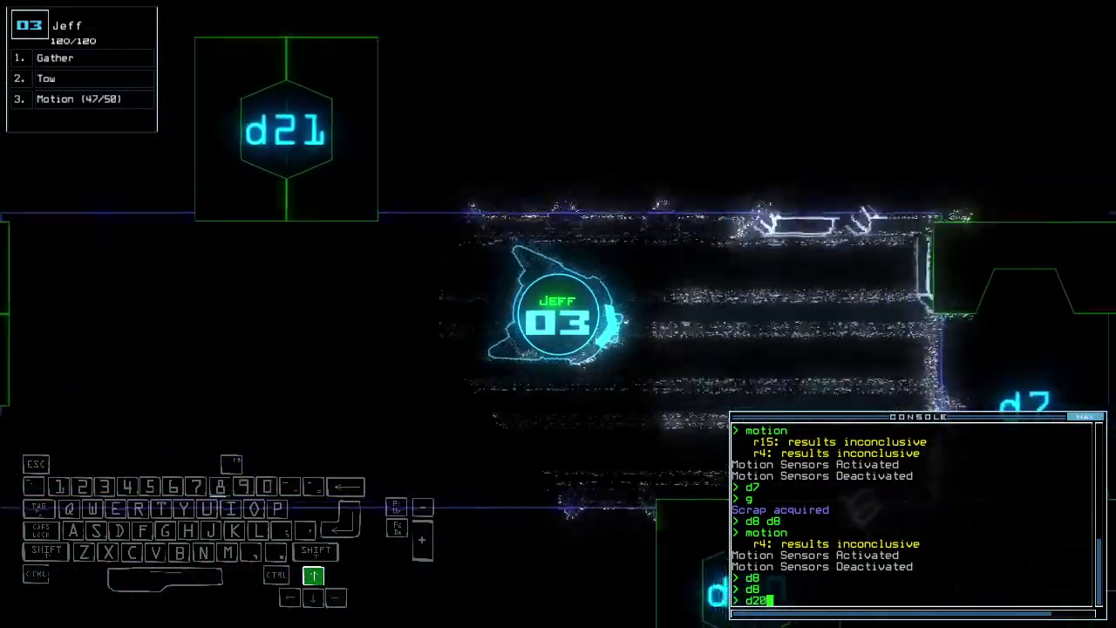
- Open door d20 and drive Jeff through it into r4
key("Return")
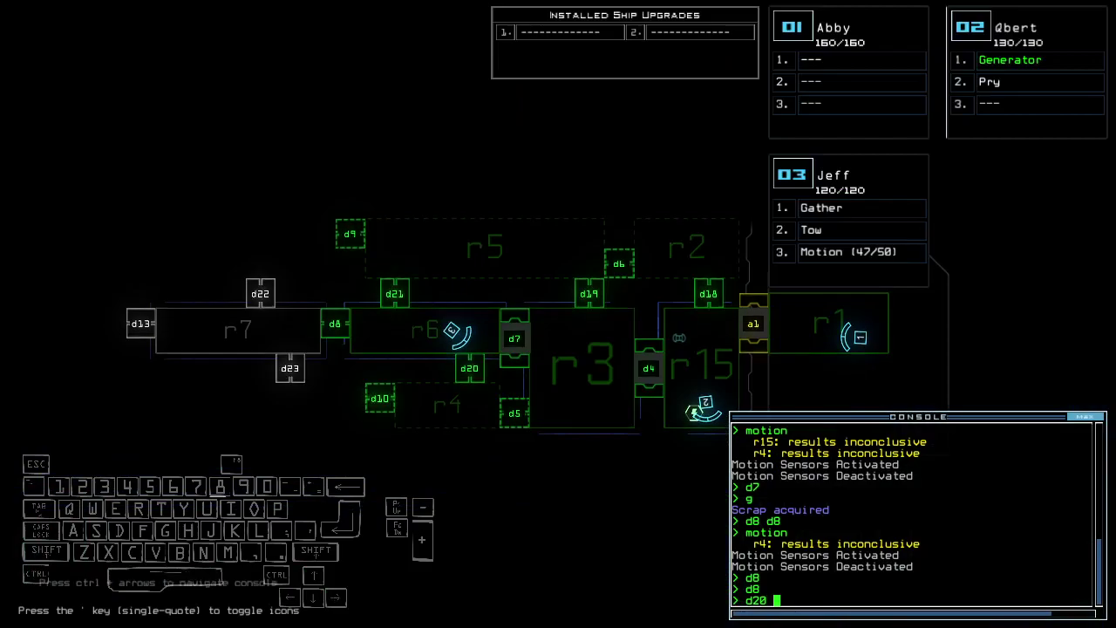
key("Return")
key("Return")
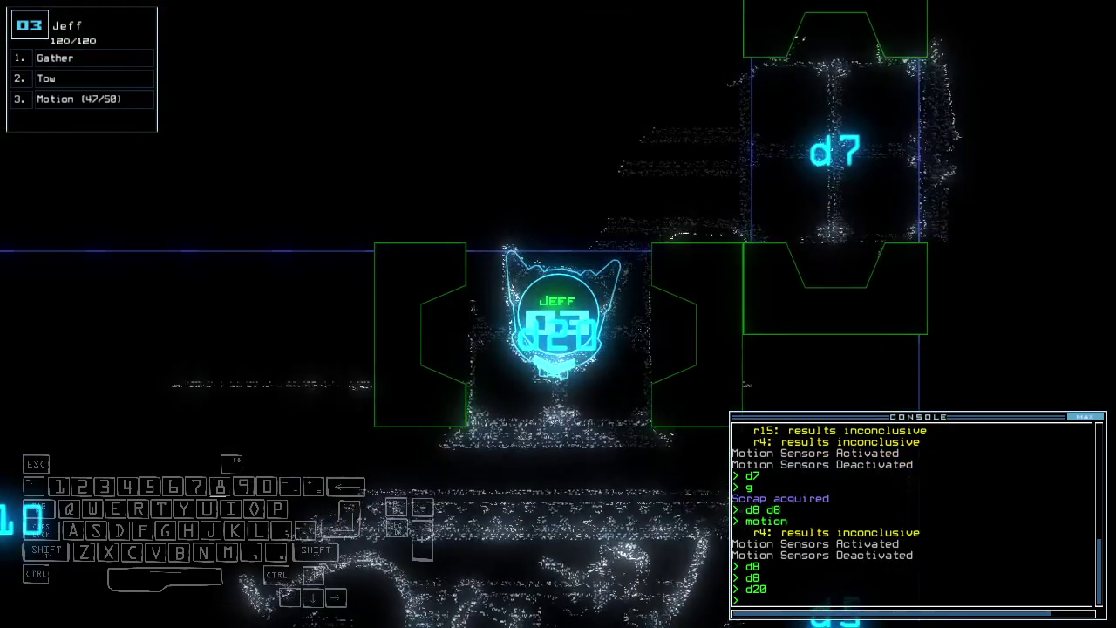
key("Up")
key("Right")
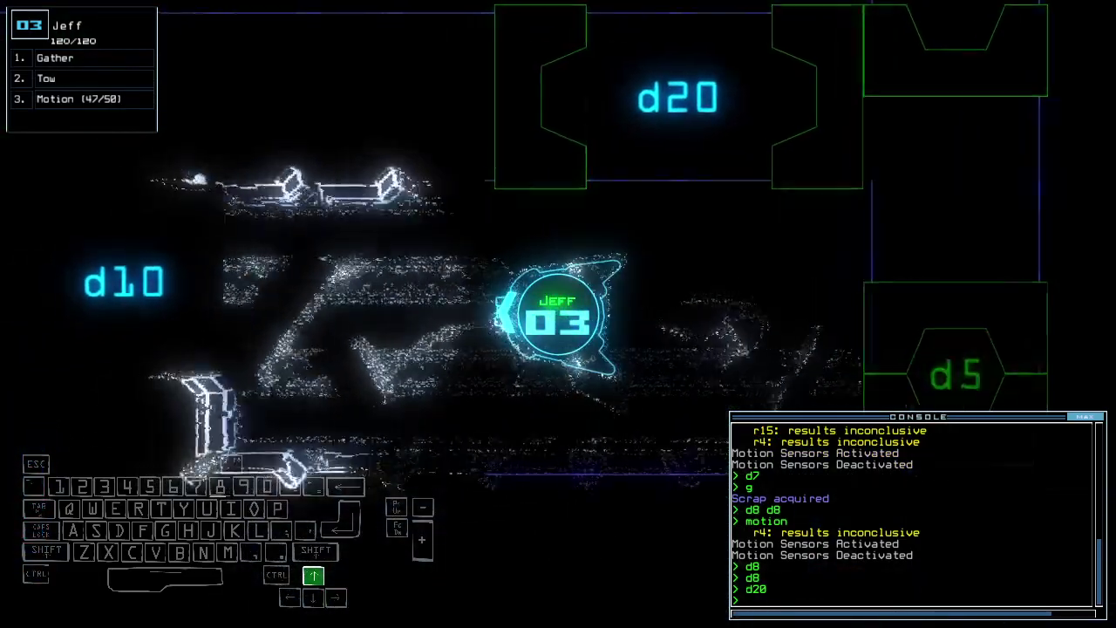
type("d10 d10")
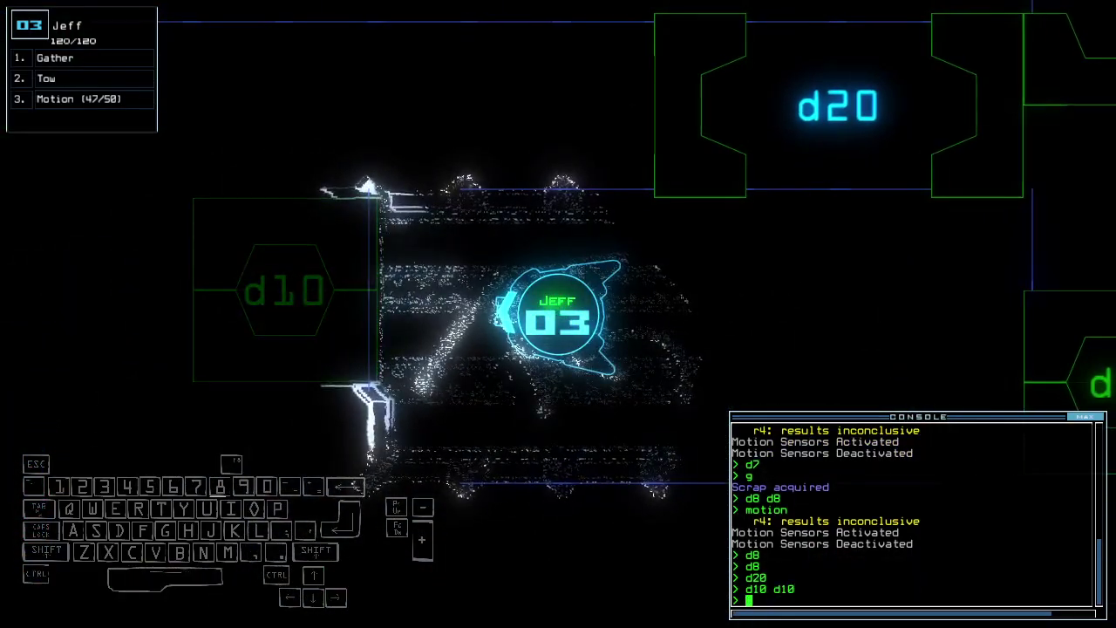
- Scan around r4 for motion, cycle door d10, and have Jeff gather scrap twice
key("space")
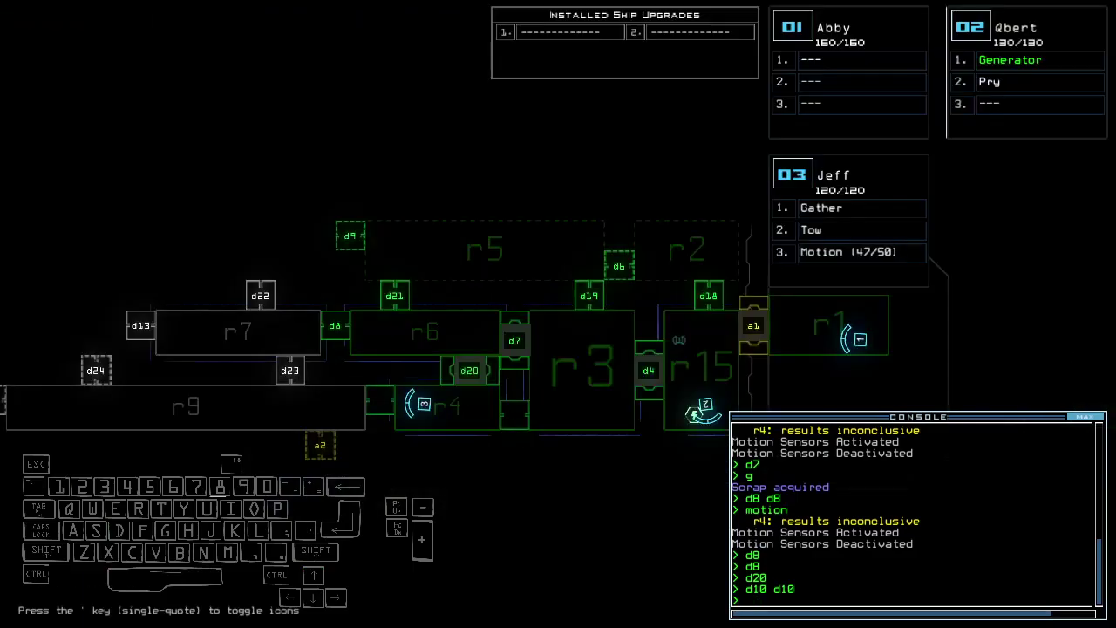
type("mo")
key("Return")
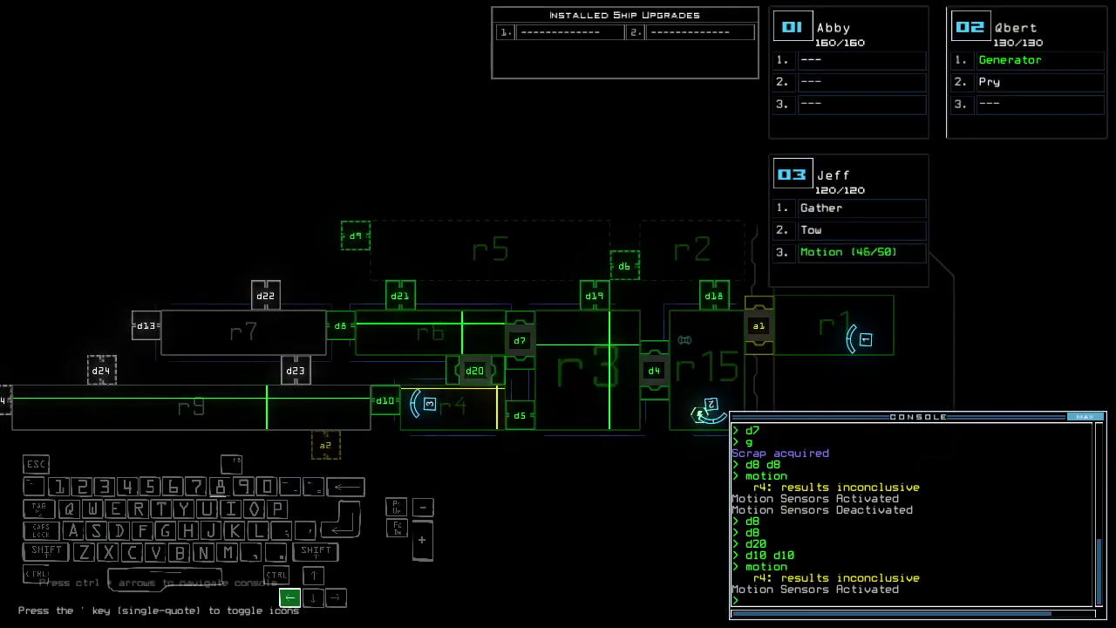
type("d")
key("Return")
key("space")
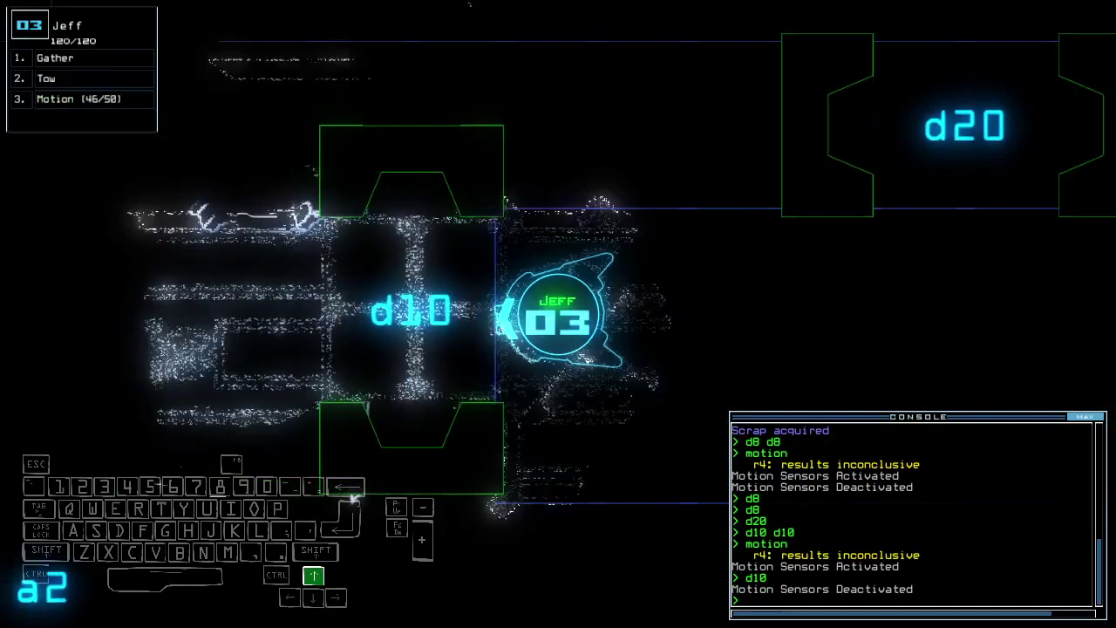
key("Up")
type("g")
key("Return")
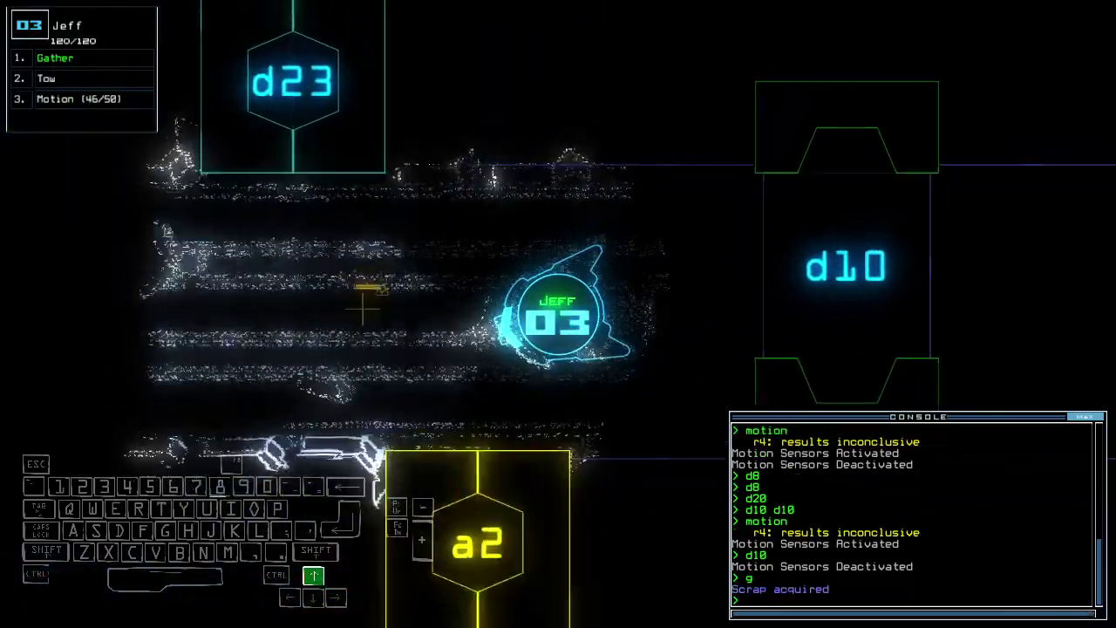
type("g")
key("Return")
- Drive Jeff through r9 to door d23
key("Up")
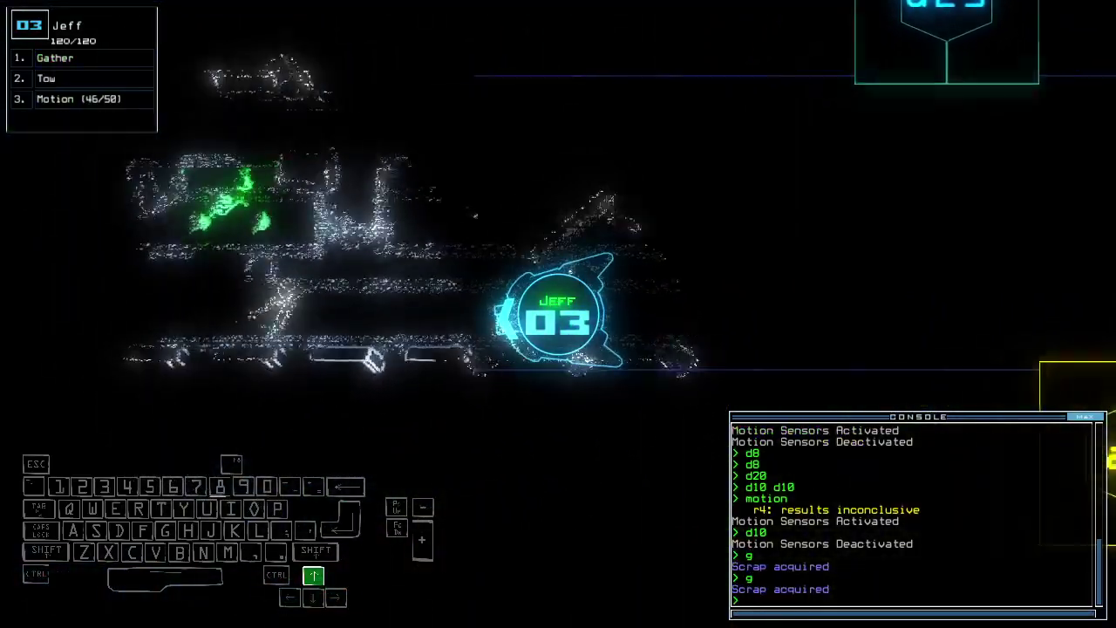
key("Up")
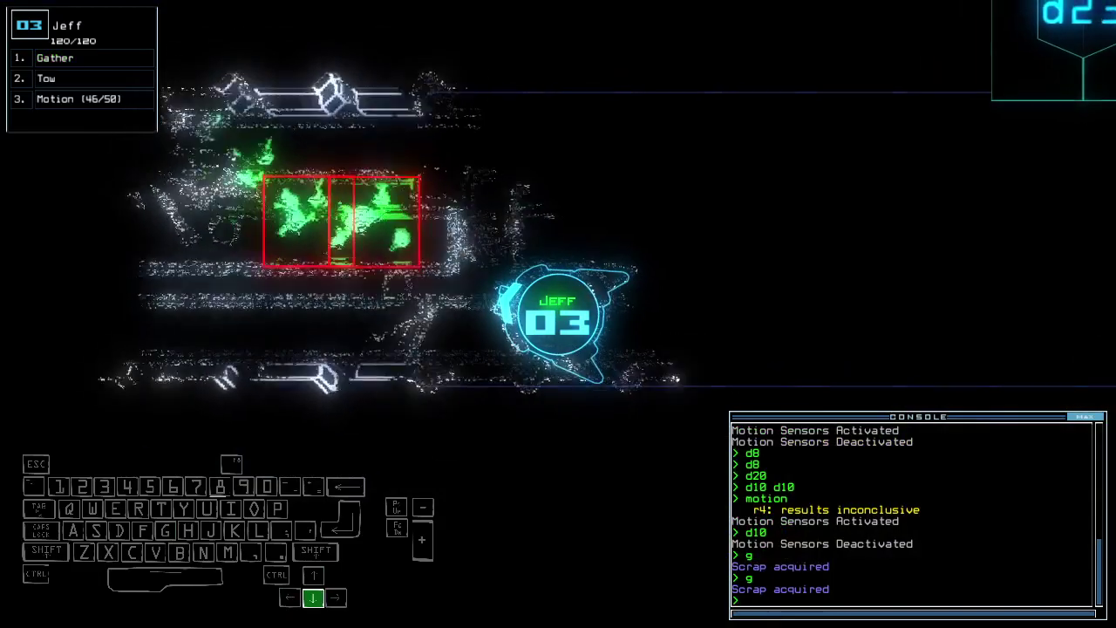
key("Escape")
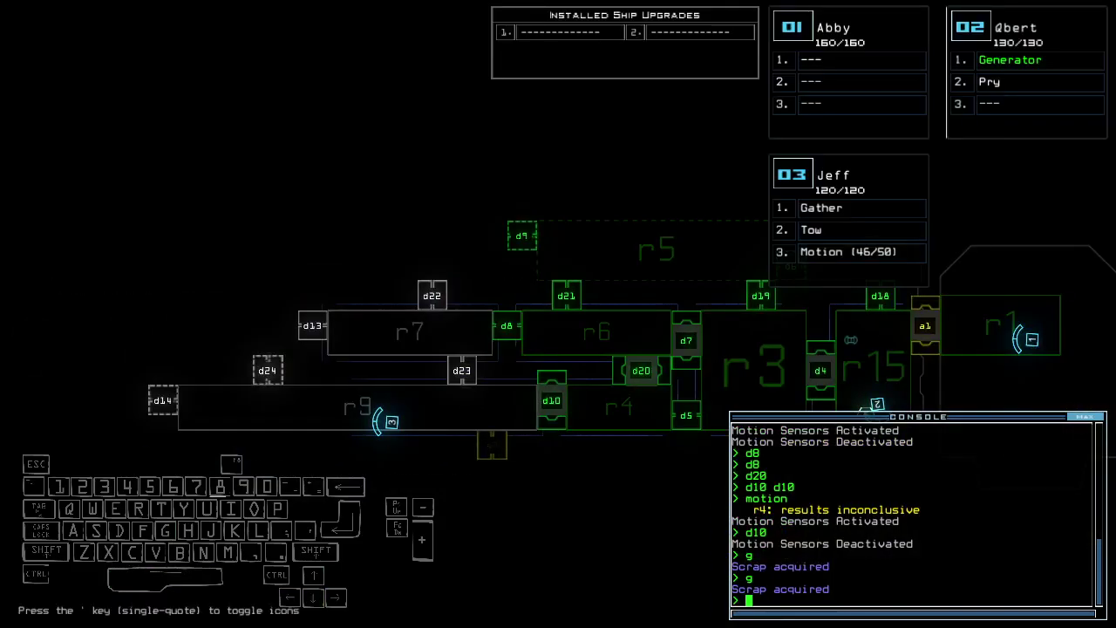
key("3")
key("Up")
key("Right")
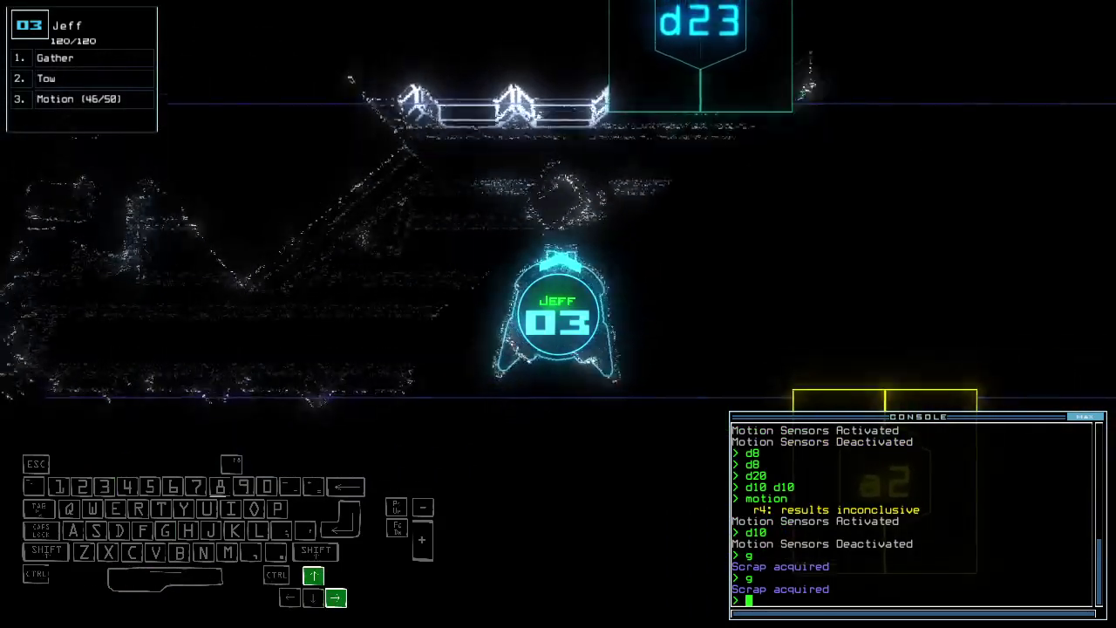
key("Right")
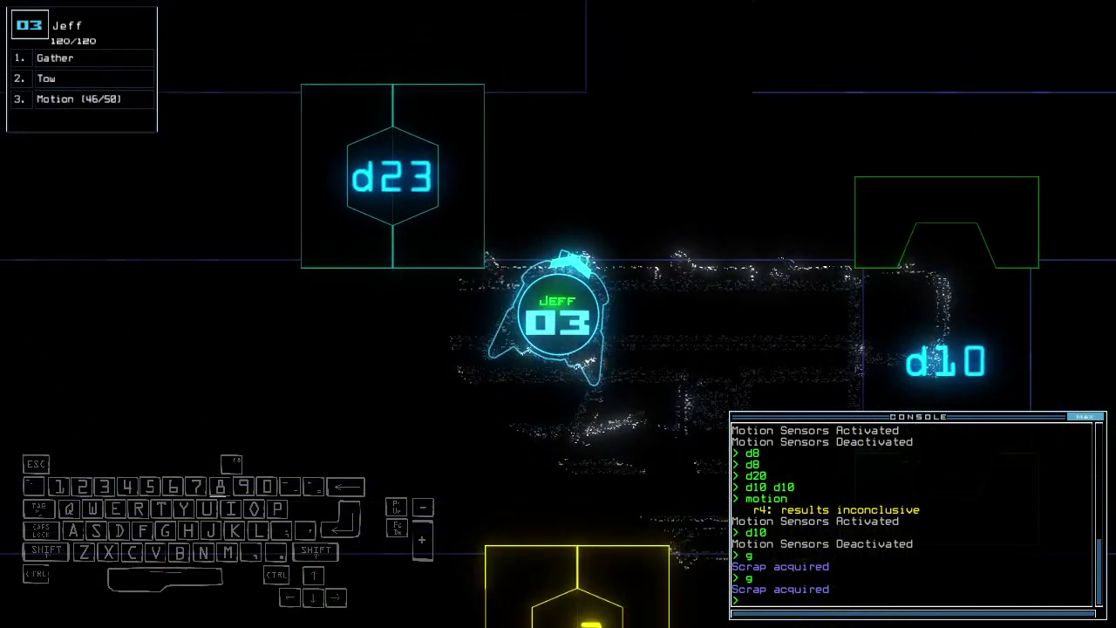
key("Escape")
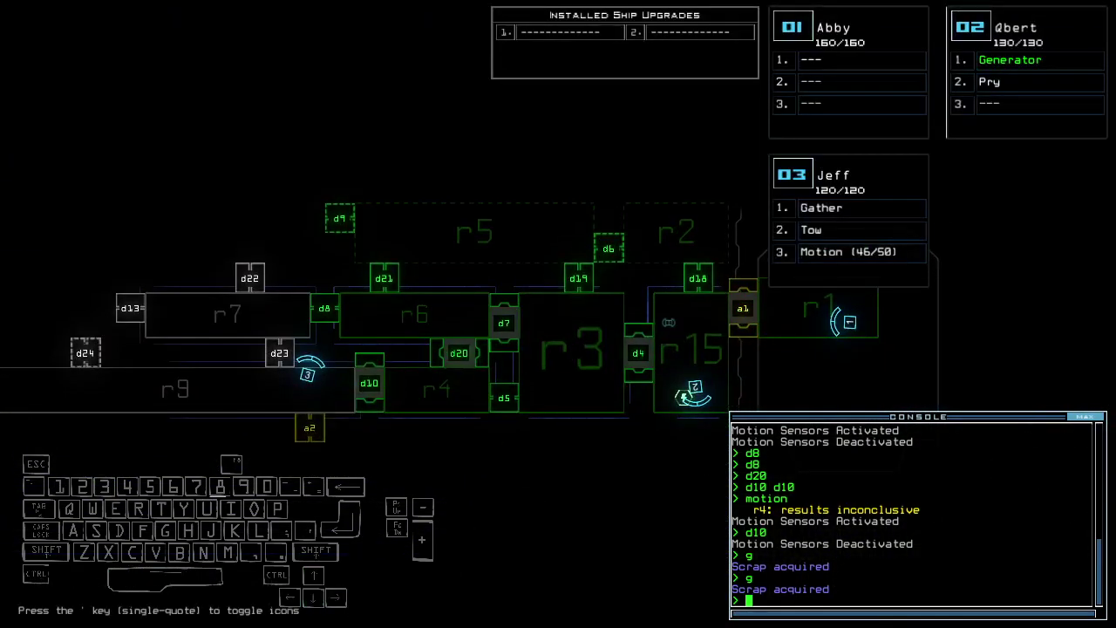
type("d5")
- Open door d5 and drive Qbert through the ship and around the corner toward d10
key("Return")
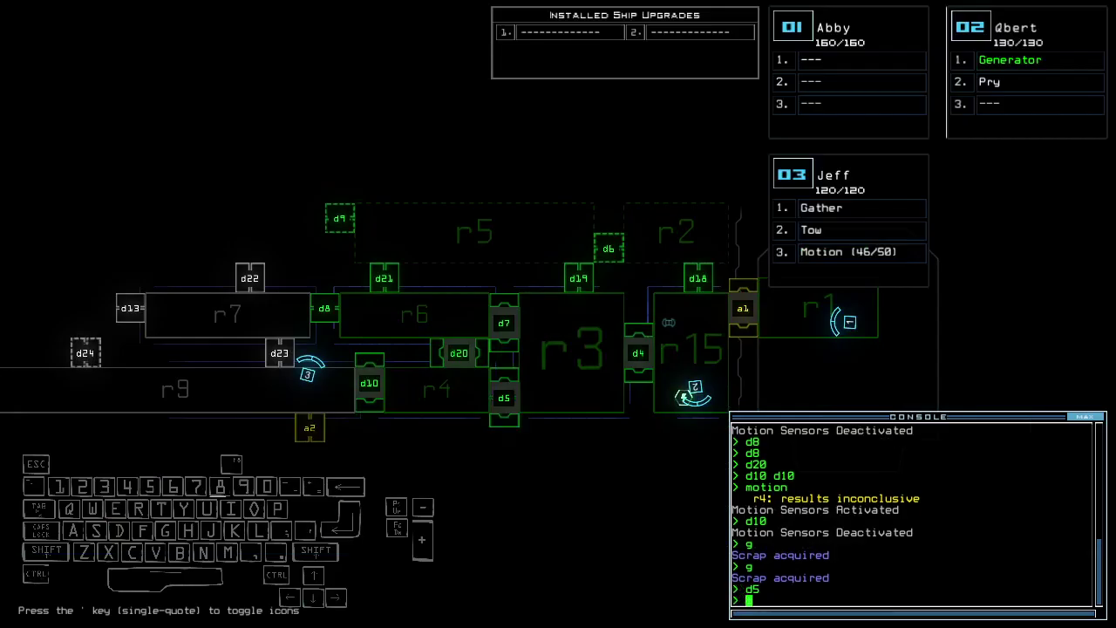
key("2")
key("Up")
key("Up")
key("Up")
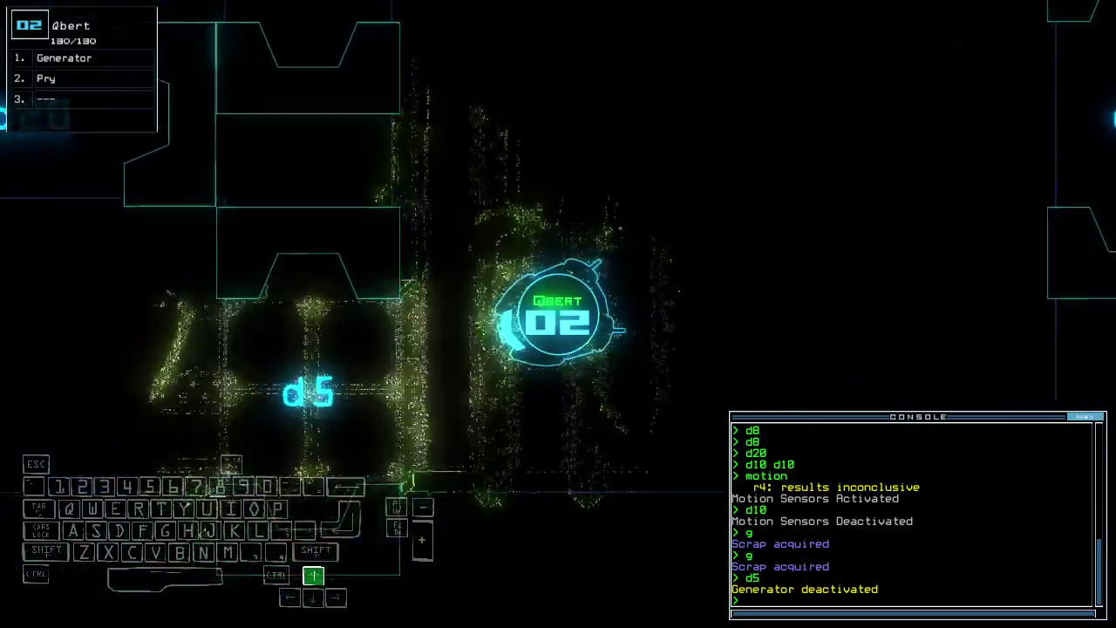
key("Up")
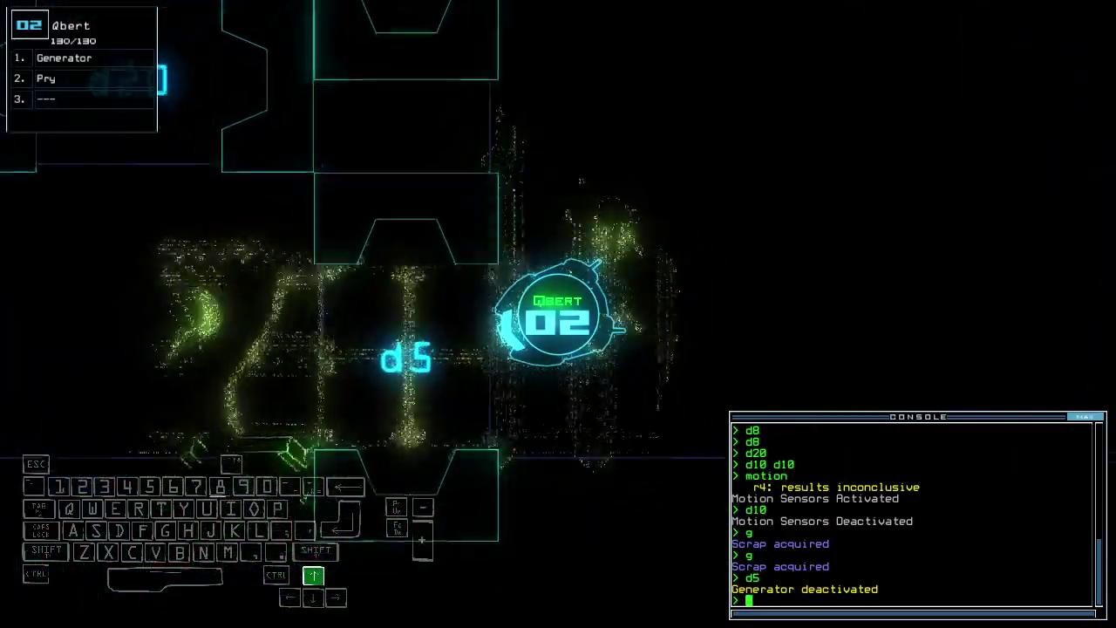
key("Up")
key("Up")
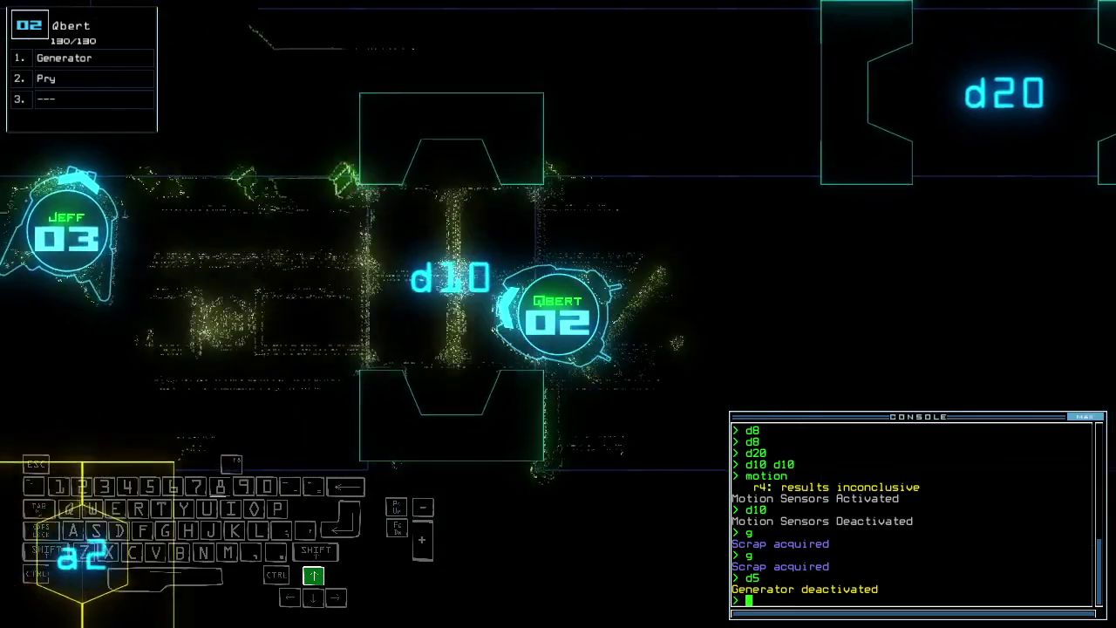
key("Up")
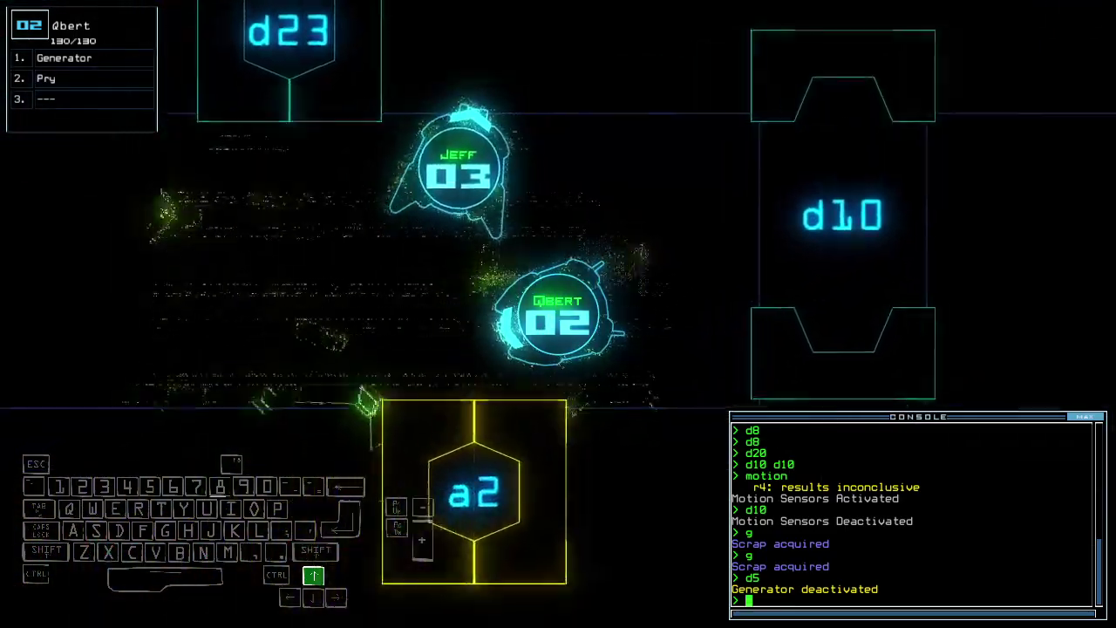
key("Right")
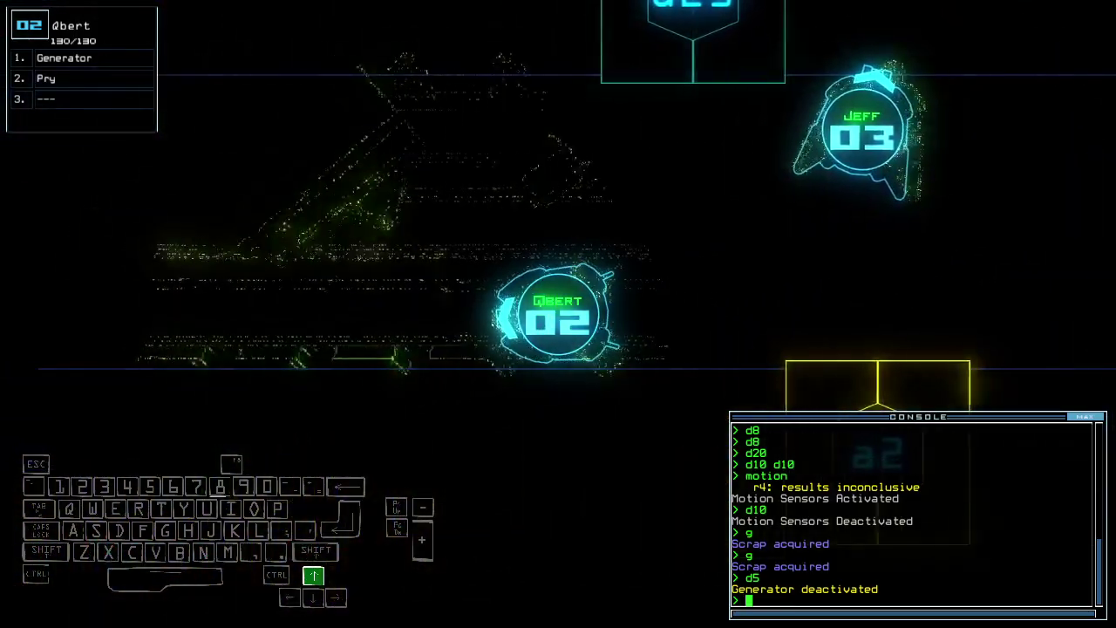
key("Up")
key("Right")
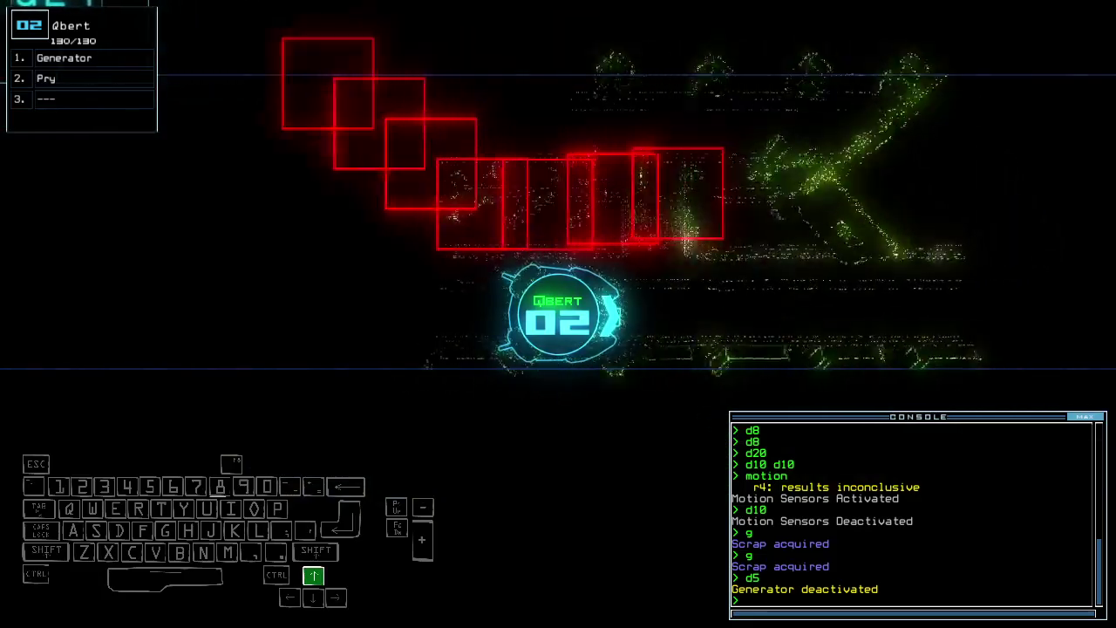
- Send Jeff to Qbert's room r4, keep Qbert moving toward d5, and check the mission time
key("Up")
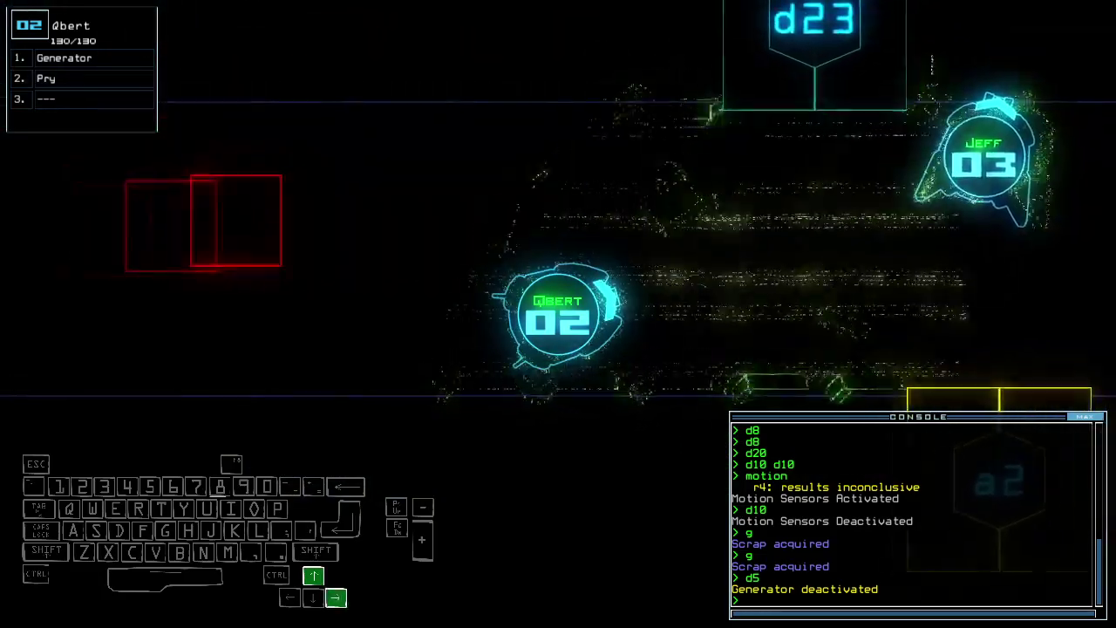
key("Up")
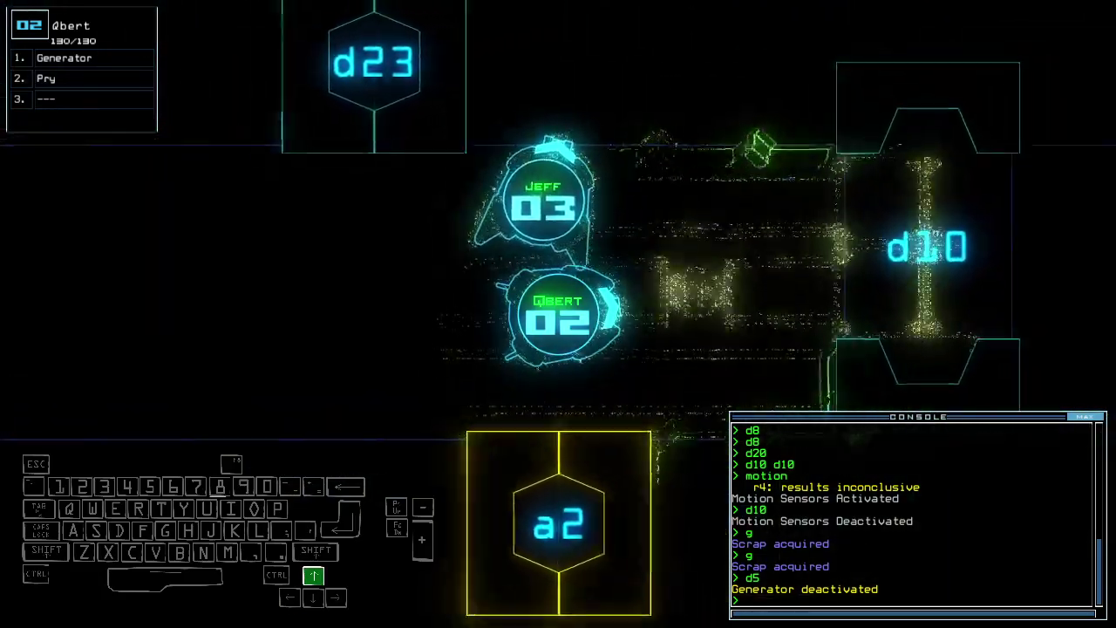
type("navigate 3")
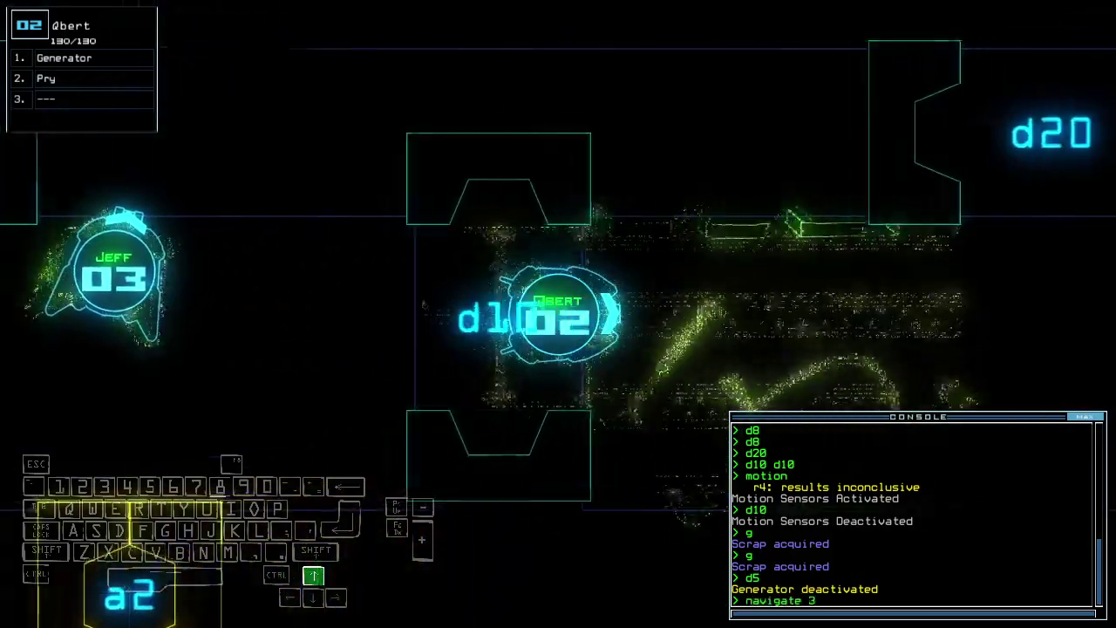
key("Return")
key("Up")
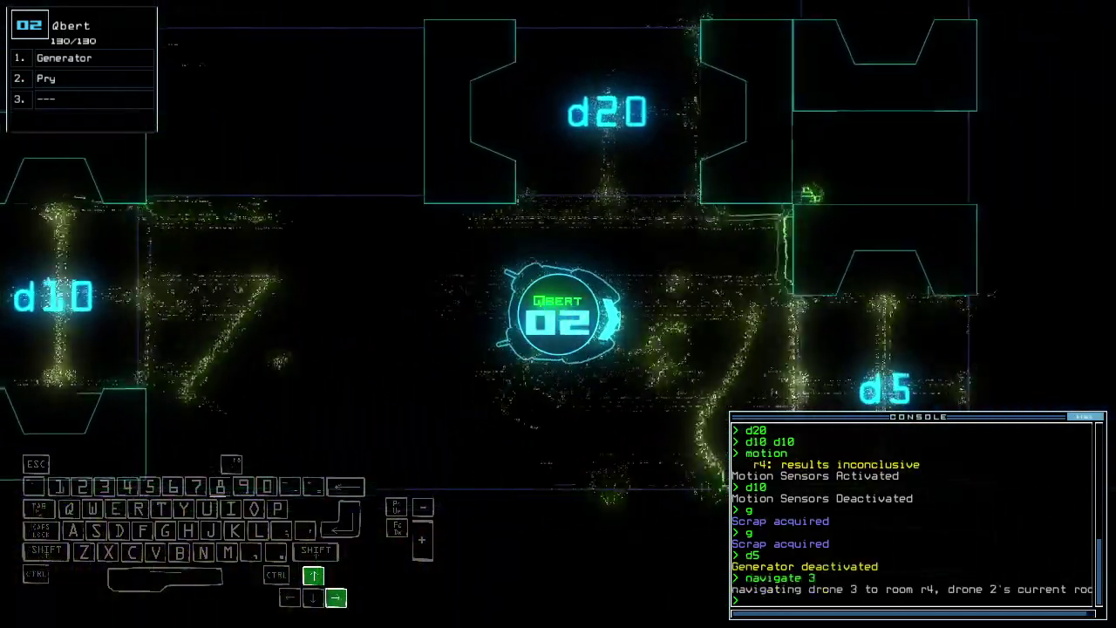
key("3")
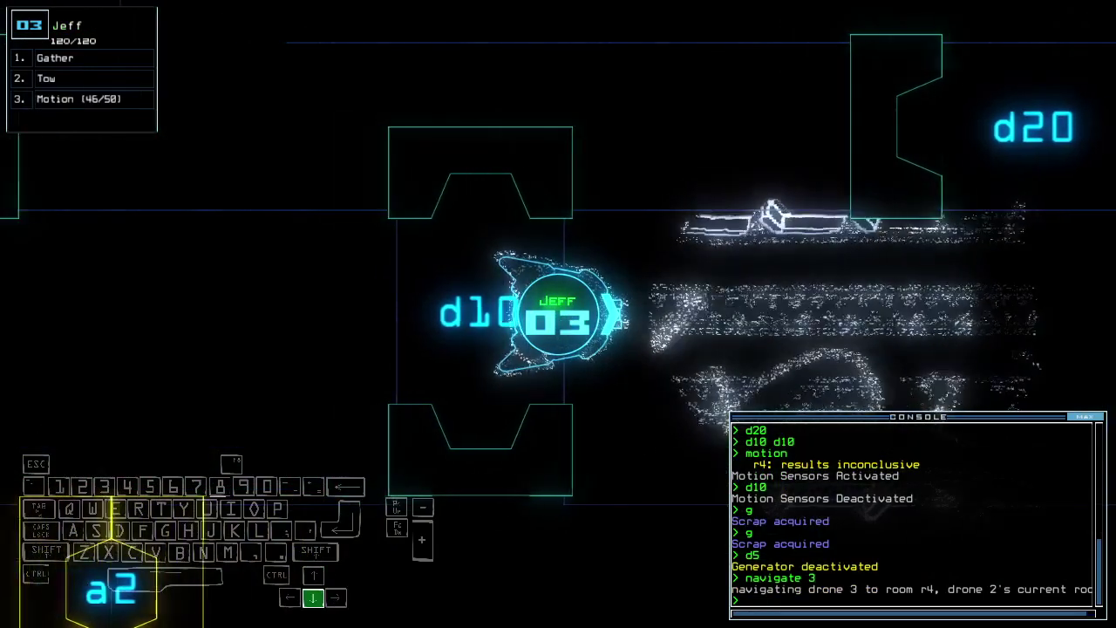
key("space")
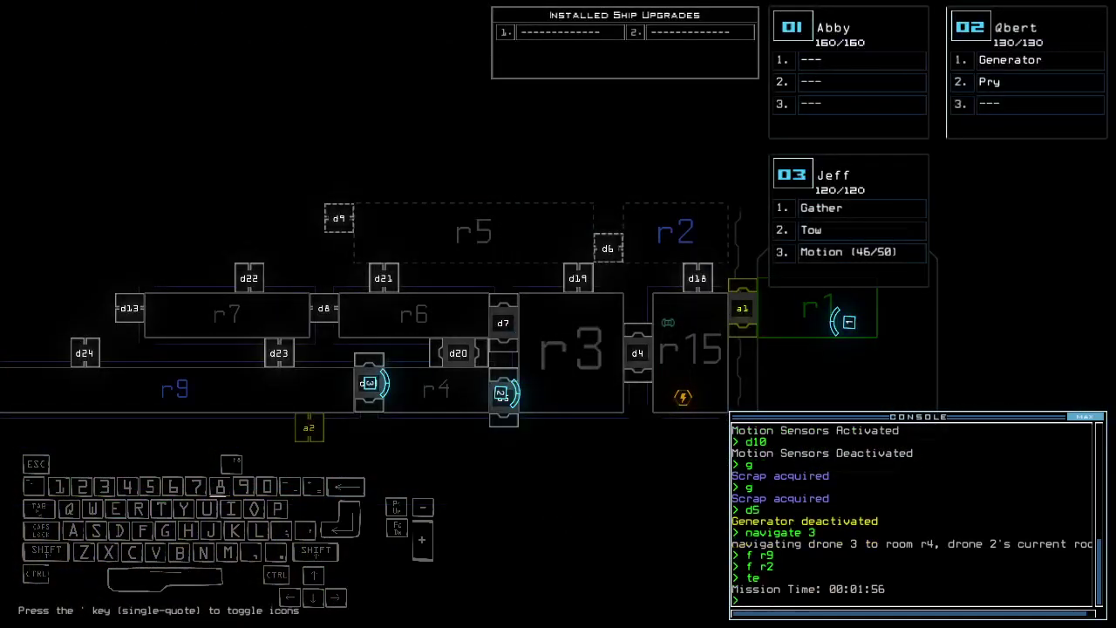
type("te")
key("Return")
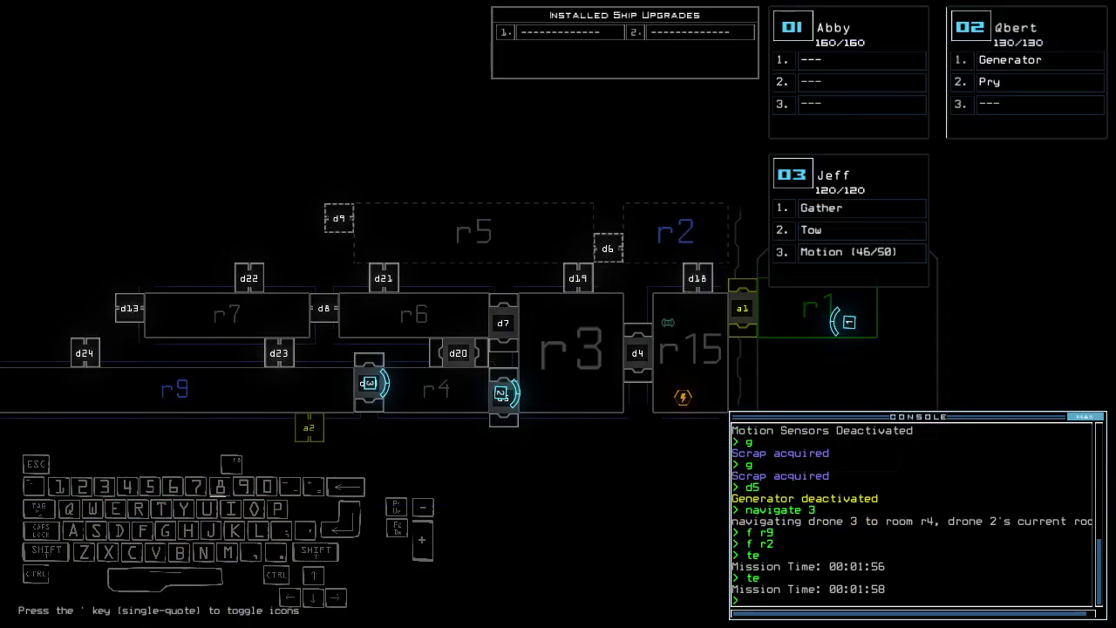
type("2")
type("te")
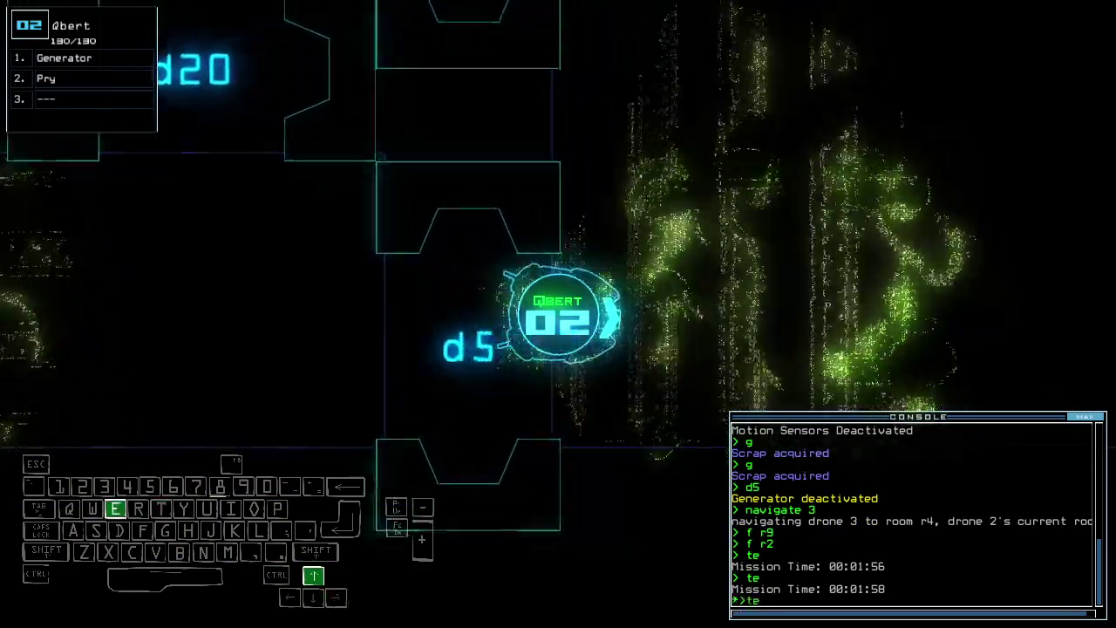
key("Return")
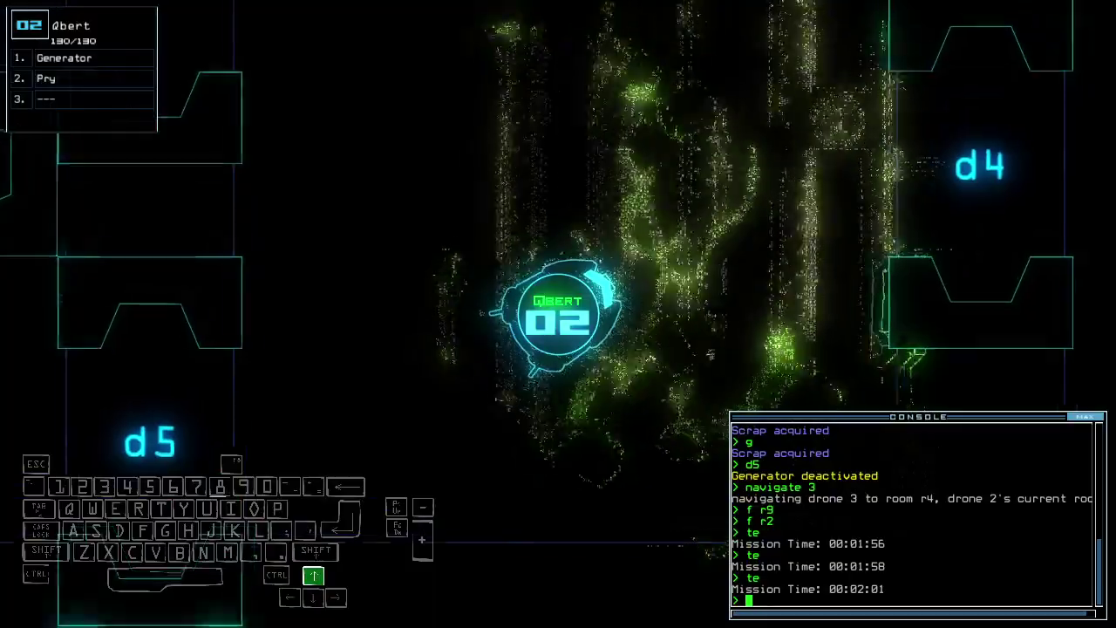
- Bring Qbert to the generator spot in r15 and run 'generator' to power the rooms
key("minus")
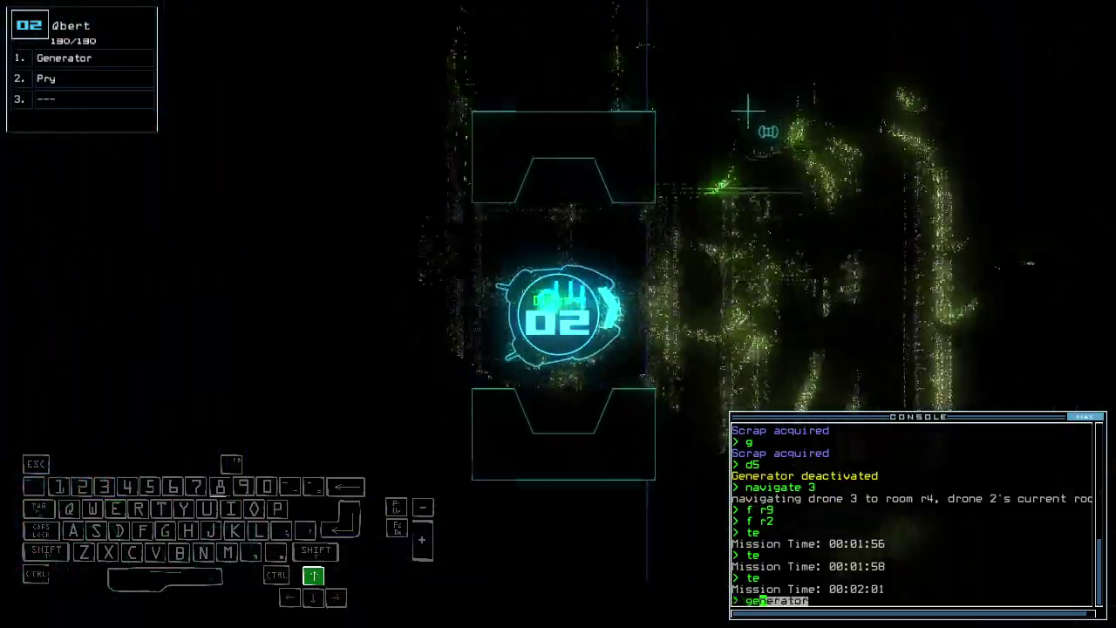
type("ge")
key("Up")
key("Right")
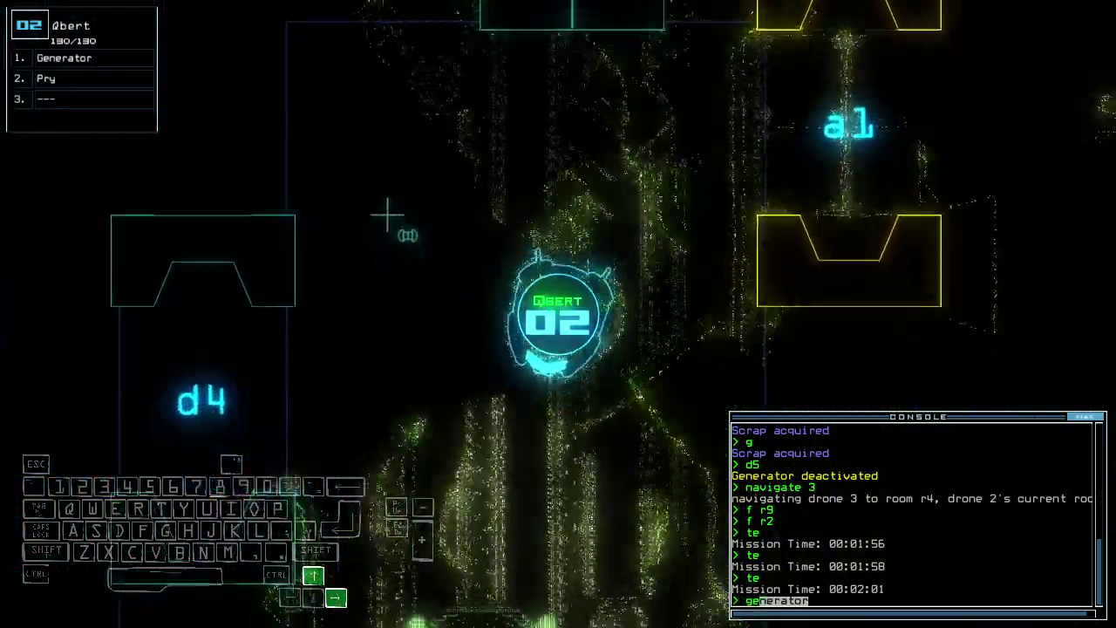
key("Return")
- Drive Jeff forward and left into room r6
key("3")
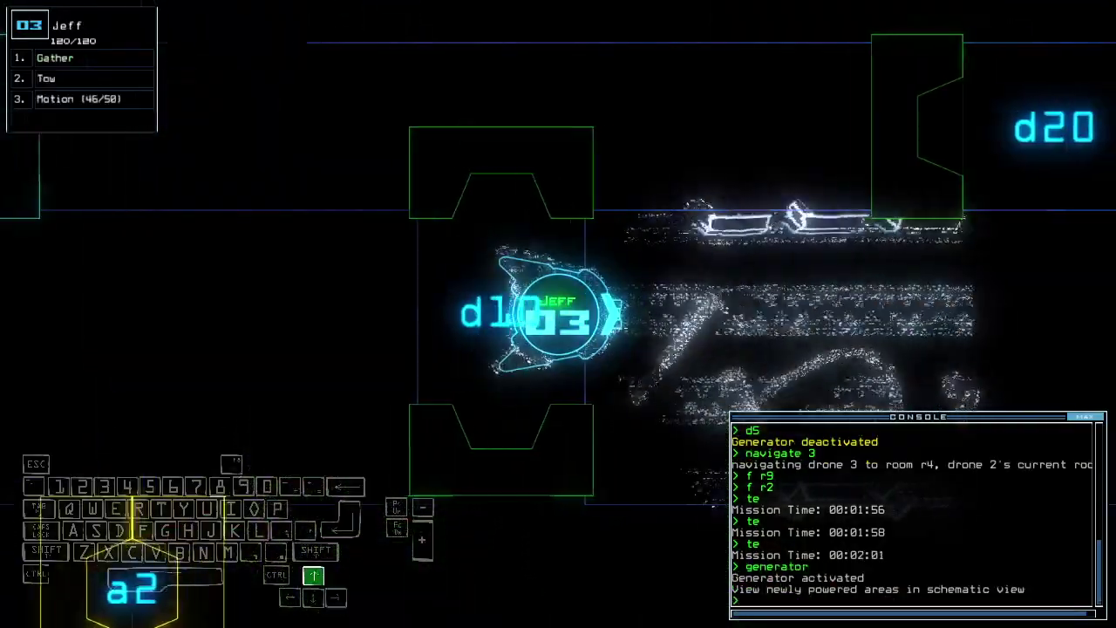
key("Up")
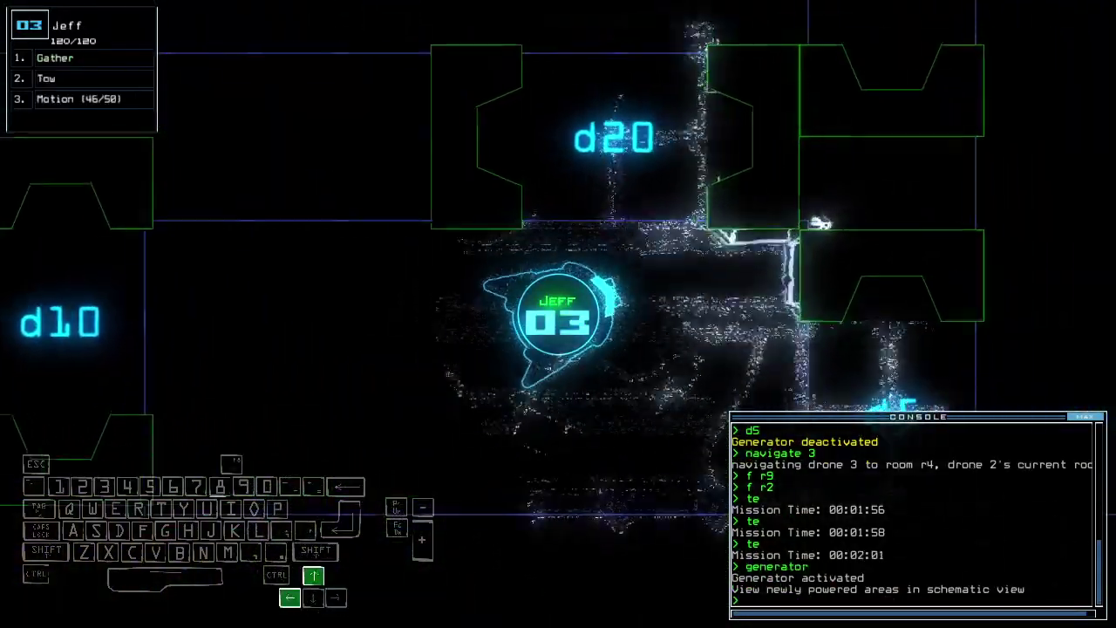
key("Left")
key("Up")
- Close the five open doors, open d21, and collect the scrap in room r5 with Jeff
key("space")
type("cccc")
key("Return")
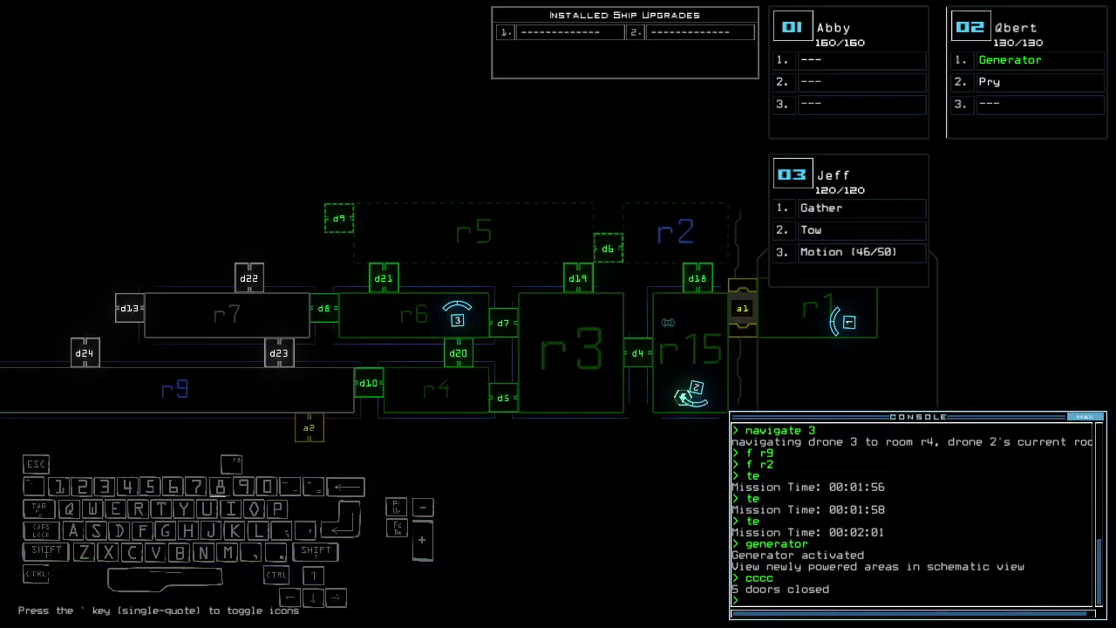
key("space")
type("d21")
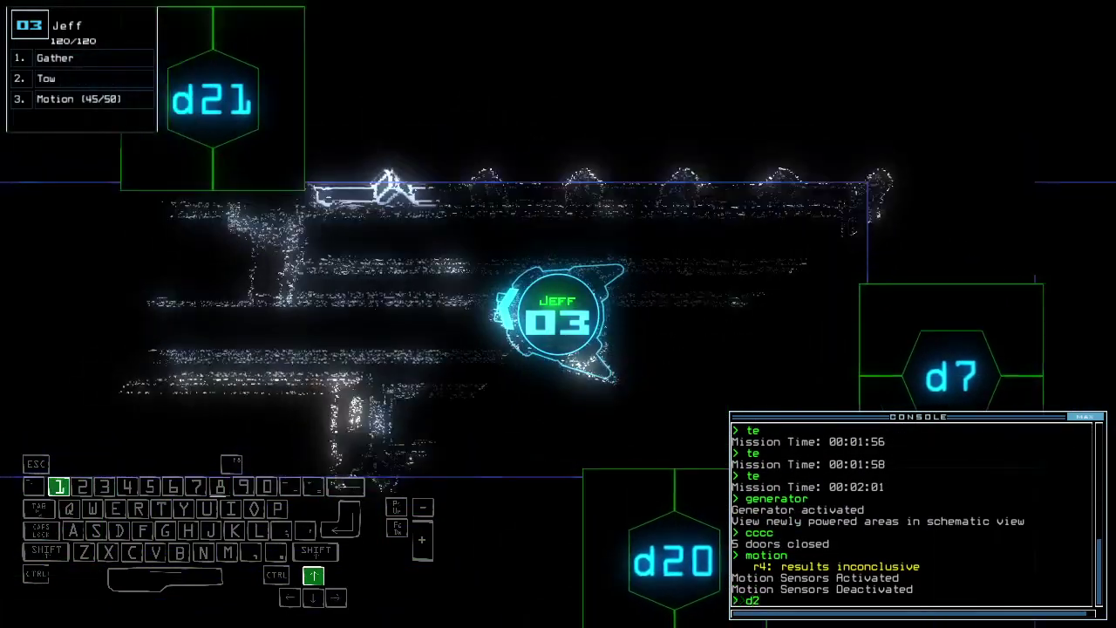
key("Return")
key("Up")
key("Up")
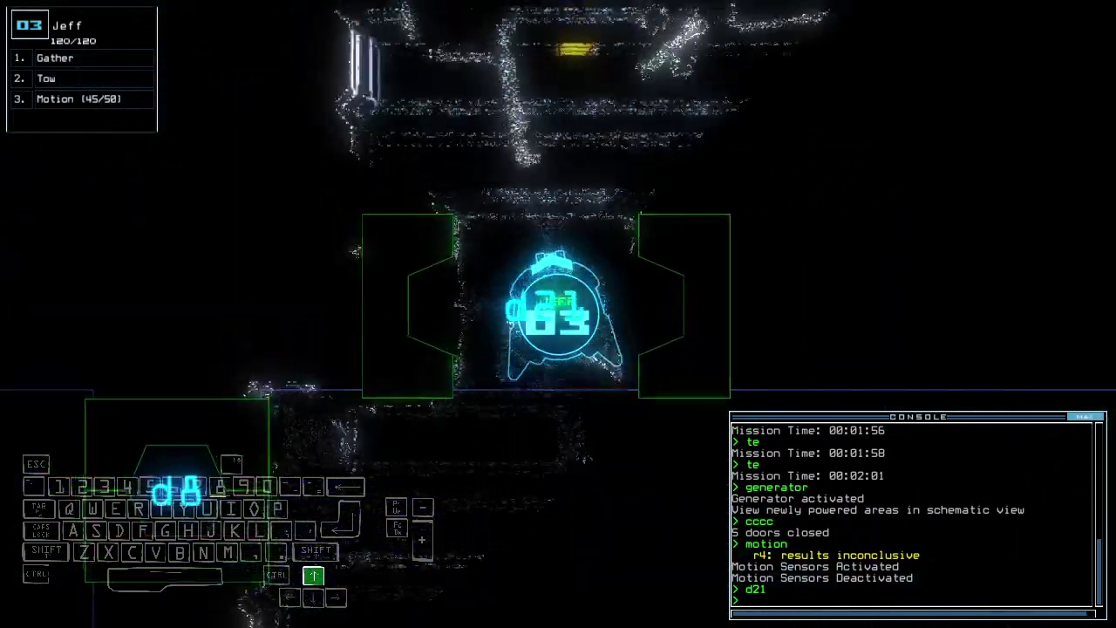
type("g")
key("Return")
type("d9 d9")
key("Return")
- Open door d9, scan nearby rooms for motion, and drive Jeff to door d6 and open it
key("space")
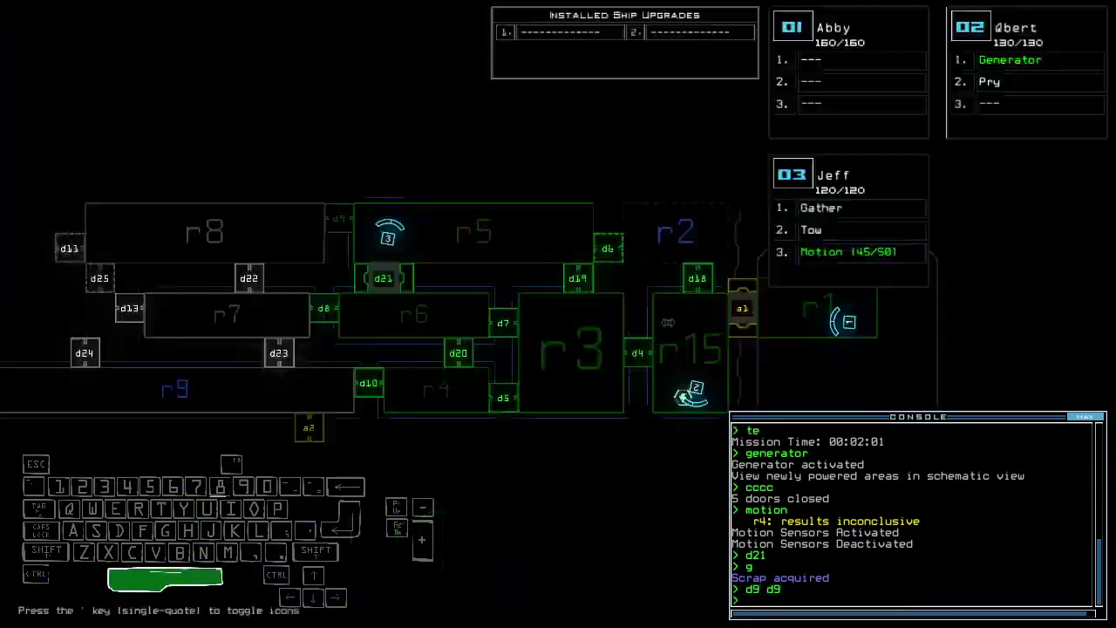
type("motion")
key("Return")
key("space")
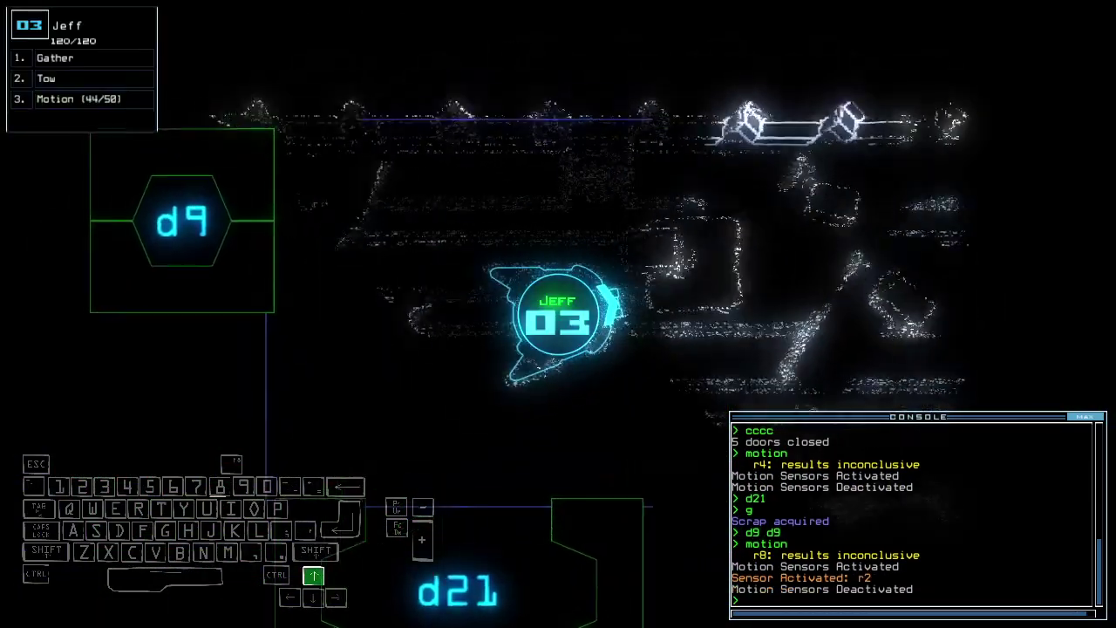
key("Up")
key("Up")
key("Left")
key("Up")
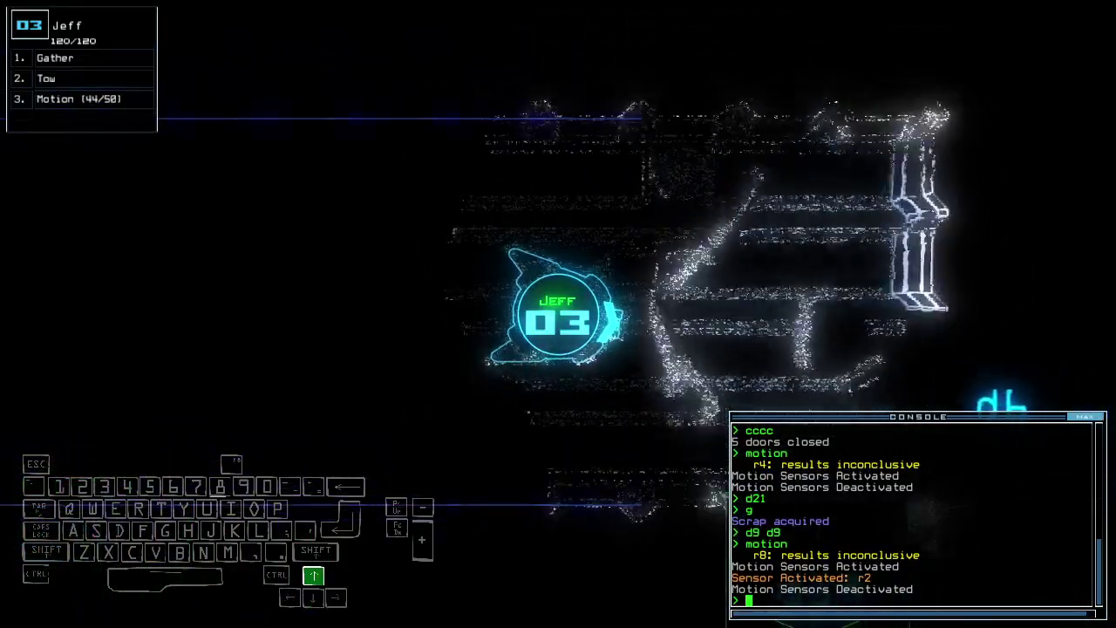
key("Left")
type("d6")
key("Return")
key("Up")
type("cccc")
- Close nearby doors, reopen d9, drive Jeff past it, and gather scrap twice in r8
key("Return")
key("Down")
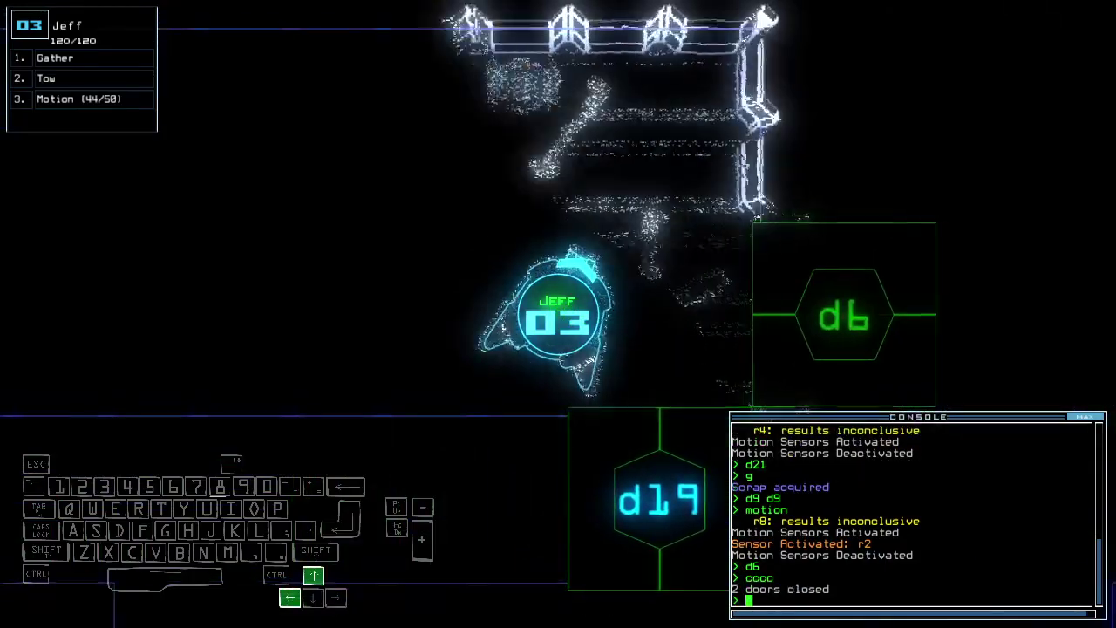
type("f")
key("BackSpace")
key("BackSpace")
key("BackSpace")
type("3")
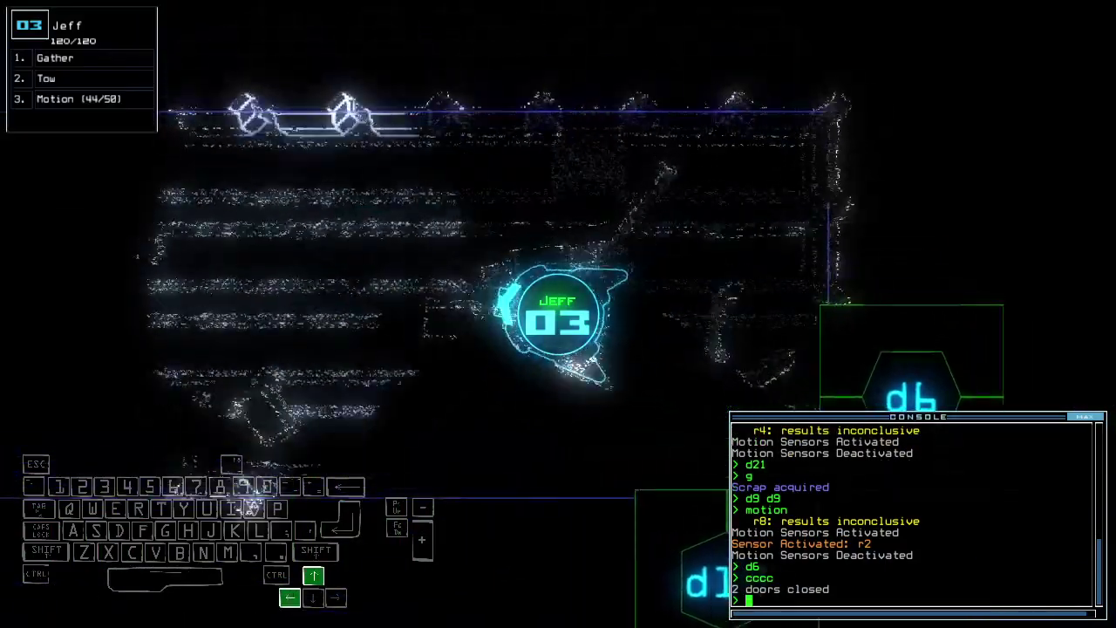
type("d9")
key("Up")
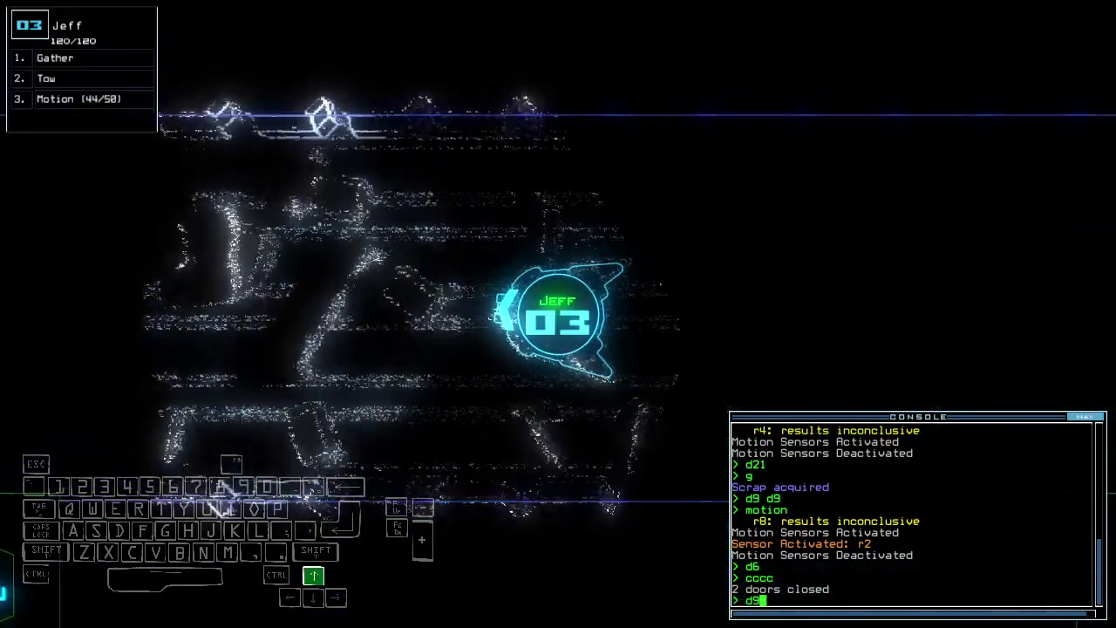
type("ccc")
key("Return")
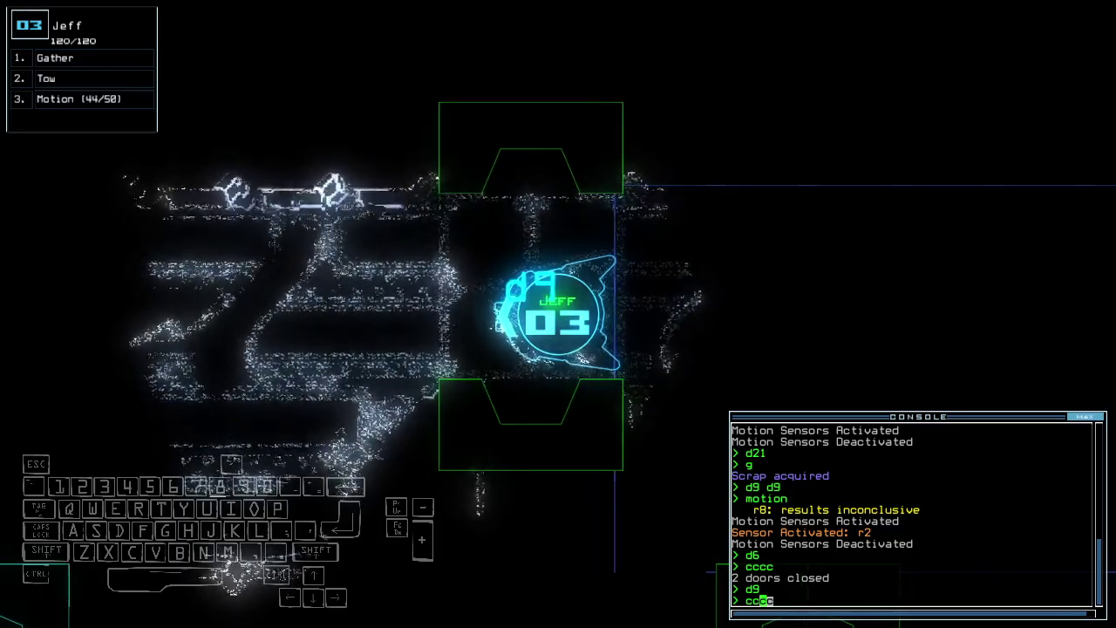
type("c")
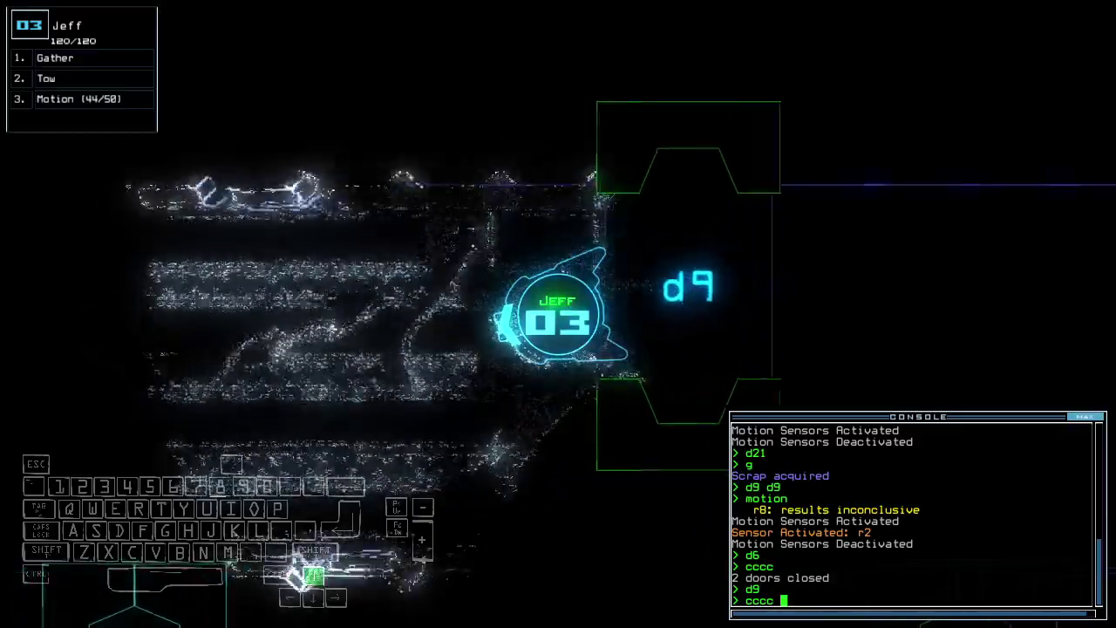
key("Return")
key("Up")
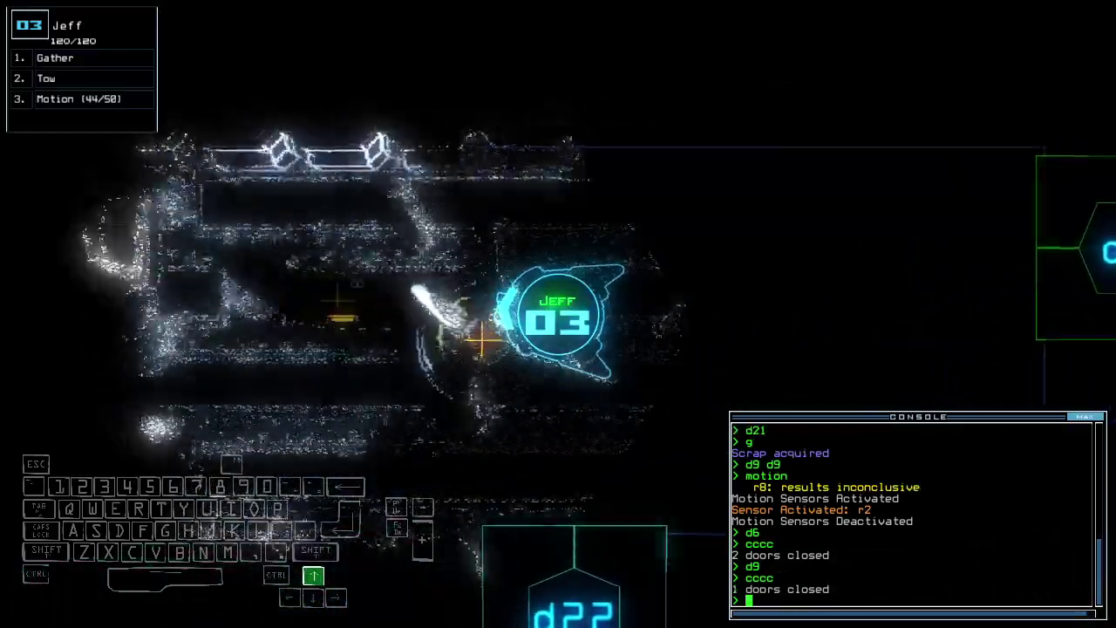
type("g")
key("Return")
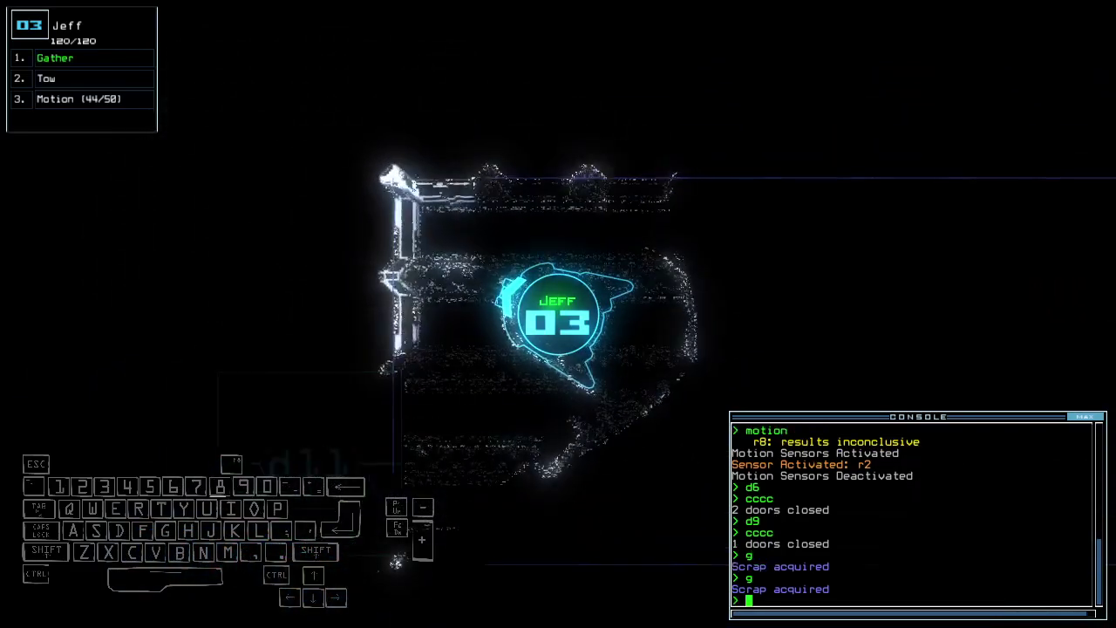
key("space")
type("d4 d19 d9")
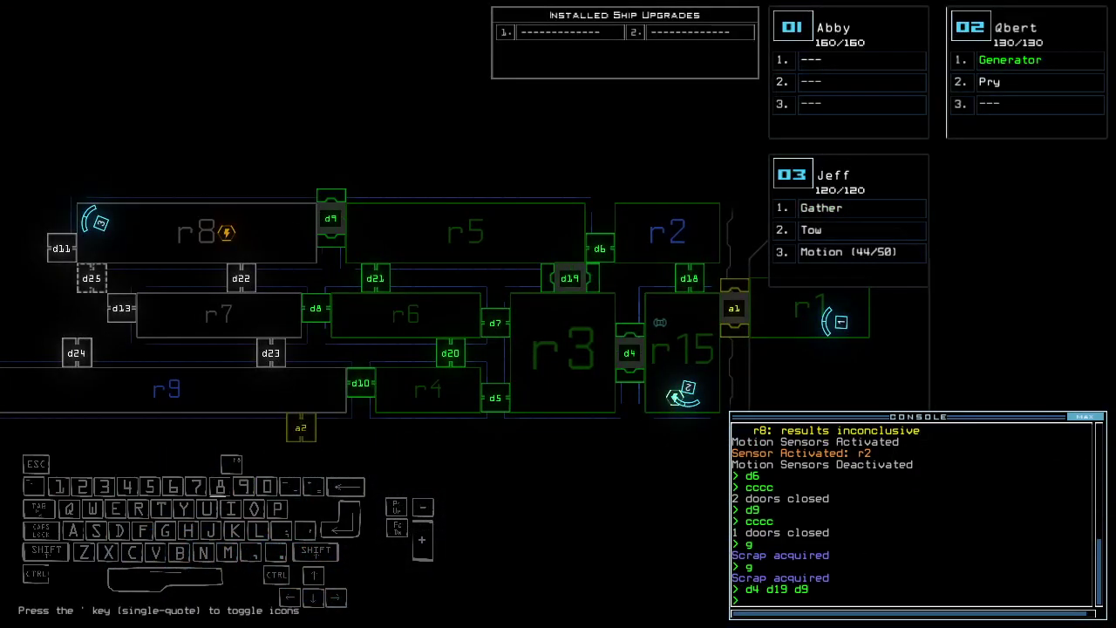
- Drive Qbert through doors d4, d19 and d9 up to the generator
key("2")
type("d19 d9")
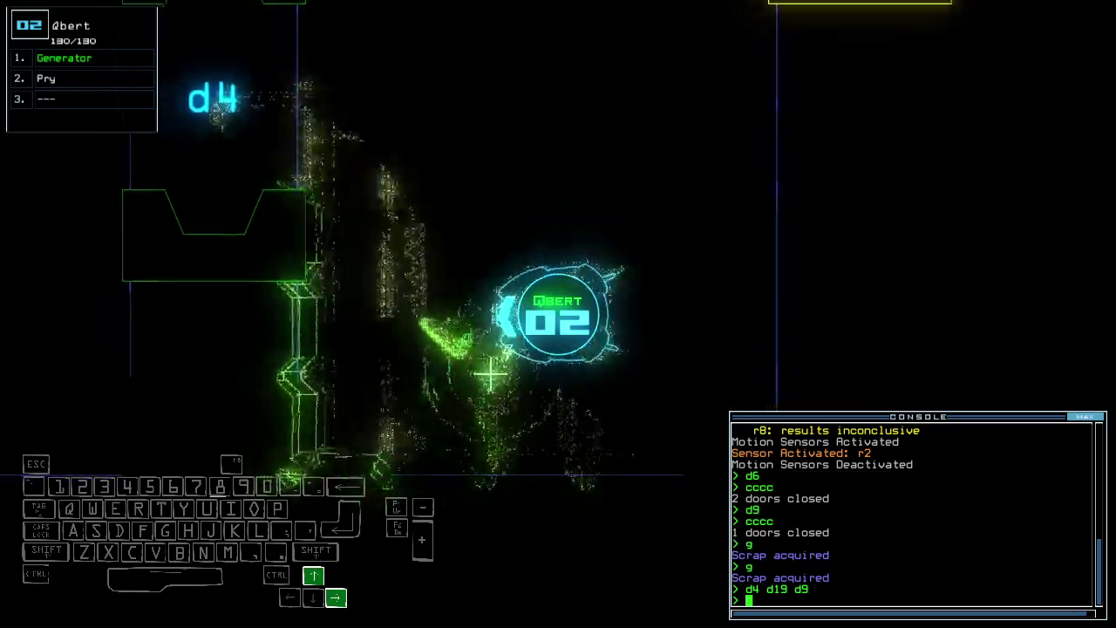
key("Up")
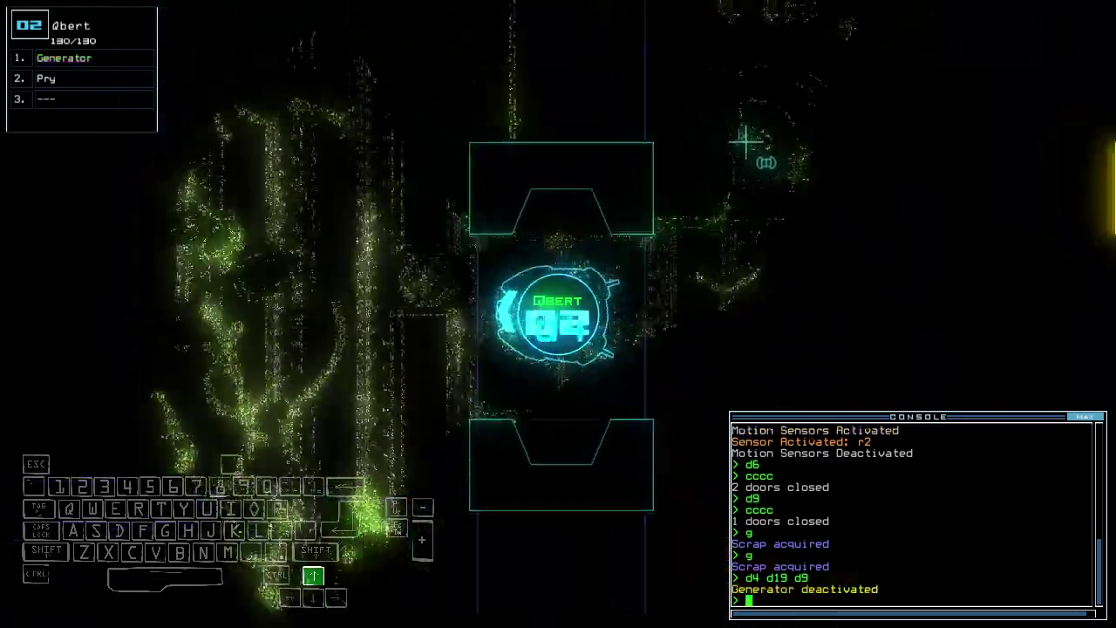
key("Up")
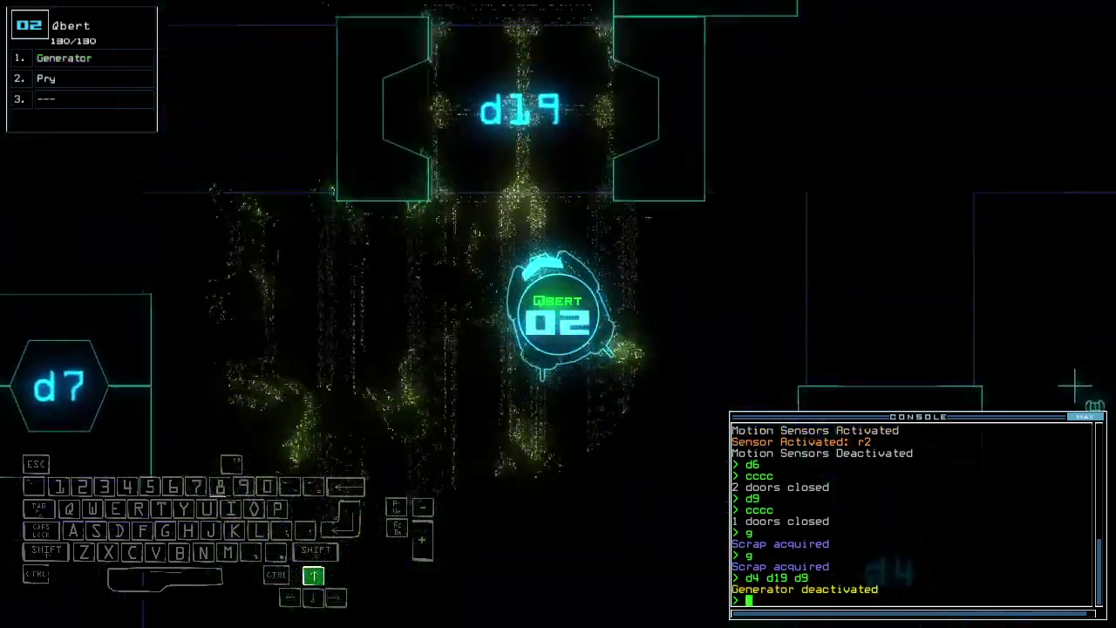
key("Up")
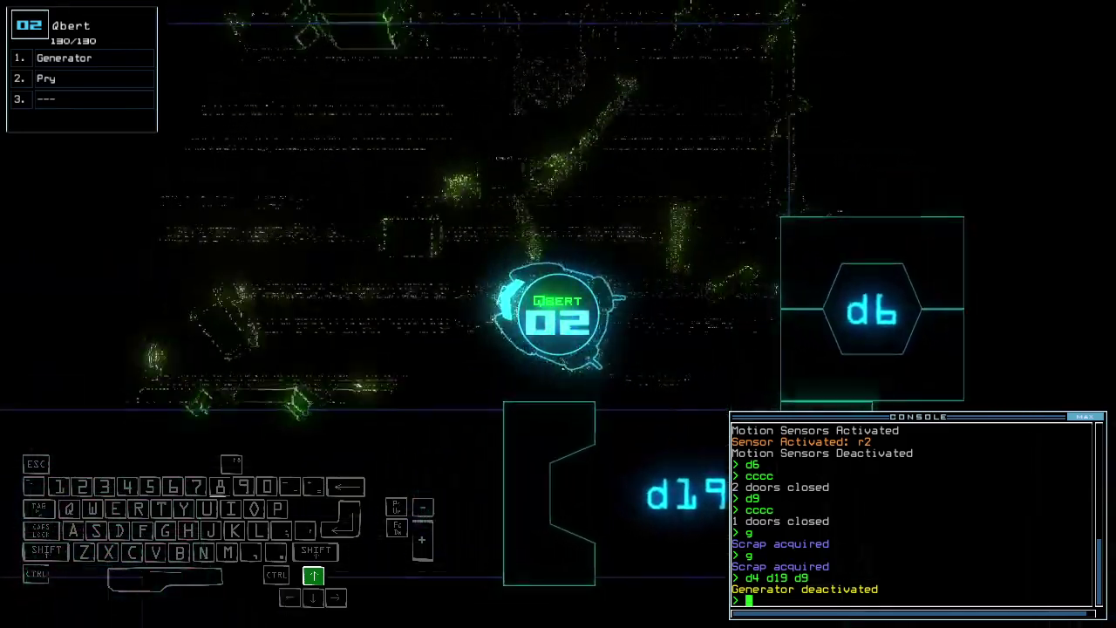
key("Up")
key("Left")
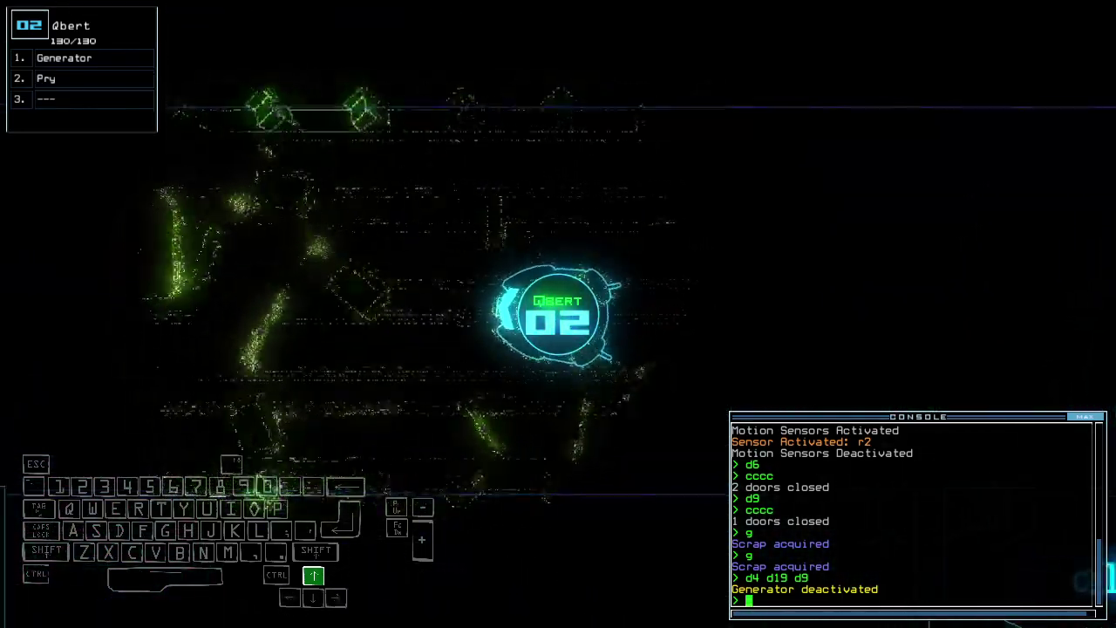
key("Up")
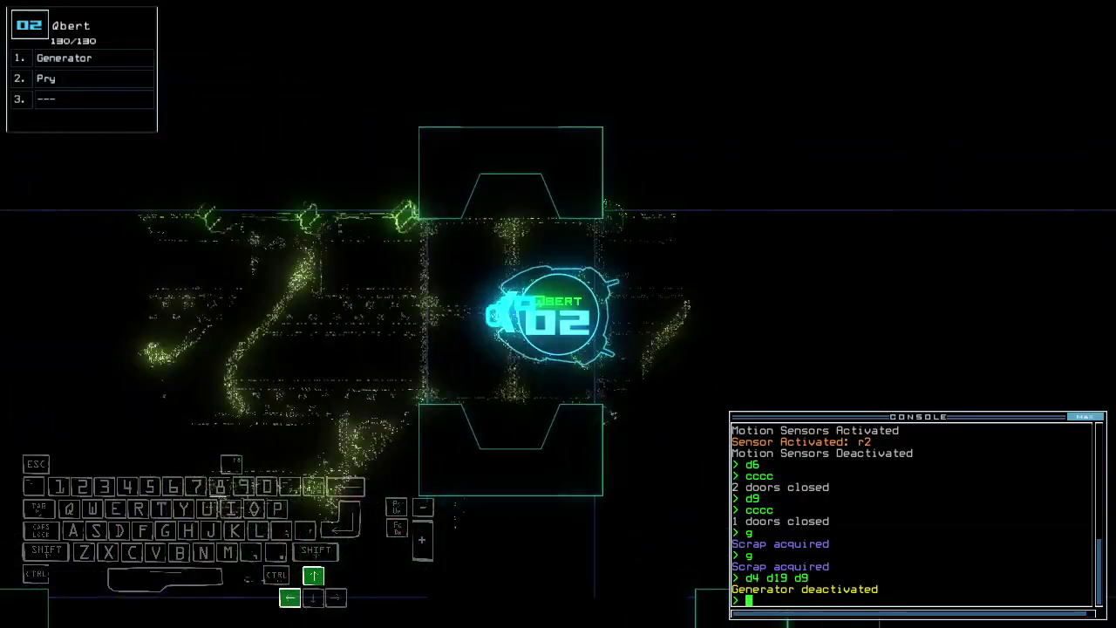
key("Up")
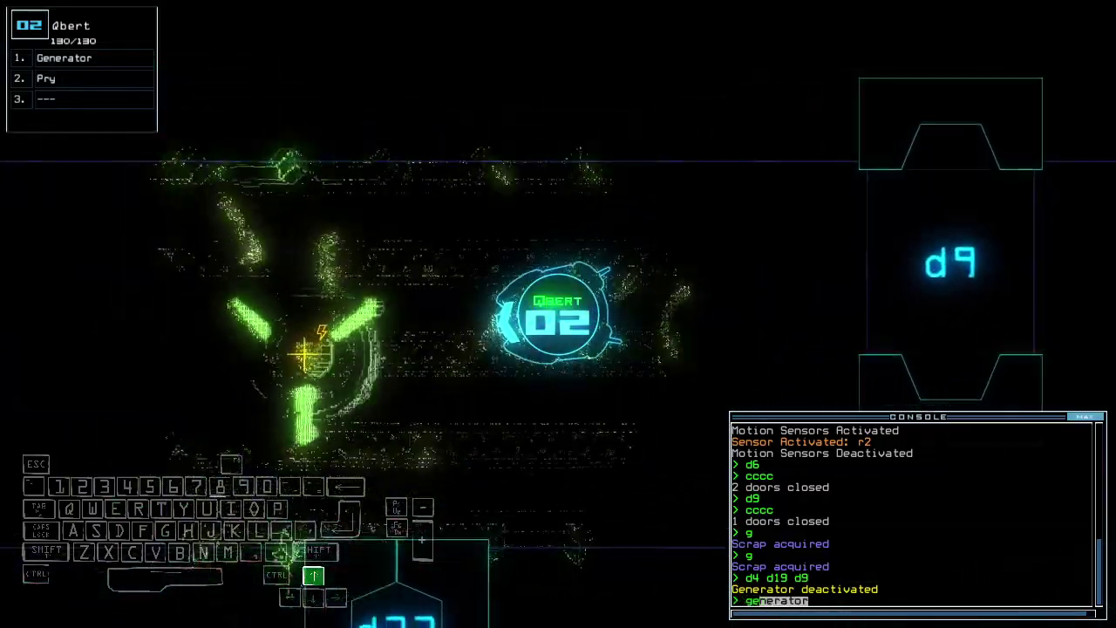
- Switch the generator back on, open door d11, and move Jeff through and back
key("space")
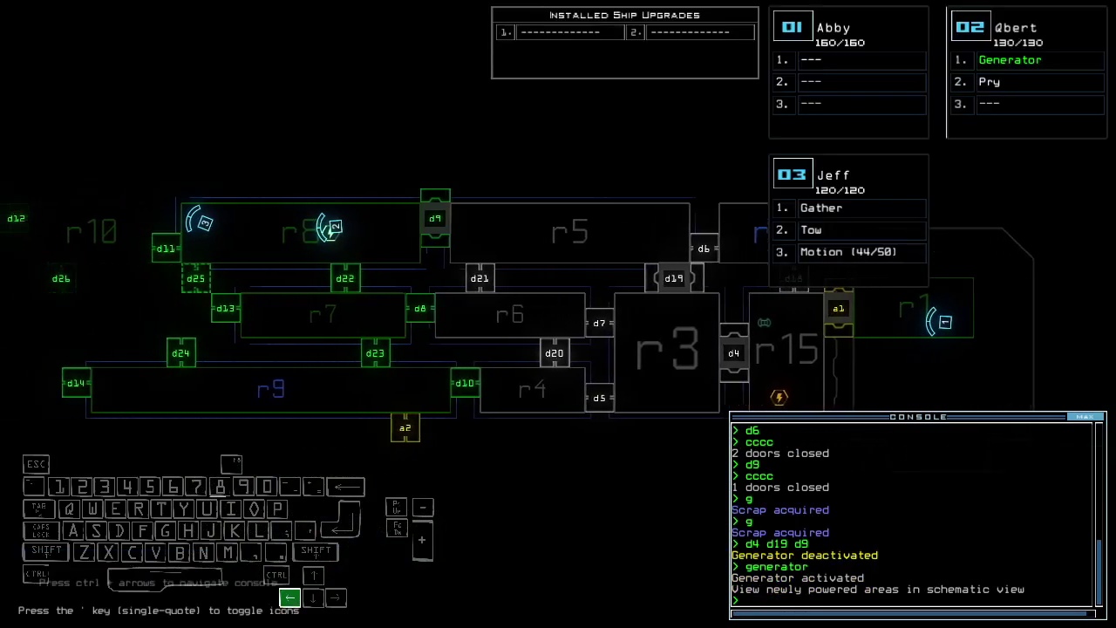
type("motion3")
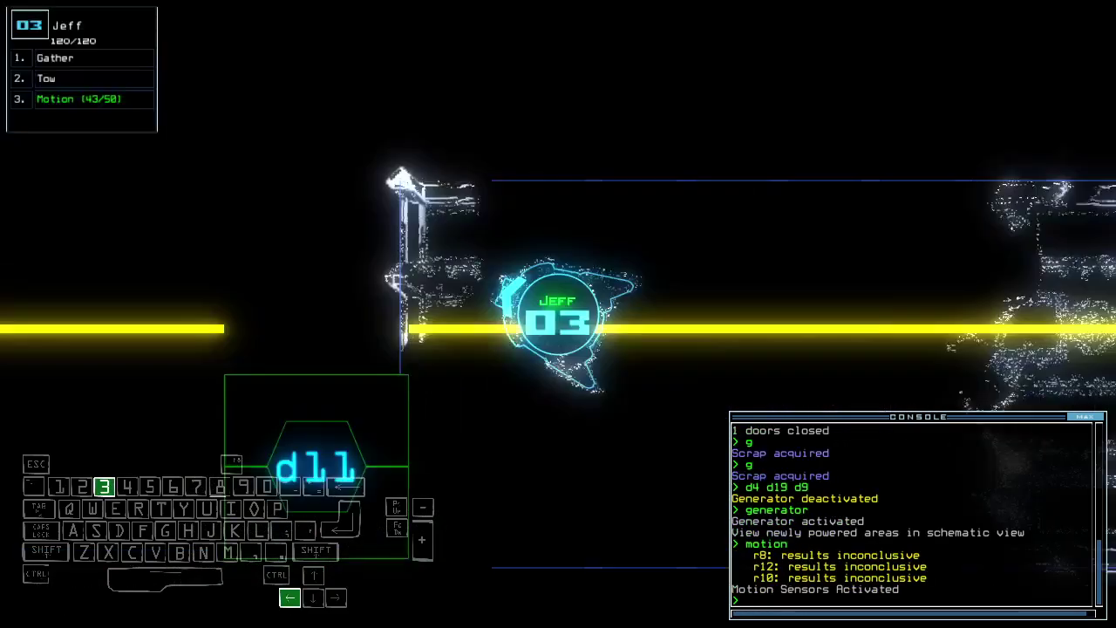
type("d11")
key("Return")
key("Up")
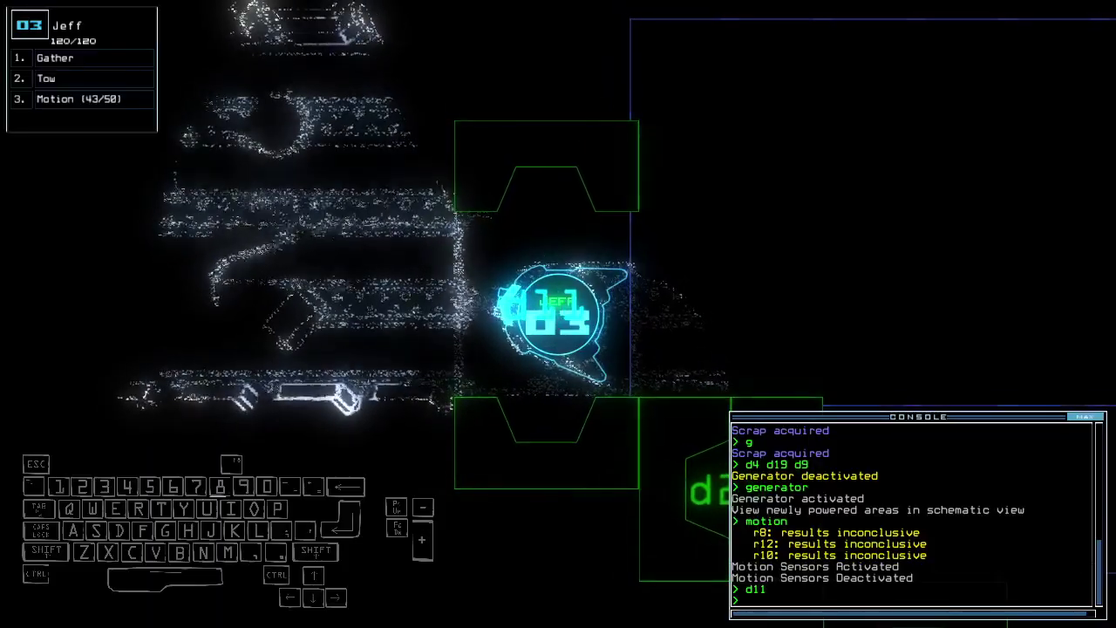
key("space")
key("space")
key("Up")
key("Left")
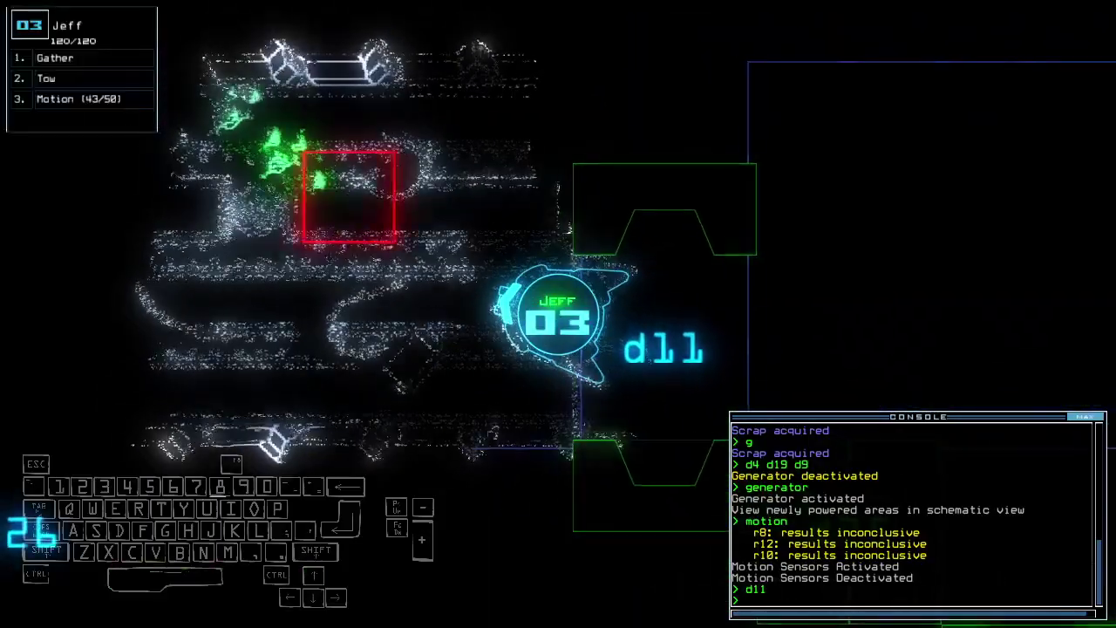
key("Left")
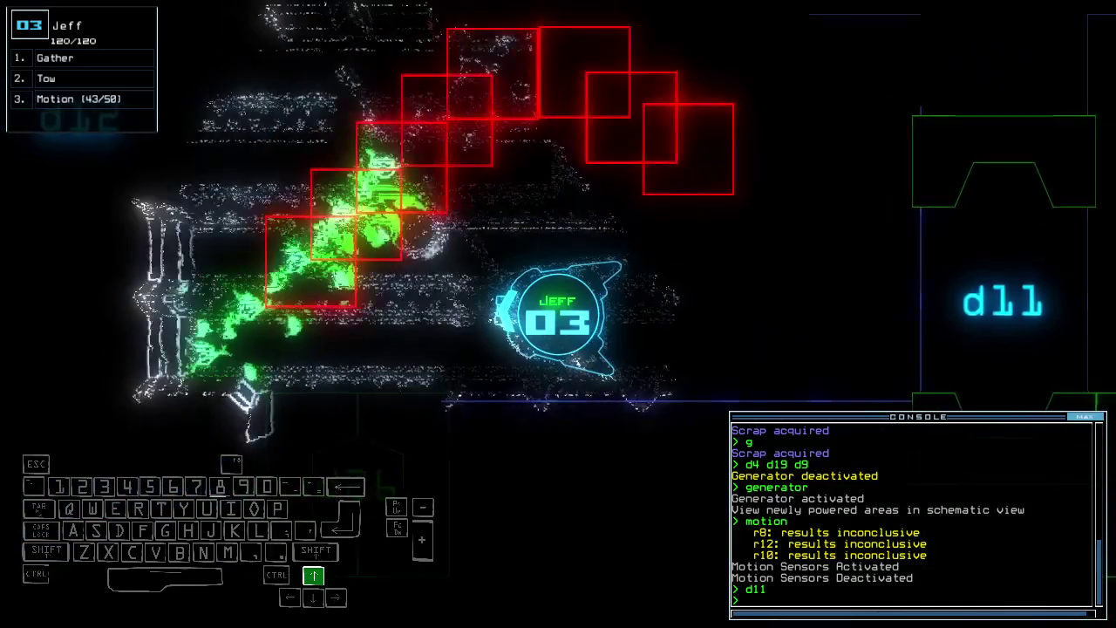
key("Down")
type("d12")
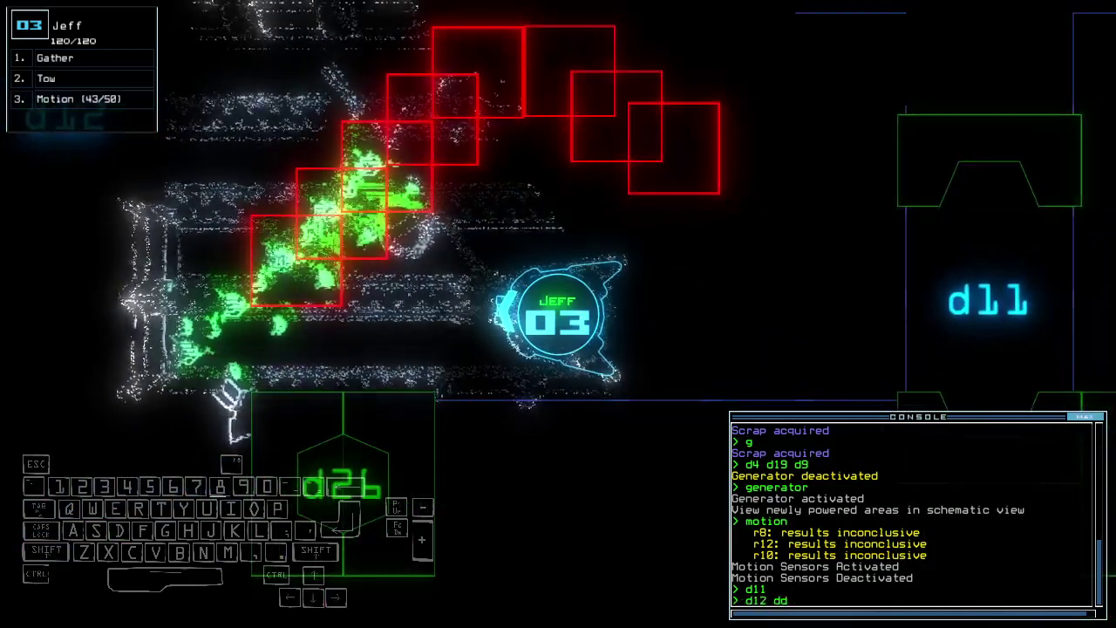
- Open doors d12 and d26, then close two nearby doors with cccc
key("space")
key("Left")
key("Left")
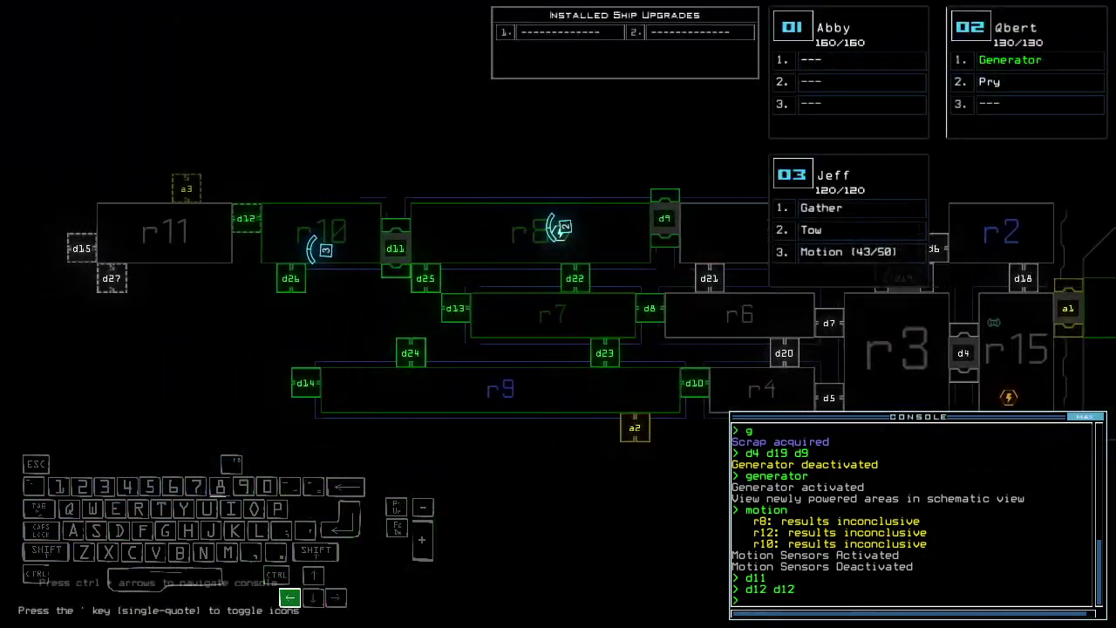
key("space")
type("d26 d26")
key("Return")
key("space")
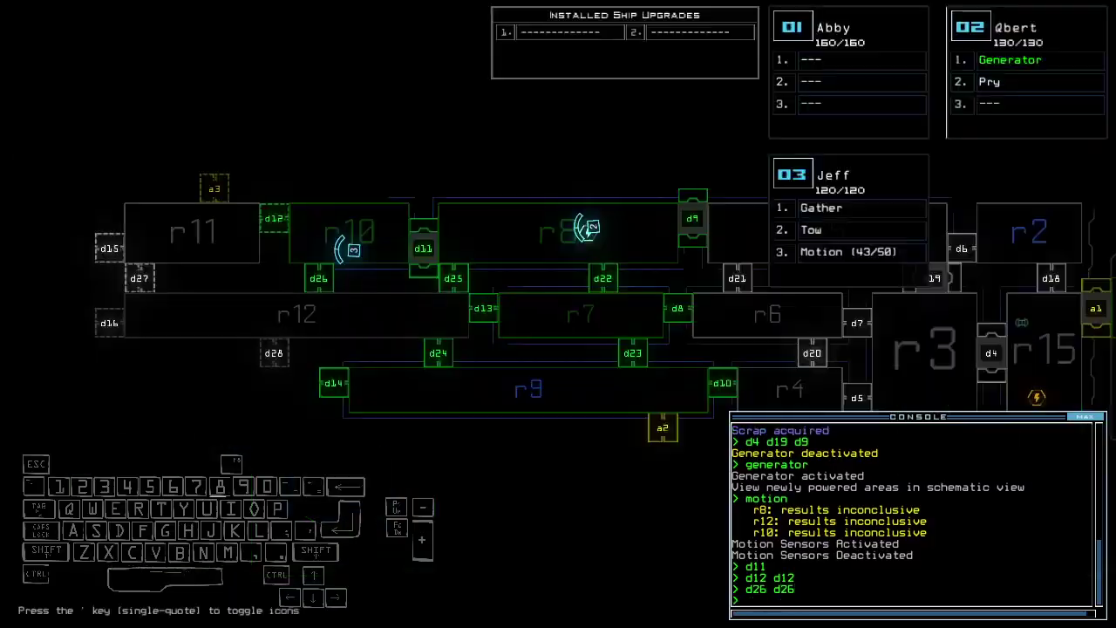
key("space")
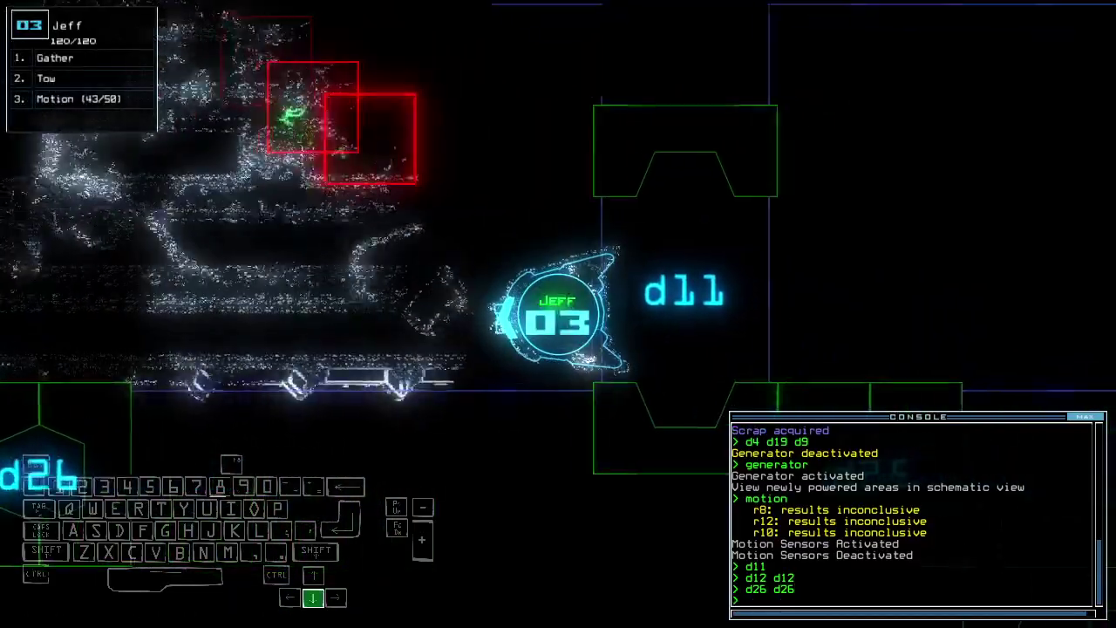
key("Down")
key("Down")
key("space")
type("cccc")
key("Return")
type("d25")
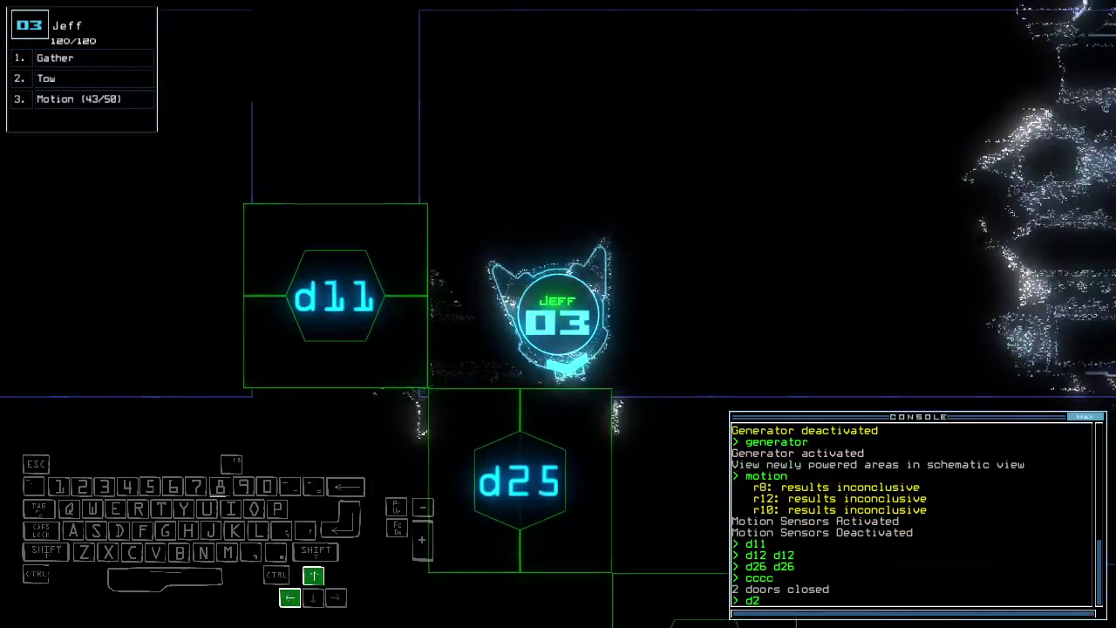
- Open door d25 and drive Jeff through it into the room beyond
key("Return")
key("Up")
key("Up")
key("Right")
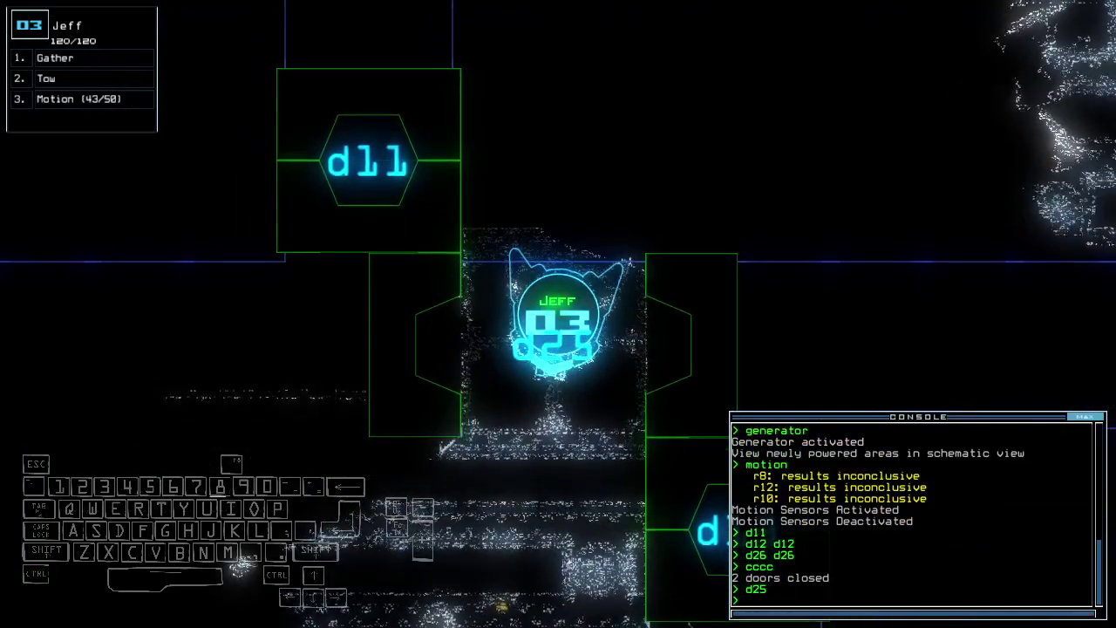
key("Down")
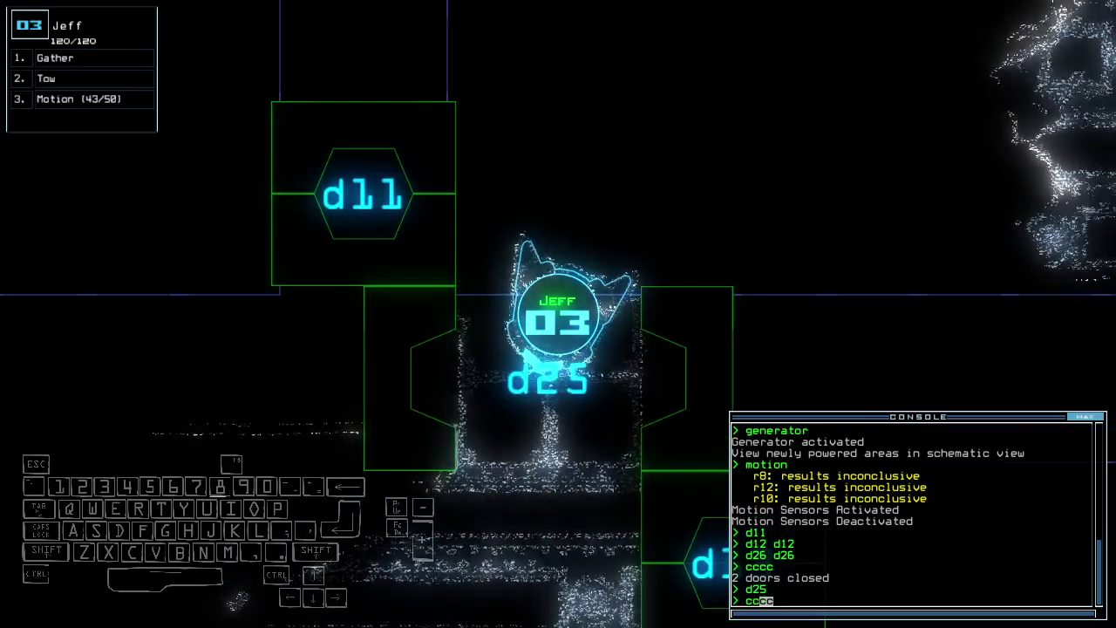
key("BackSpace")
key("BackSpace")
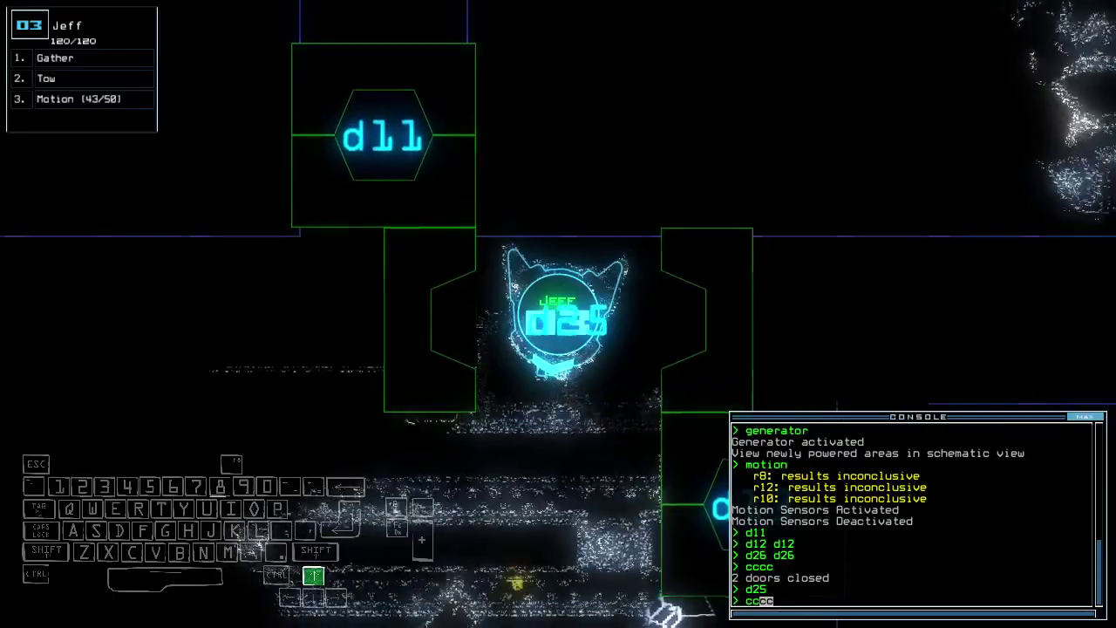
key("Up")
key("Up")
key("Up")
type("g")
- Gather the scrap past d25, check the mission time, and reverse Jeff back out
key("Return")
key("Up")
key("Up")
key("Up")
key("Up")
key("Up")
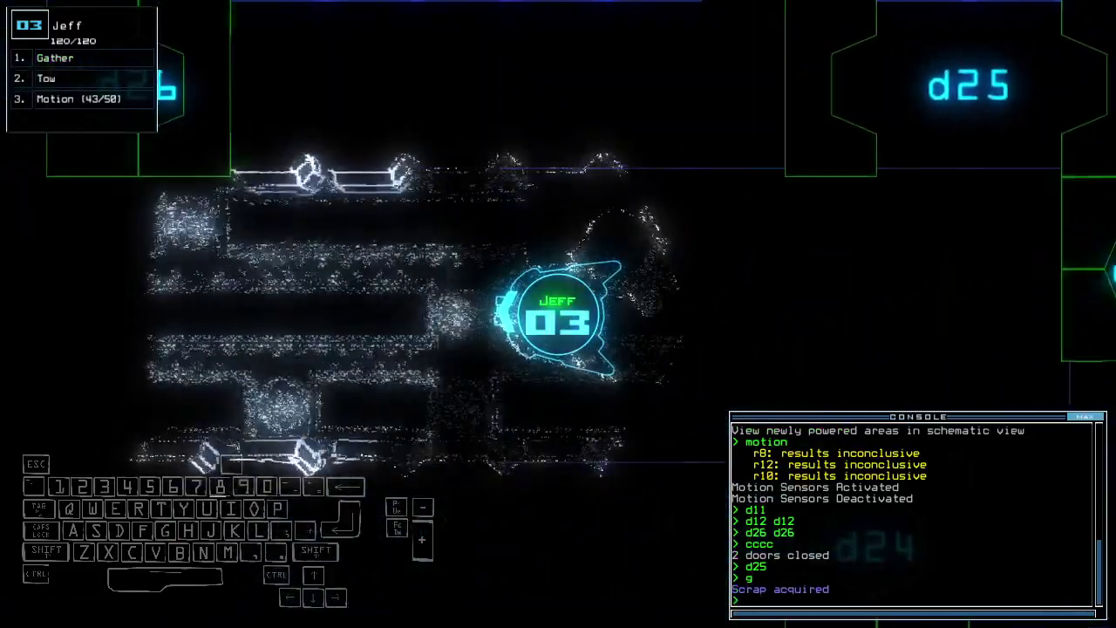
type("te")
key("Return")
key("Down")
key("Down")
key("Down")
key("Down")
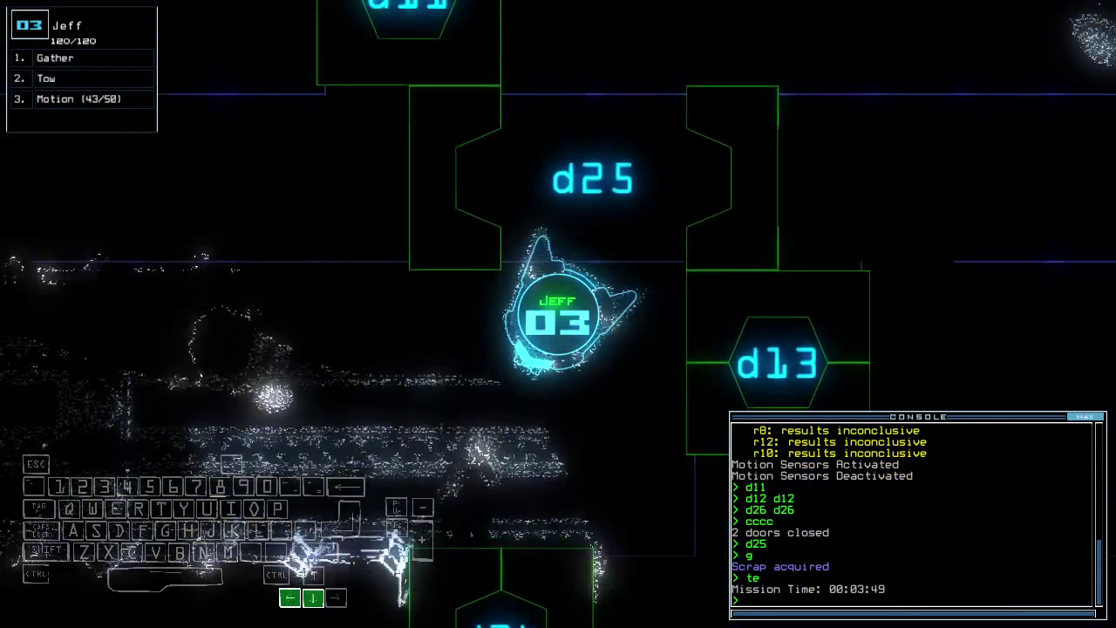
key("Down")
key("Down")
key("space")
- Take Qbert past door d9, check the 3:55 mission time, and pan the schematic
key("Right")
key("Right")
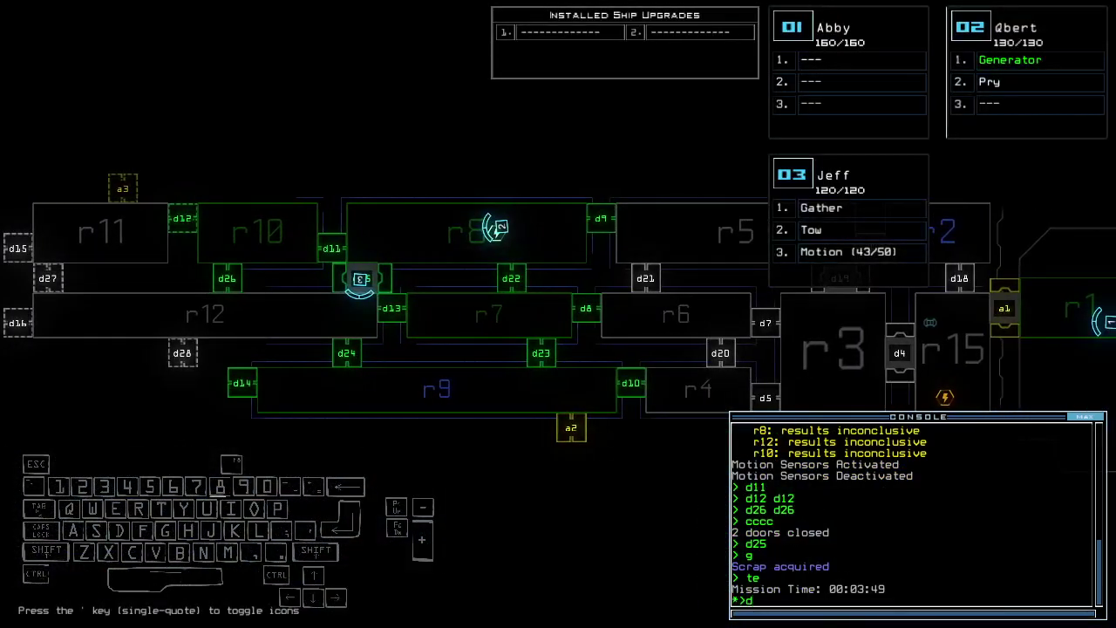
key("Return")
key("space")
type("te")
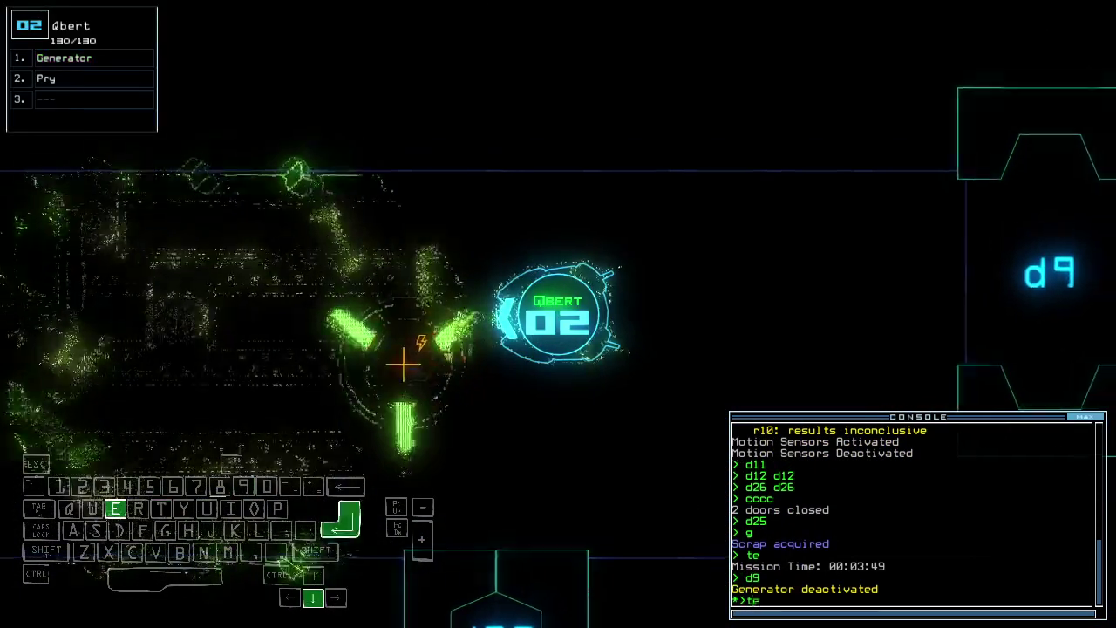
key("Return")
type("te")
key("Return")
key("Down")
key("Down")
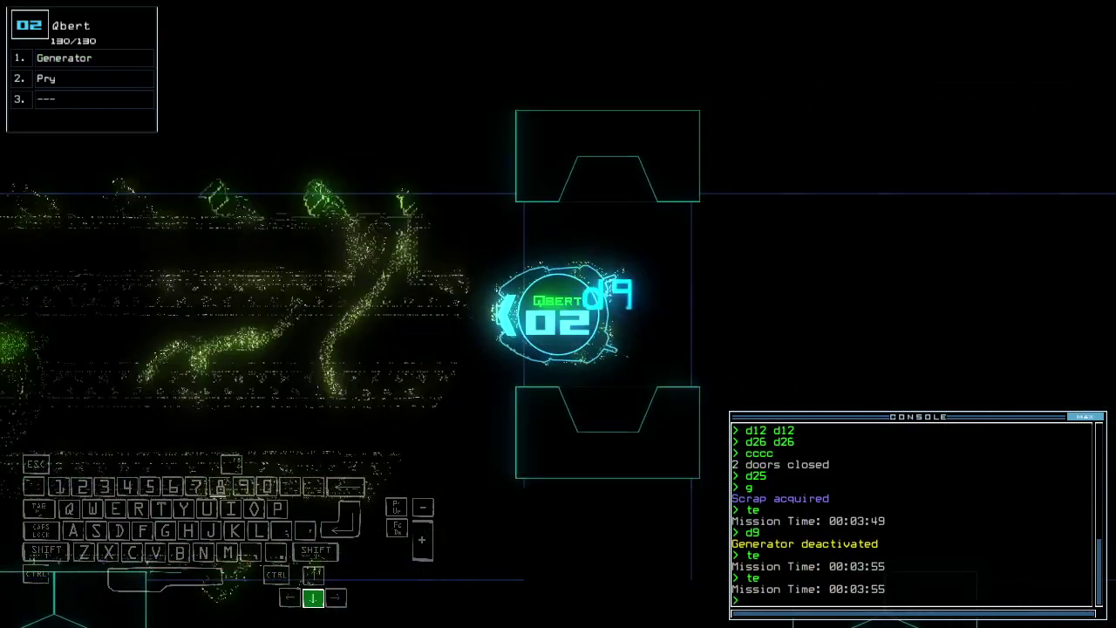
key("Tab")
key("Left")
key("Left")
key("Left")
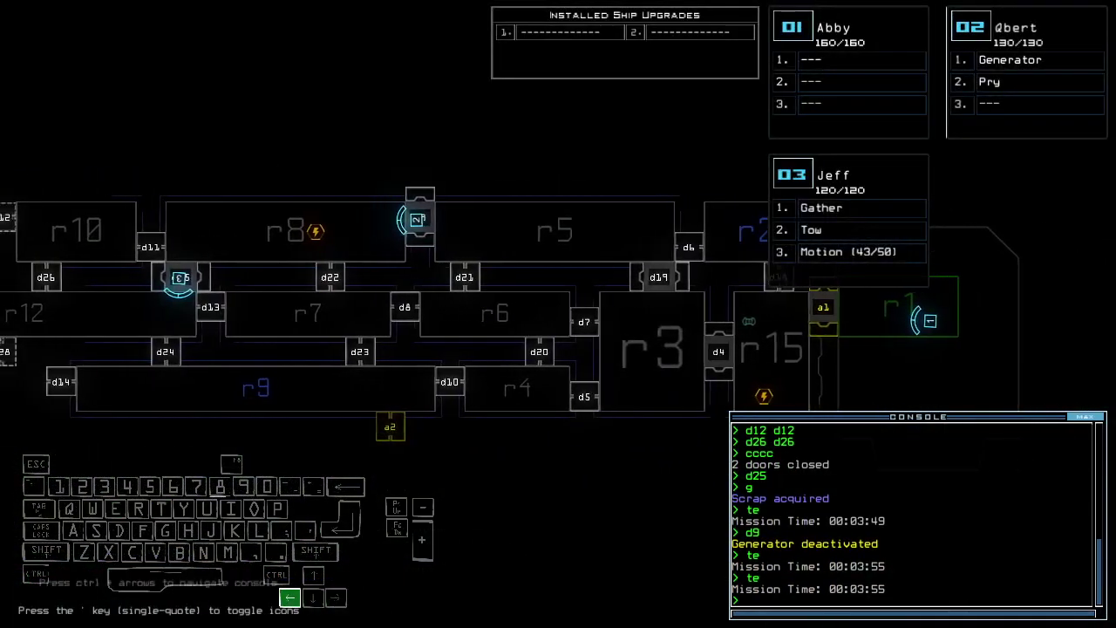
key("Tab")
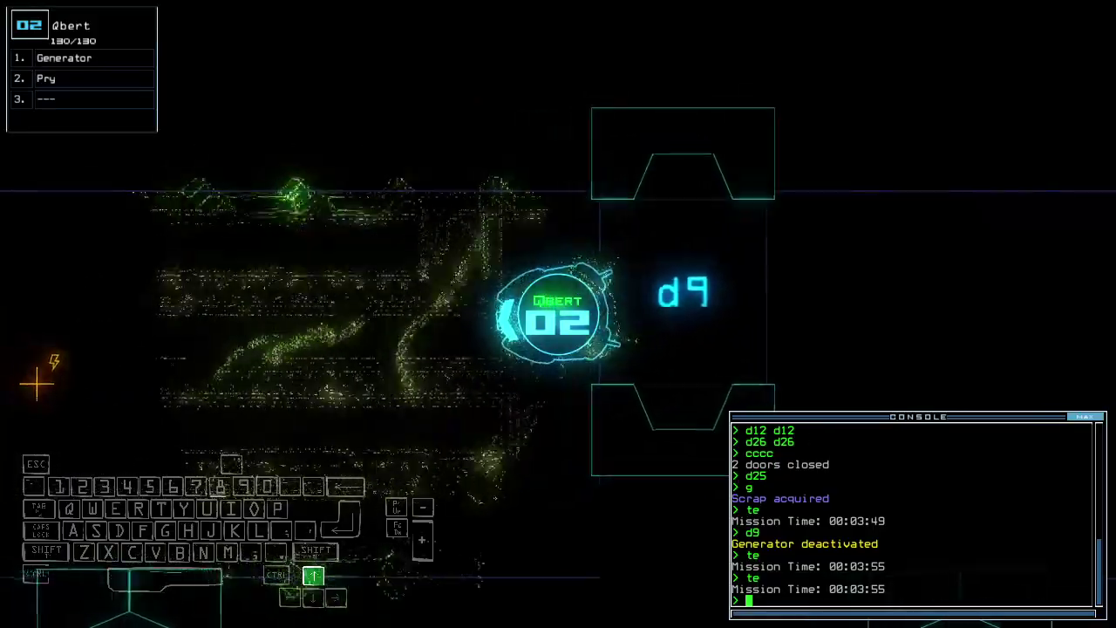
type("generator")
- Reactivate the generator, close the two doors near Jeff, and gather the nearby scrap
key("Return")
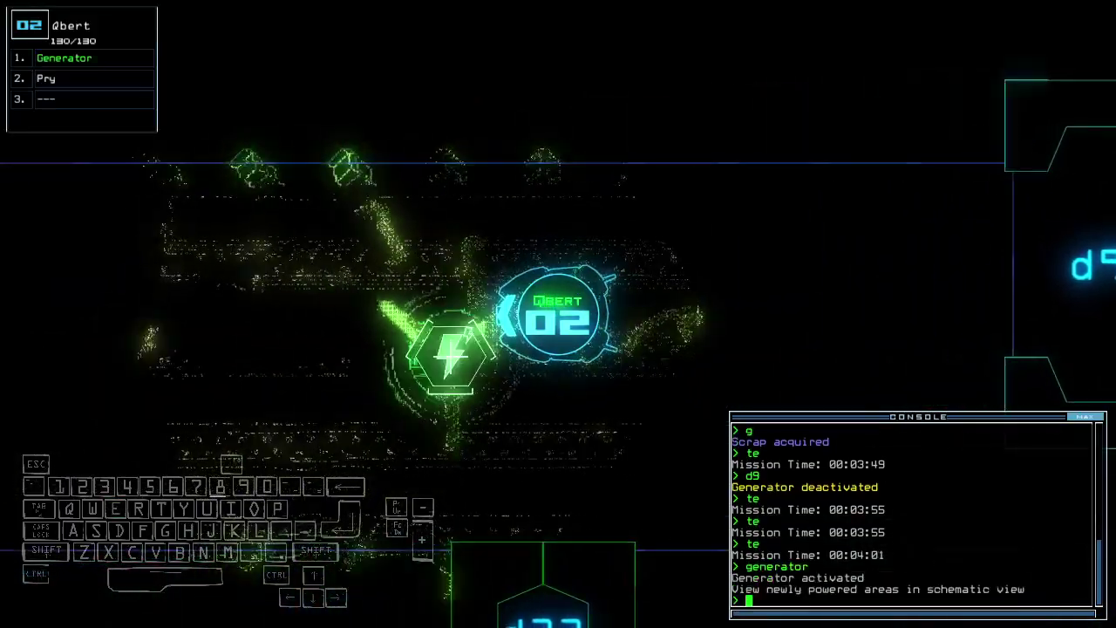
type("3cccc")
key("Return")
key("Up")
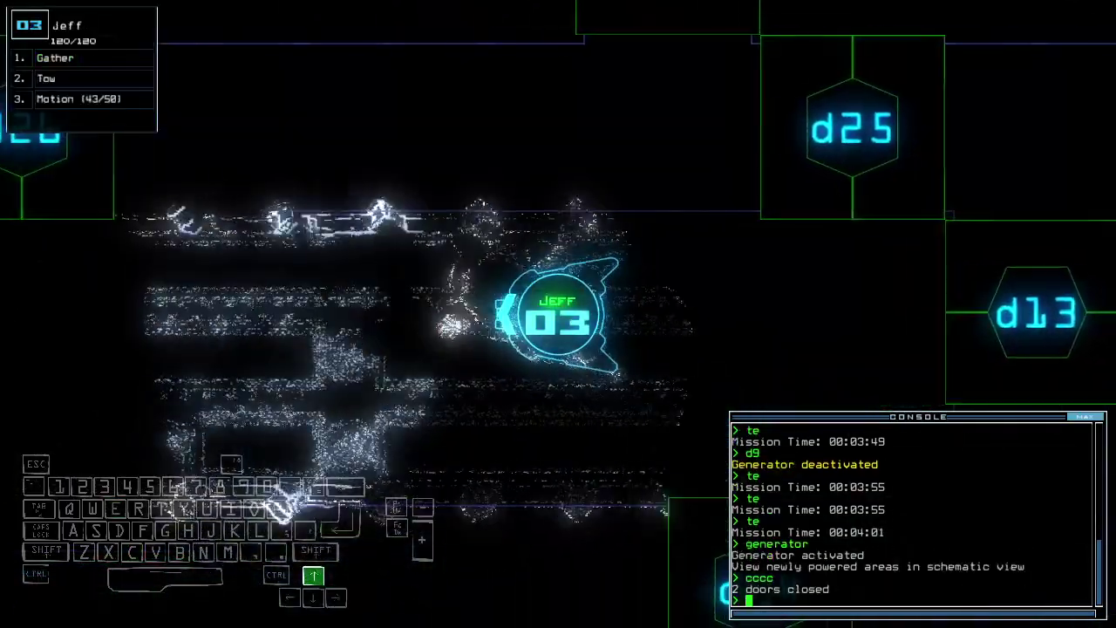
key("Up")
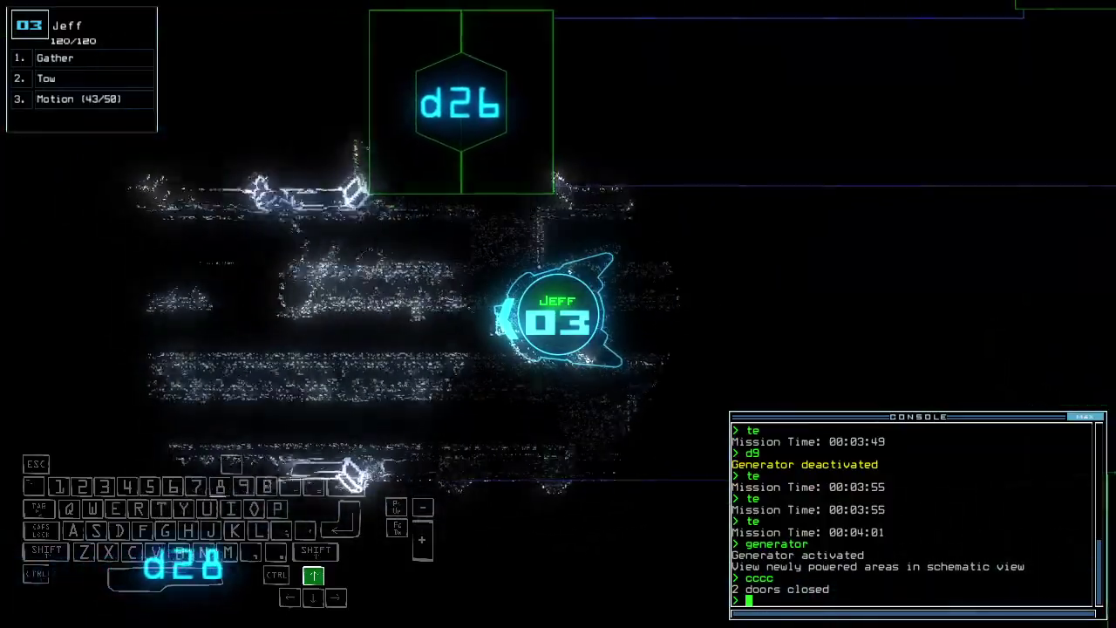
type("g")
key("Return")
key("Up")
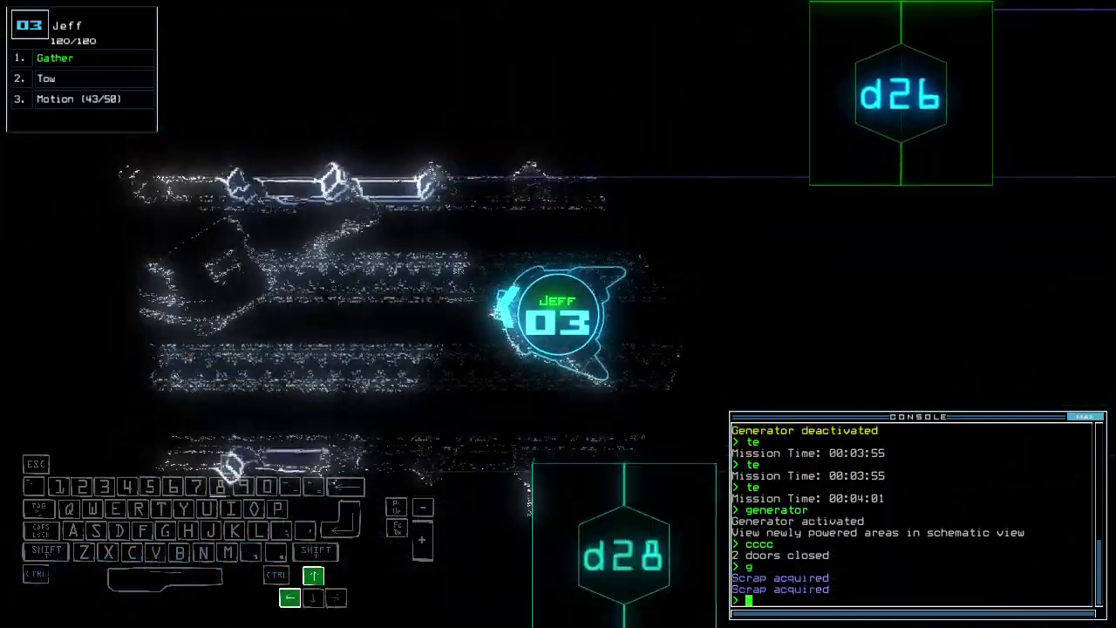
- Drive Jeff further forward and pan the schematic to show r11 and a3
key("Up")
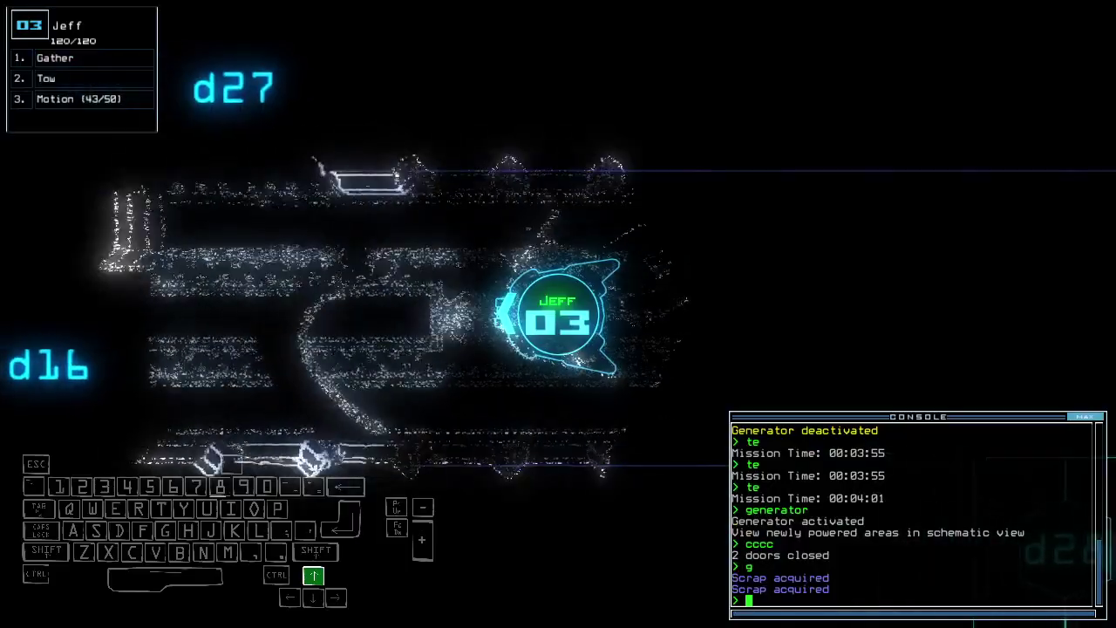
key("Up")
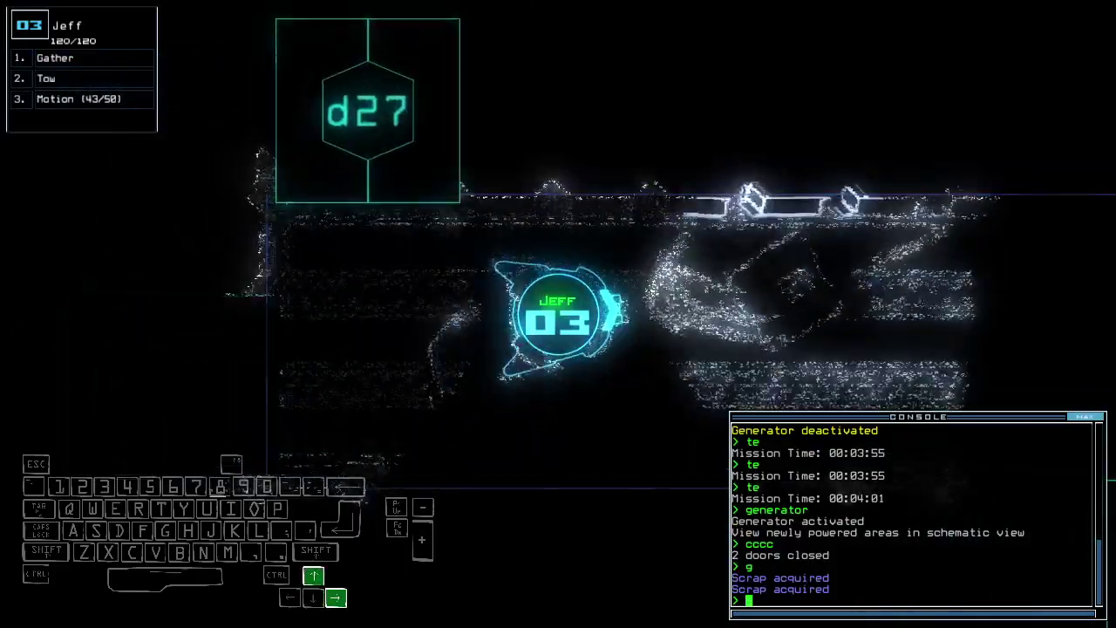
key("Up")
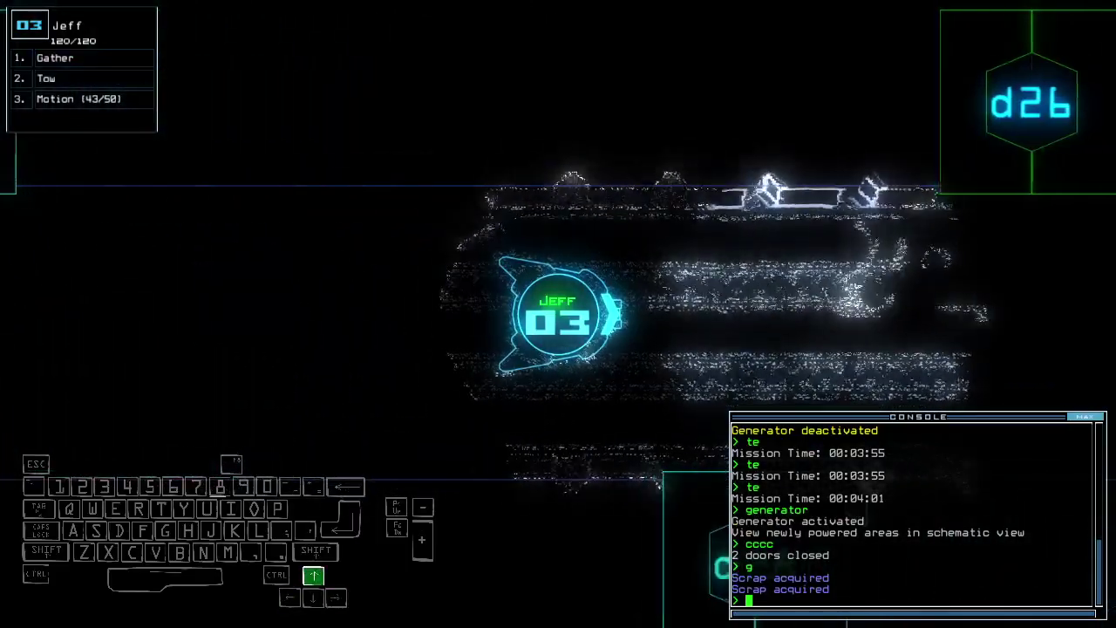
key("space")
key("Left")
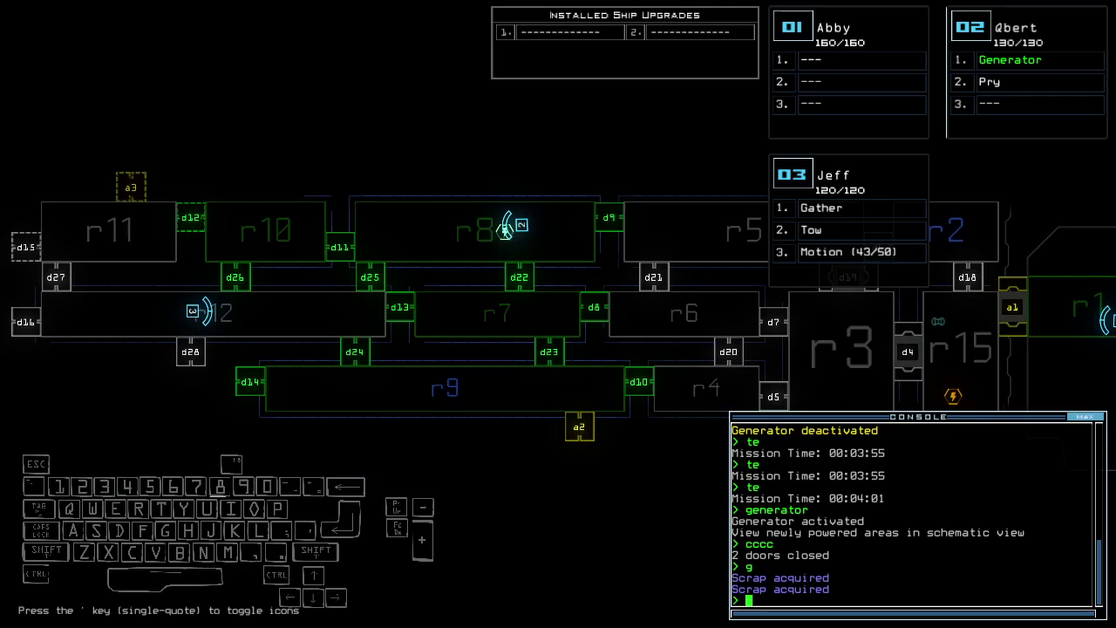
- Redock the ship at airlock a2 with 'dd a2' and open all doors to room r1
key("Right")
type("d")
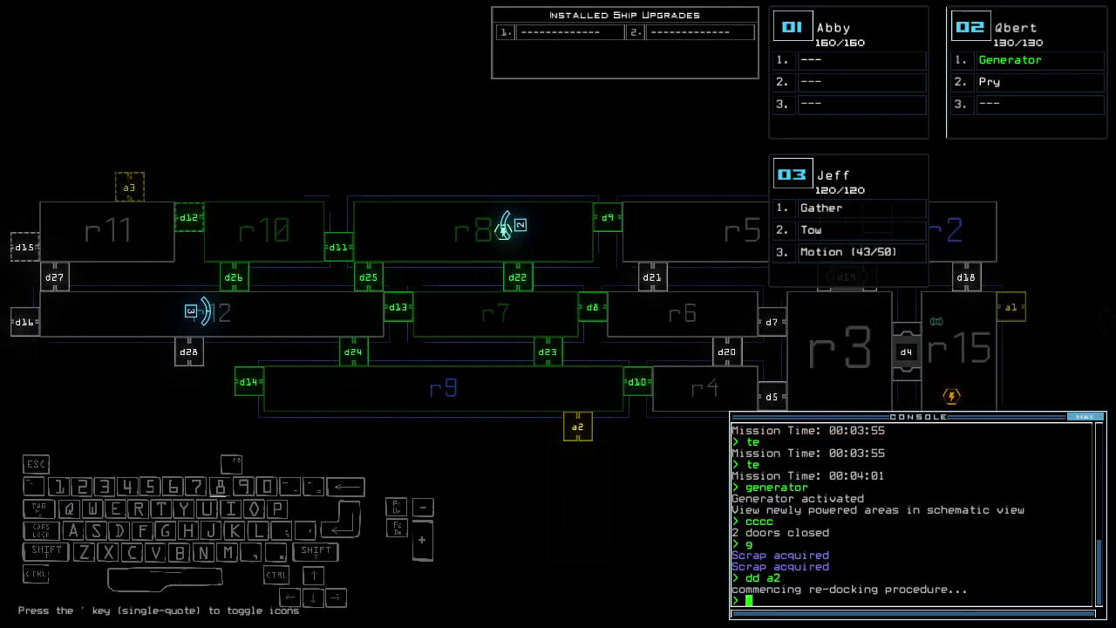
key("Up")
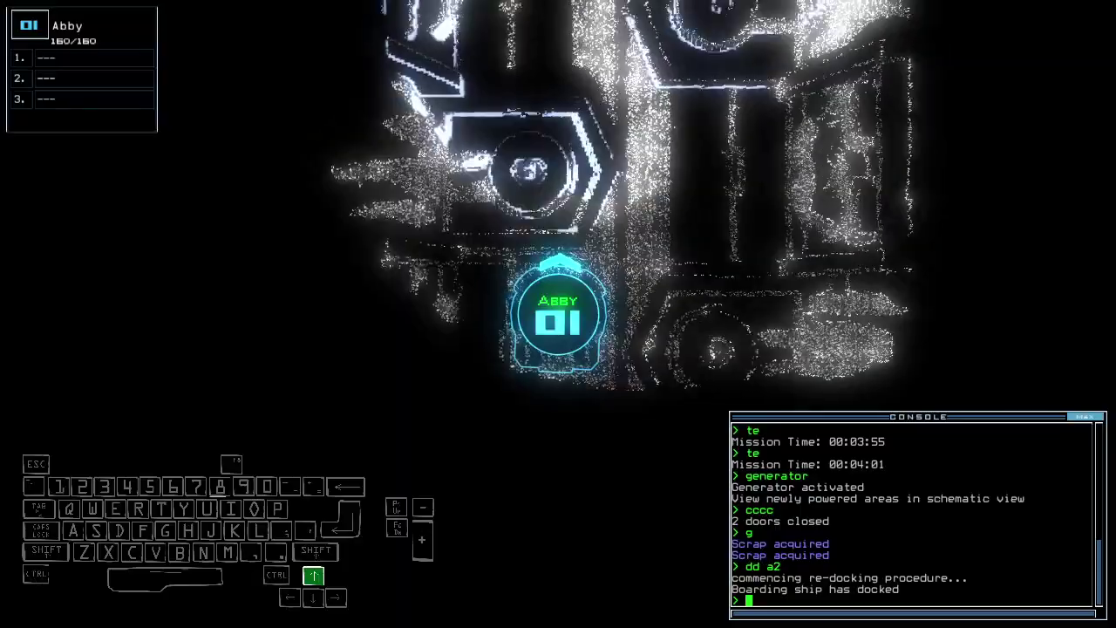
type("arr")
key("Return")
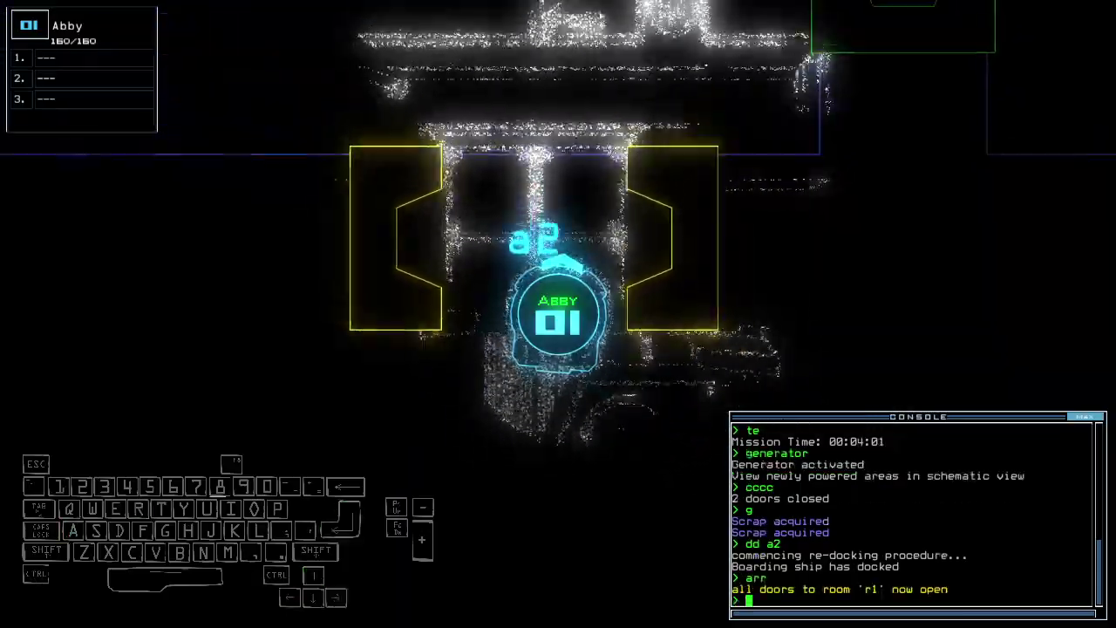
key("space")
key("3")
key("Right")
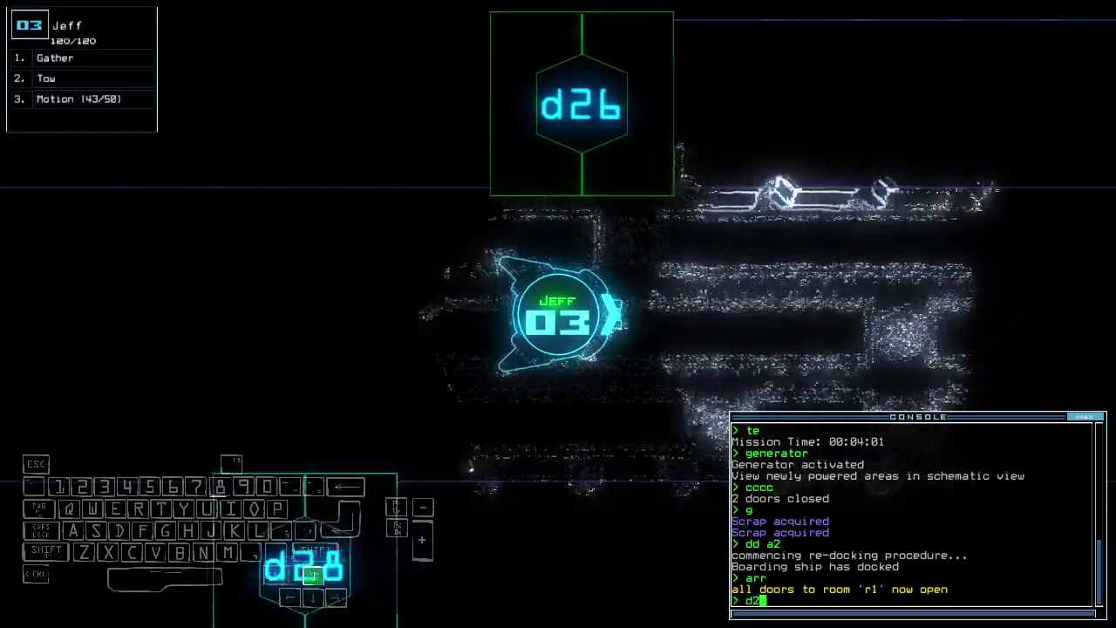
type("d24")
- Open door d24, move Abby through airlock a2, and toggle door d14 twice
key("Return")
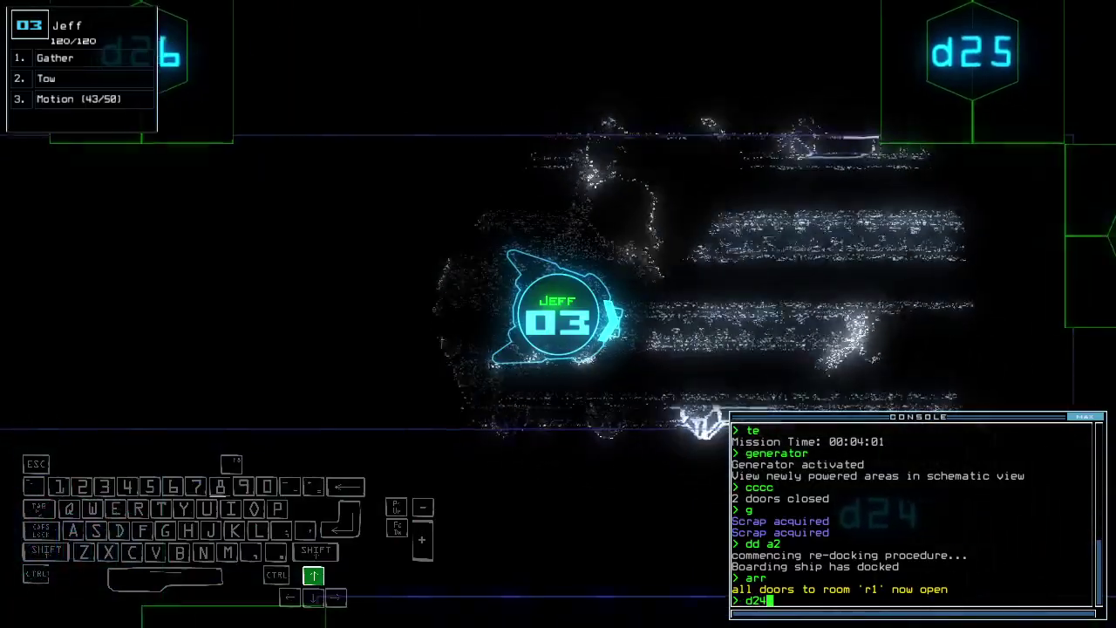
key("Right")
key("1")
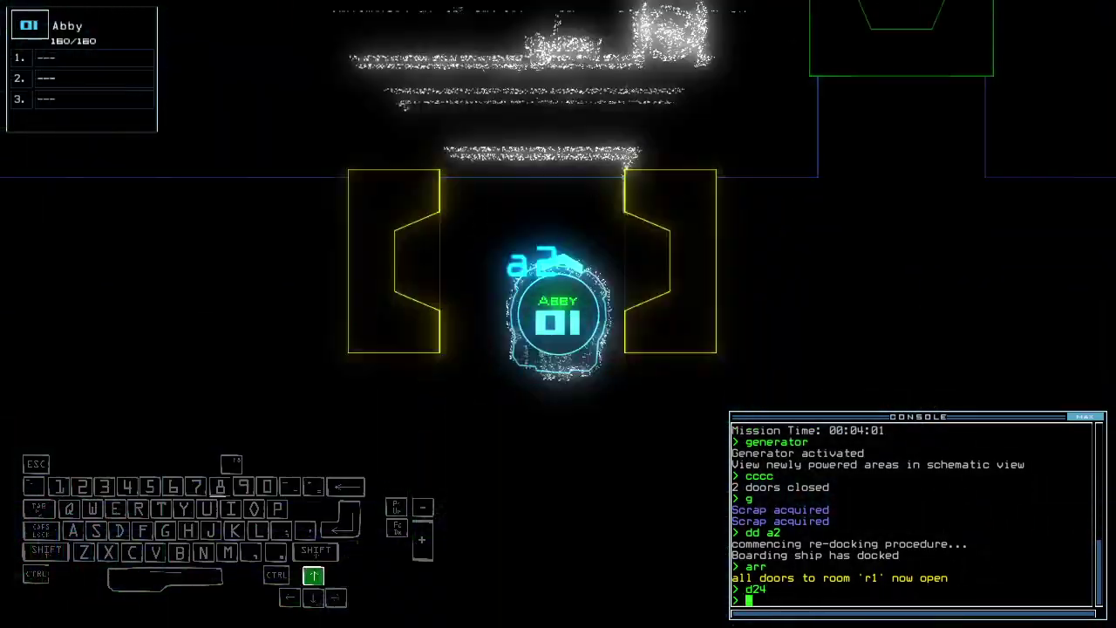
key("Up")
key("3")
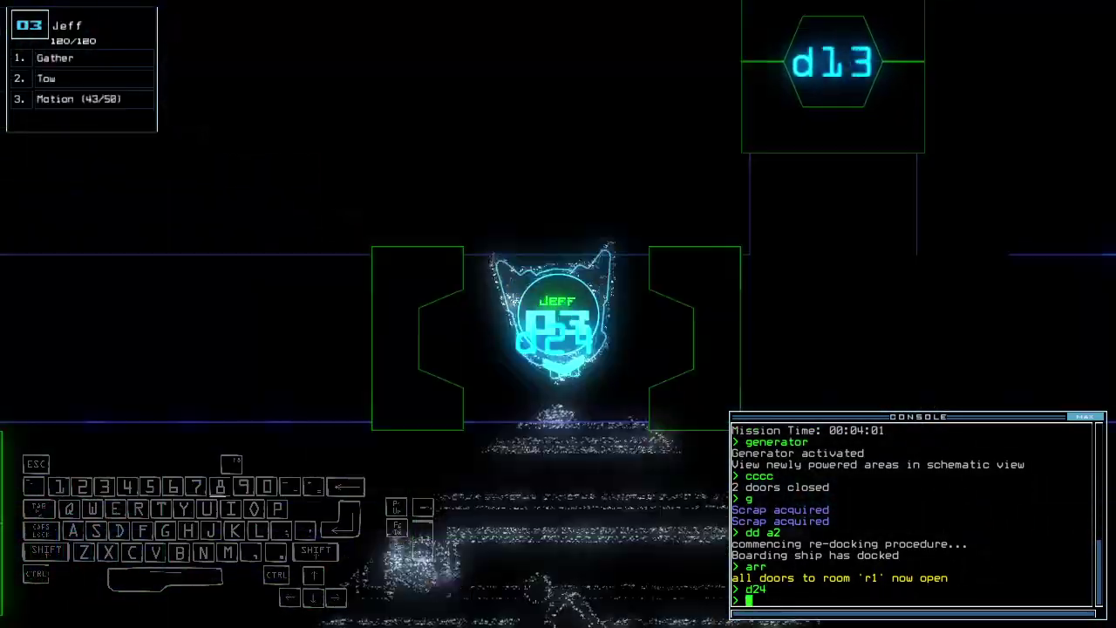
key("Up")
type("d14 d14")
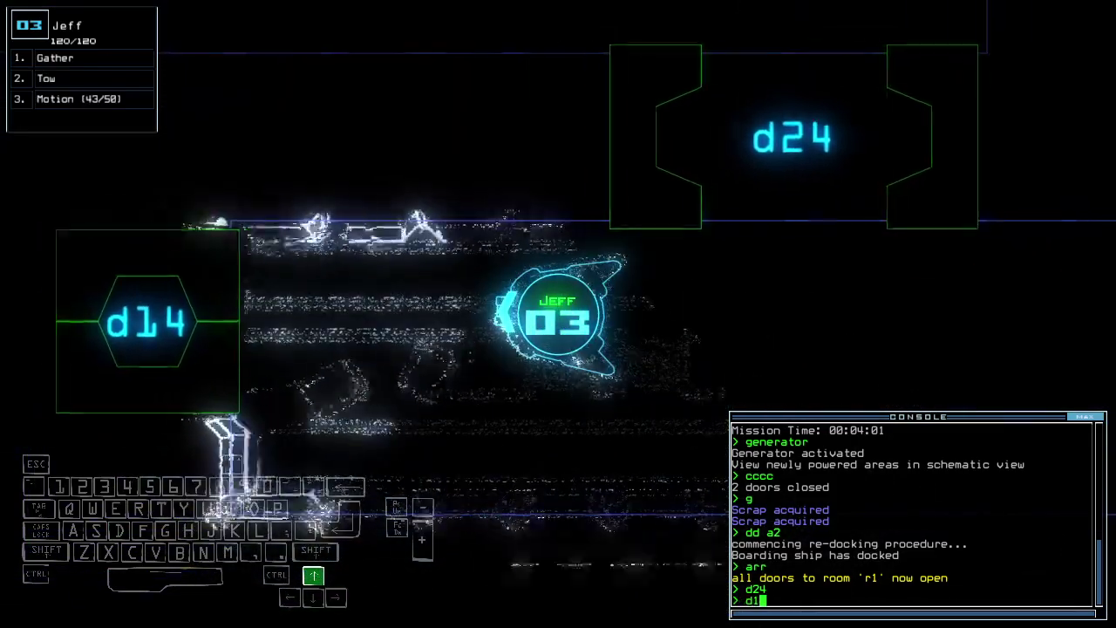
key("Return")
key("space")
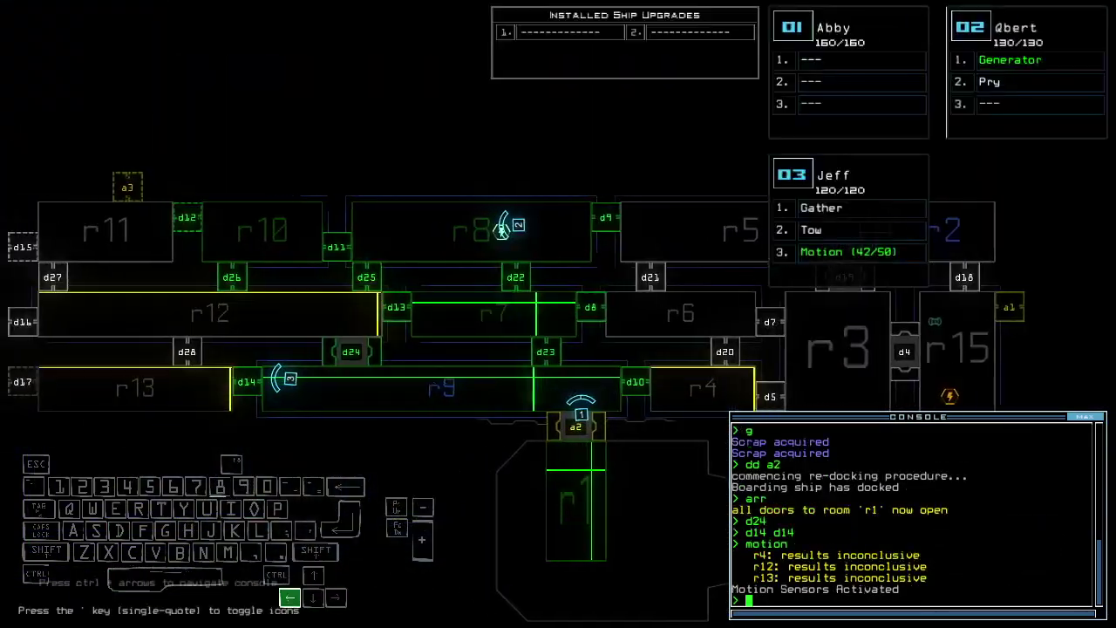
- Drive Jeff through r9 toward door d14, checking on Abby at airlock a2
key("space")
key("Up")
key("Up")
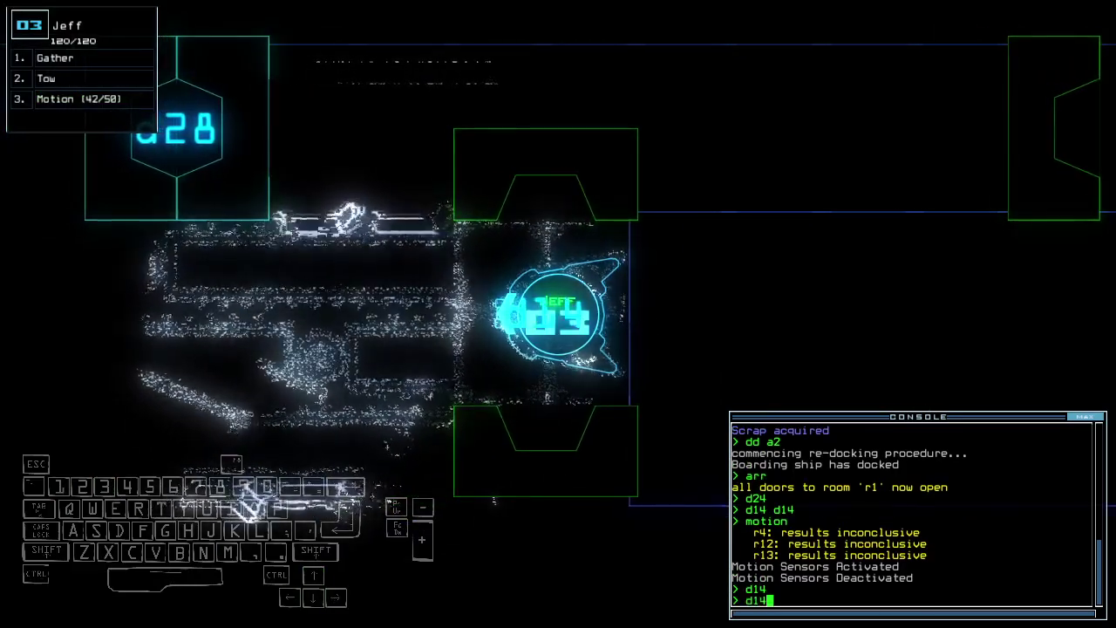
key("Up")
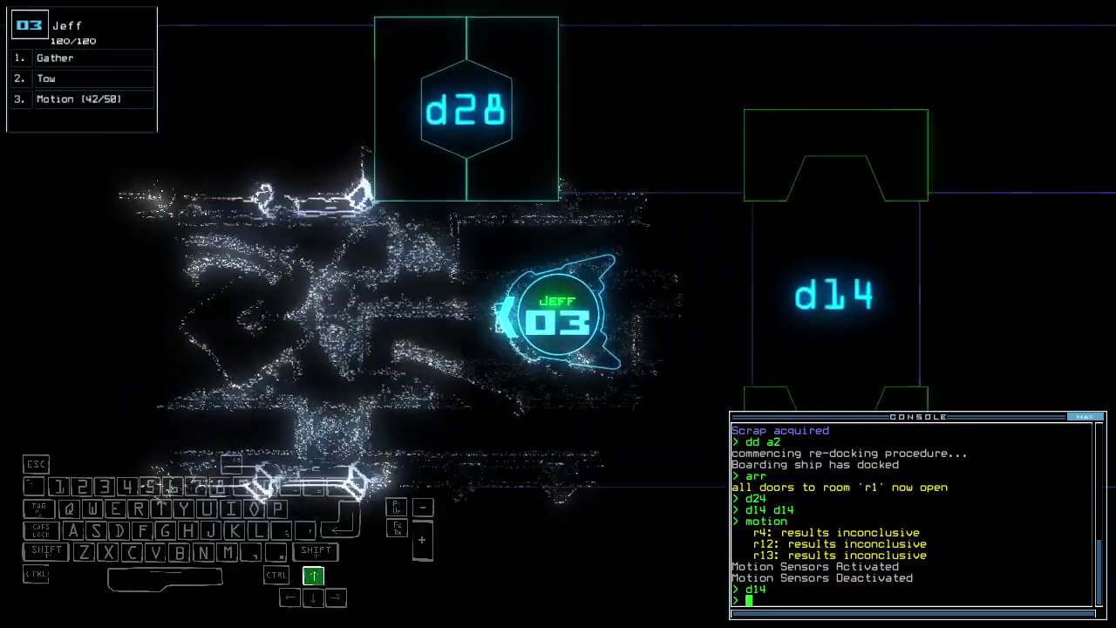
key("Up")
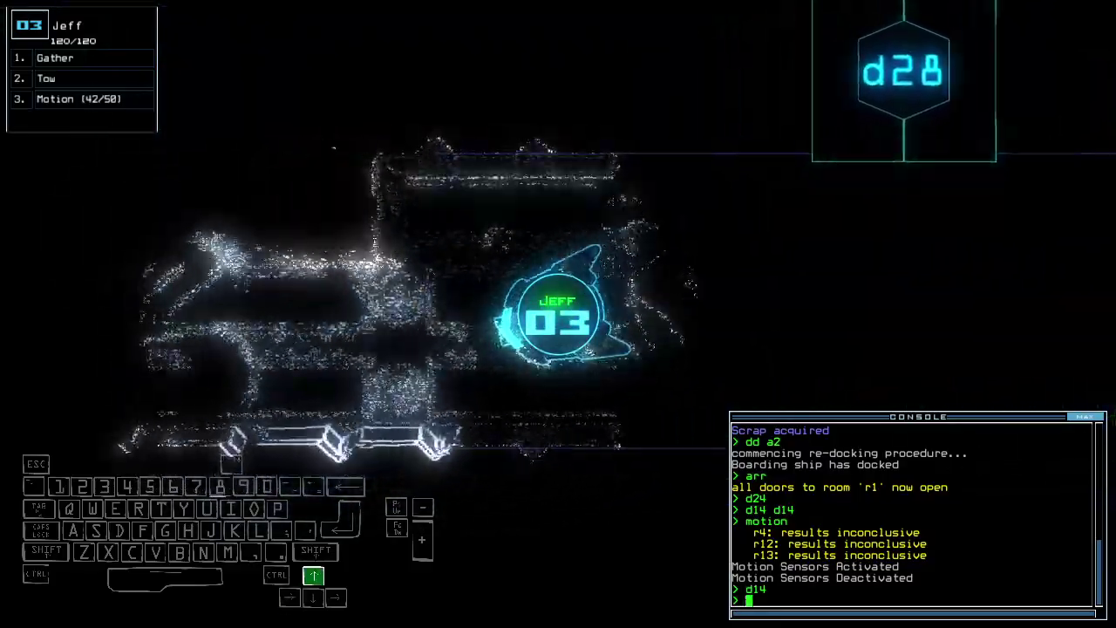
key("Up")
key("1")
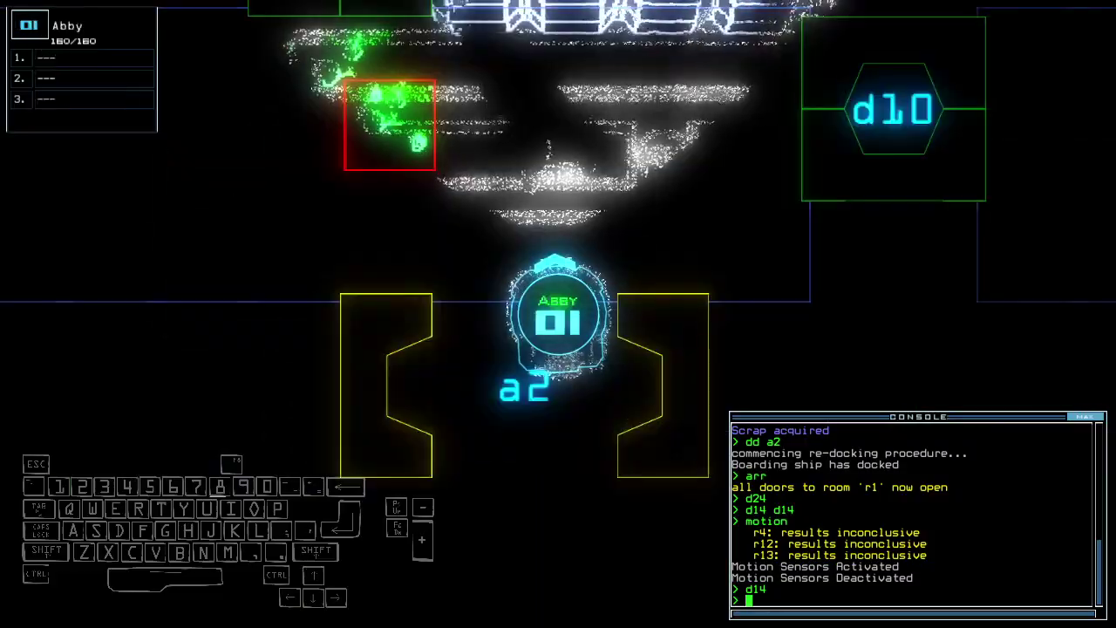
key("3")
key("Up")
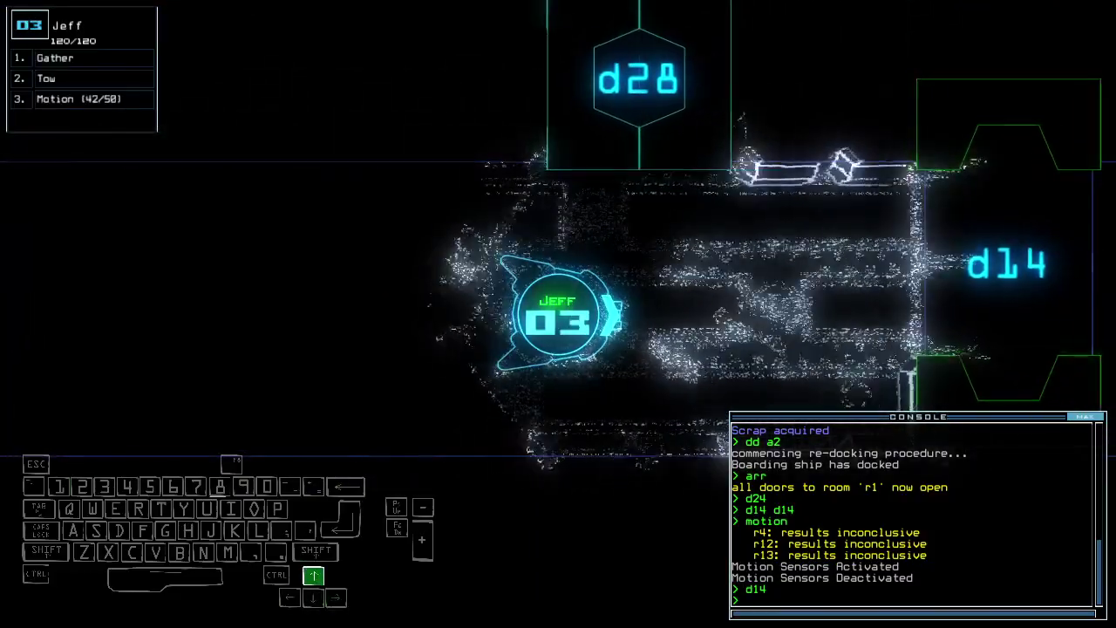
type("d14")
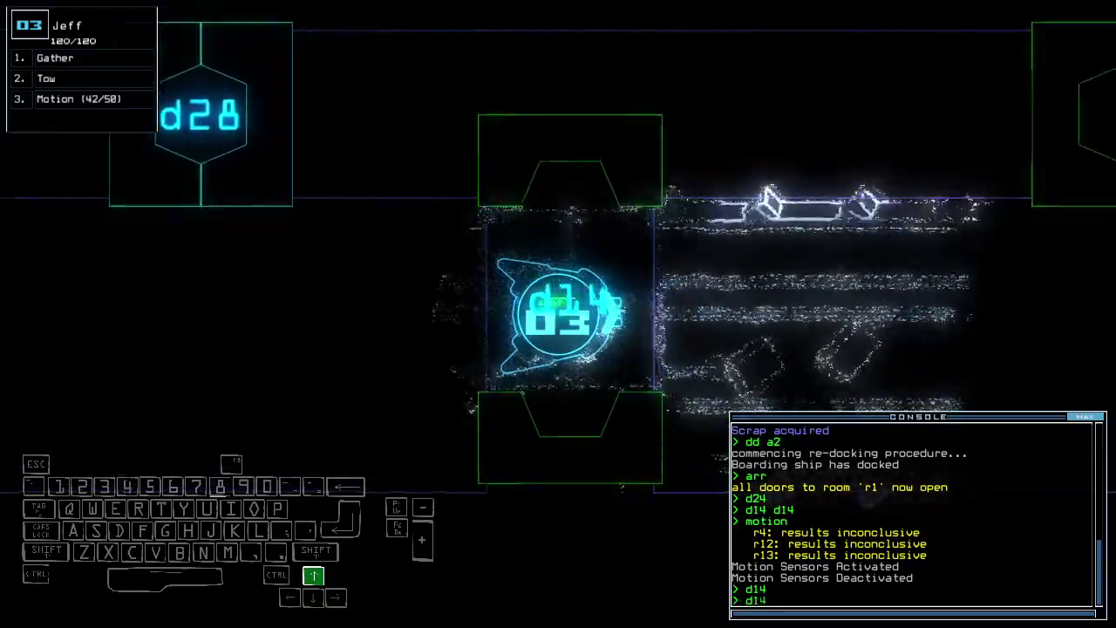
- Toggle door d14, open d24, and steer Jeff through into r12
key("Return")
type("d2")
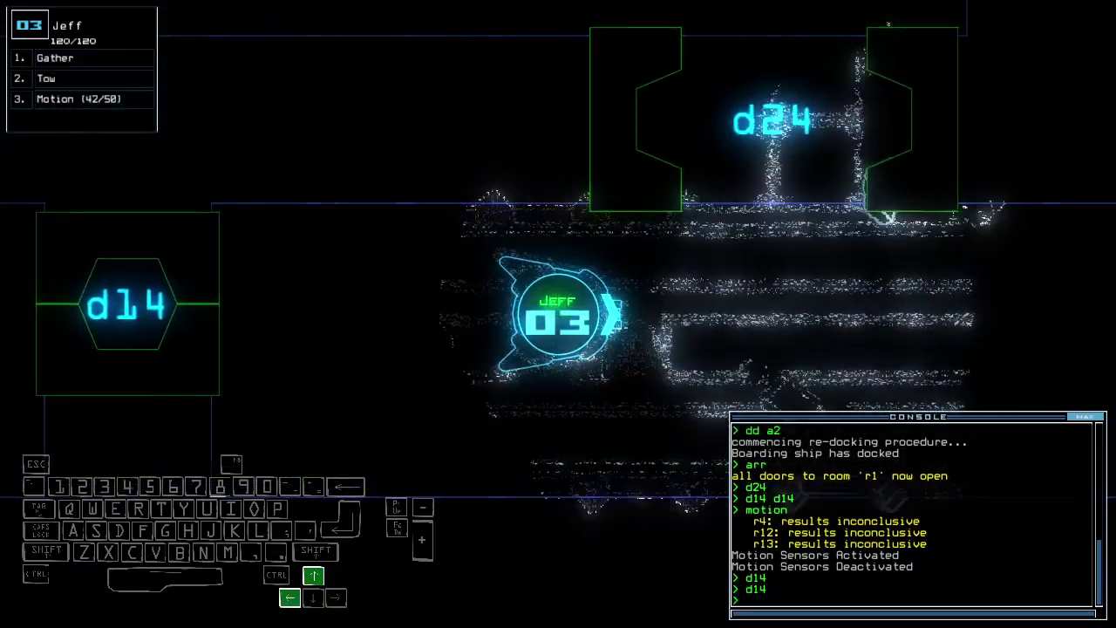
key("Left")
type("4")
key("Return")
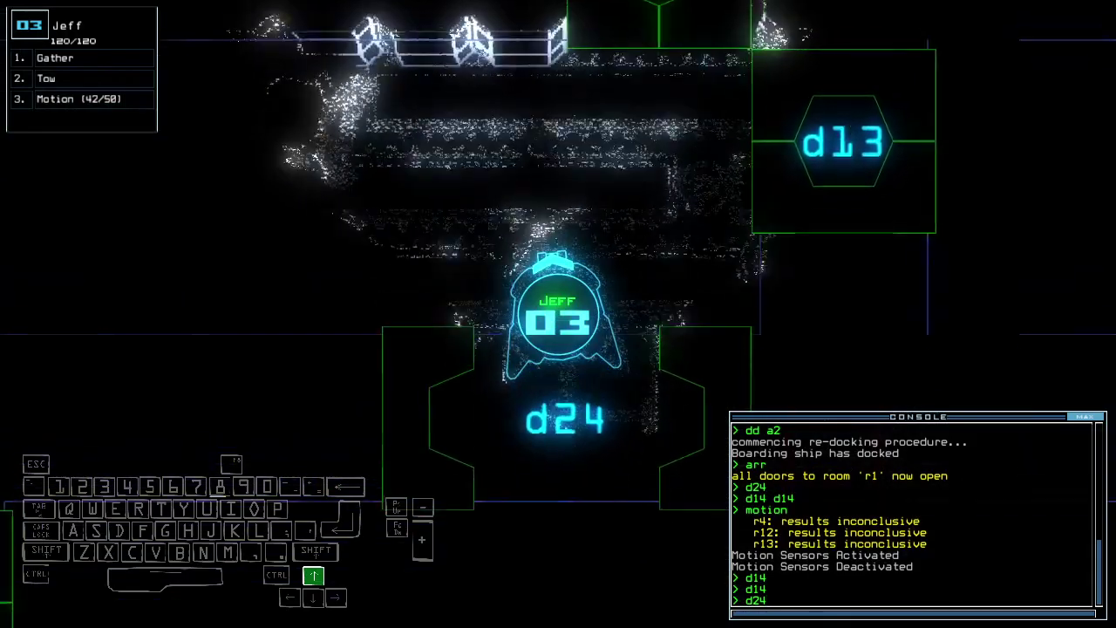
key("1")
key("Down")
type("ra")
- Close room r1's doors and open door d25
key("Return")
key("Tab")
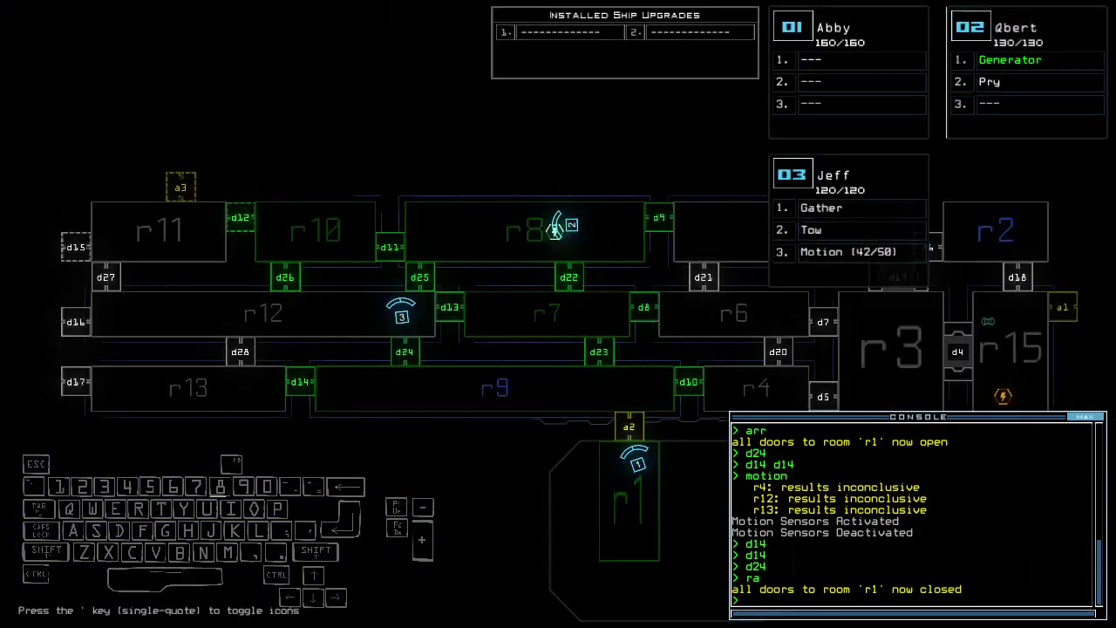
key("Tab")
key("Tab")
type("a")
key("space")
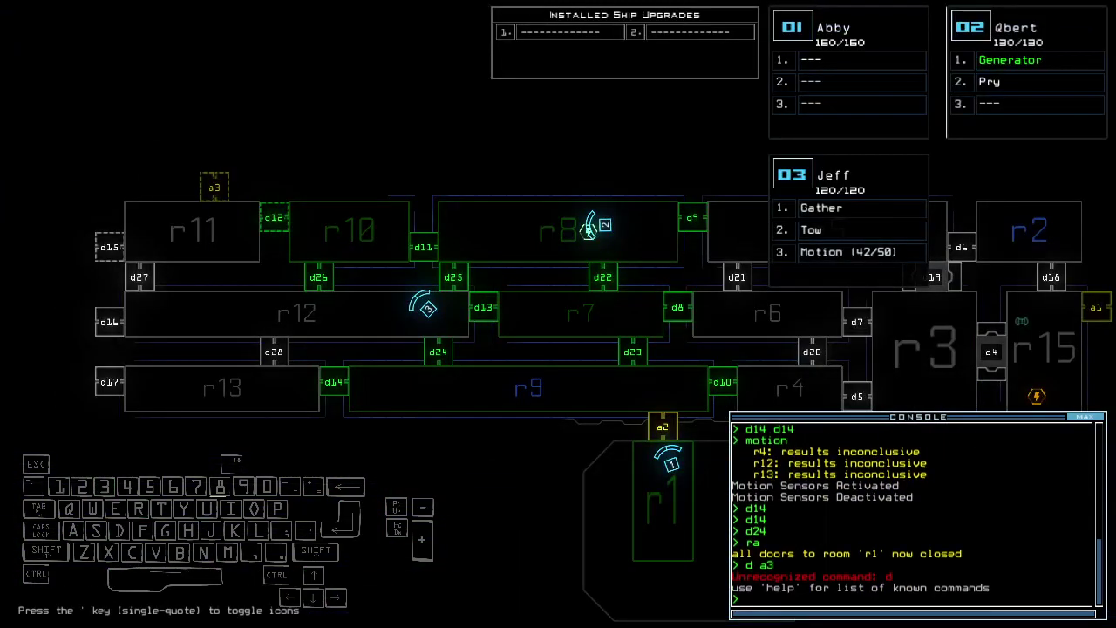
key("Tab")
type("d2")
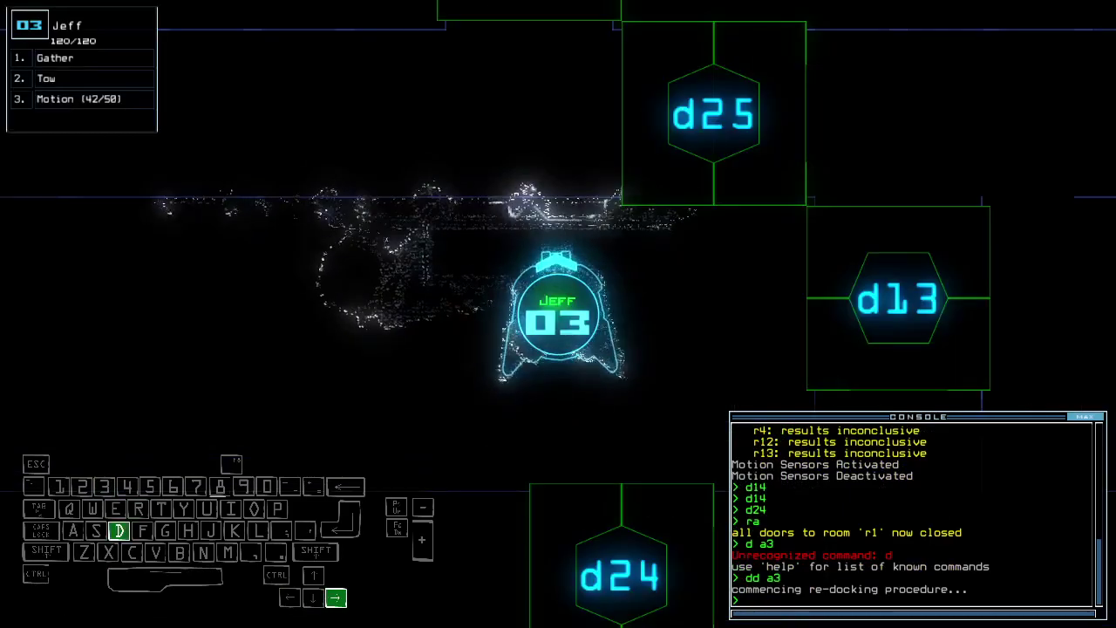
type("5")
key("Return")
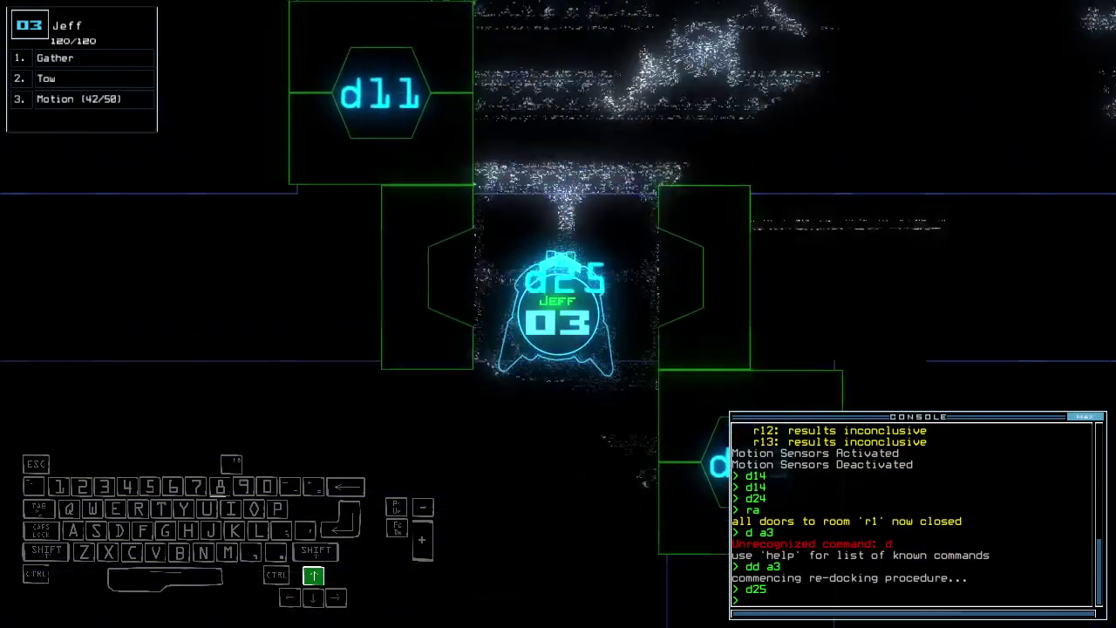
key("Tab")
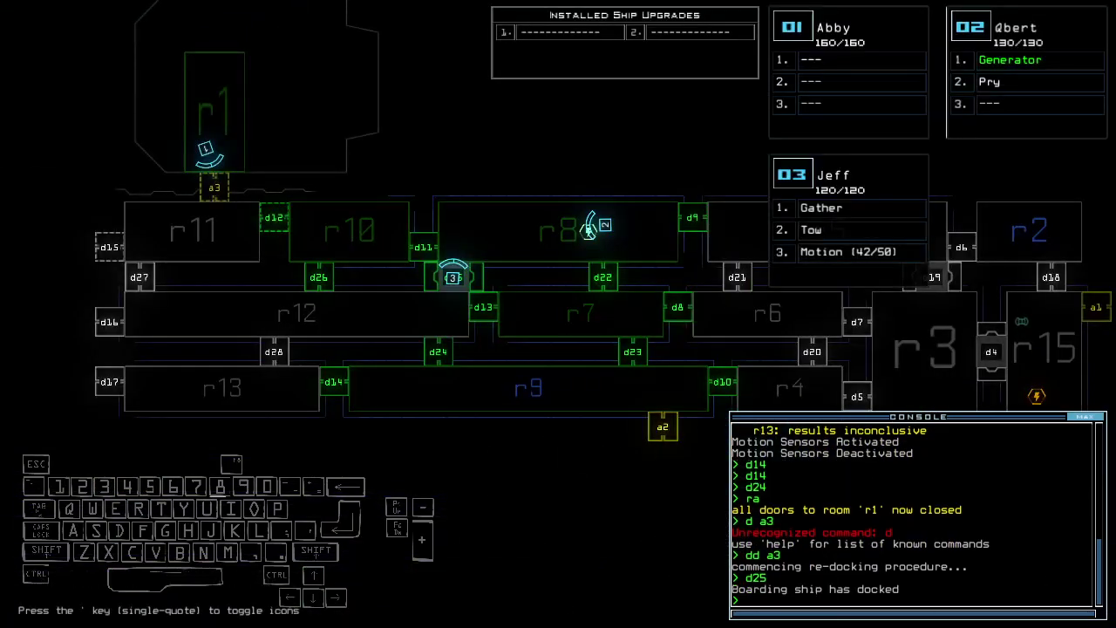
type("1a r1")
- Open r1's doors, scout r1 with Abby through airlock a3, then reseal them
key("Return")
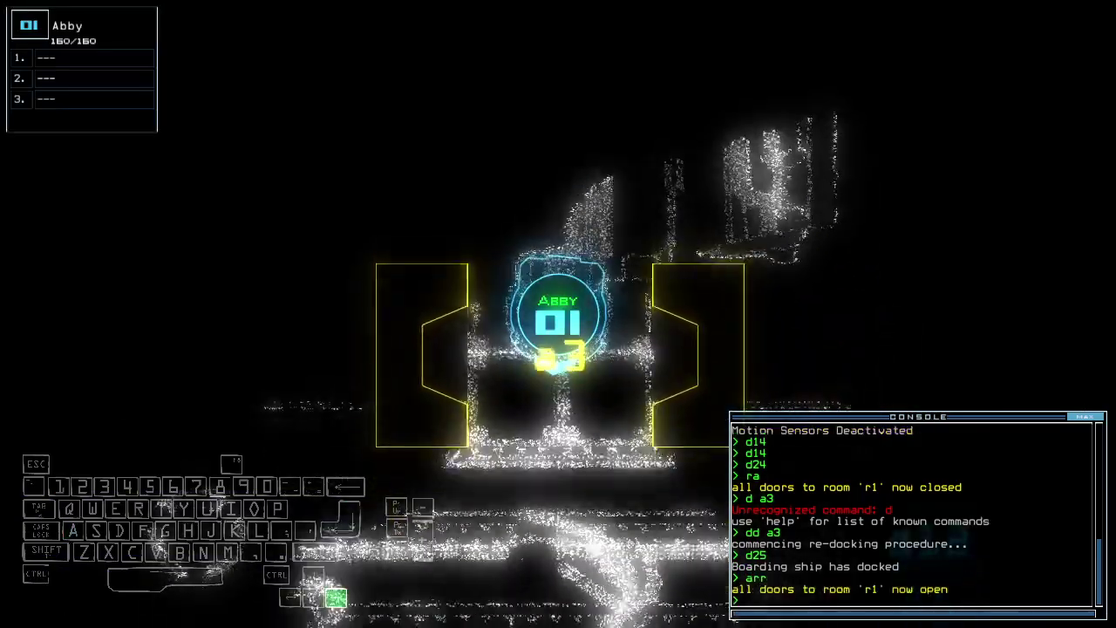
key("Up")
key("Left")
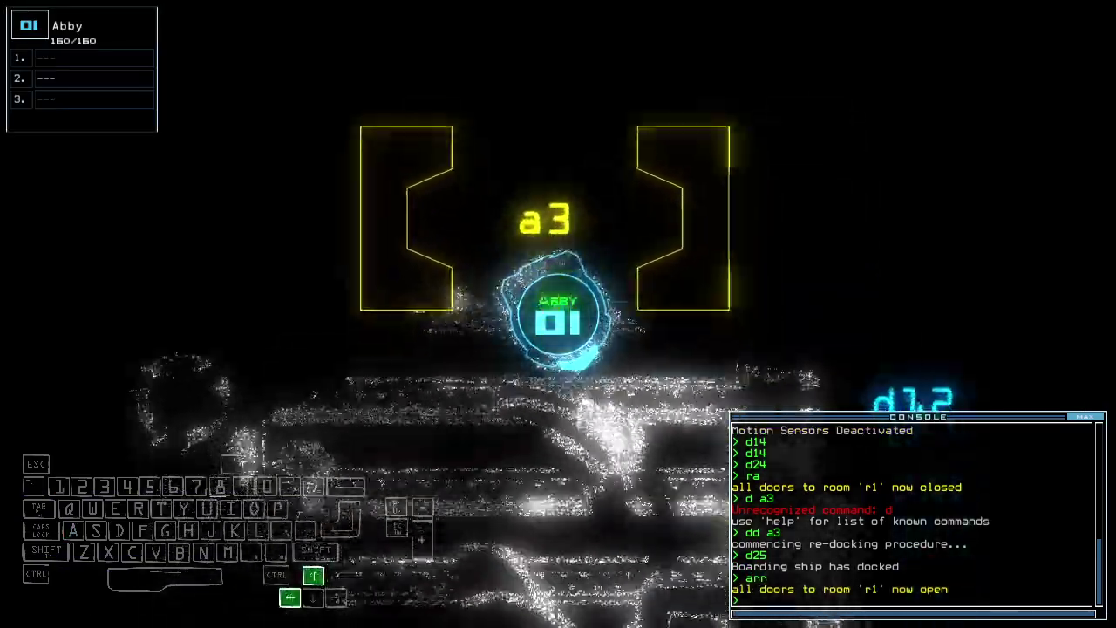
key("Up")
key("Left")
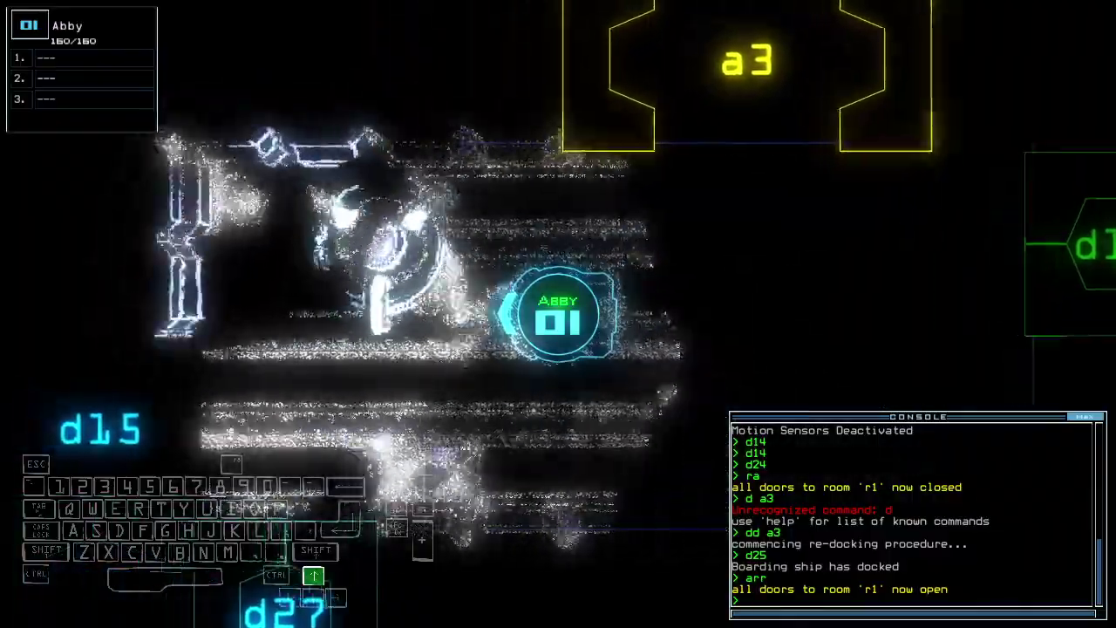
key("Up")
key("Left")
key("Down")
key("Down")
type("ra")
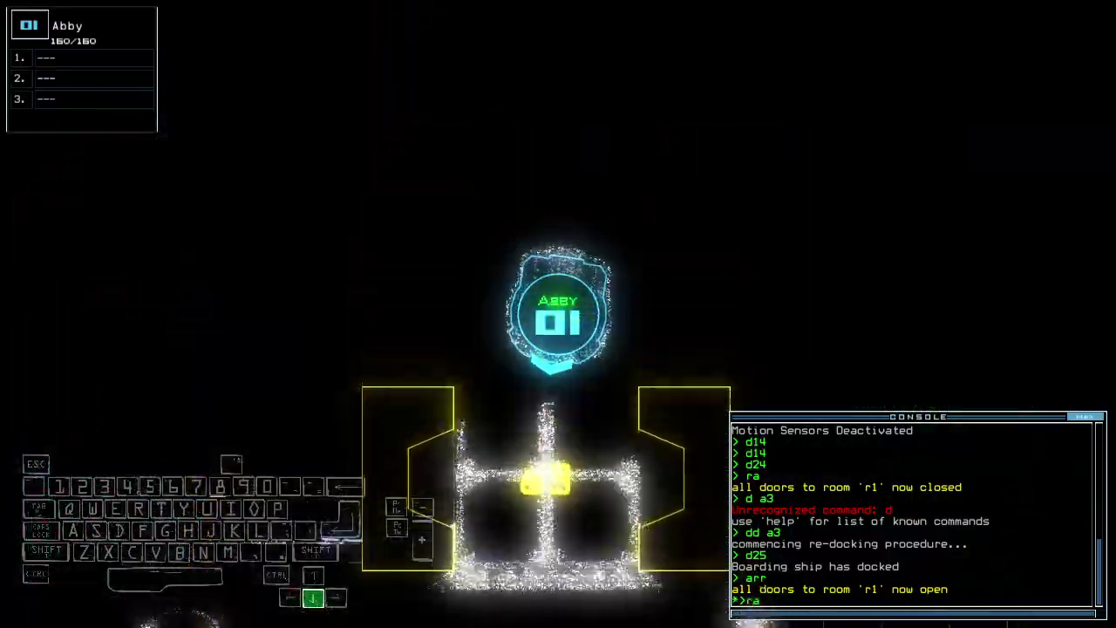
key("Return")
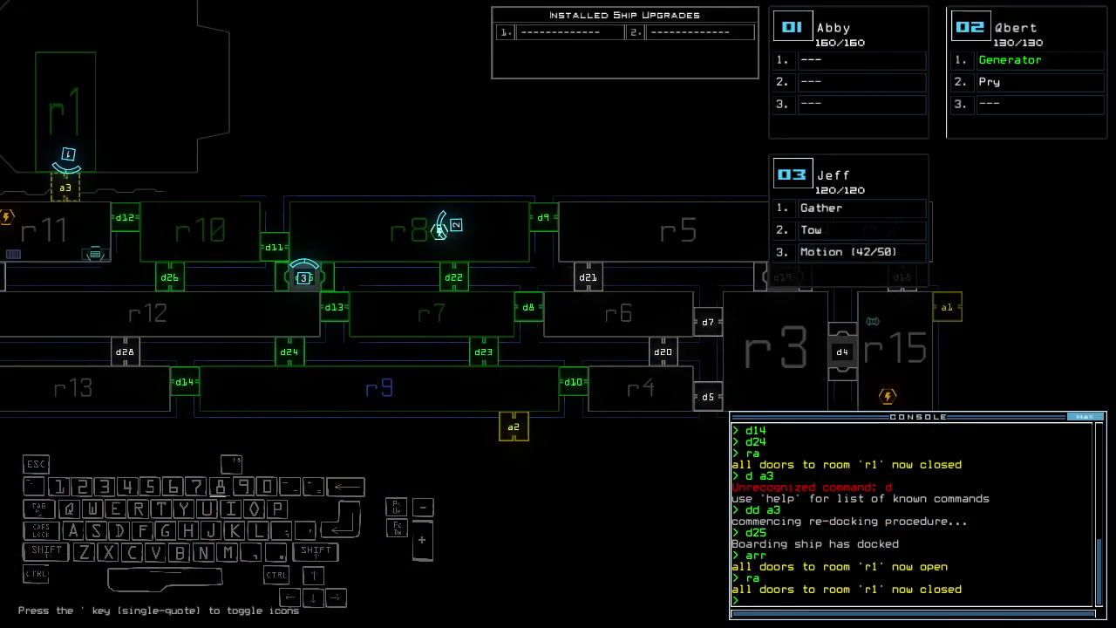
type("d")
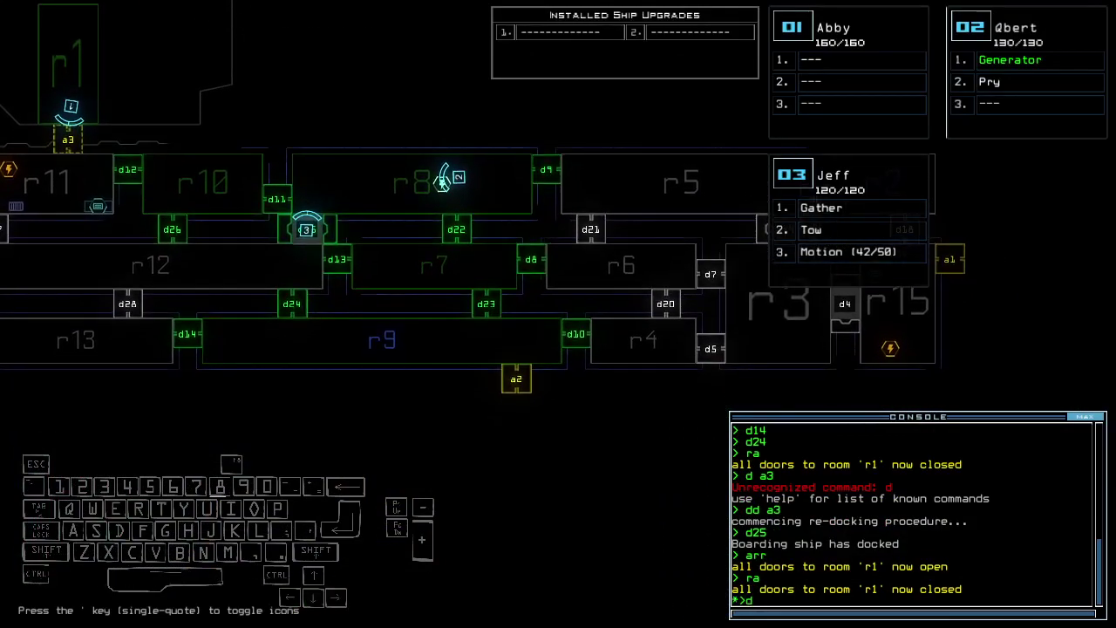
- Open door d9 and redirect Jeff from room r5 to room r3
key("Return")
key("Up")
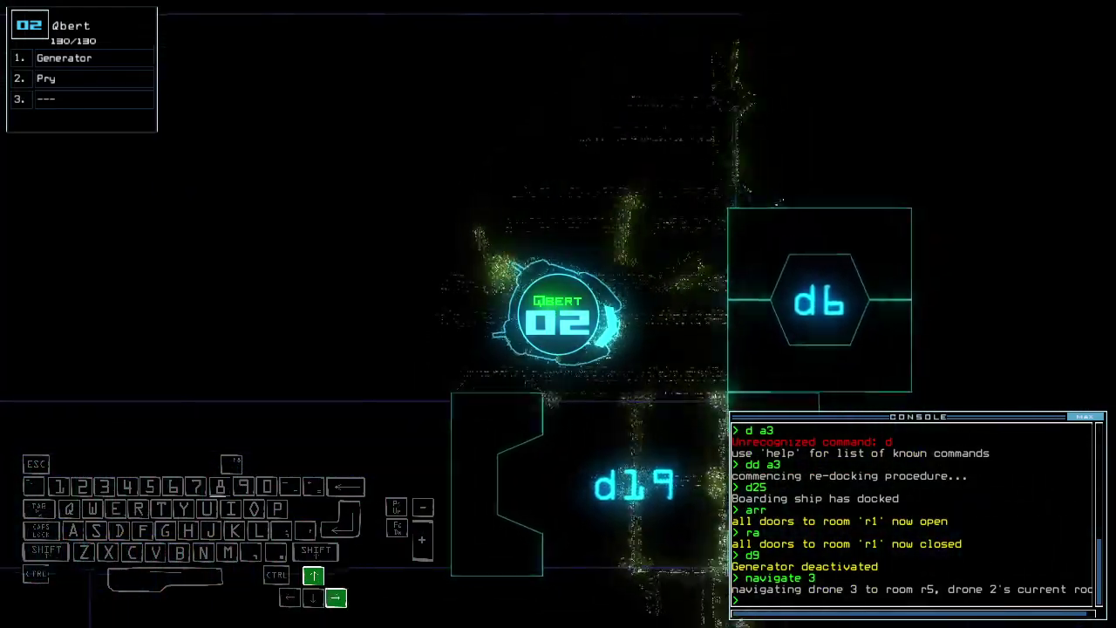
key("Up")
key("Return")
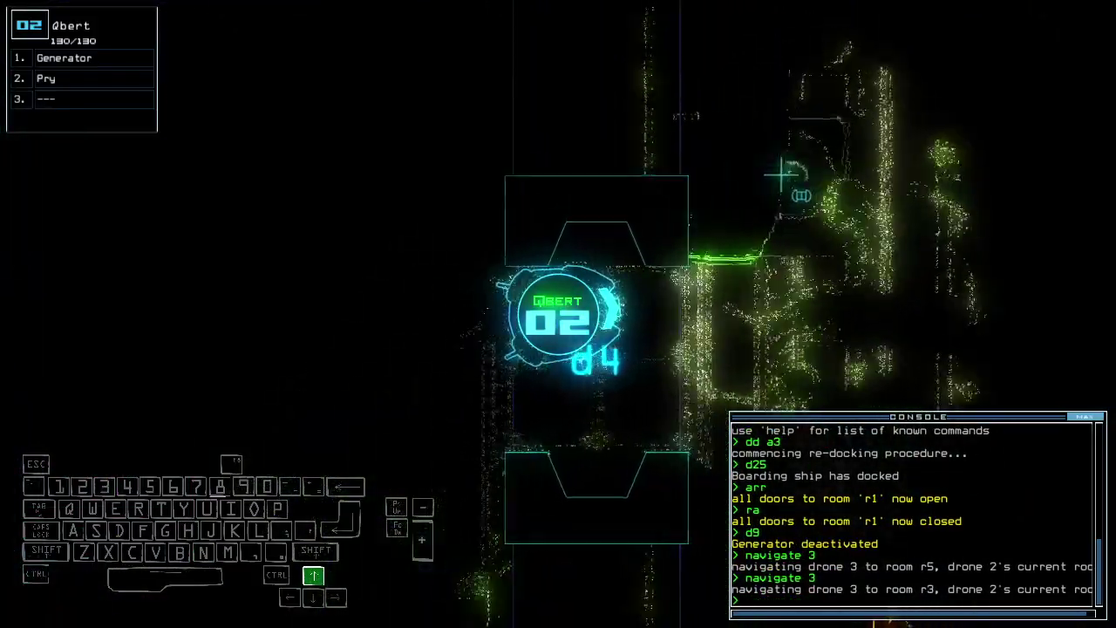
key("space")
- Re-dock the boarding ship at airlock a1 with 'dd a1' and move Jeff toward Qbert
key("Right")
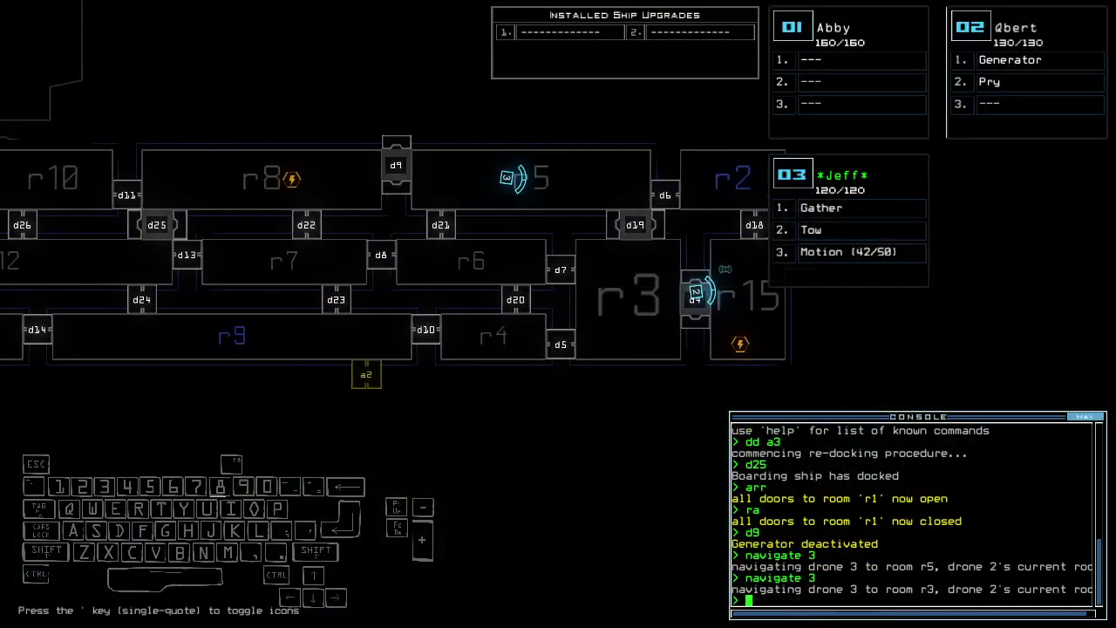
type("3a1")
key("Return")
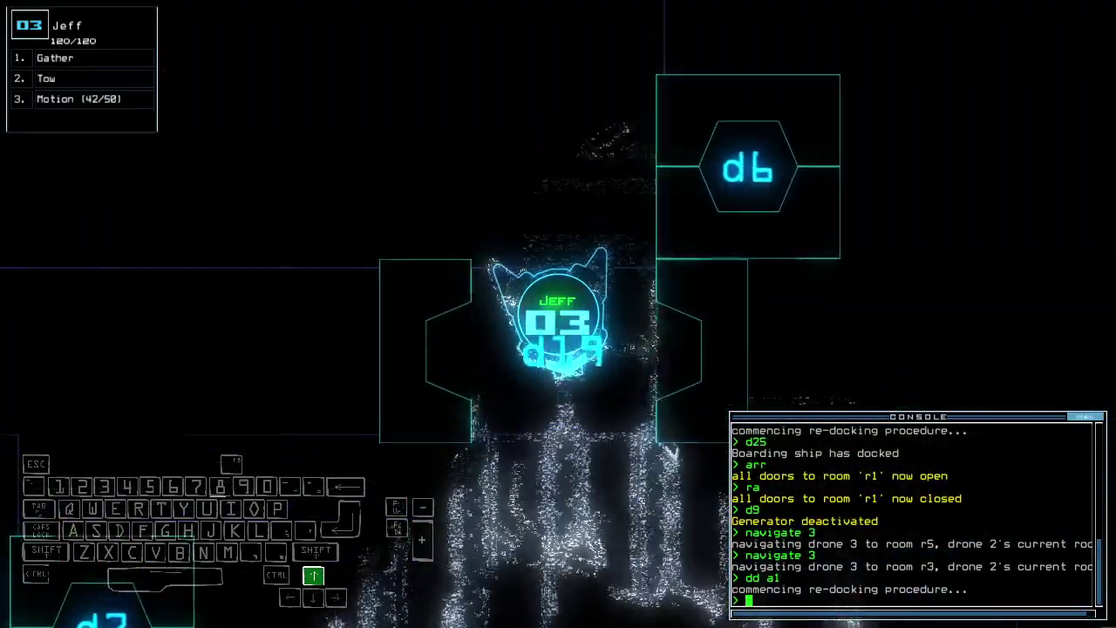
type("te")
key("Return")
key("Up")
key("Up")
key("Up")
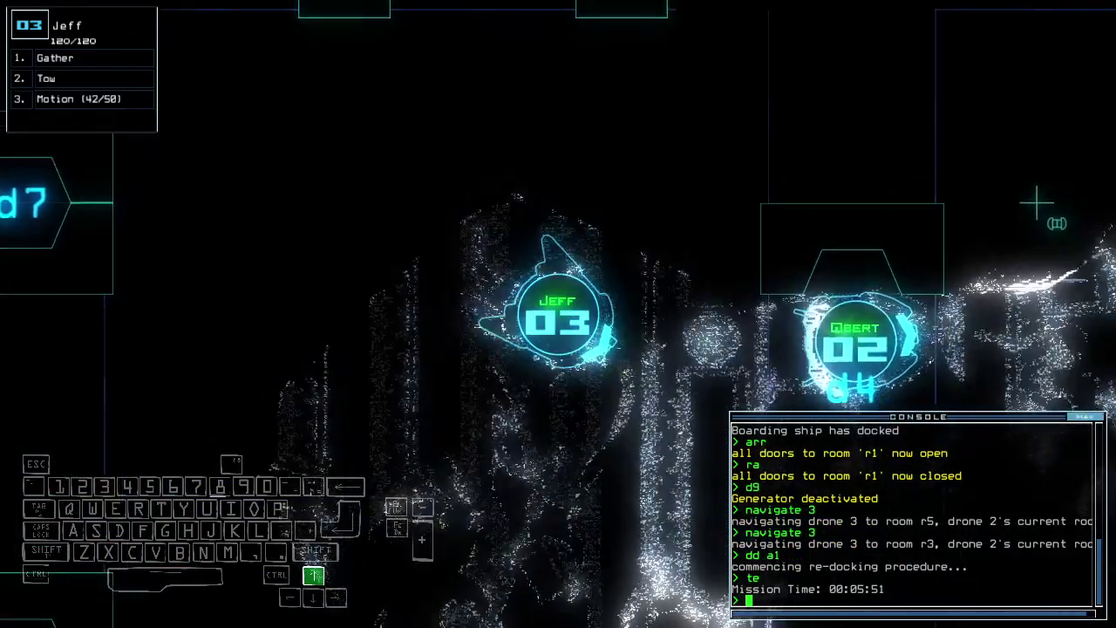
key("Left")
key("space")
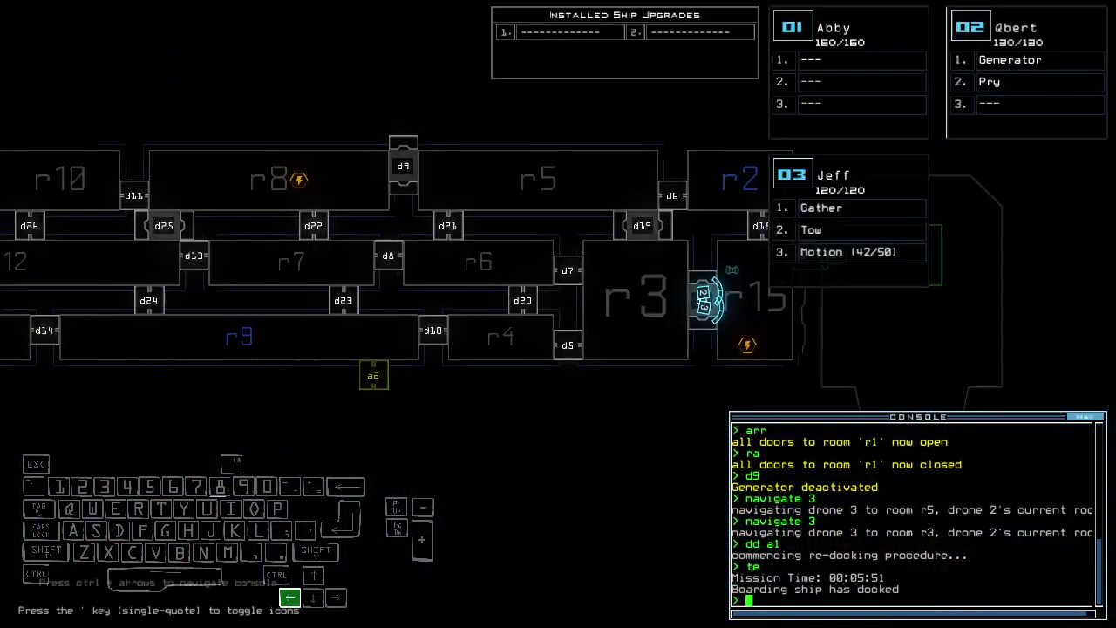
key("Left")
key("Left")
key("Left")
key("Left")
key("Left")
key("Left")
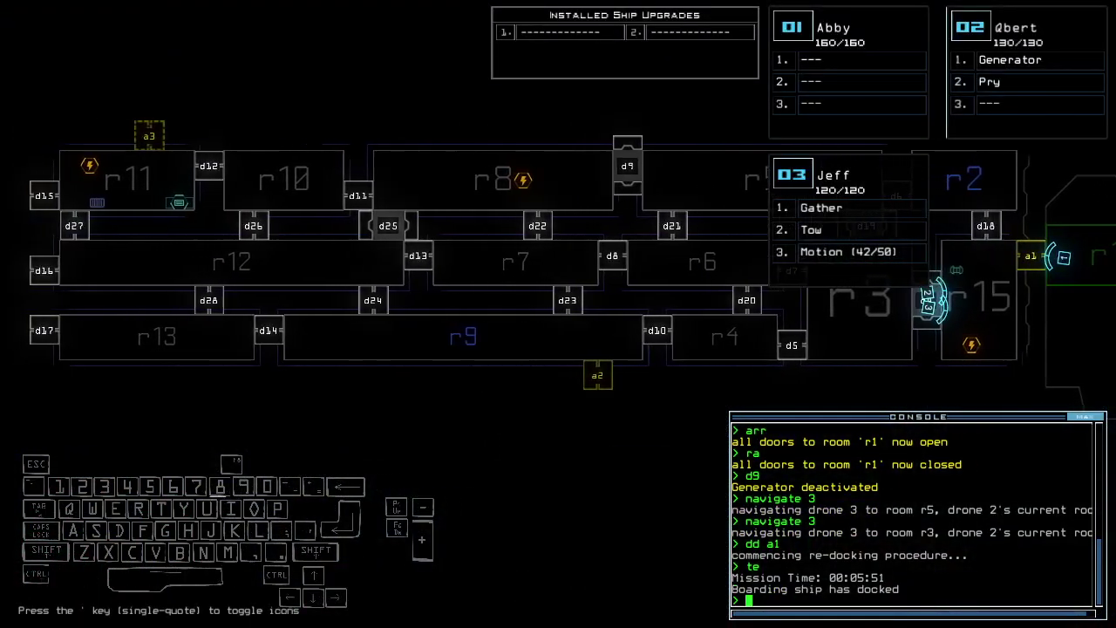
key("space")
key("space")
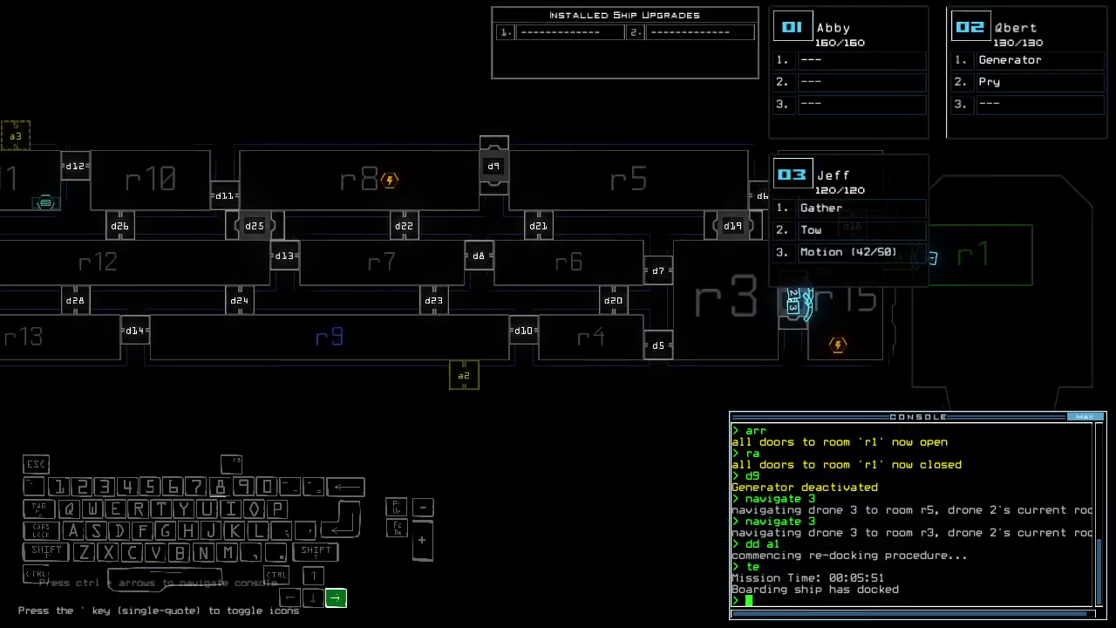
key("Left")
key("Left")
key("Left")
key("Left")
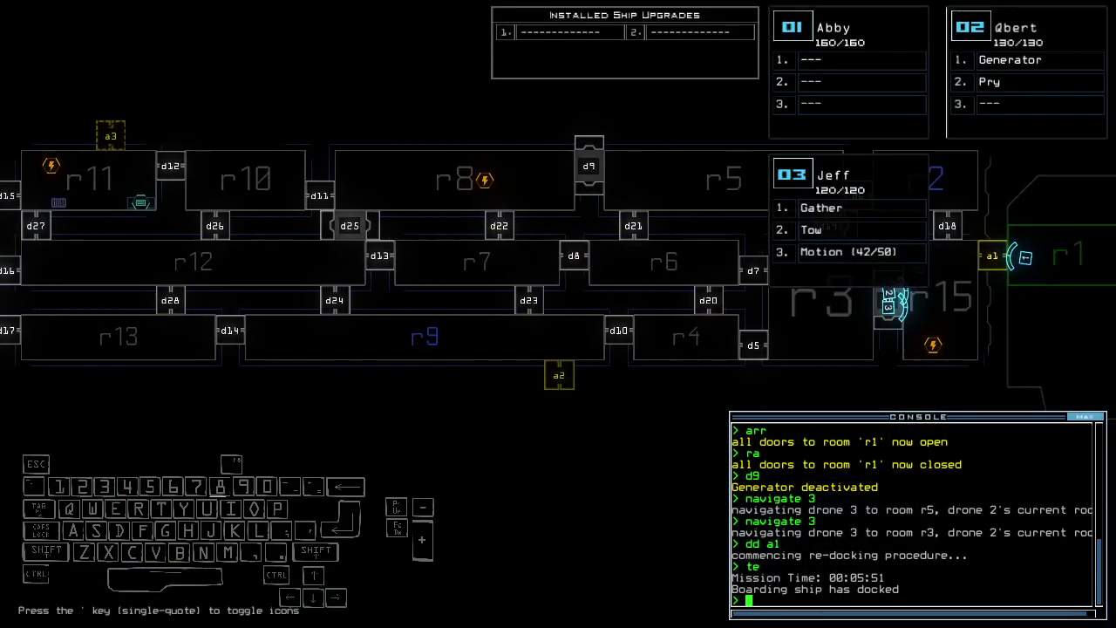
key("Up")
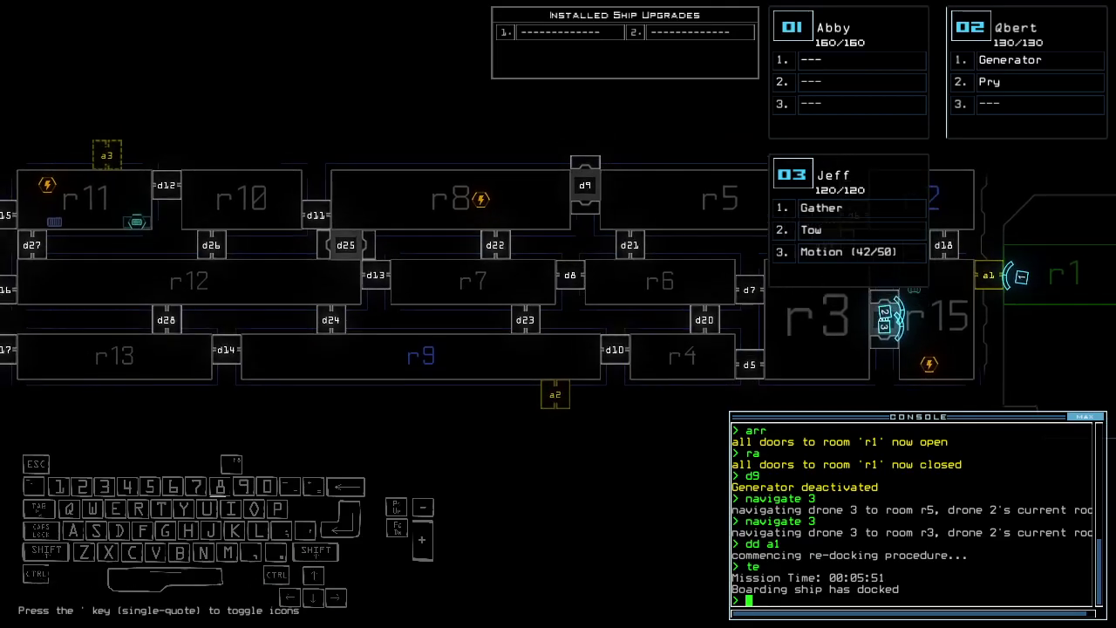
- Drive Qbert past door d19, beside Jeff at d4, into generator room r15
key("space")
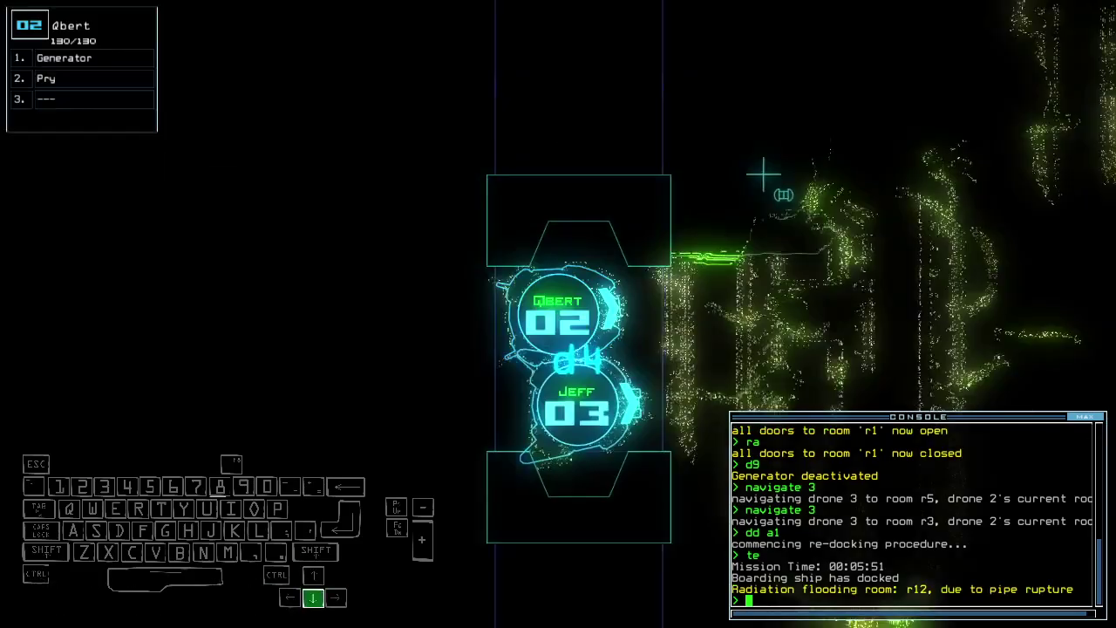
key("Up")
key("Up")
key("Up")
key("Up")
key("Up")
key("Up")
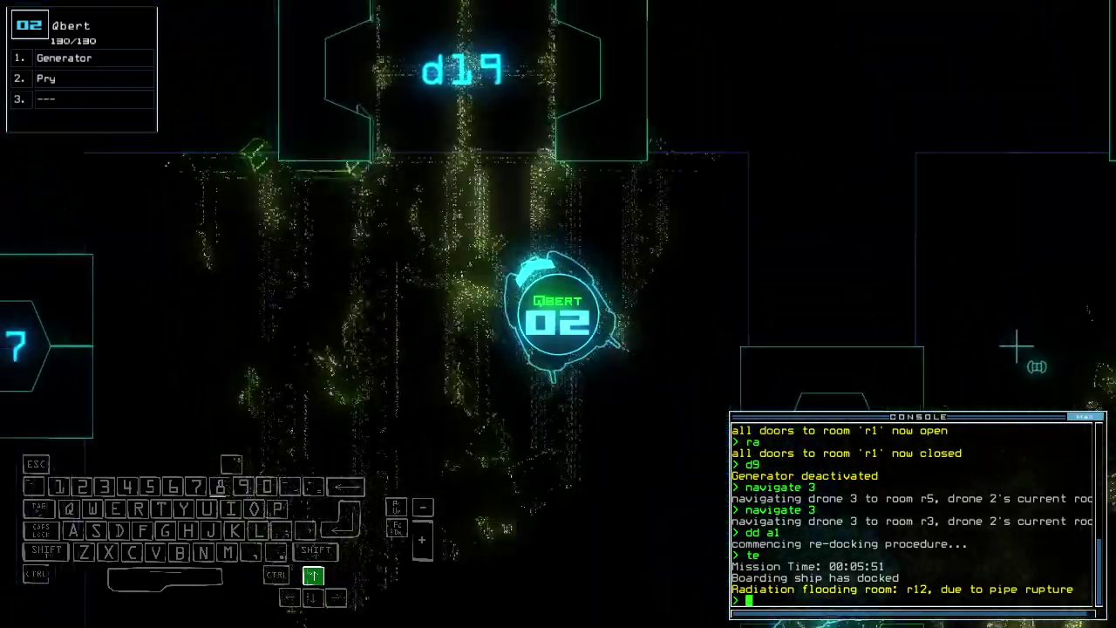
key("space")
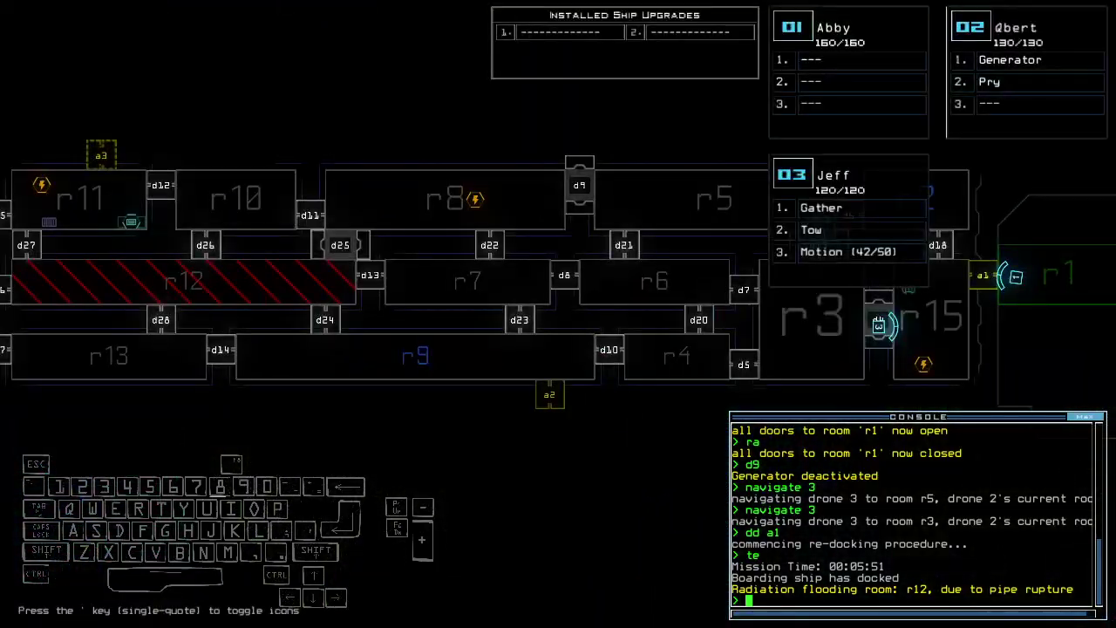
key("space")
key("Up")
key("Up")
key("Up")
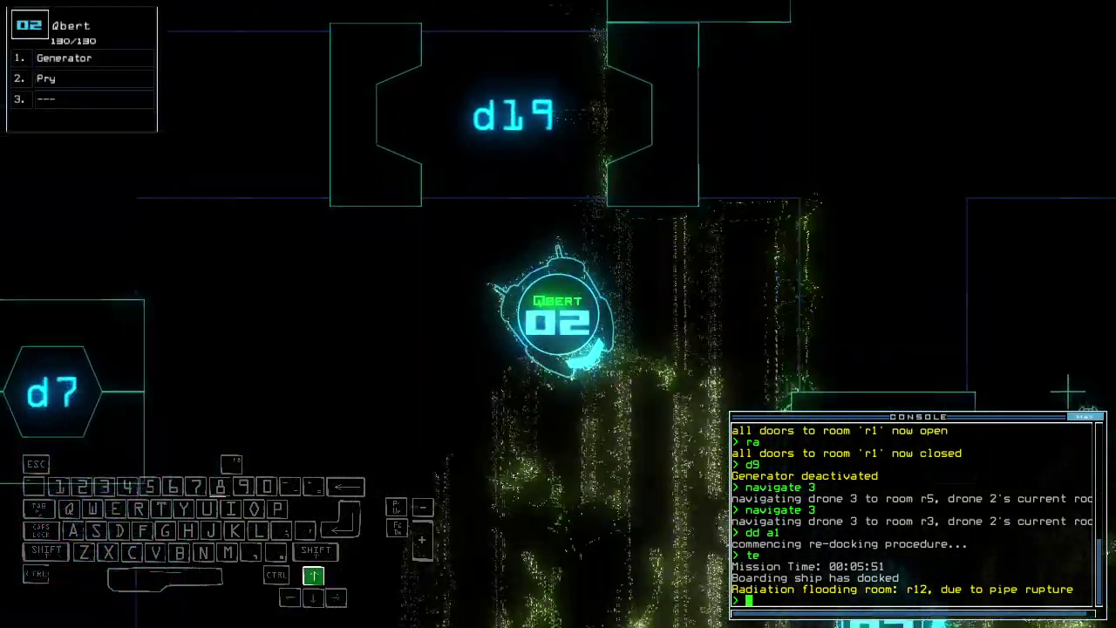
key("Up")
key("Up")
key("Up")
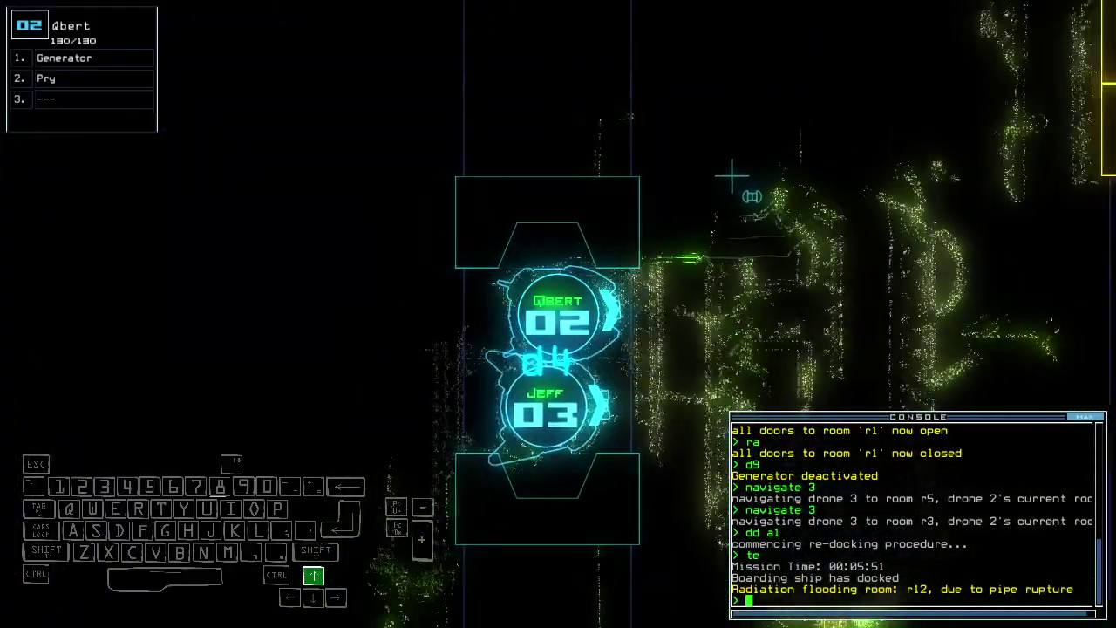
key("Up")
key("Up")
type("generator")
- Activate Qbert's generator and close the doors around the drones with 'cccc'
key("Return")
key("space")
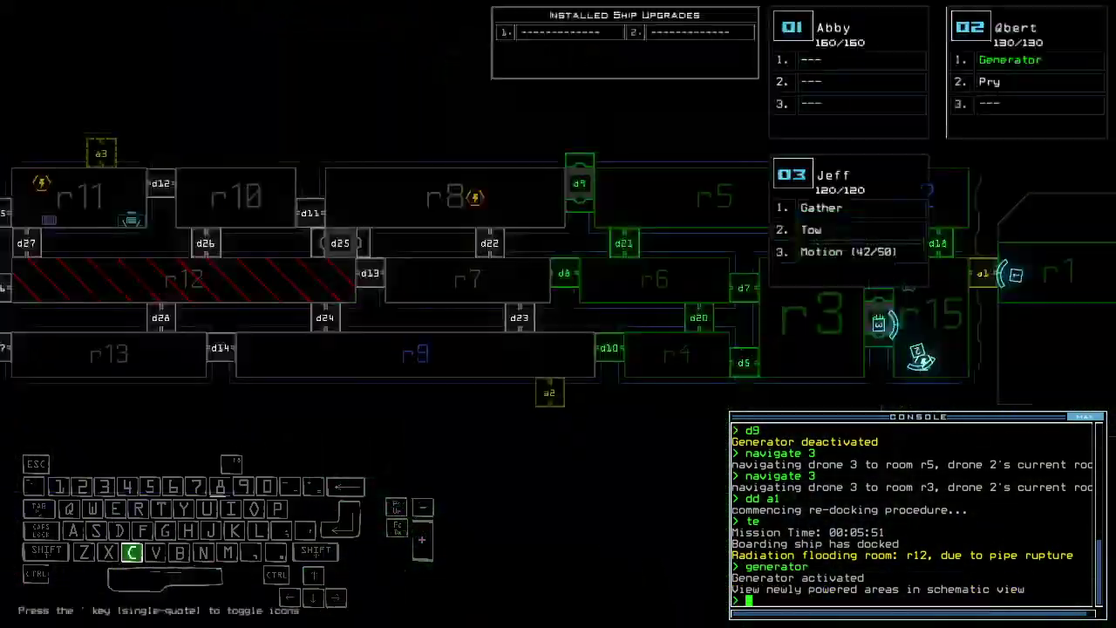
type("ccc")
key("Return")
key("Right")
key("Right")
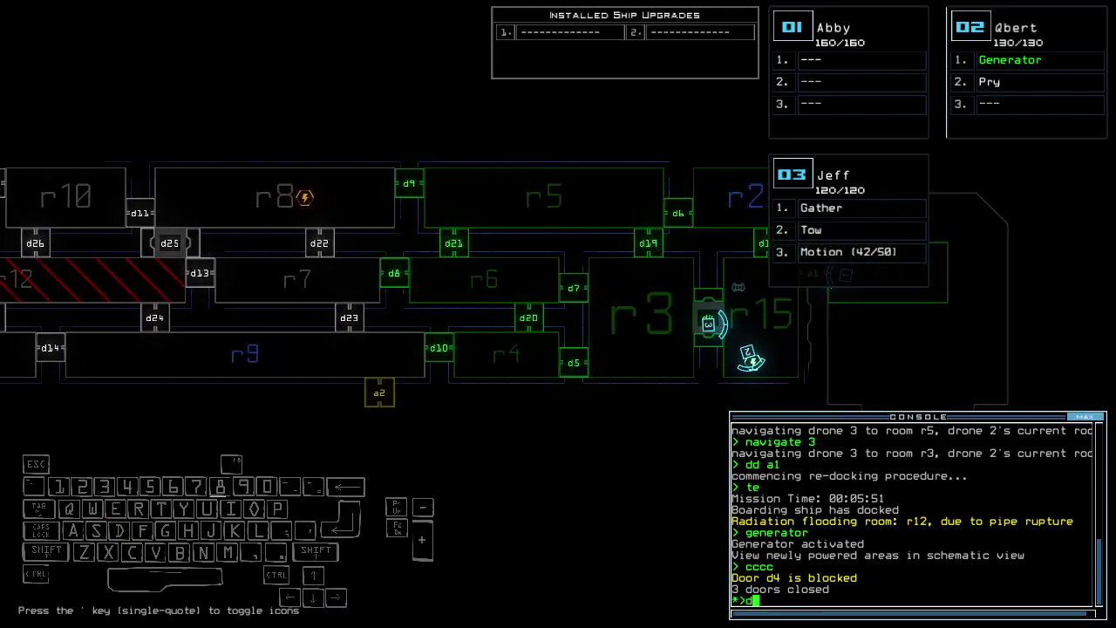
- Open door d6 and run a motion sensor scan of the powered rooms
key("Left")
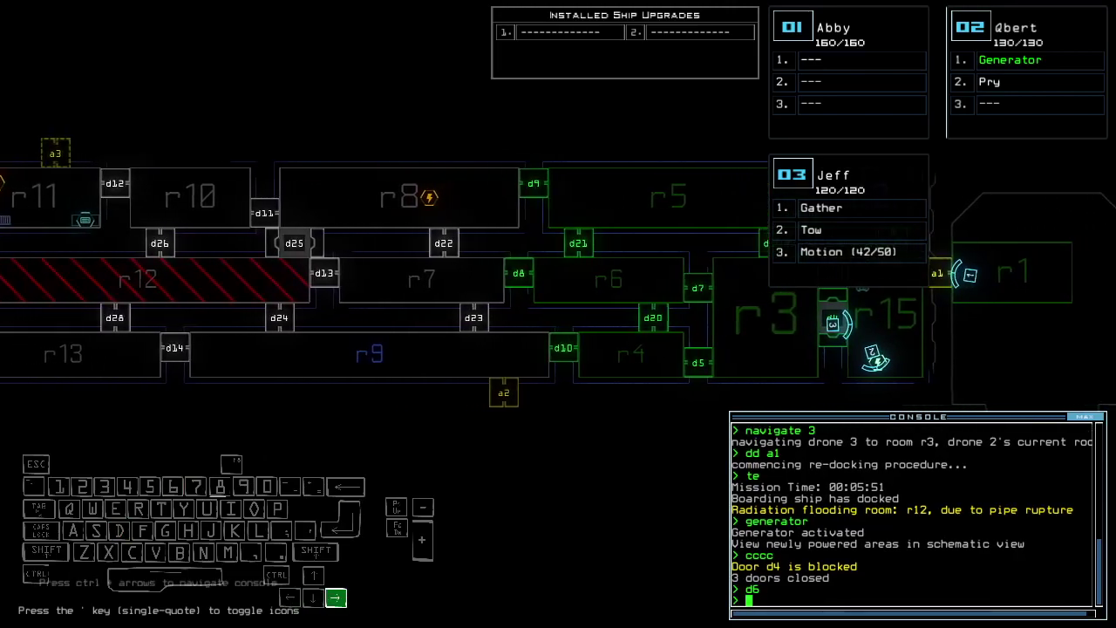
key("Left")
key("space")
key("space")
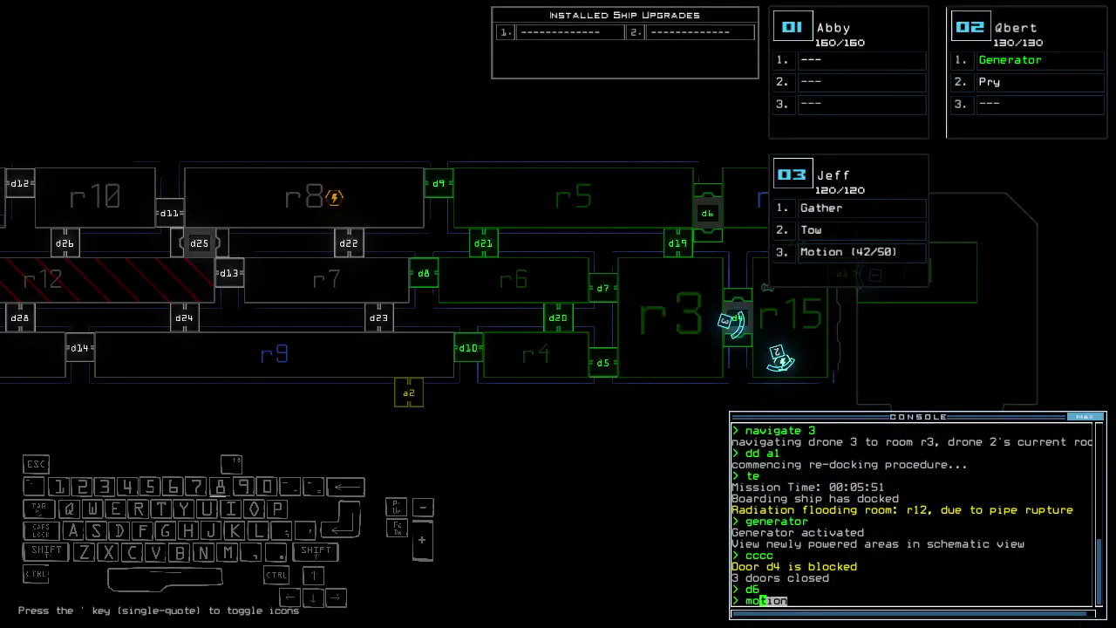
key("Left")
key("Left")
key("Left")
key("Left")
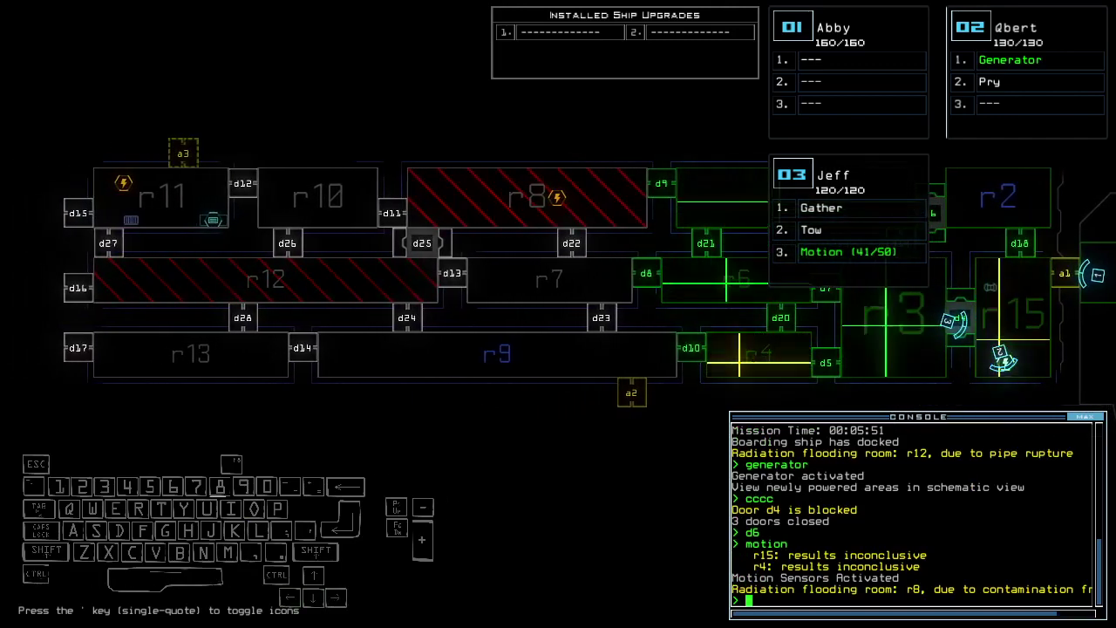
key("Right")
key("Right")
key("Right")
key("Right")
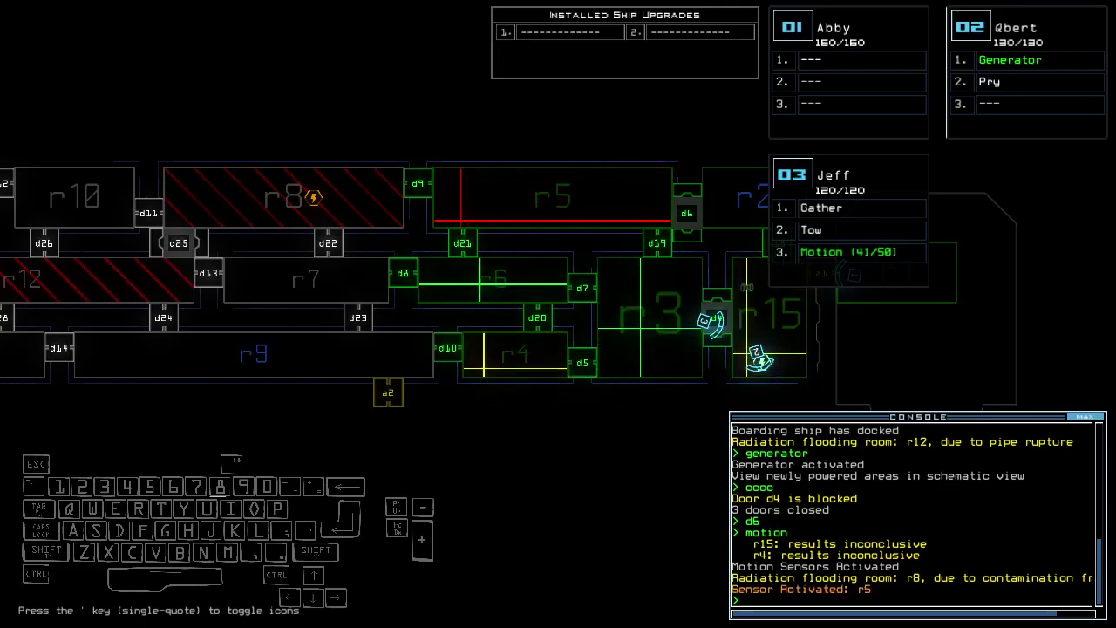
type("ccc")
- Close the nearby doors, open door d18, and drive Jeff through and back
key("Return")
key("Up")
key("Up")
key("Up")
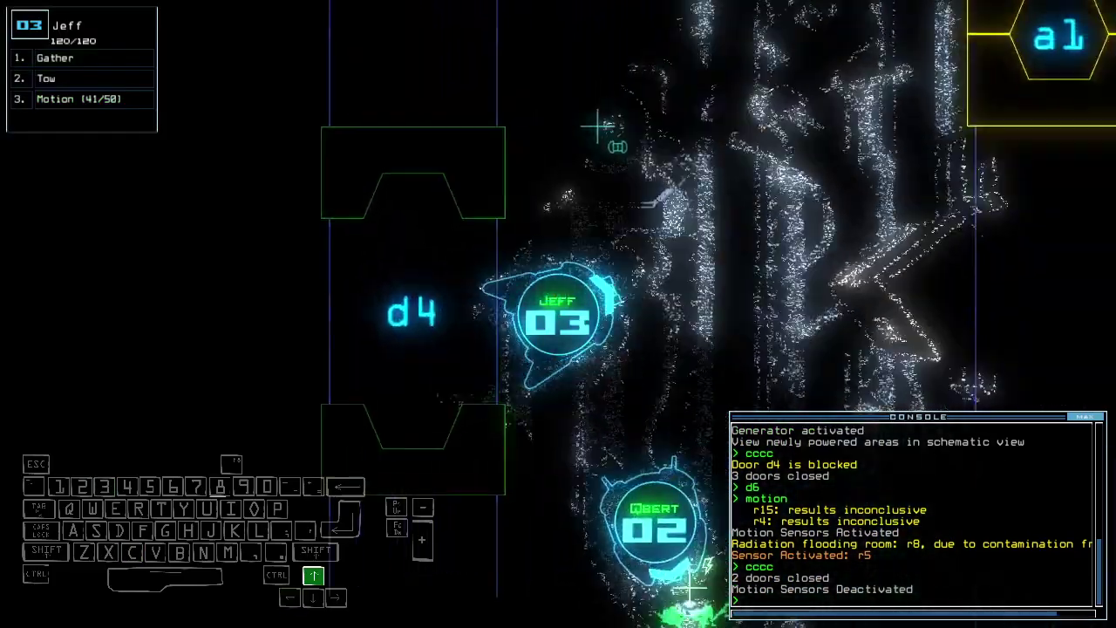
type("d18")
key("Return")
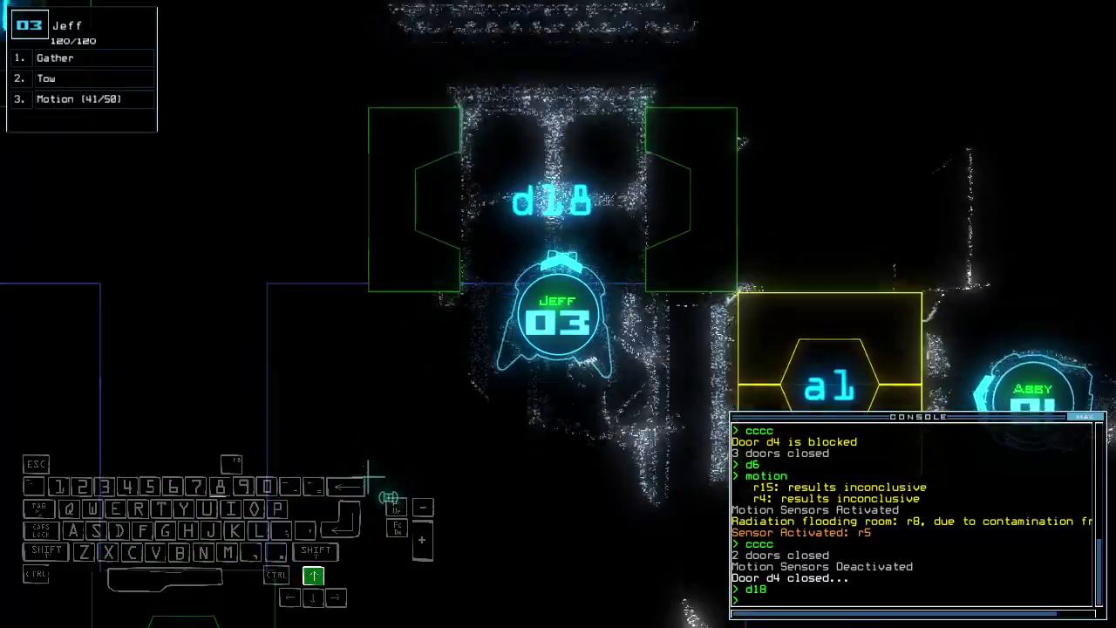
key("Up")
key("Up")
key("Up")
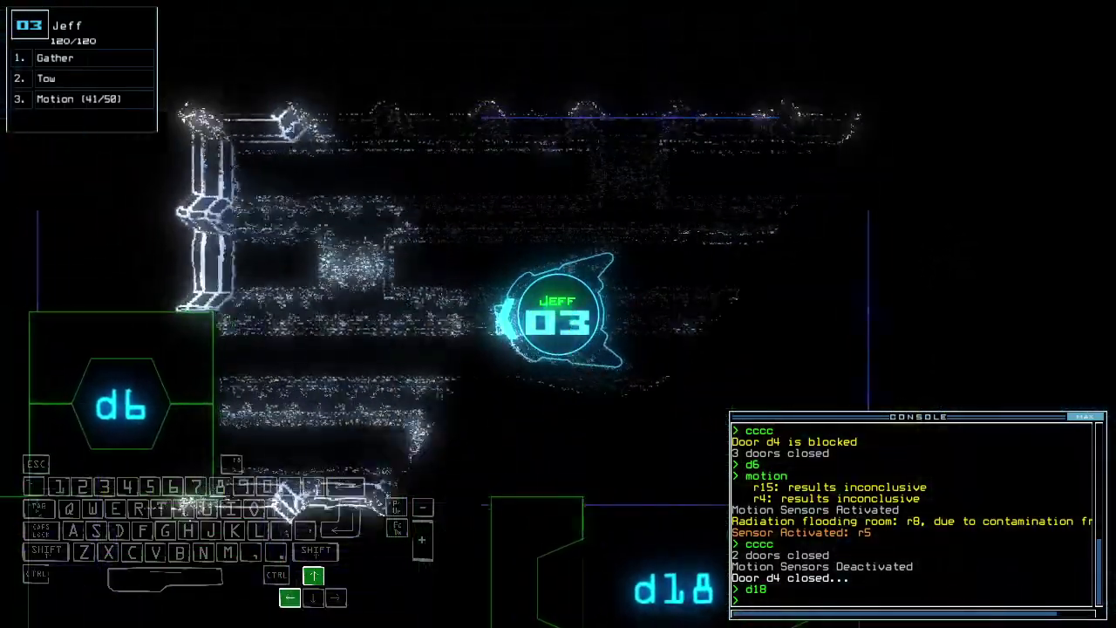
key("Up")
key("Up")
key("Down")
key("Down")
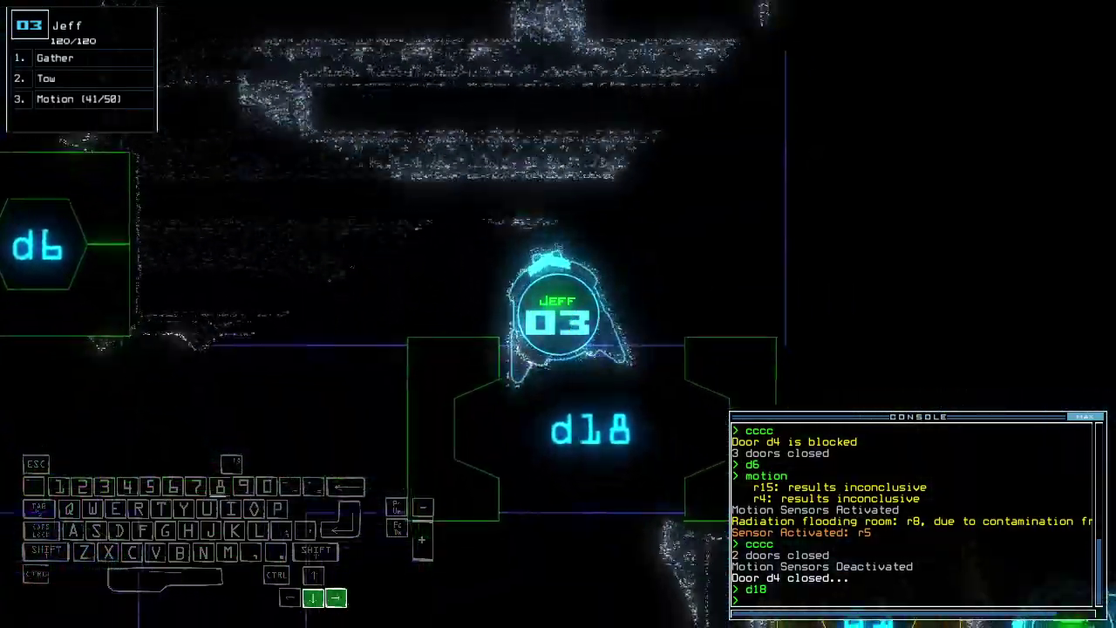
type("cccc")
- Close doors around Jeff, open r1's doors, and send Qbert back beside Jeff
key("Return")
type("arr")
key("Return")
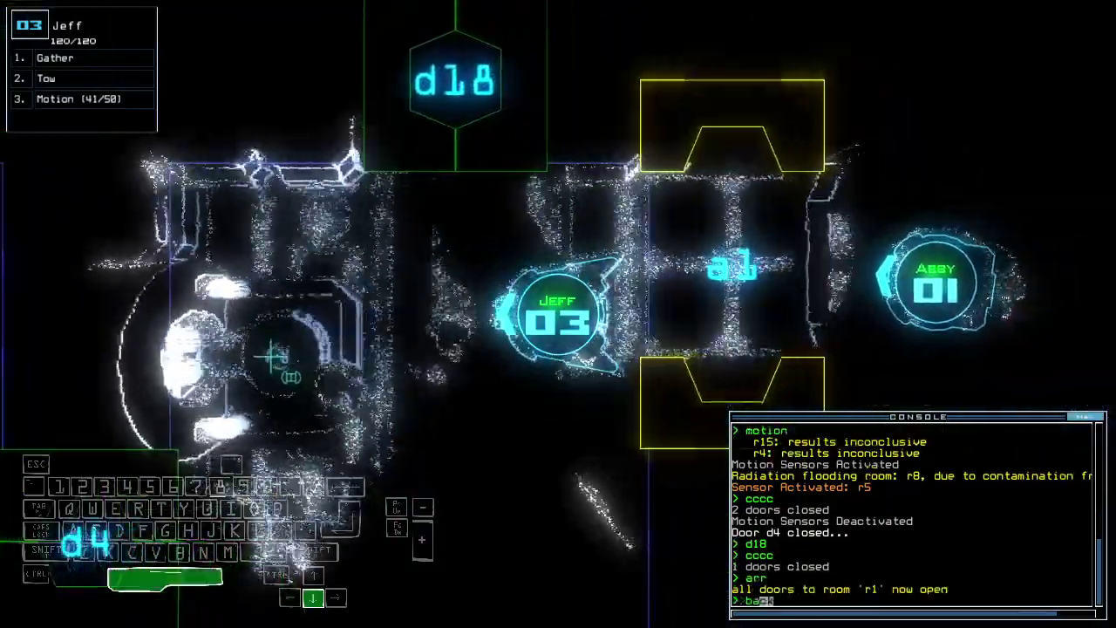
type("back 2")
key("Return")
key("Down")
key("Down")
key("Down")
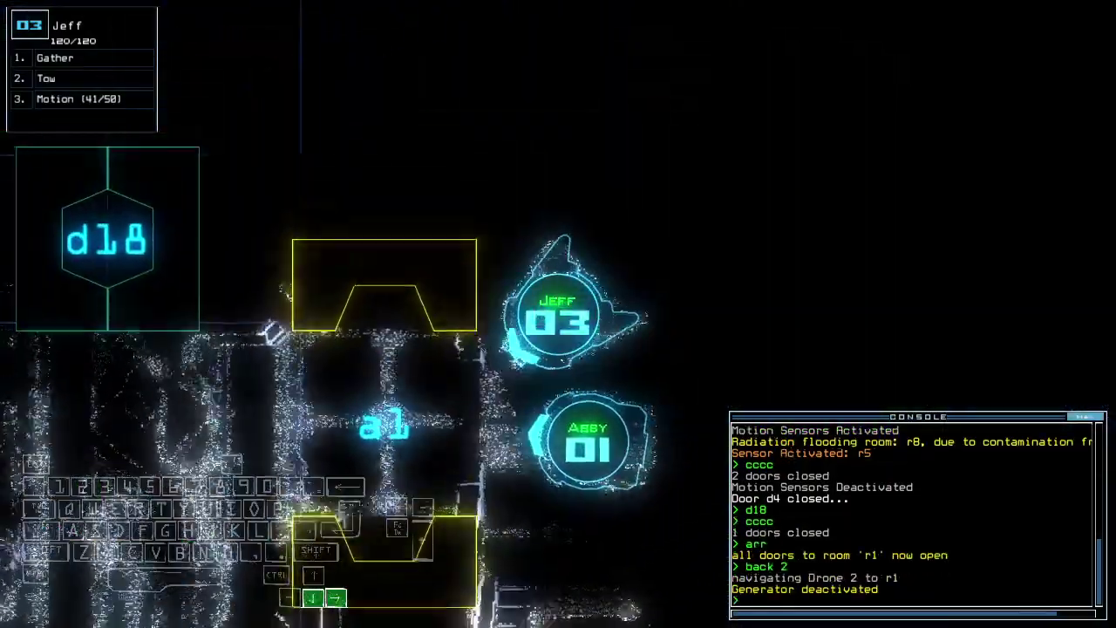
key("1")
key("space")
key("2")
key("Up")
type("dda 3")
key("Return")
type("a3")
- Re-dock the boarding ship at airlock a3 and open all doors to r1
key("Return")
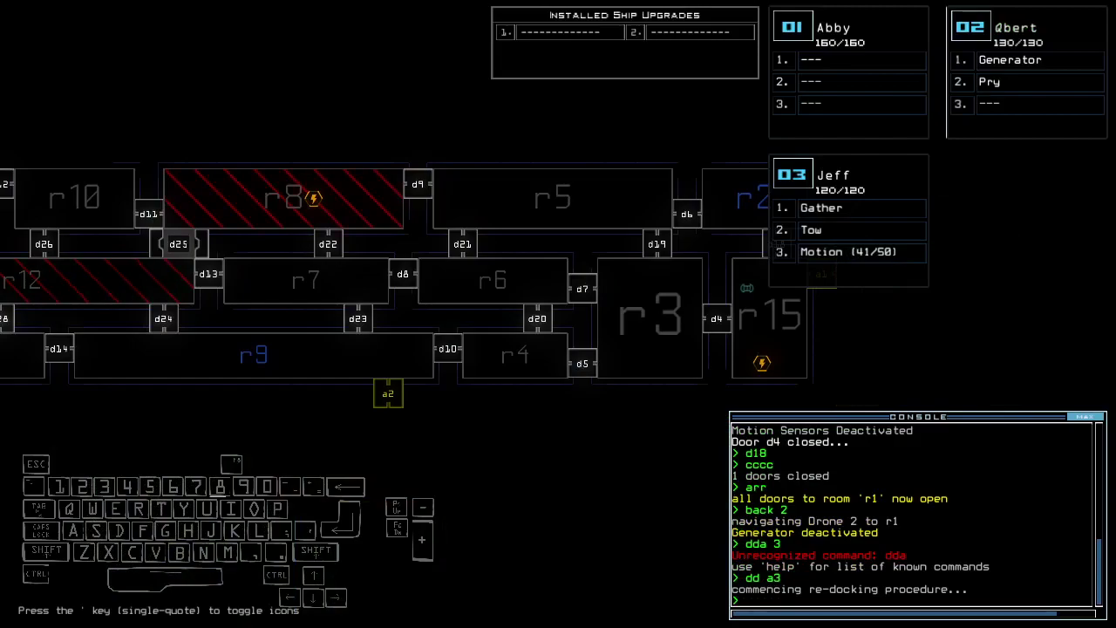
key("Left")
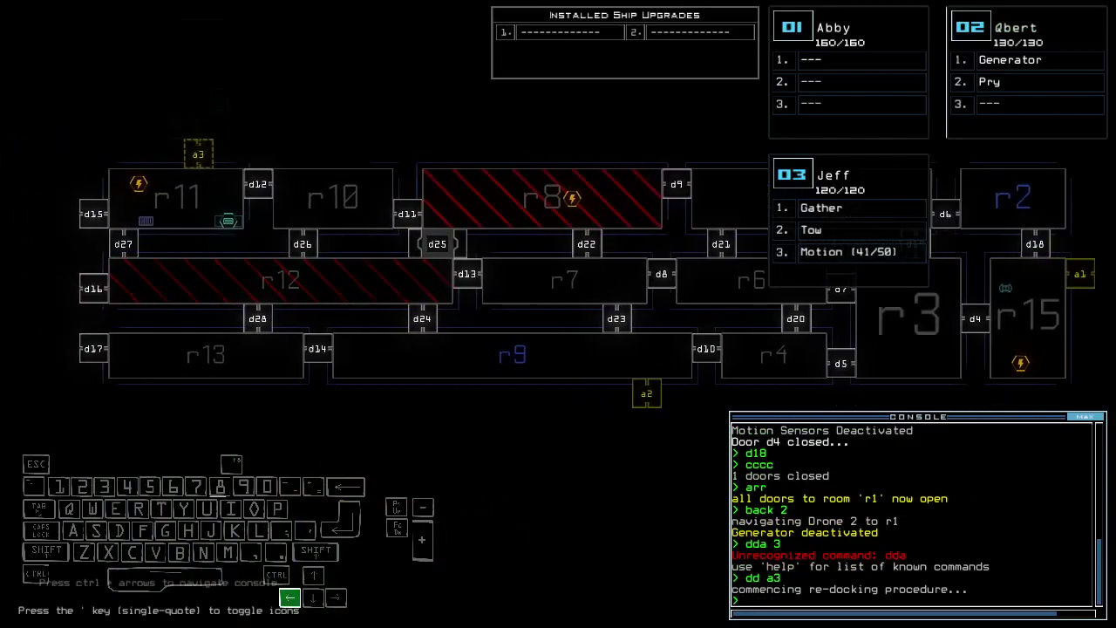
type("arr")
key("Return")
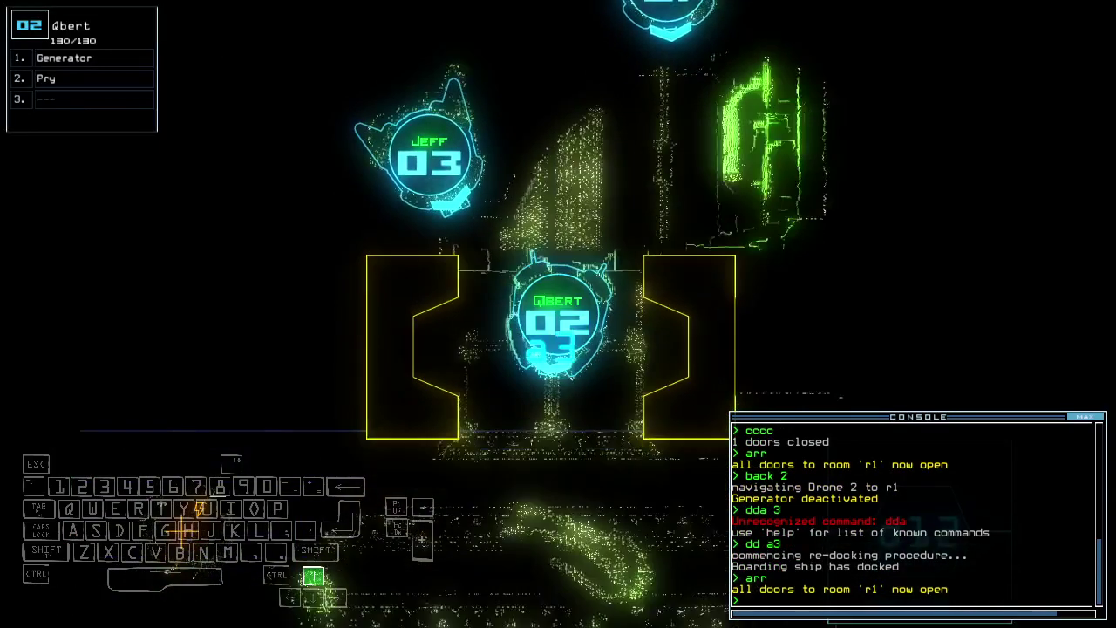
type("navigate 3")
- Send Jeff to Qbert in r11, power its generator, and scan adjacent rooms for motion
key("Return")
type("generator")
key("Return")
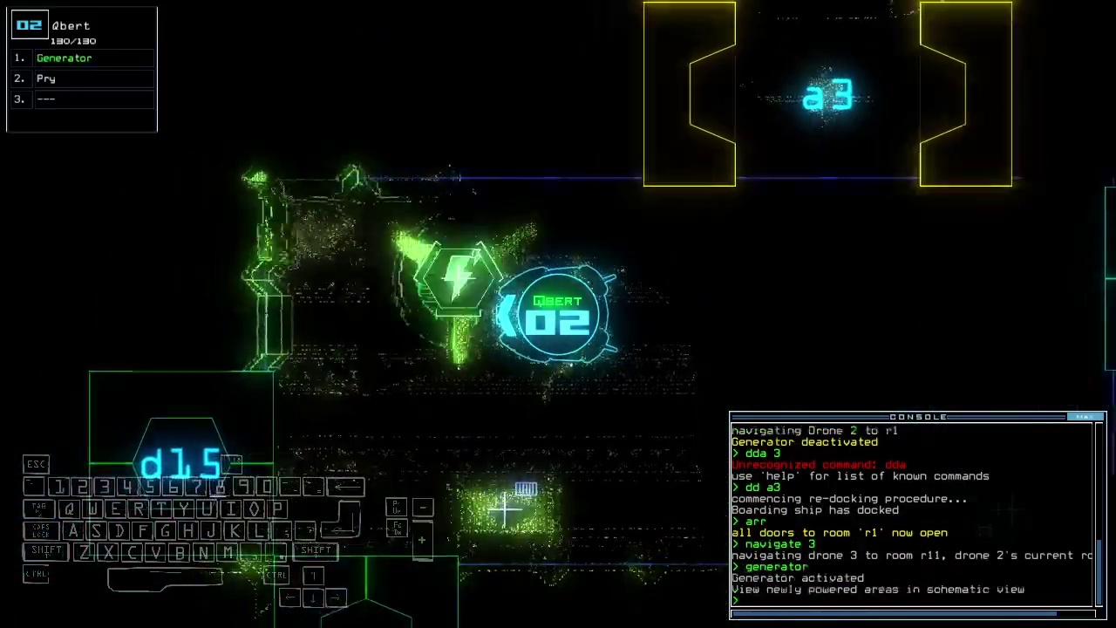
key("Left")
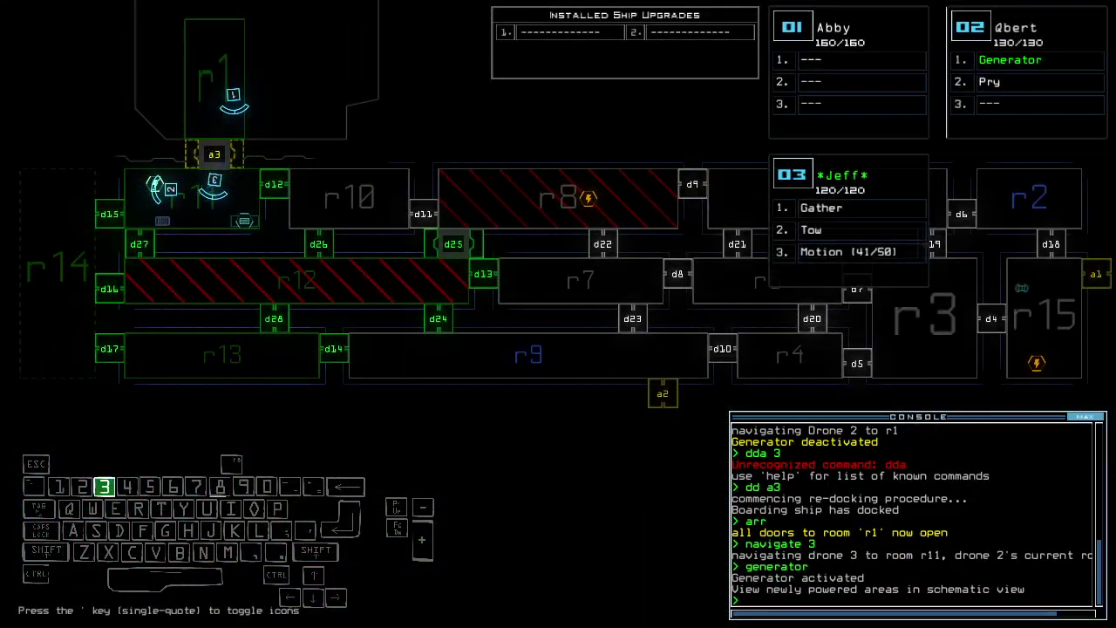
key("3")
key("space")
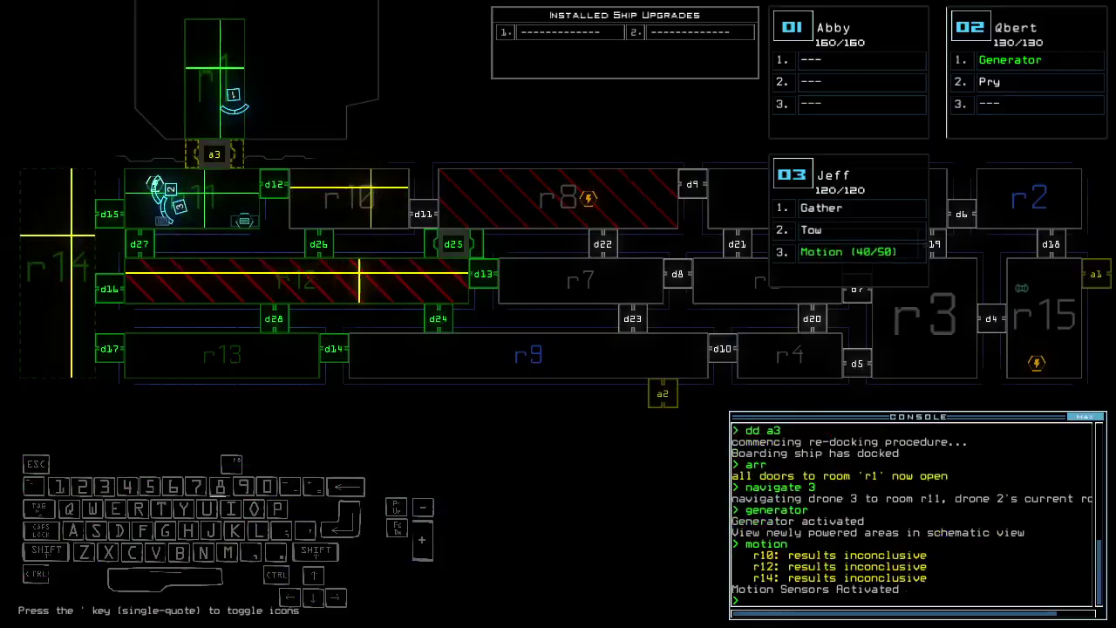
key("space")
type("d15")
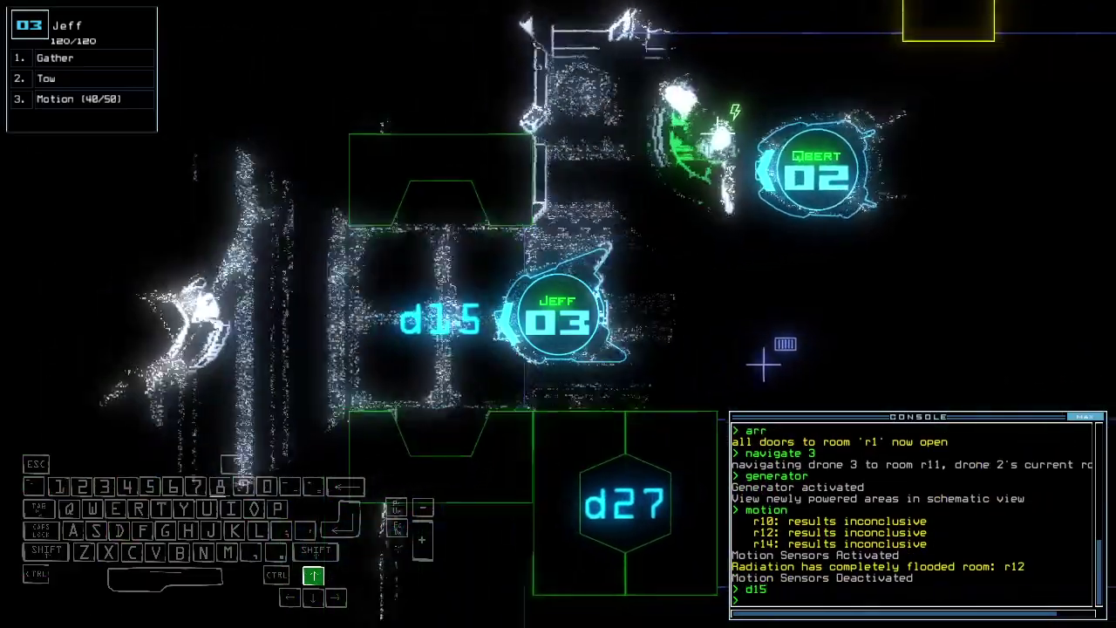
- Open door d15, drive Jeff into r14, and collect the scrap there
key("Up")
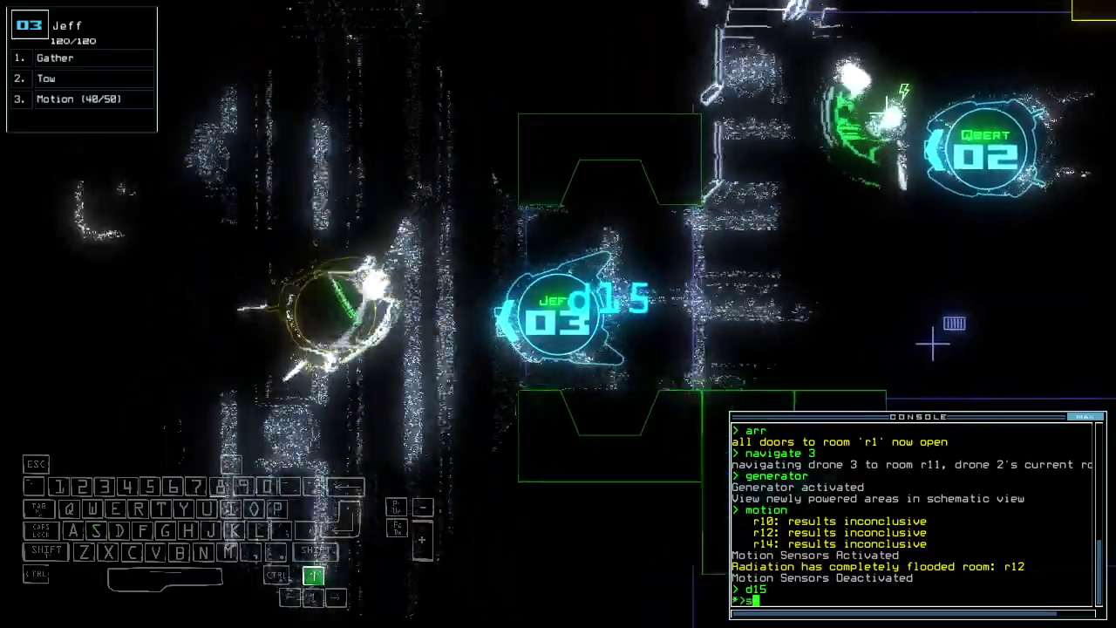
type("swap")
key("Return")
key("Escape")
key("Up")
type("navigate")
key("Return")
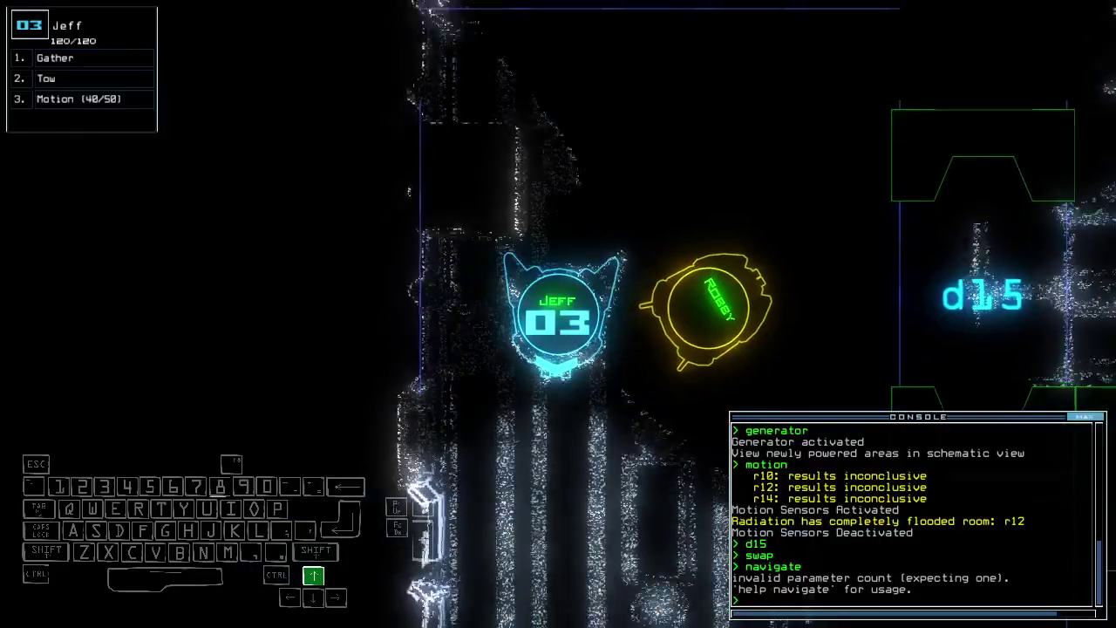
key("Up")
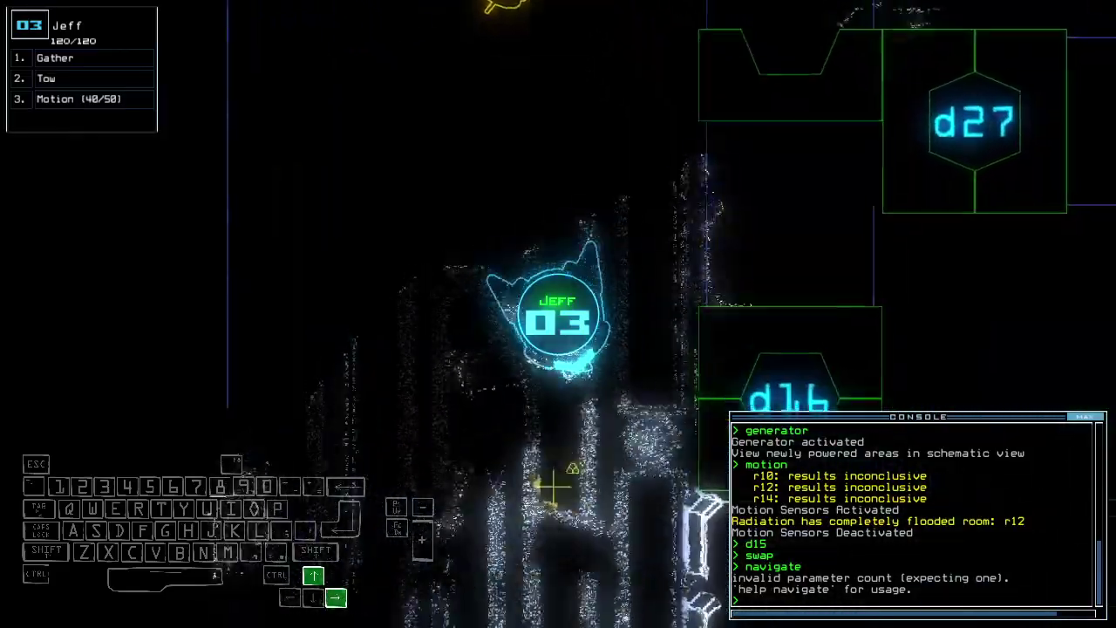
type("g")
key("Return")
type("n")
- Send Qbert to r14 and drive it up beside the derelict drone Robby
key("Return")
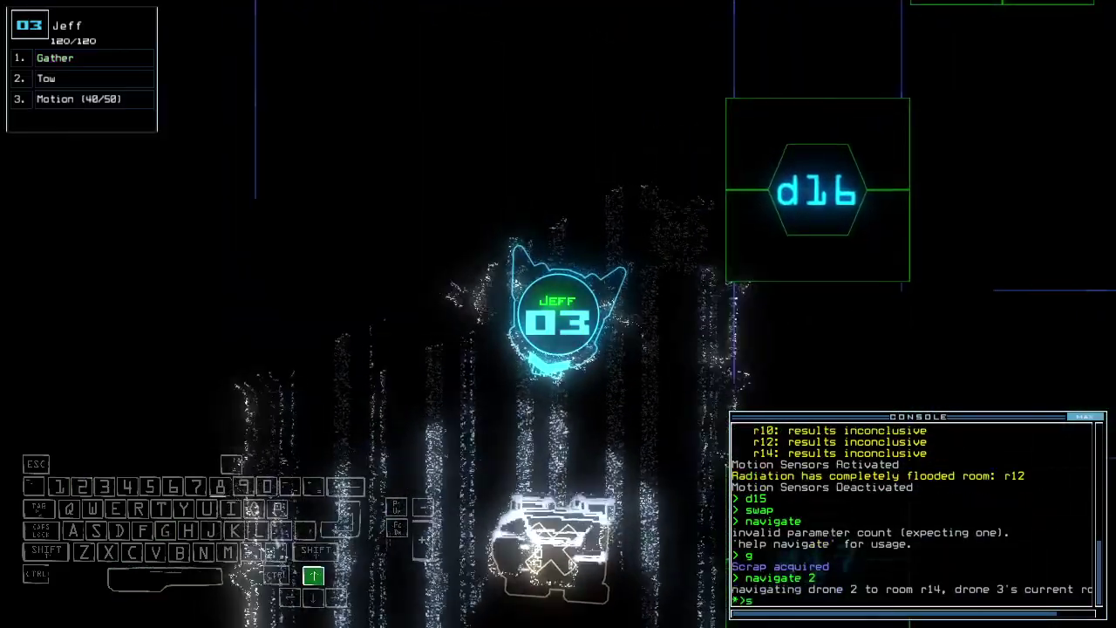
type("swap")
key("Return")
key("Escape")
key("Up")
key("Right")
key("Up")
key("Right")
key("grave")
type("2wwap")
- Swap Robby's Adv Turret onto Qbert
key("Return")
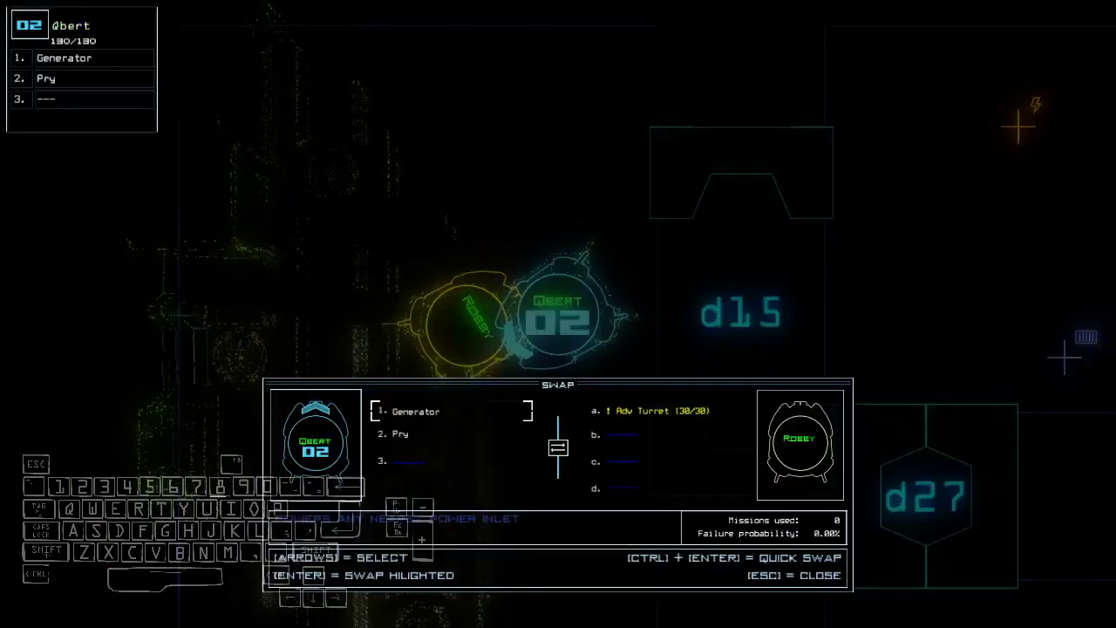
key("Return")
key("Escape")
key("grave")
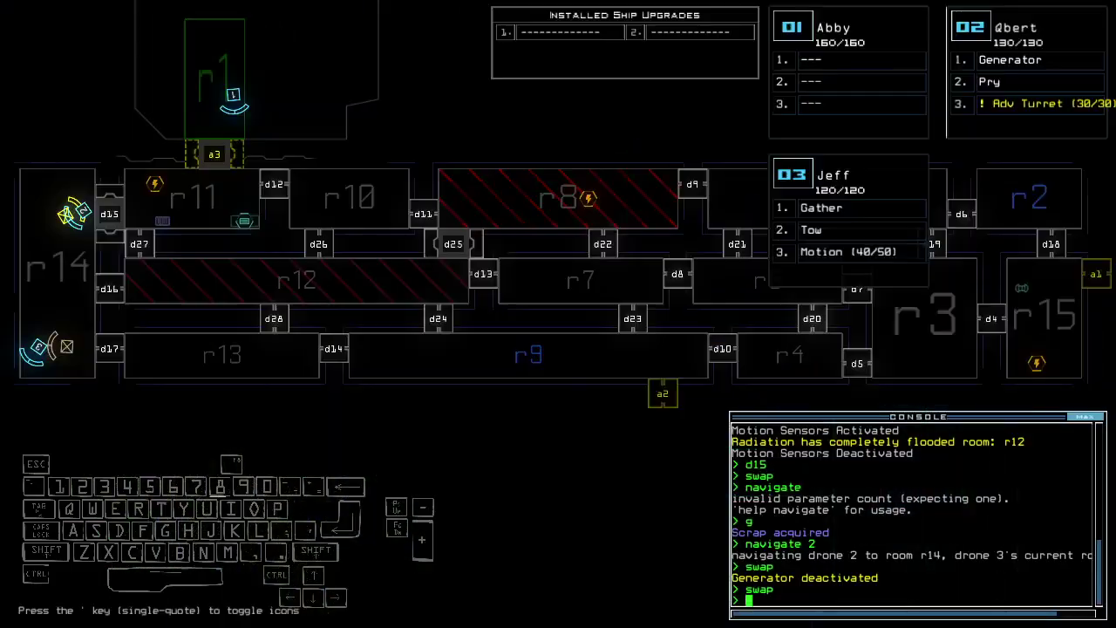
- Drive Jeff up to Robby and start towing it
key("3")
key("Down")
key("Right")
key("Up")
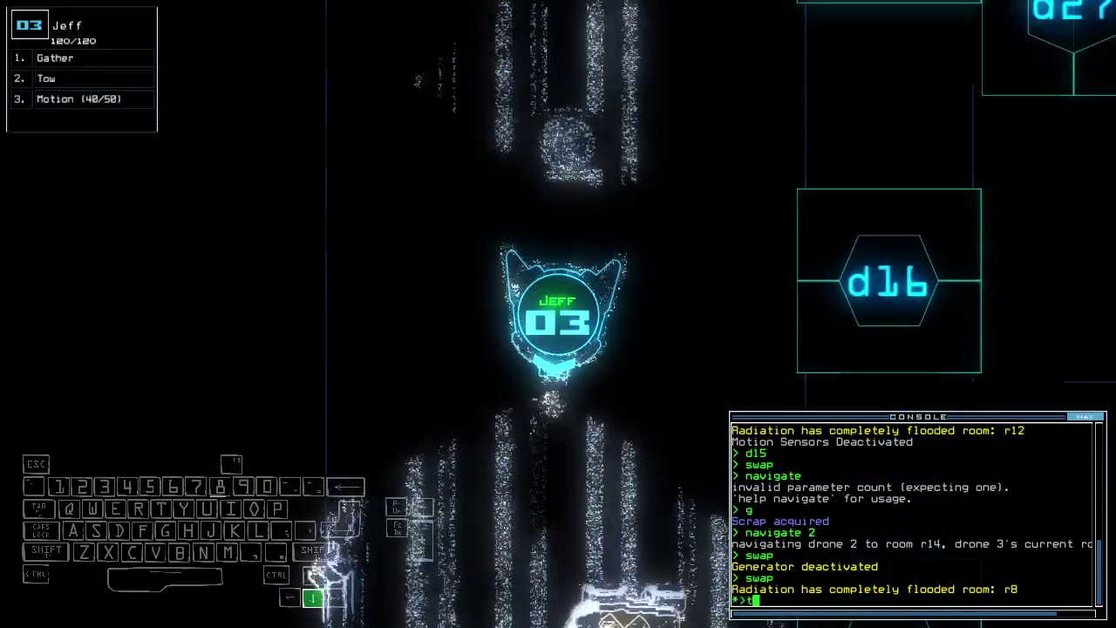
type("tow")
key("Return")
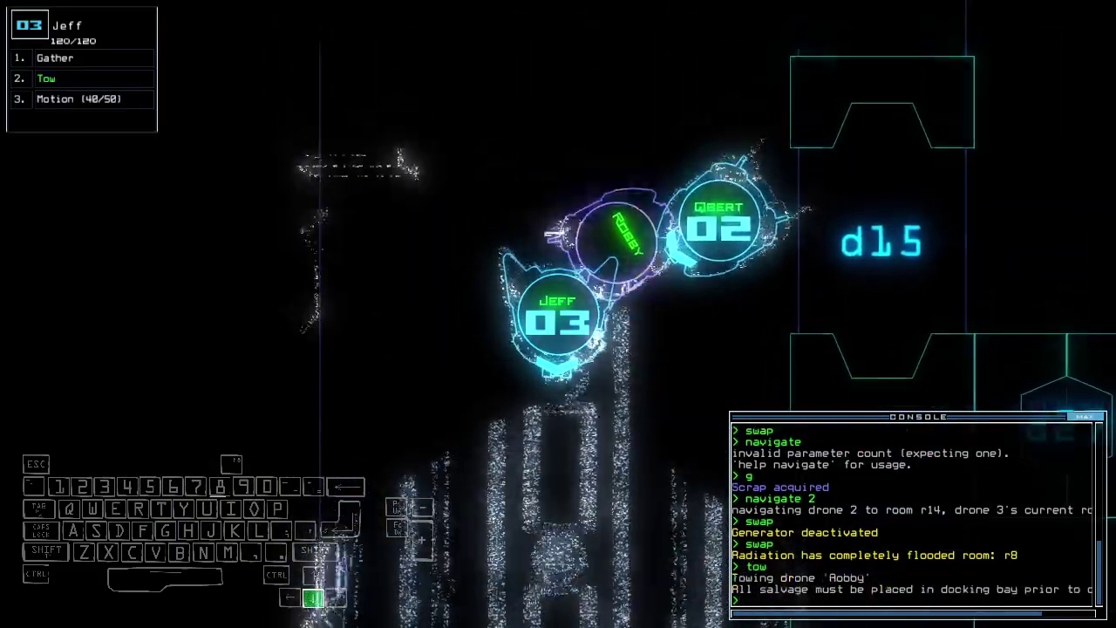
type("2s")
- Move the pry upgrade to Robby and teleport to Qbert, then open r1's doors
key("Up")
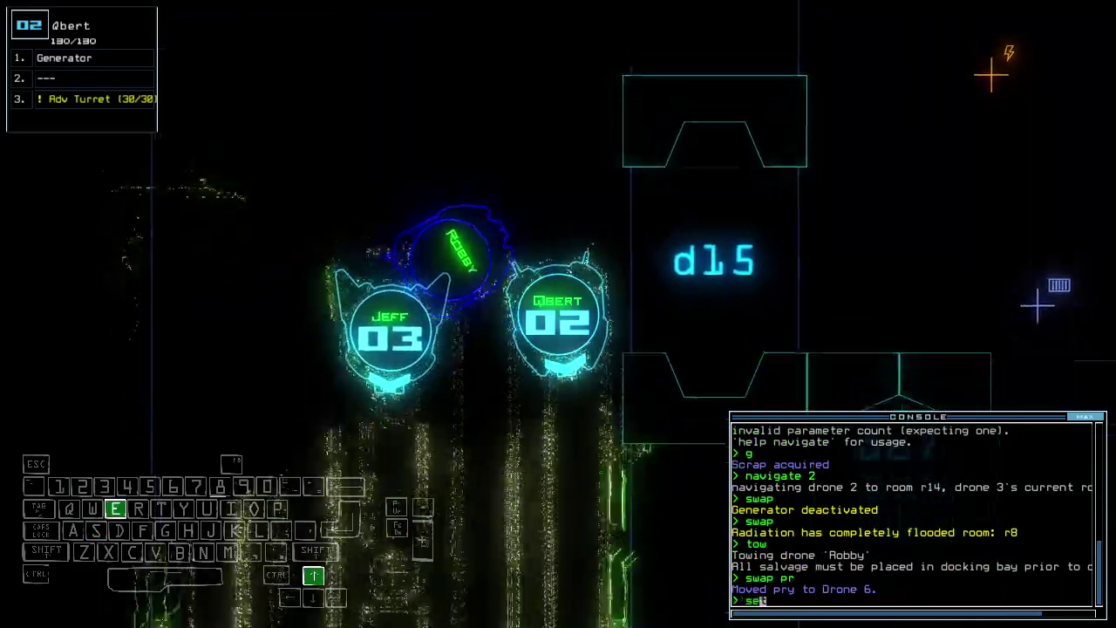
type("wap te")
key("Return")
key("Down")
type("3")
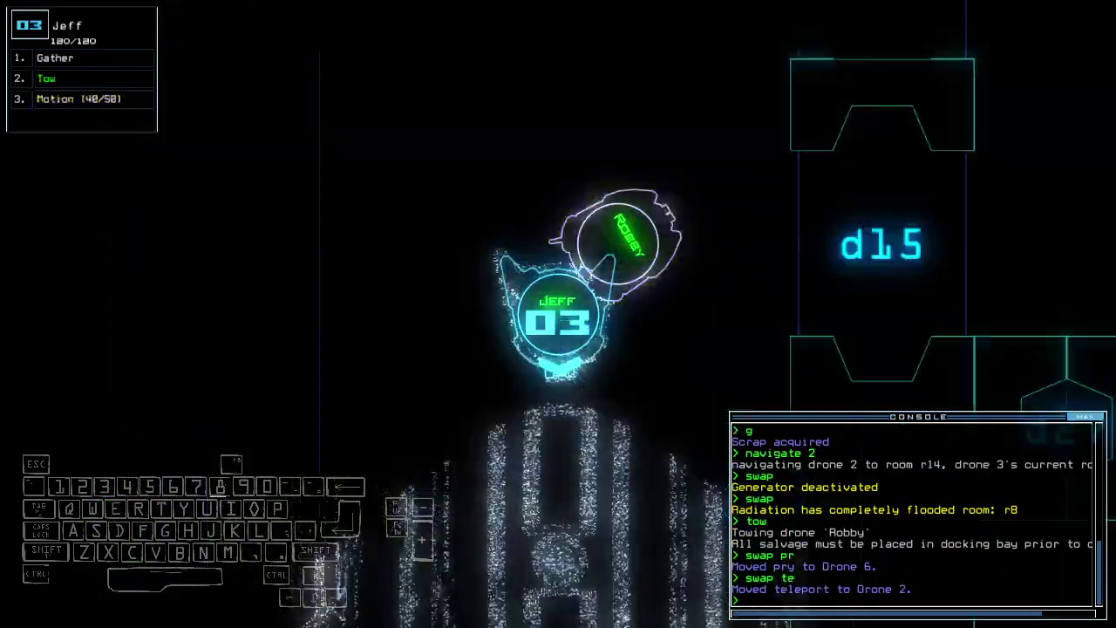
type("arr")
key("Return")
type("back 2")
- Send Qbert back to r1 and tow Robby with Jeff past d15 through airlock a3
key("Return")
key("Up")
key("Up")
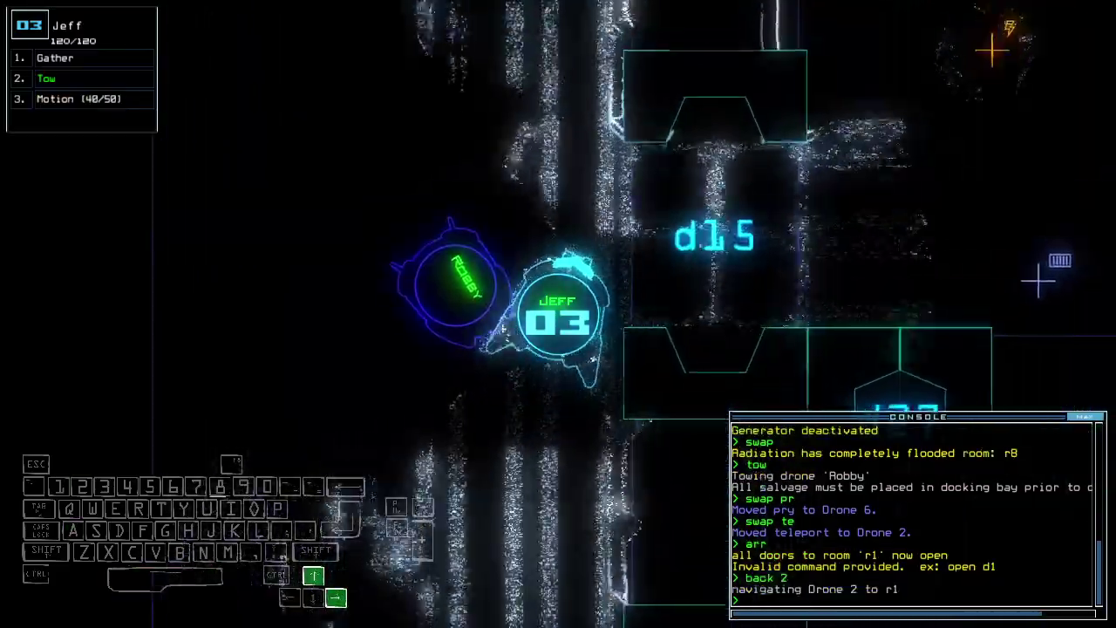
key("Up")
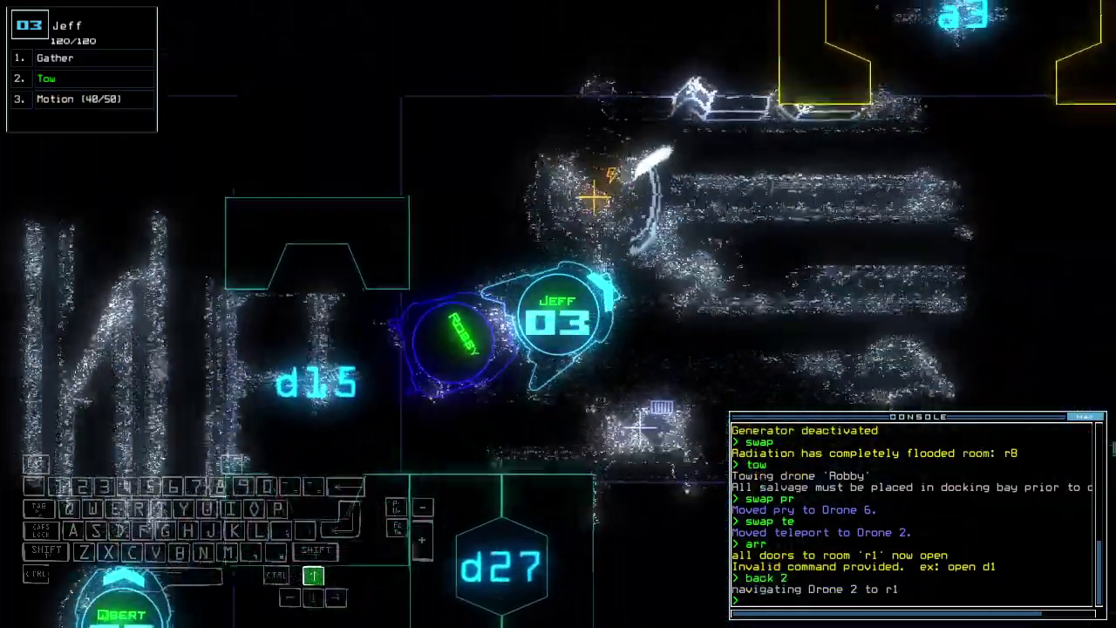
key("Left")
key("Up")
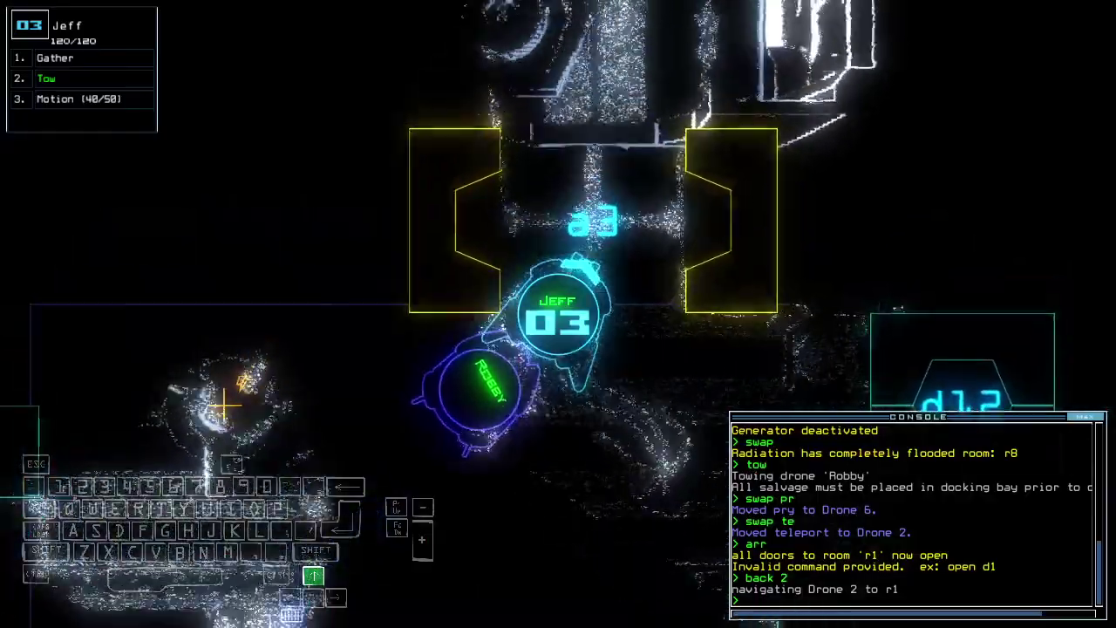
key("Up")
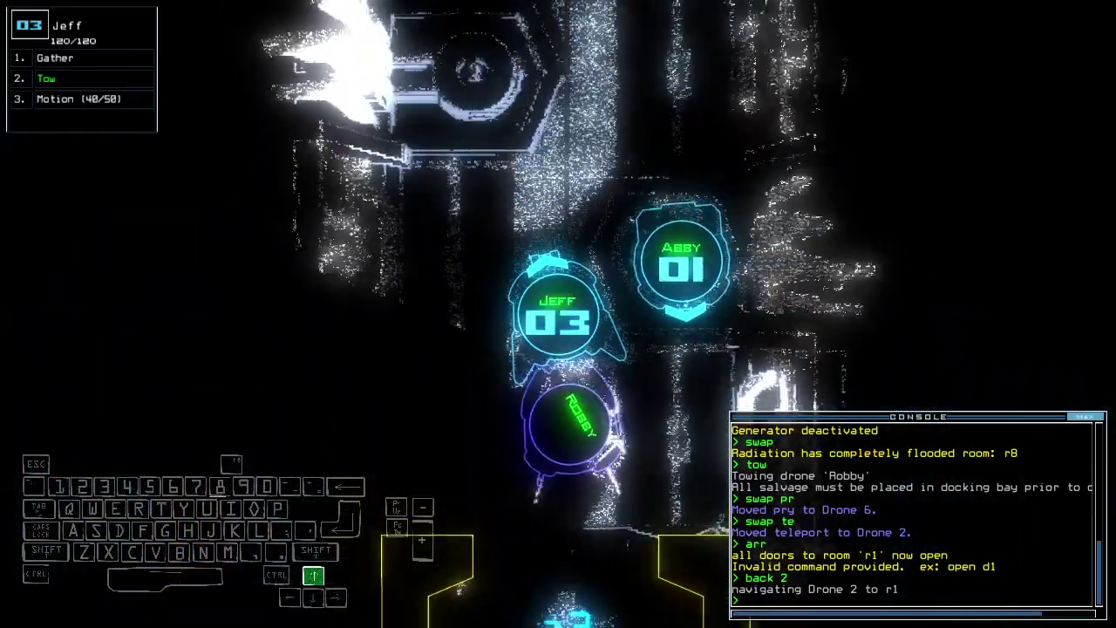
key("space")
type("out")
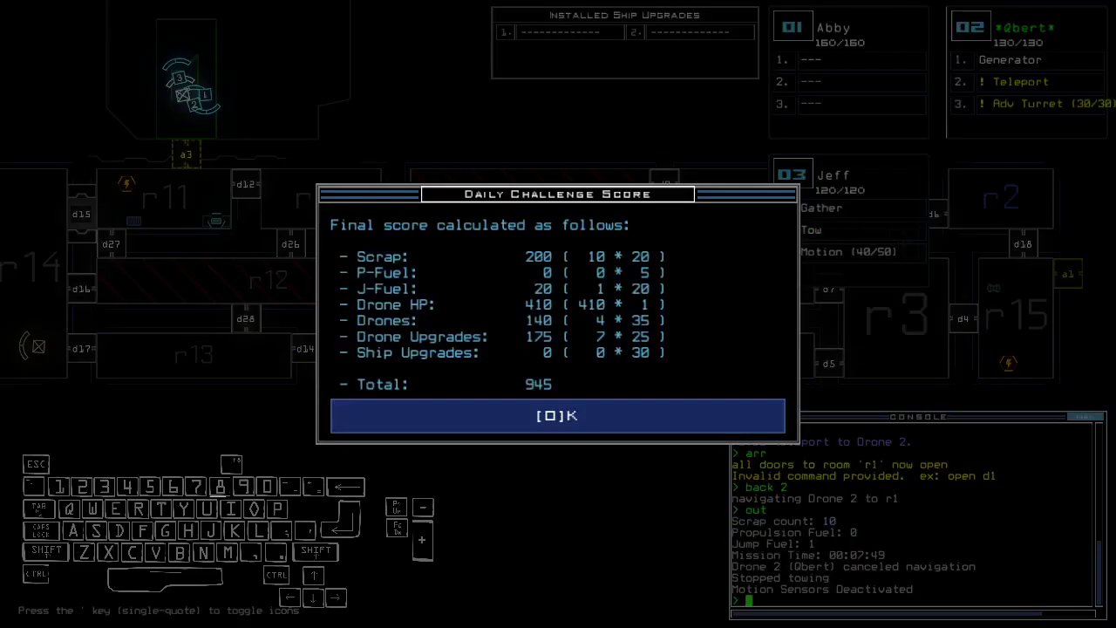
- Confirm the 945 Daily Challenge score to show the Modded Daily leaderboard
key("o")
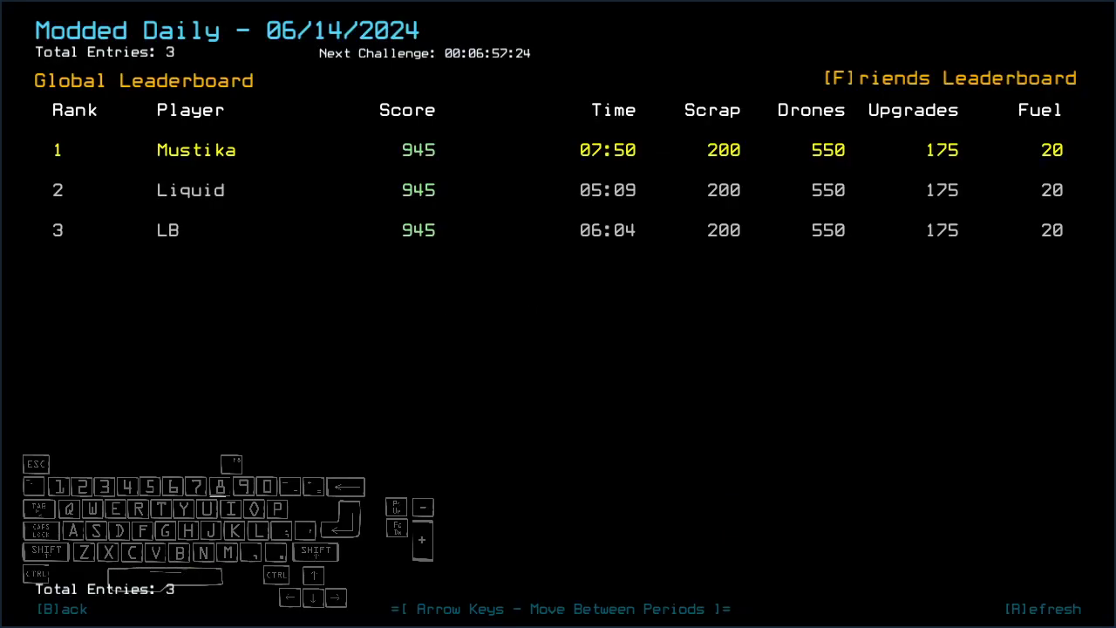